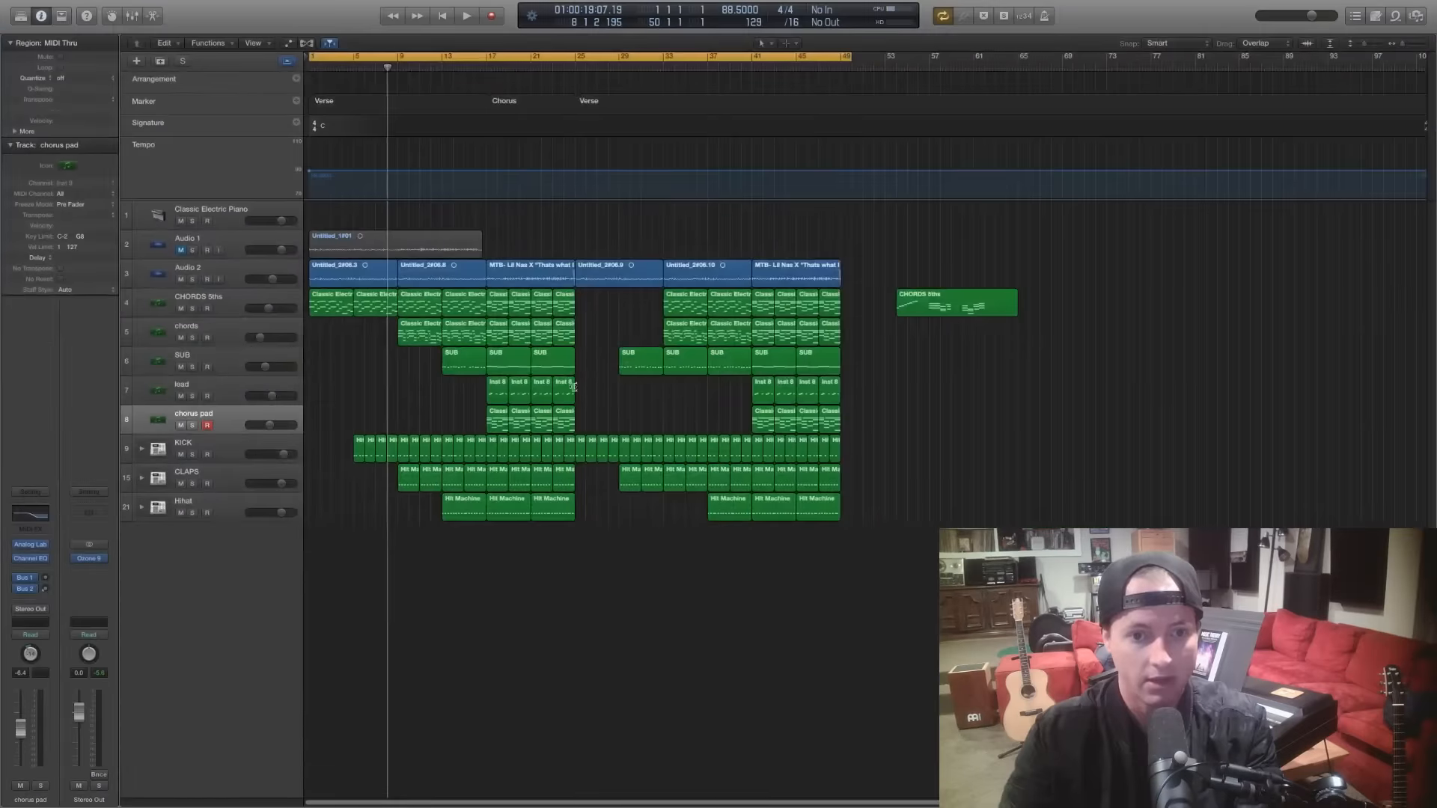
# Play the arrangement from the beginning and follow the opening verse in the timeline
pyautogui.press('Return')
pyautogui.press('space')
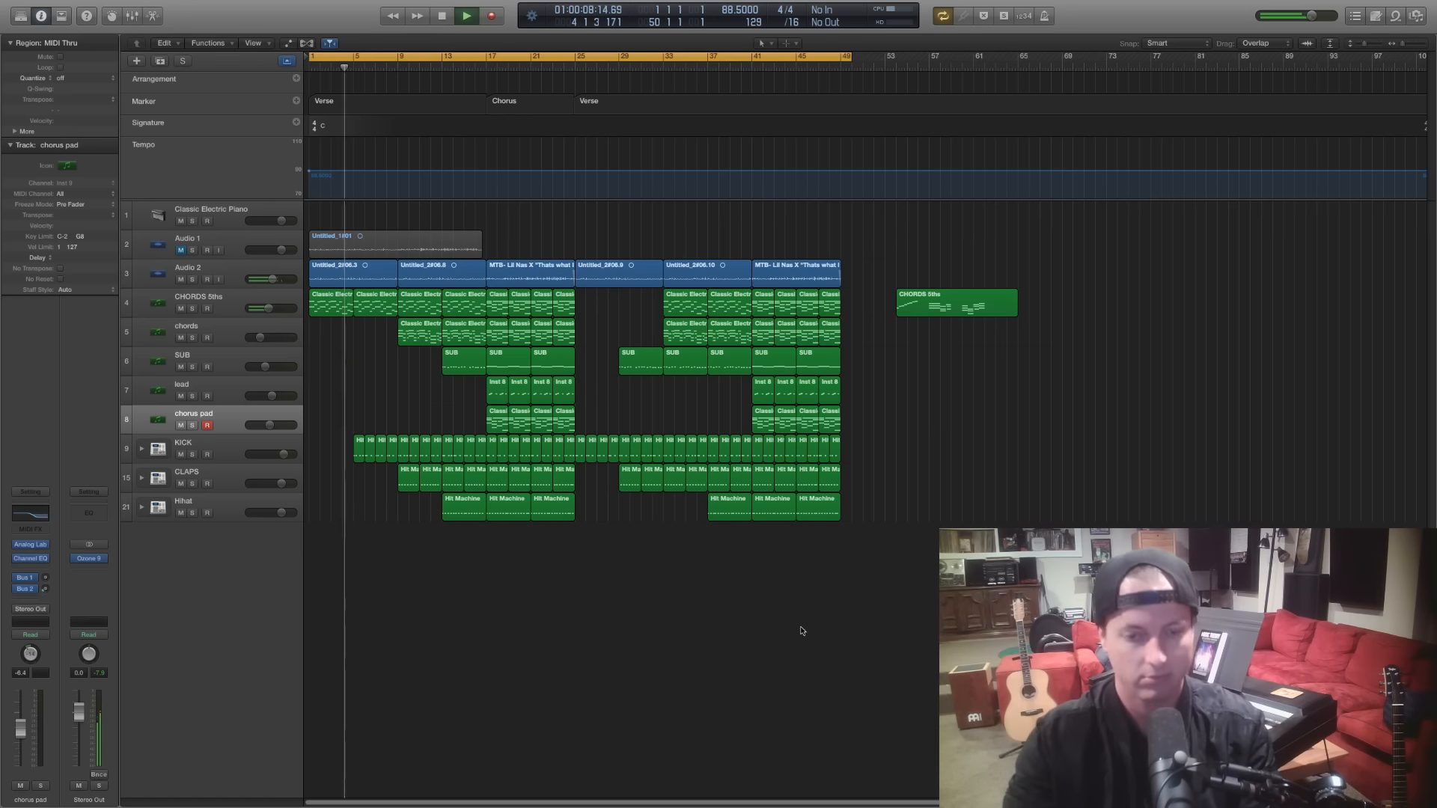
pyautogui.scroll(5, 788, 649)
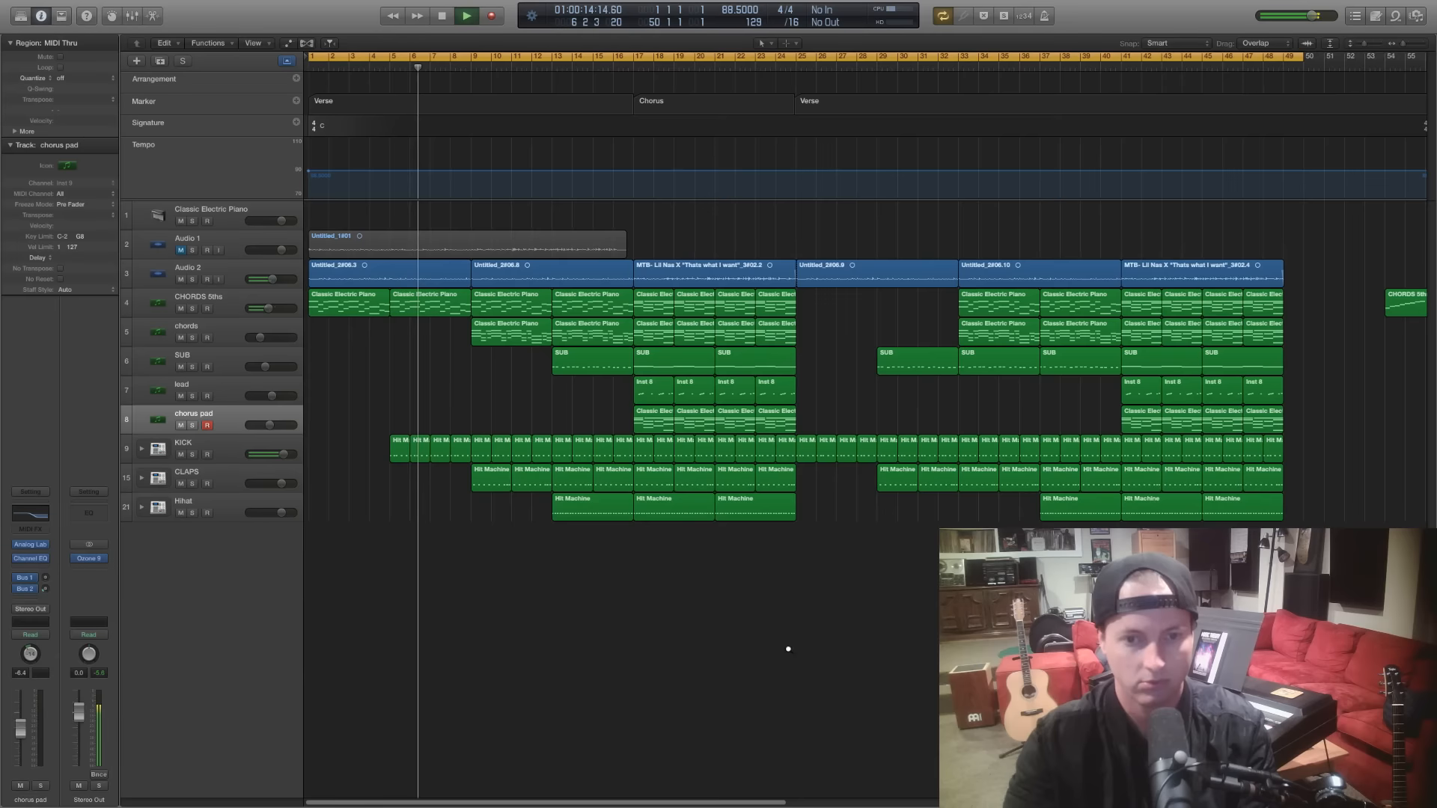
pyautogui.scroll(3, 789, 652)
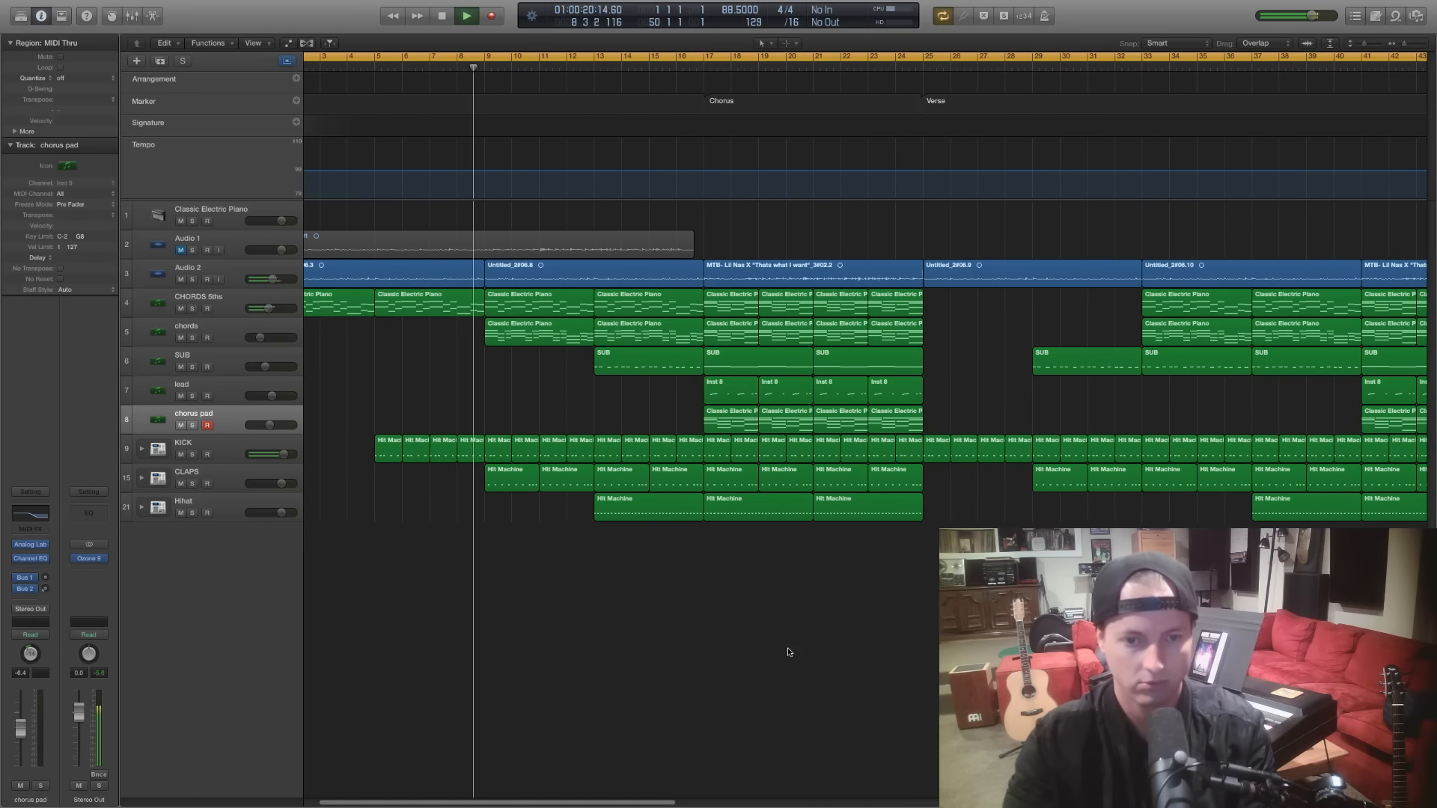
# Inspect the notes of the CHORDS 5ths track's region at bar 13 in the Piano Roll, then close the editor
pyautogui.doubleClick(524, 306)
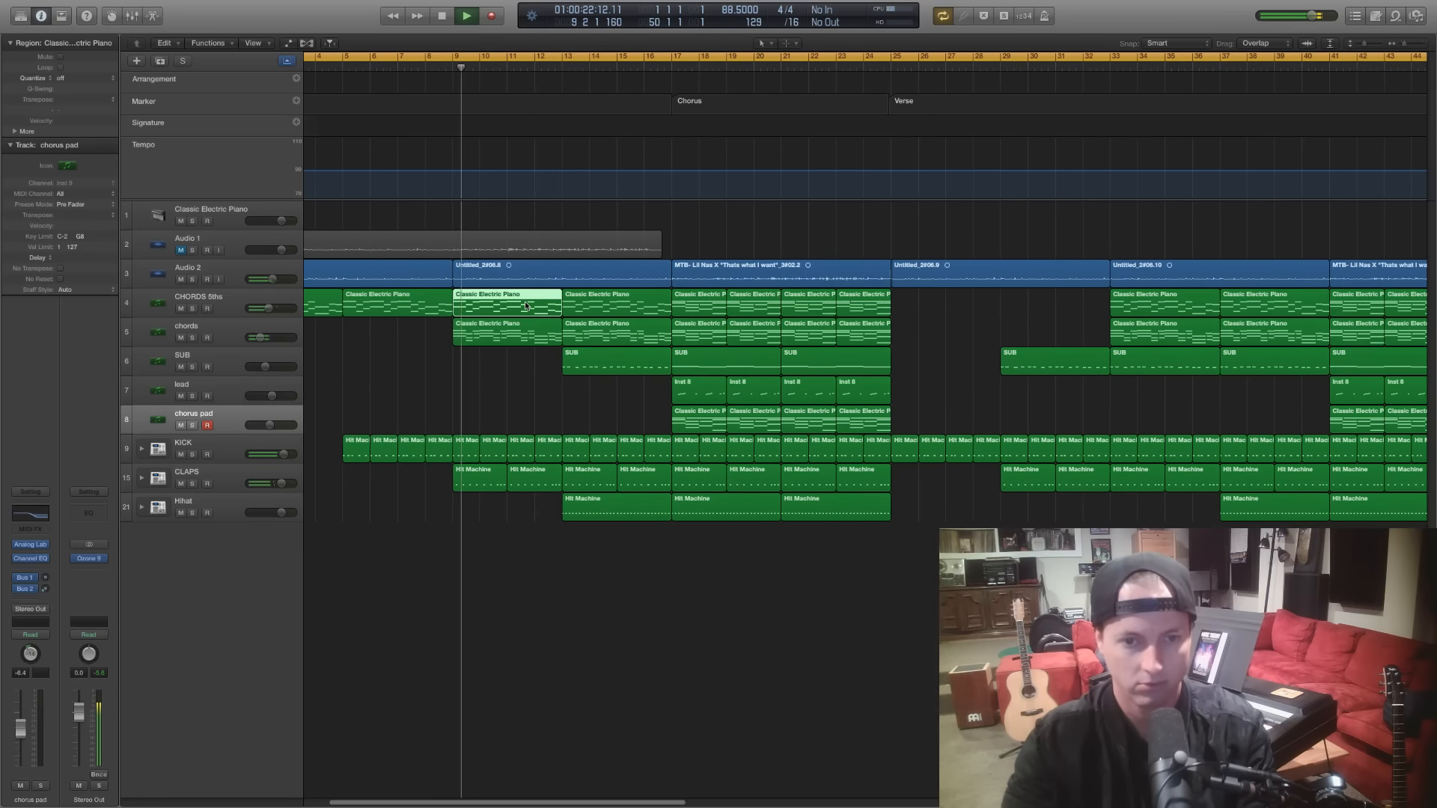
pyautogui.click(619, 313)
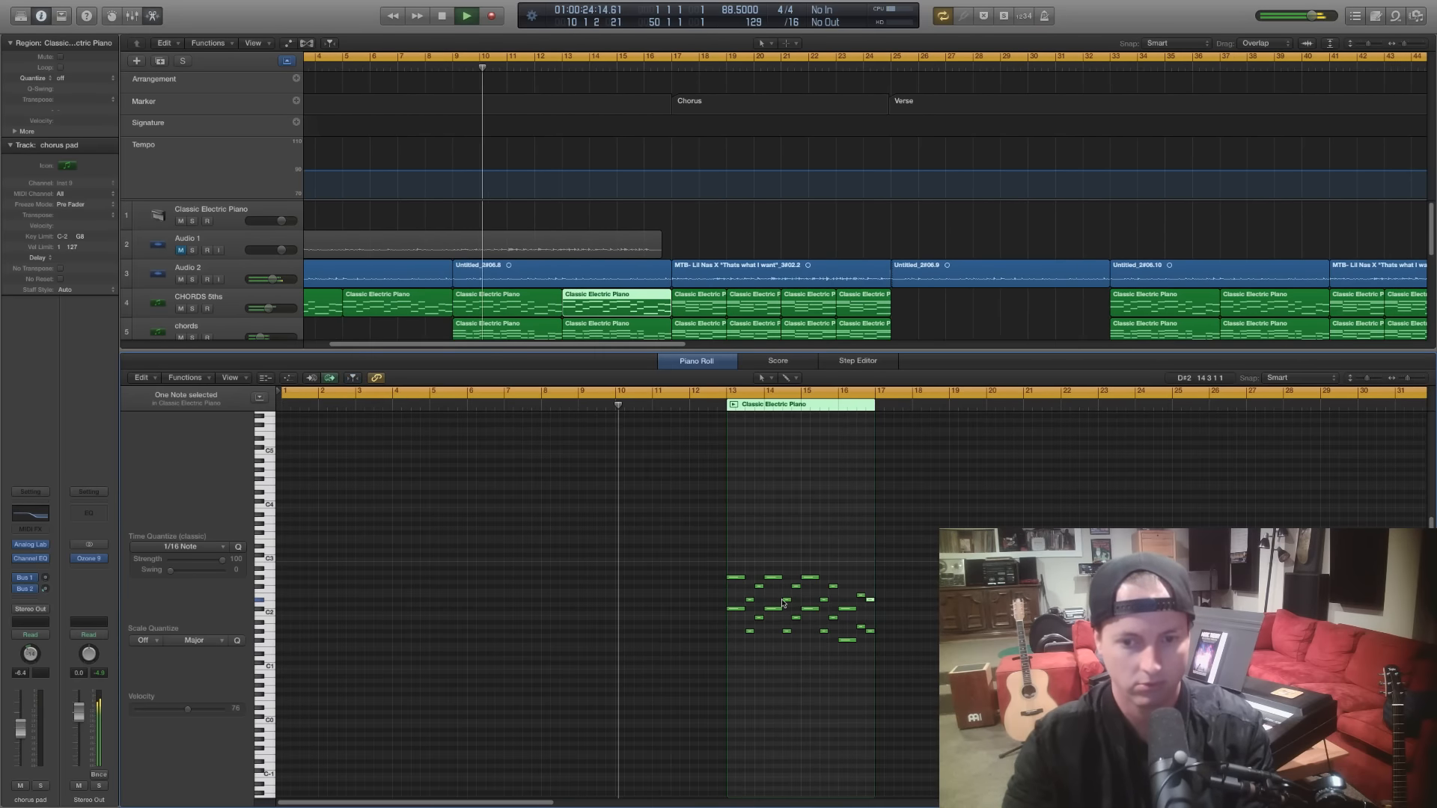
pyautogui.press('z')
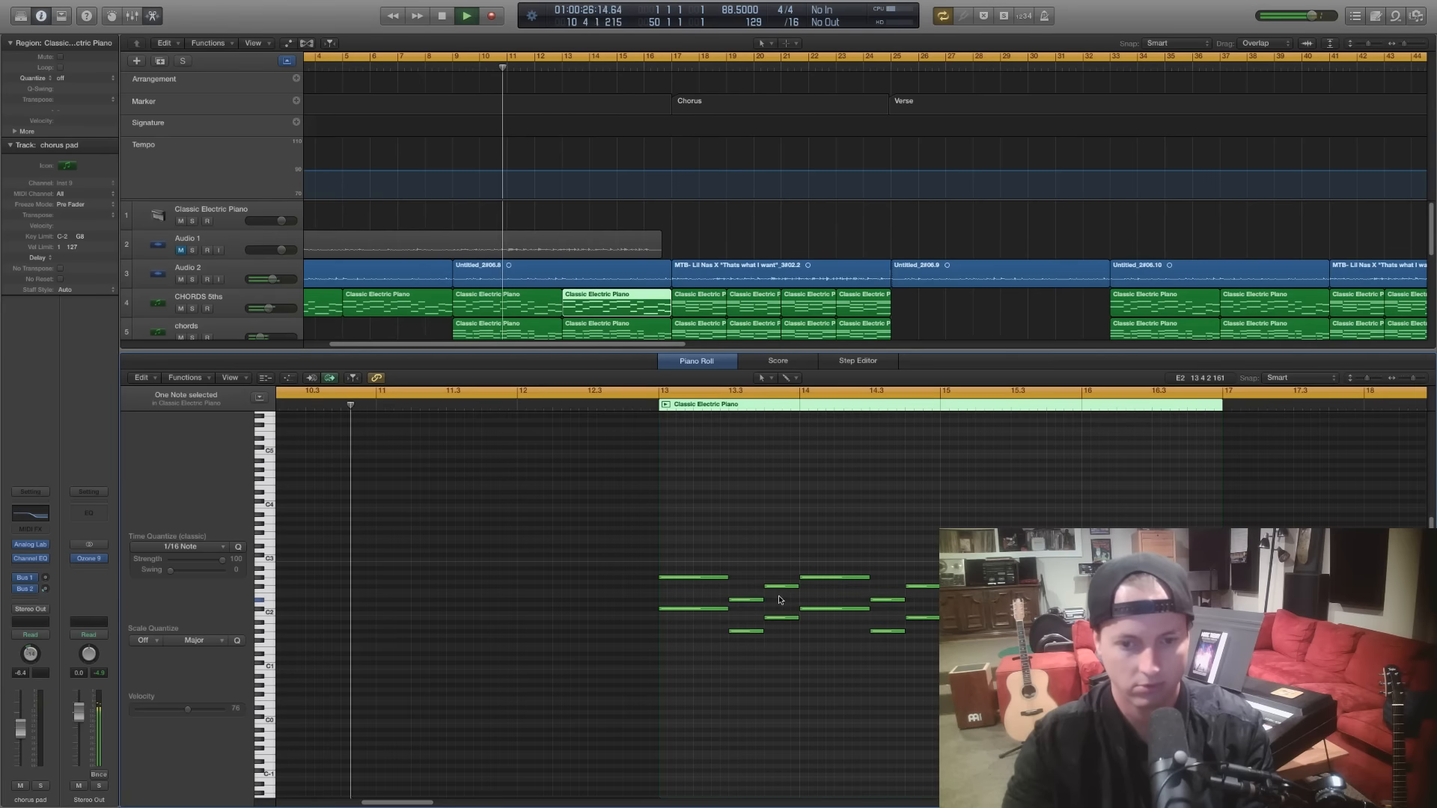
pyautogui.press('e')
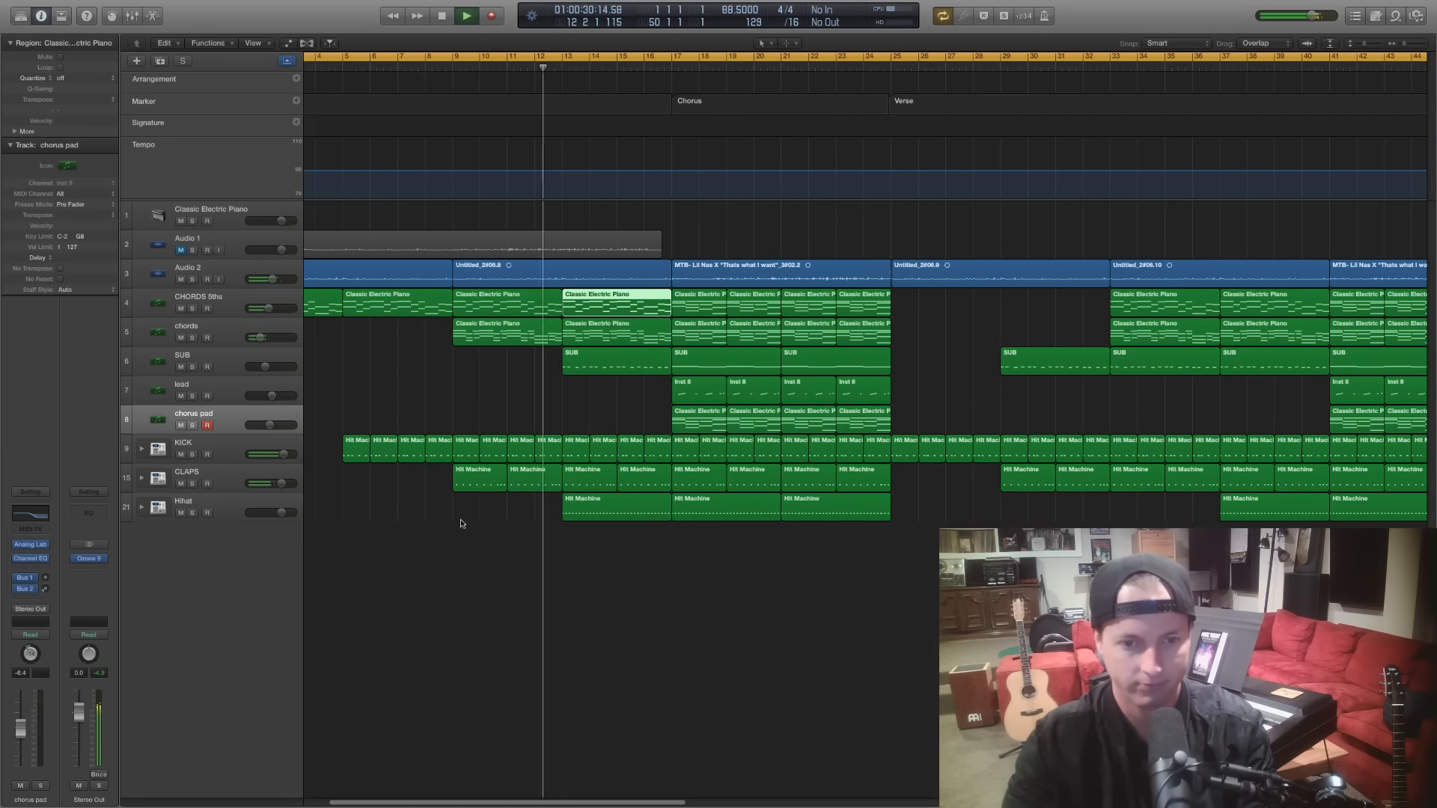
# Show the KICK and CLAPS regions from bars 13 to 17 together in the Piano Roll
pyautogui.moveTo(459, 518); pyautogui.dragTo(551, 459)
pyautogui.press('super+r')
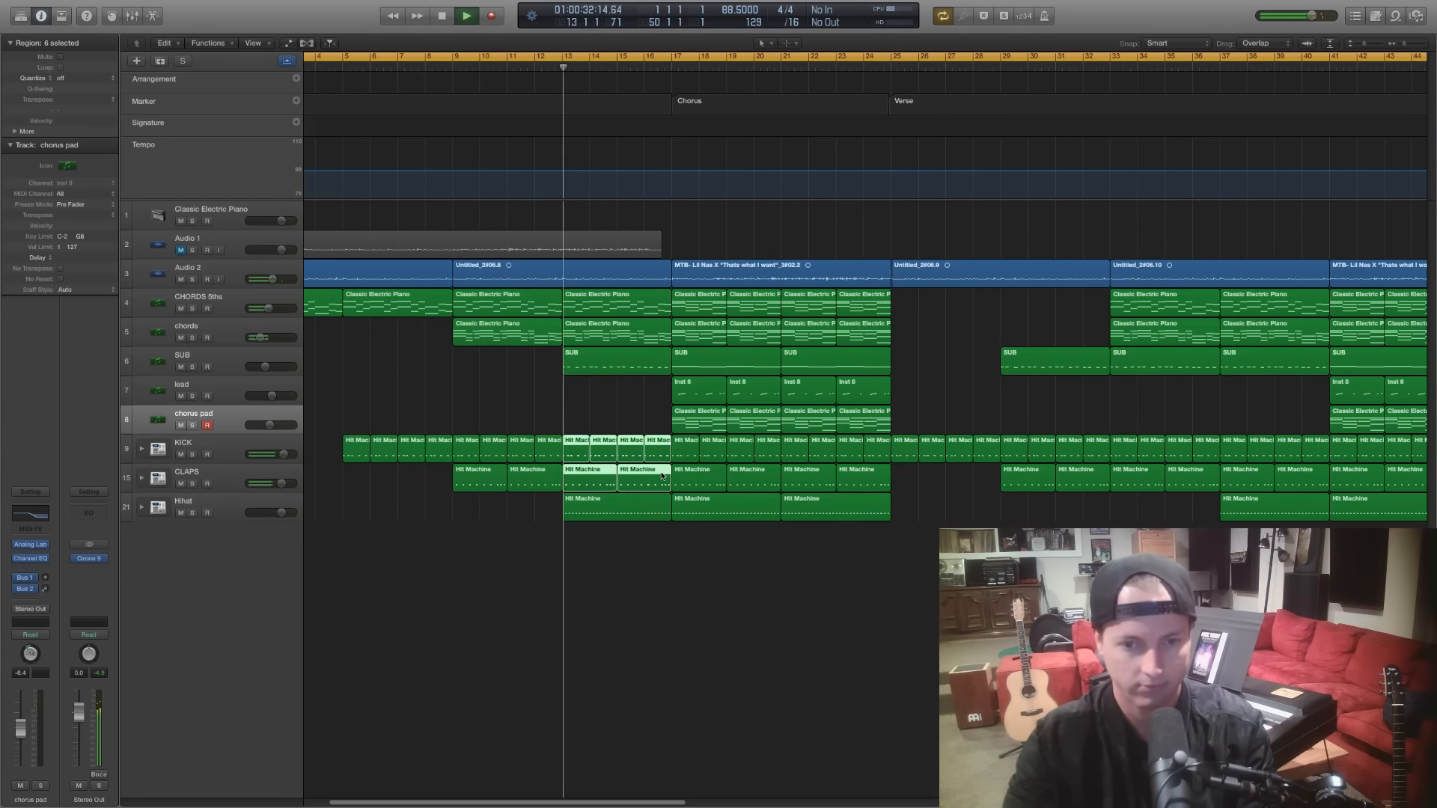
pyautogui.press('e')
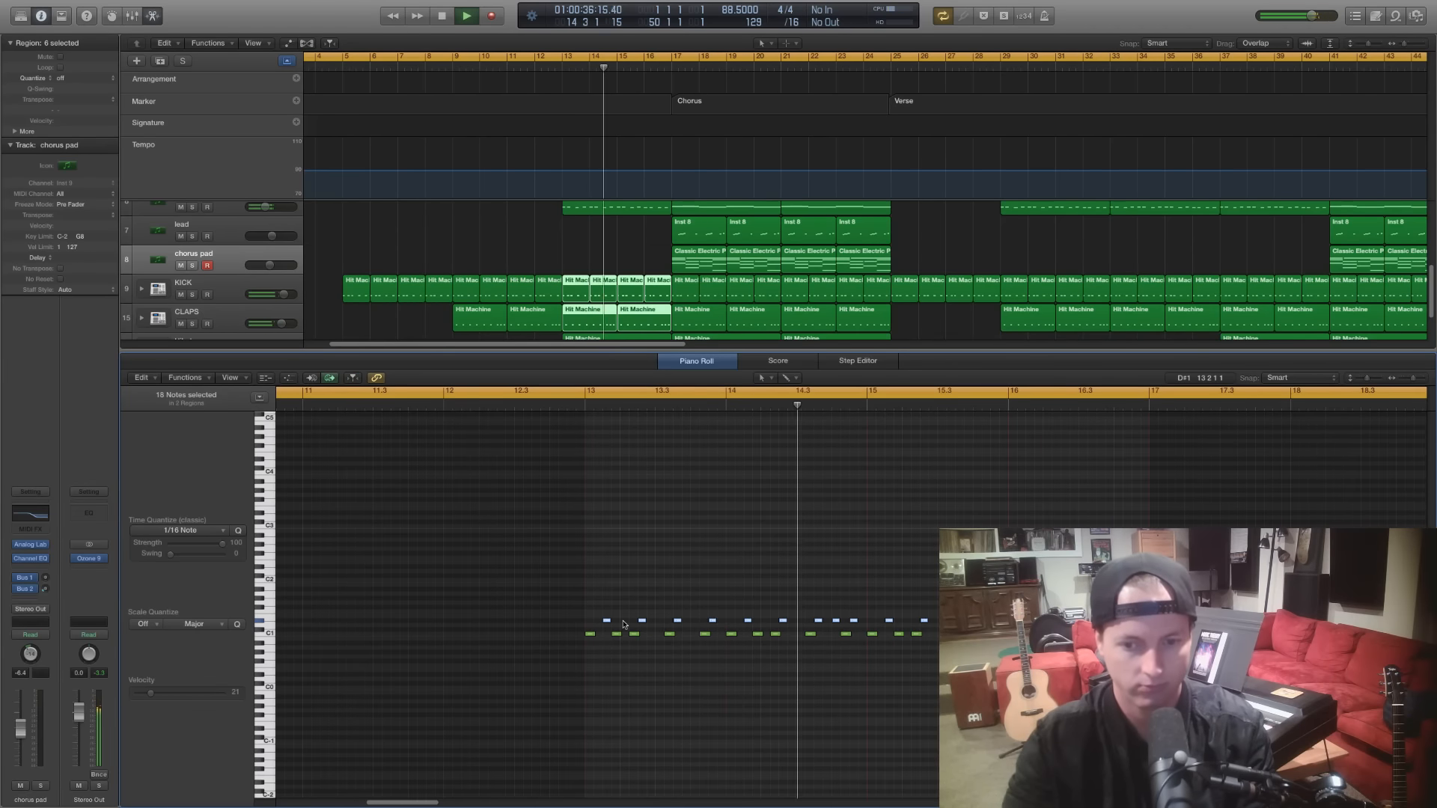
# Inspect the notes of the SUB region at bar 13 in the Piano Roll, then close the editor
pyautogui.click(577, 232)
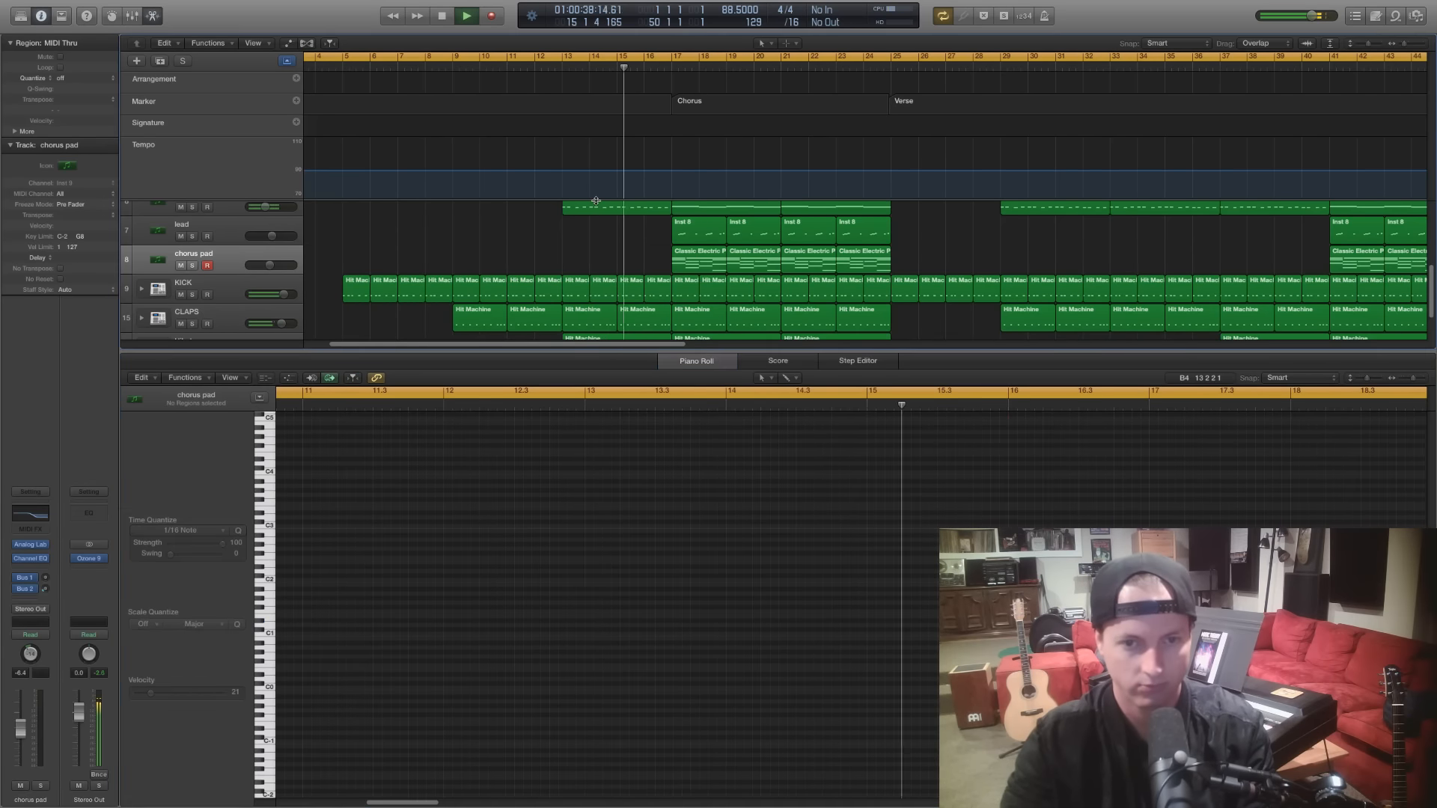
pyautogui.click(591, 213)
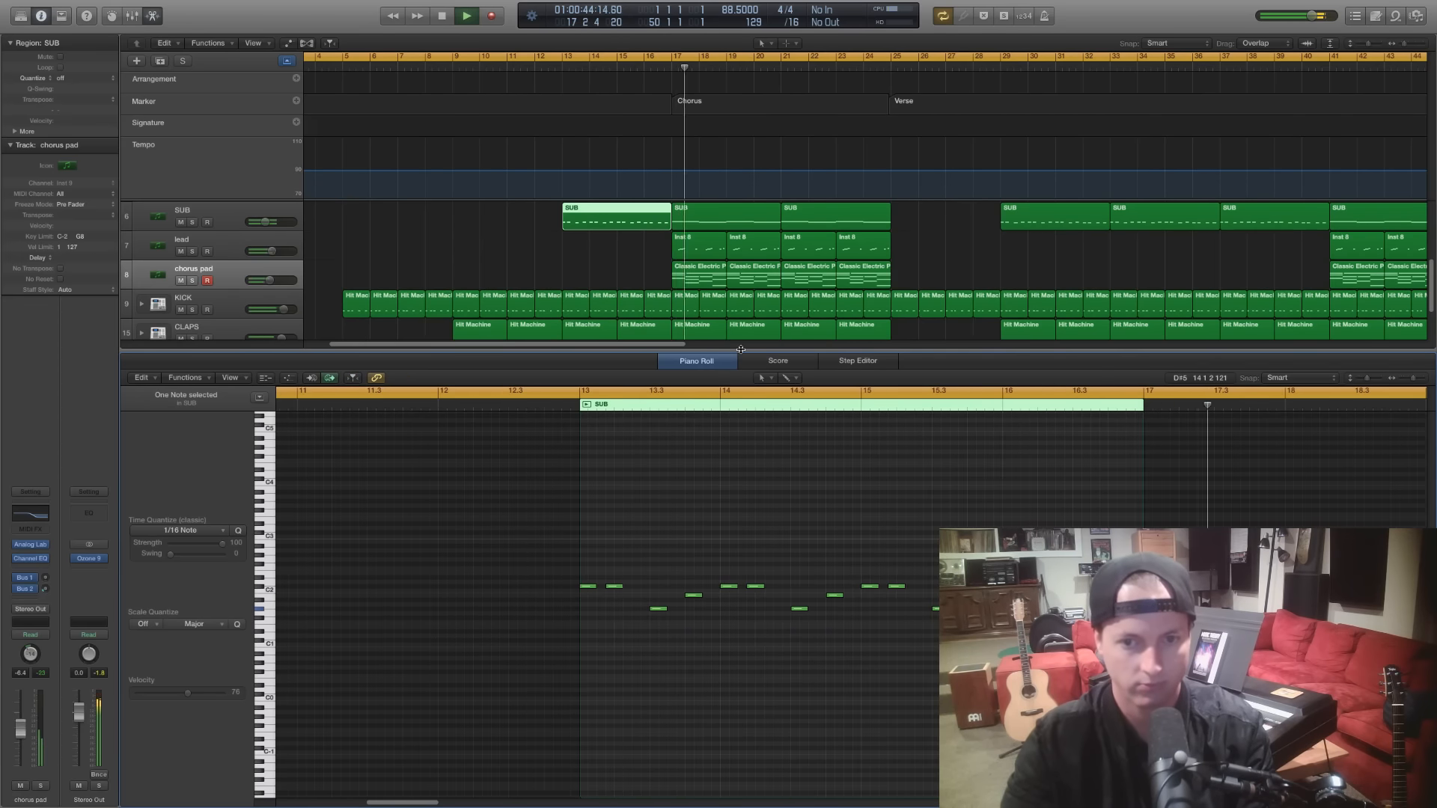
pyautogui.press('e')
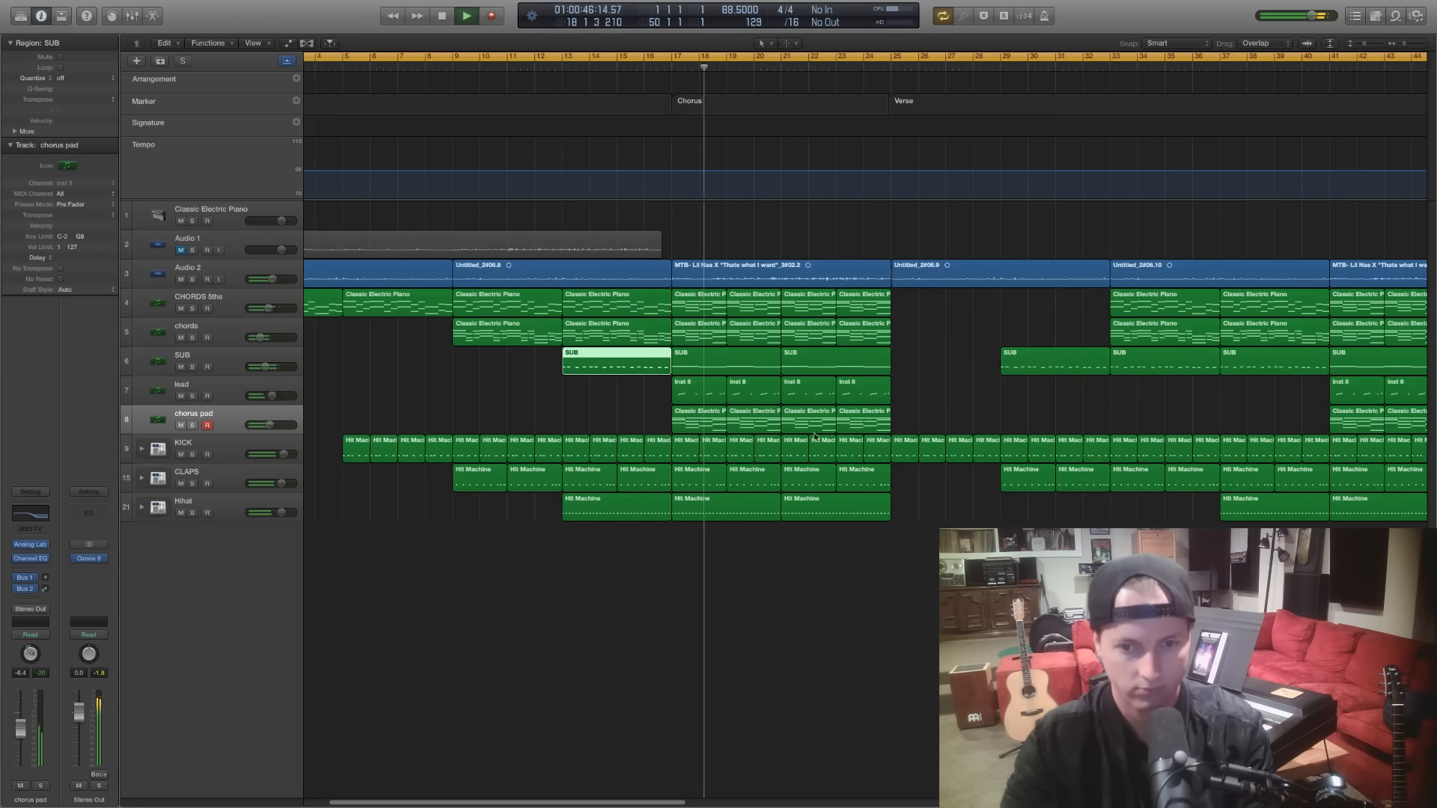
# Inspect the four lead regions of the first chorus in the Piano Roll, then close the editor and clear the selection
pyautogui.moveTo(923, 383); pyautogui.dragTo(685, 396)
pyautogui.press('e')
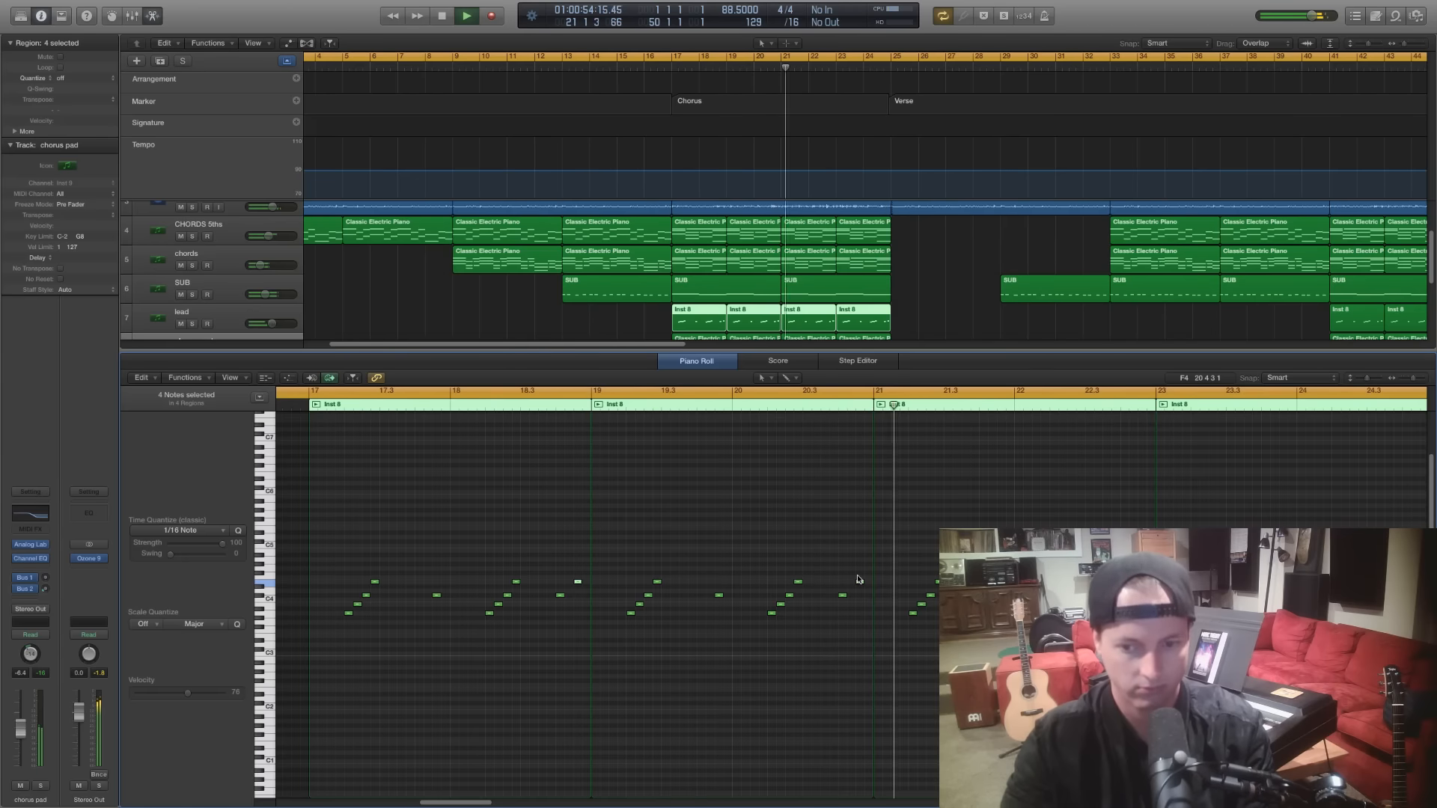
pyautogui.press('p')
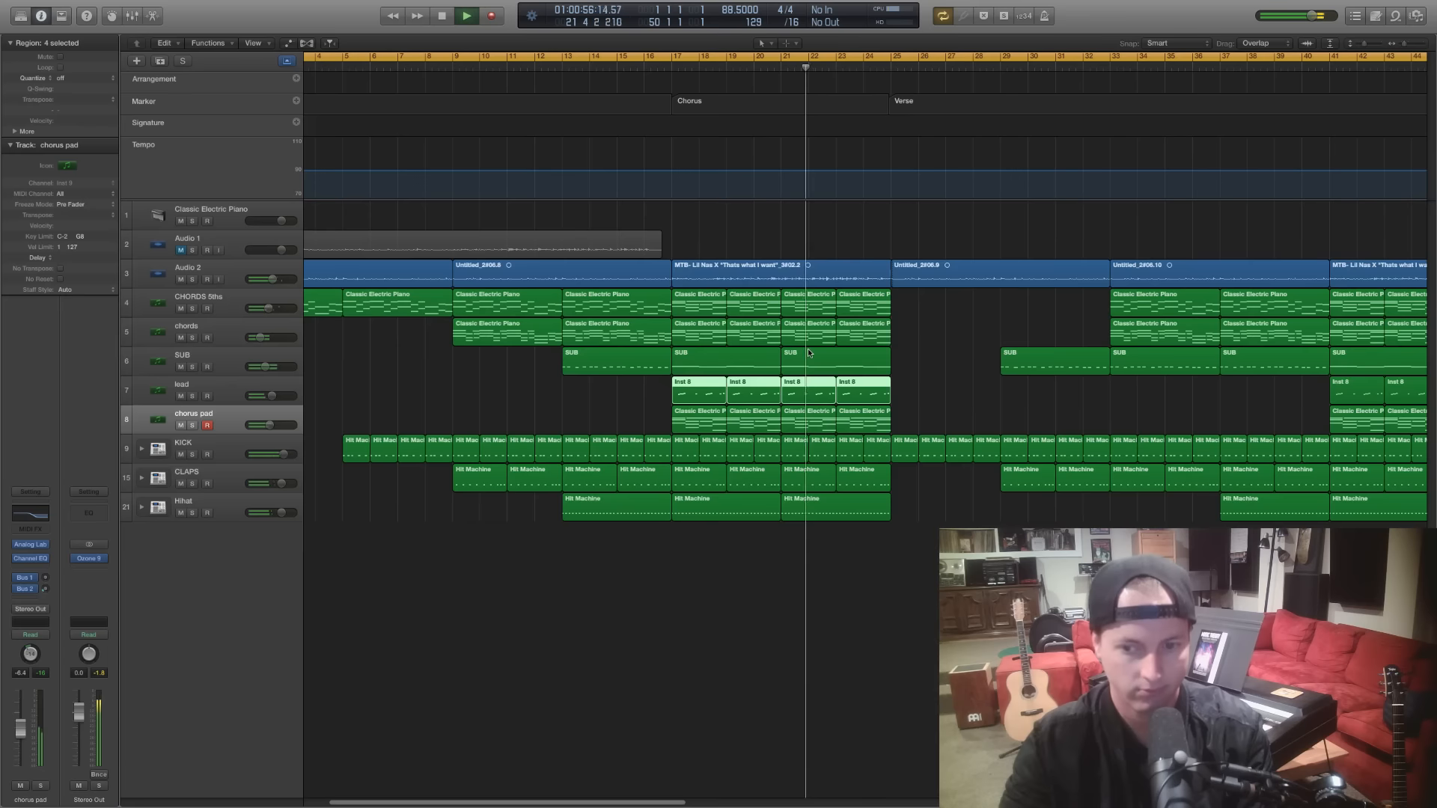
pyautogui.click(929, 430)
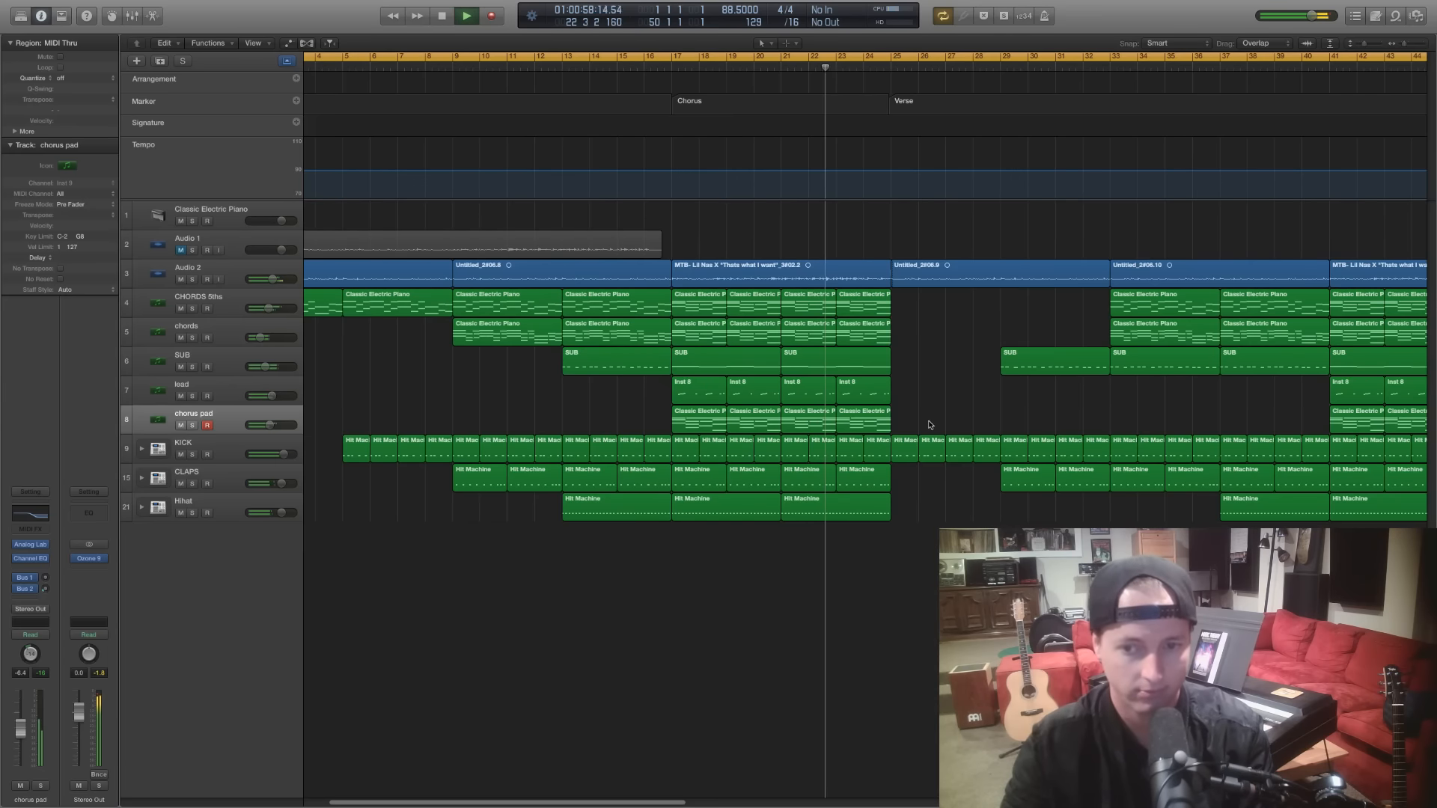
# Open the separate CHORDS 5ths region at bar 54 in the Piano Roll, with its ascending scale in view
pyautogui.hscroll(1, 907, 472)
pyautogui.hscroll(-5, 907, 472)
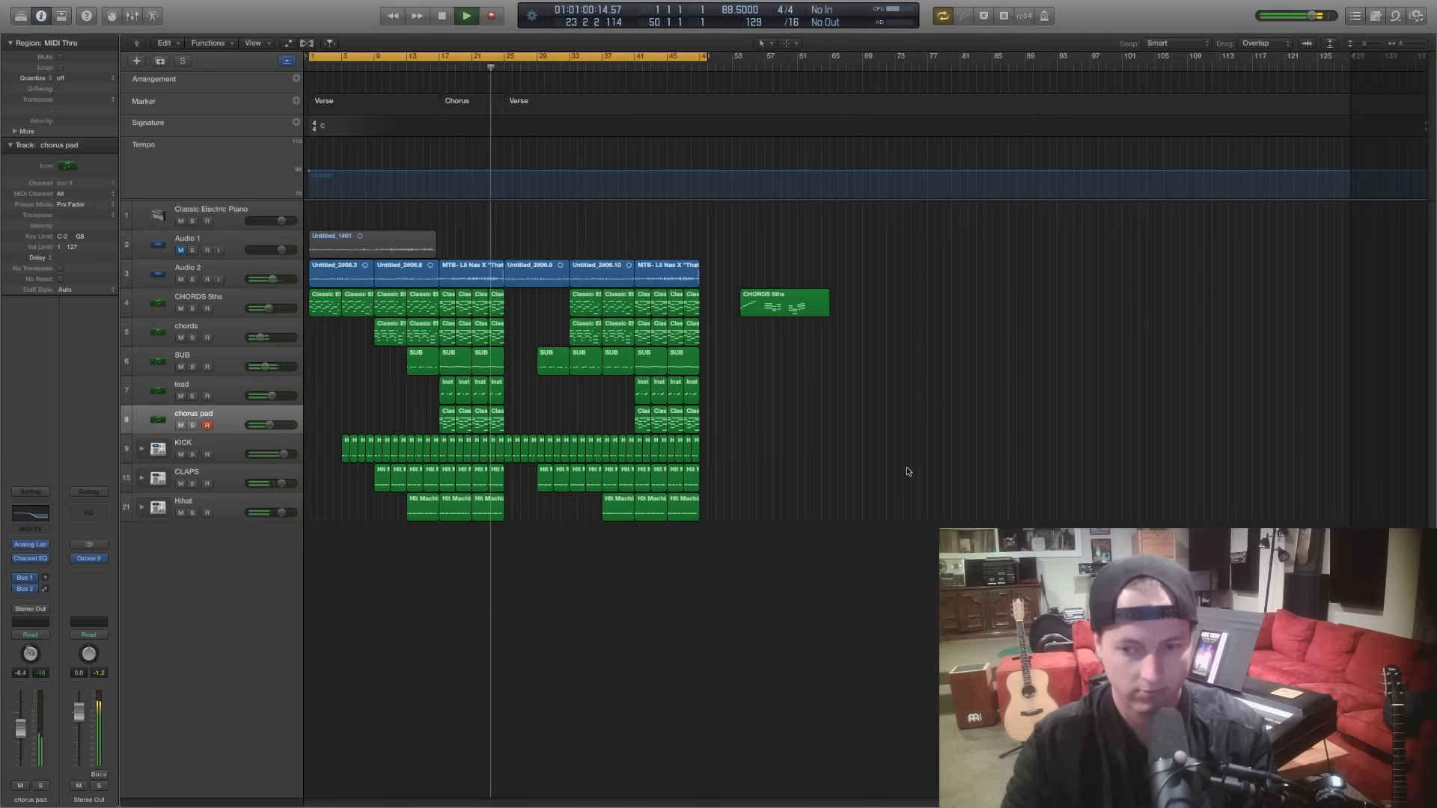
pyautogui.scroll(2, 907, 471)
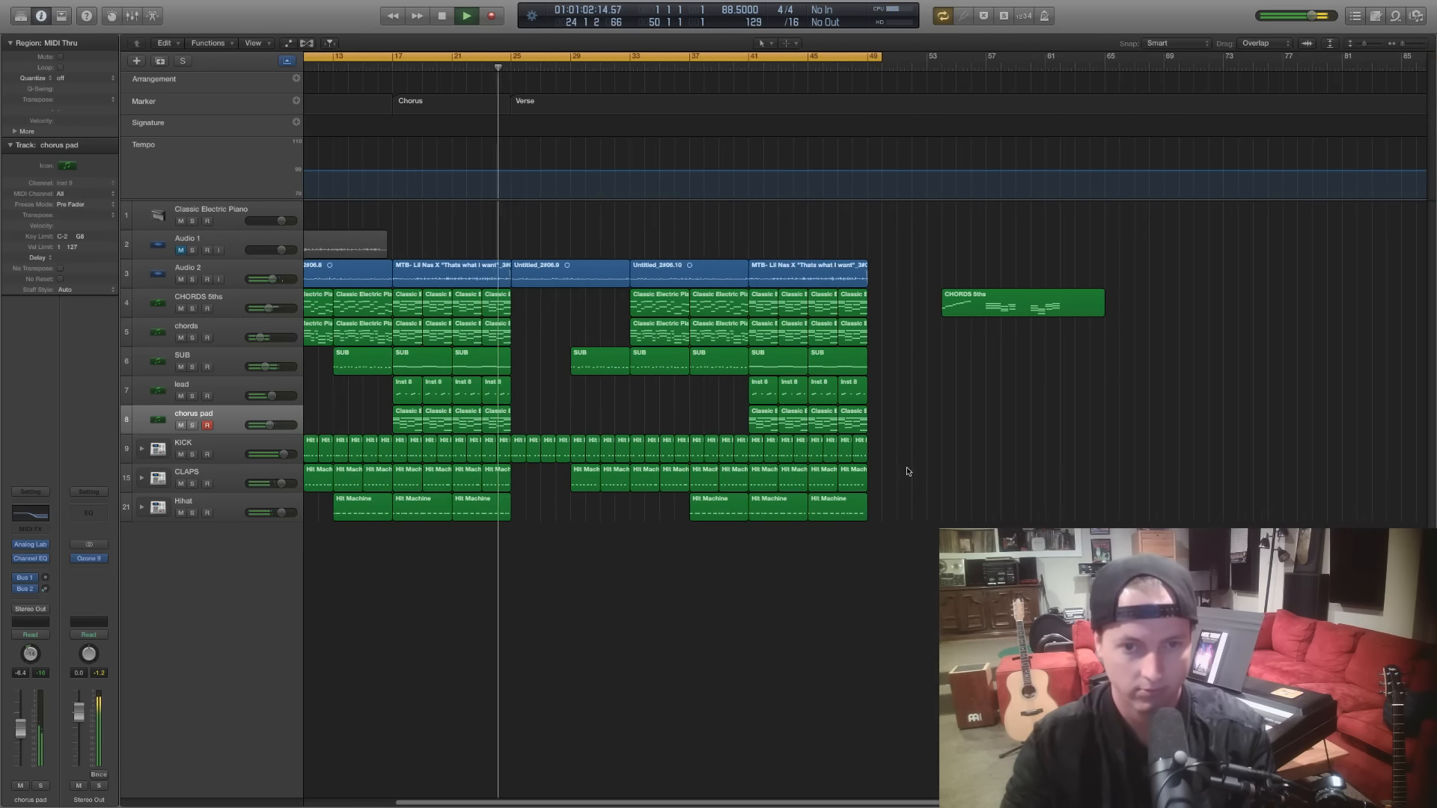
pyautogui.scroll(2, 907, 472)
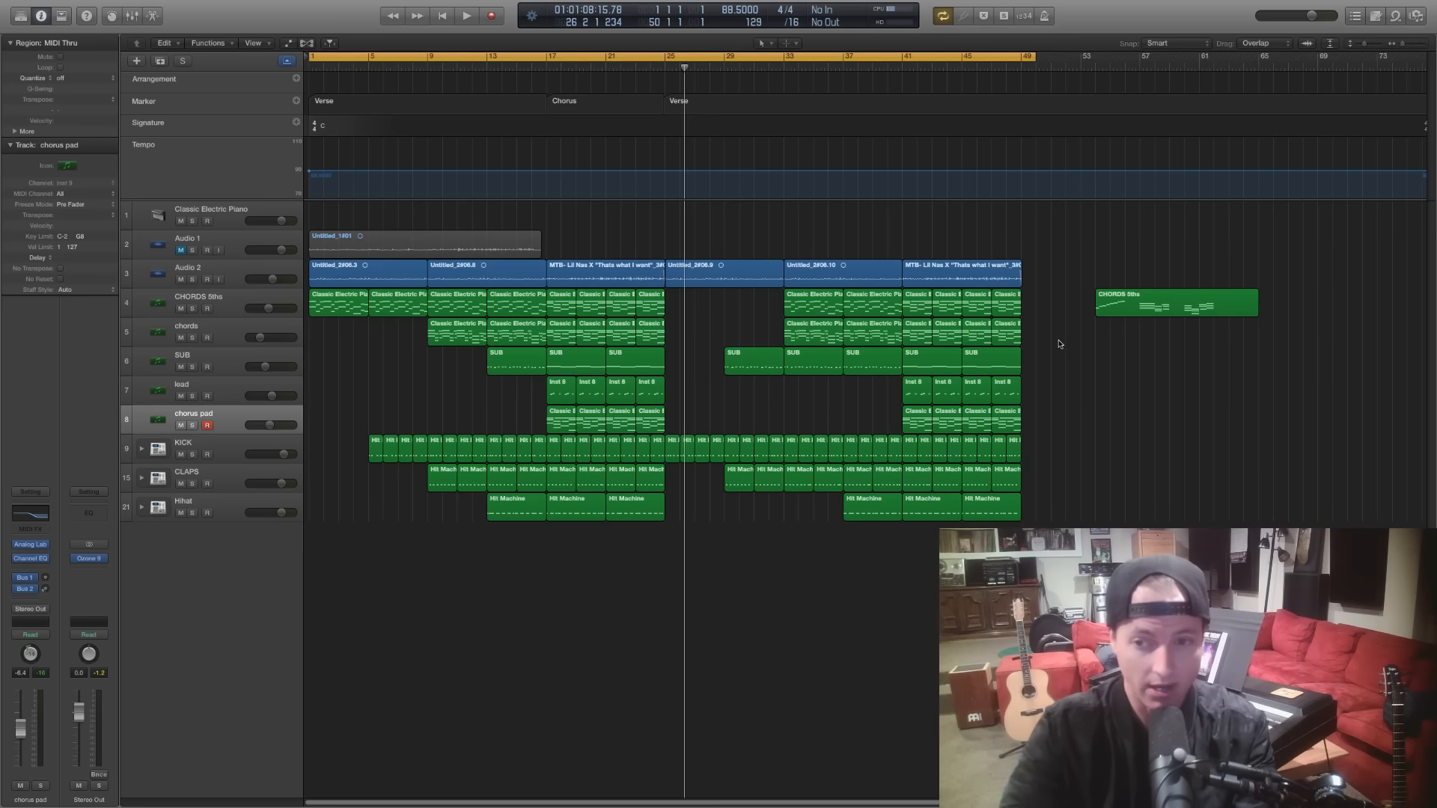
pyautogui.doubleClick(1139, 312)
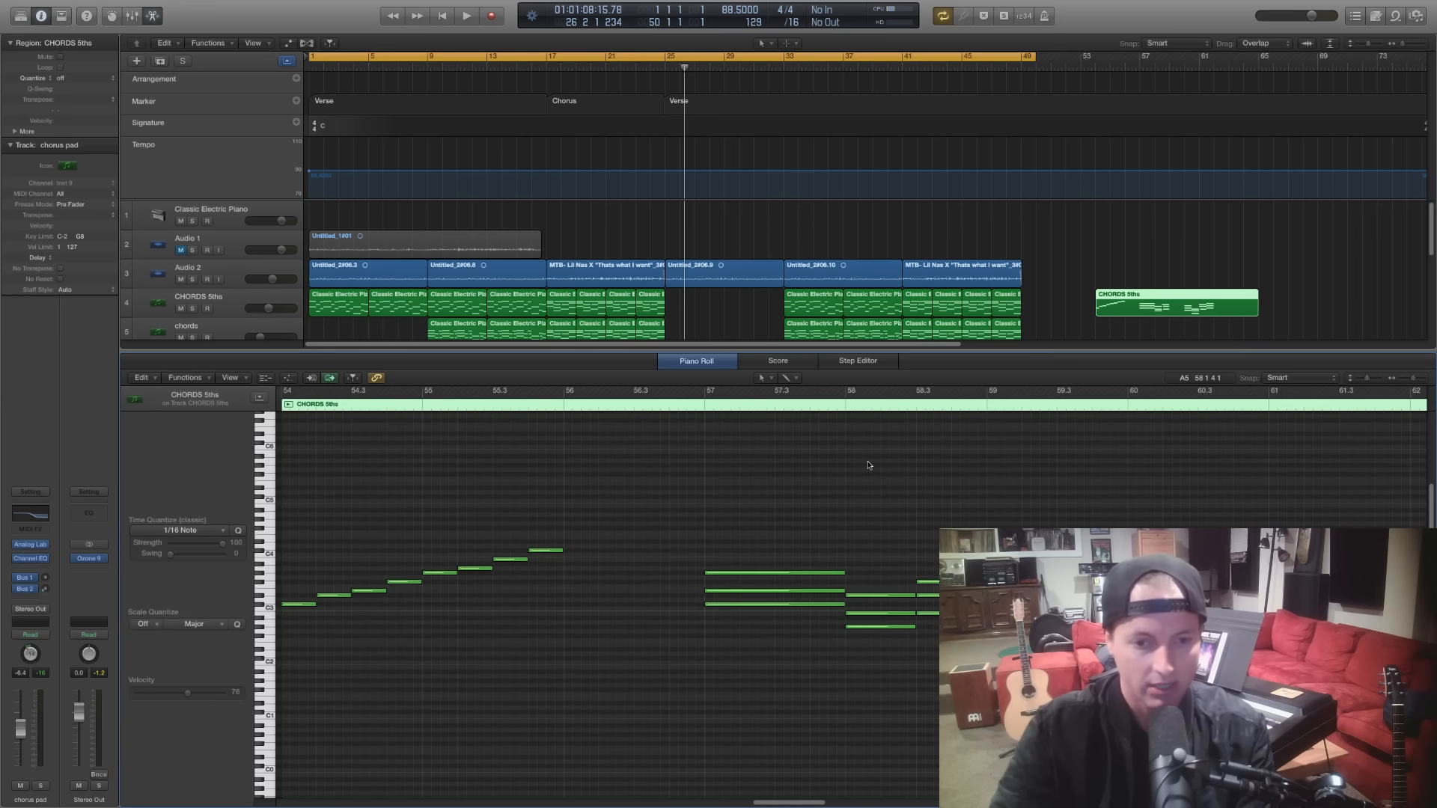
pyautogui.hscroll(-5, 869, 466)
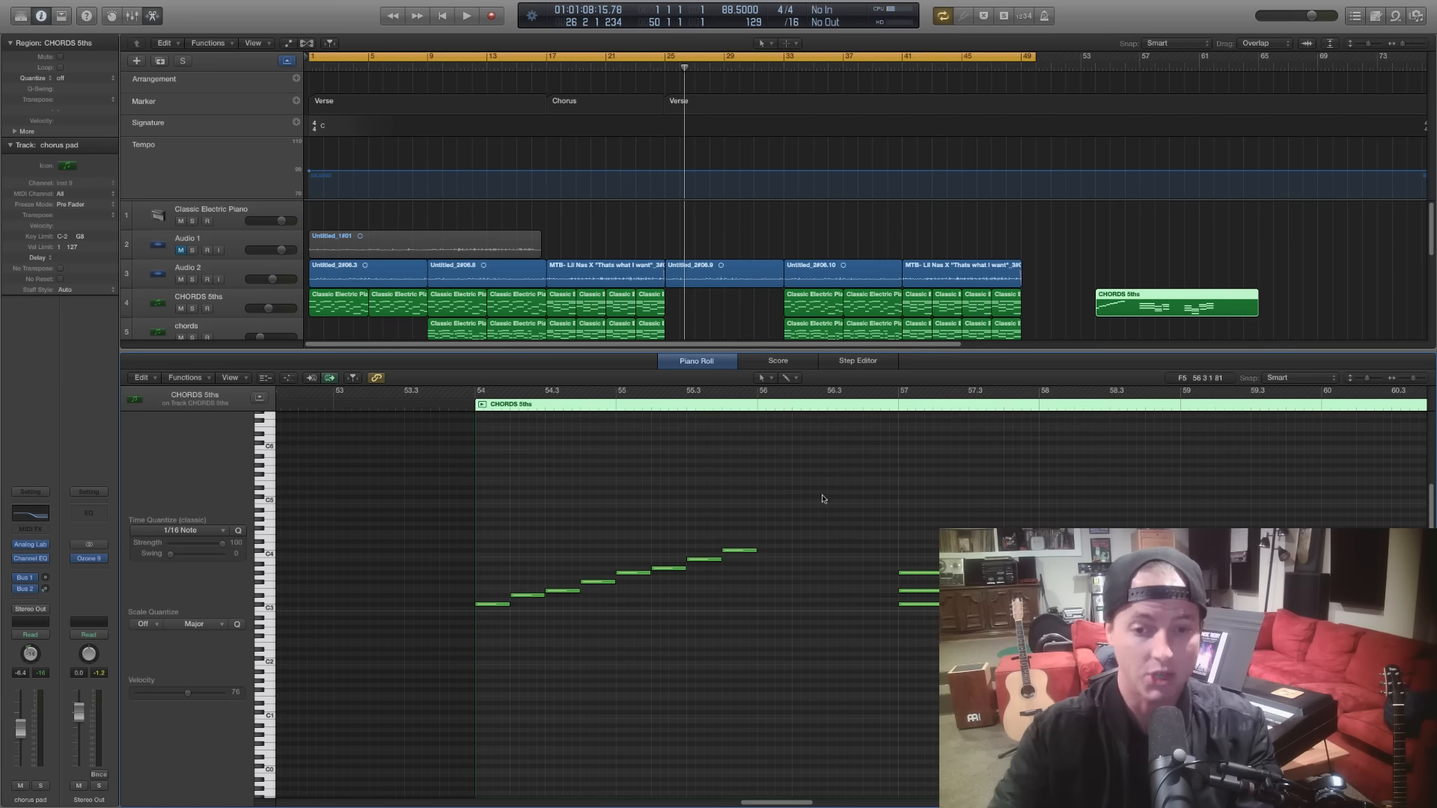
pyautogui.hscroll(3, 775, 572)
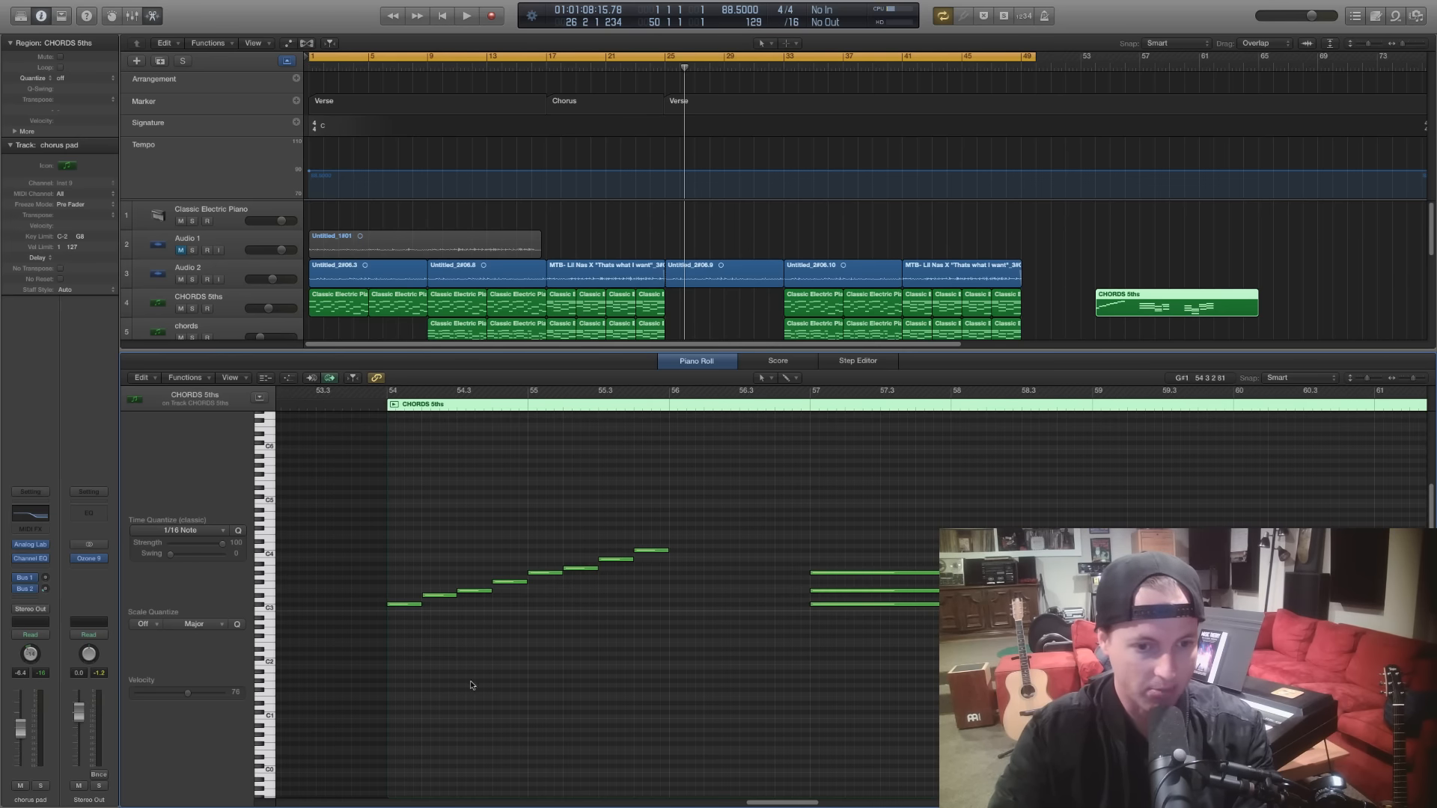
# Audition individual notes of the ascending scale from bar 54, from the lowest up to the highest
pyautogui.click(404, 604)
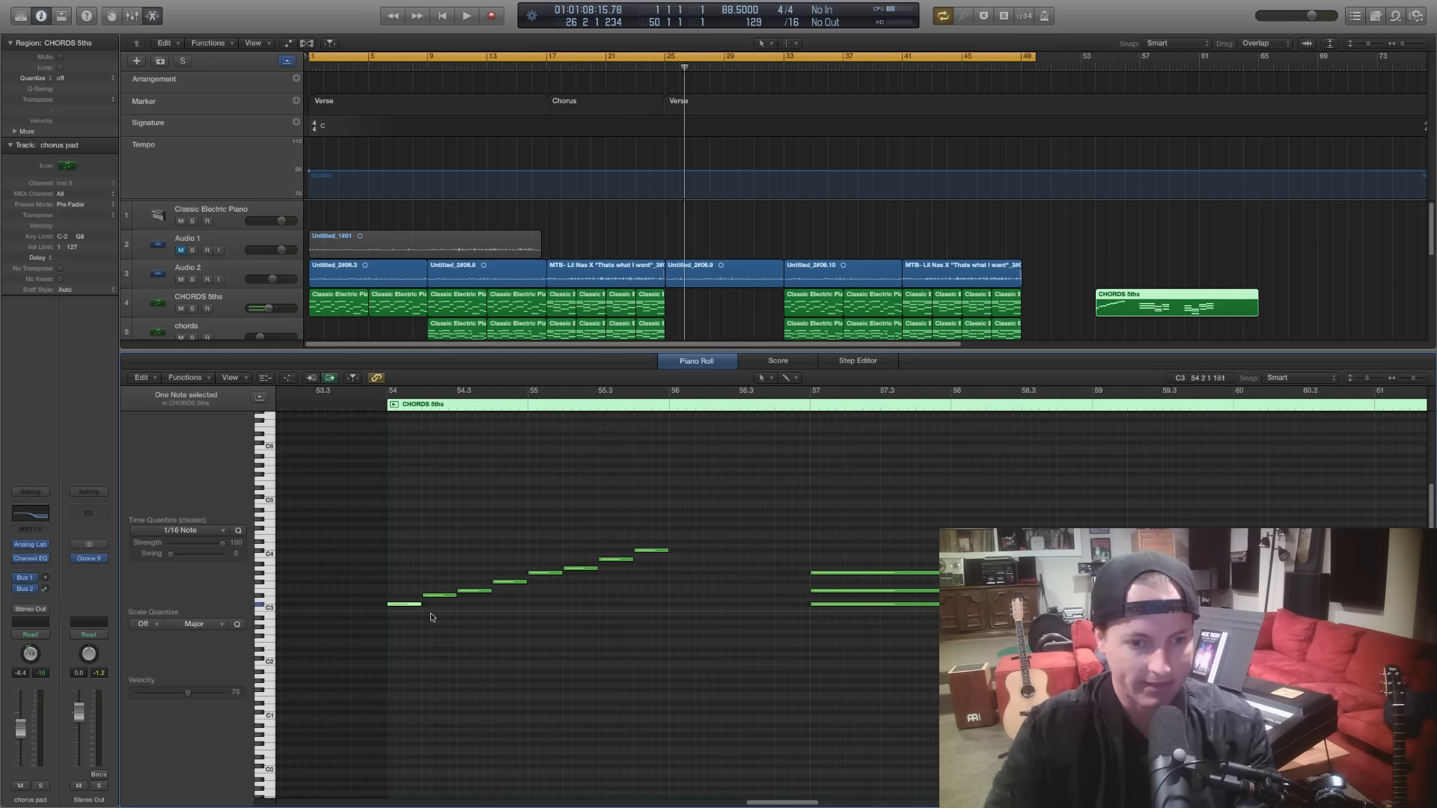
pyautogui.click(445, 595)
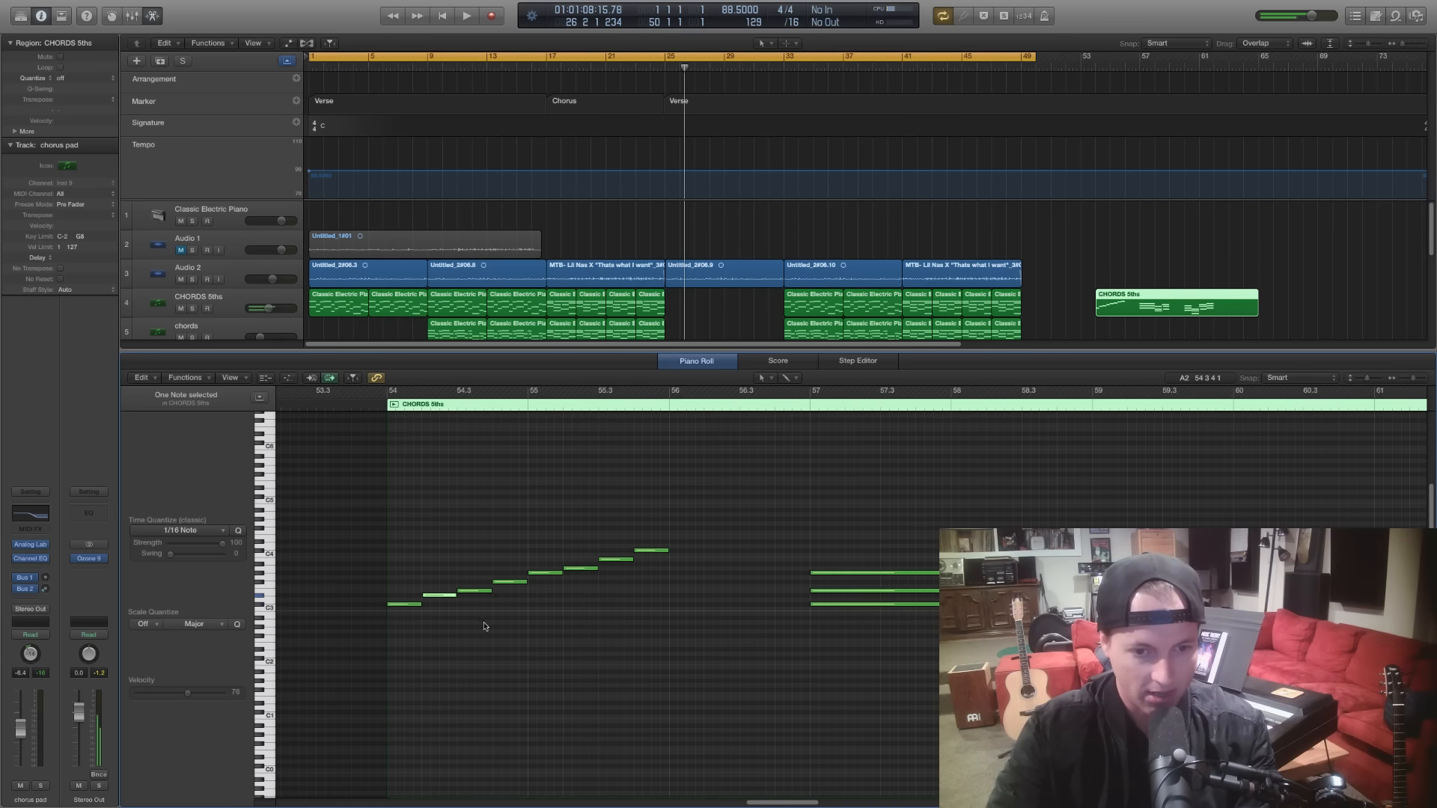
pyautogui.click(511, 581)
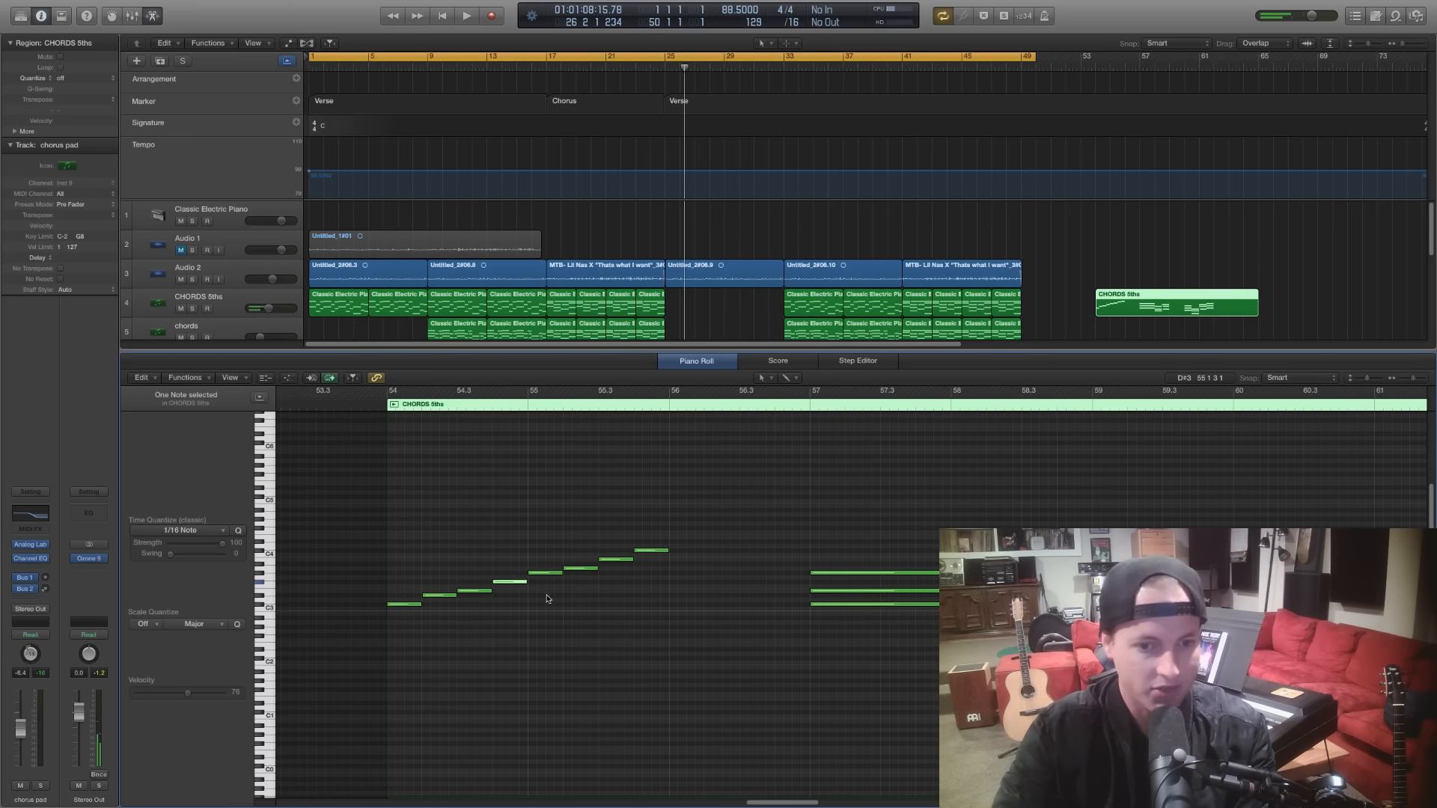
pyautogui.press('Right')
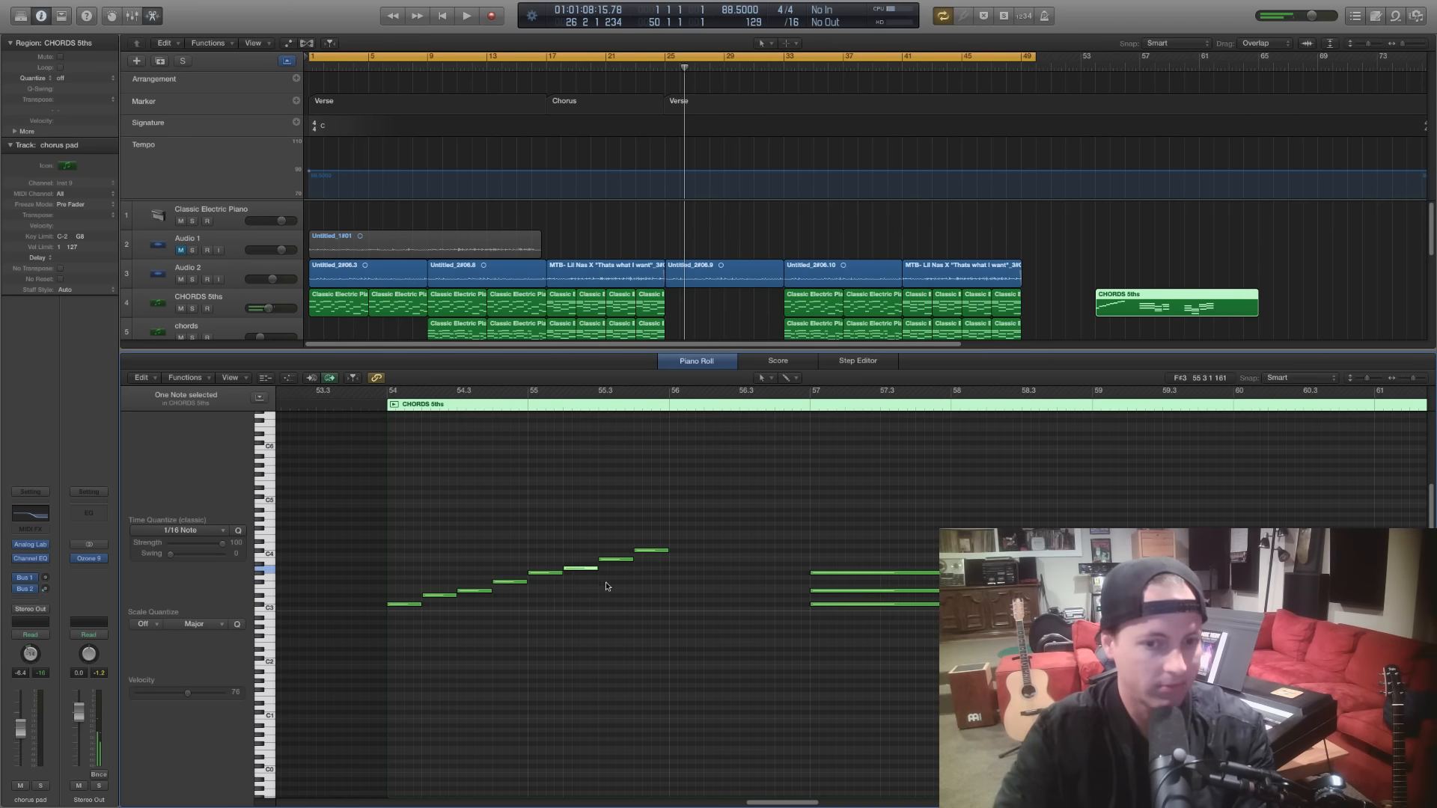
pyautogui.press('Right')
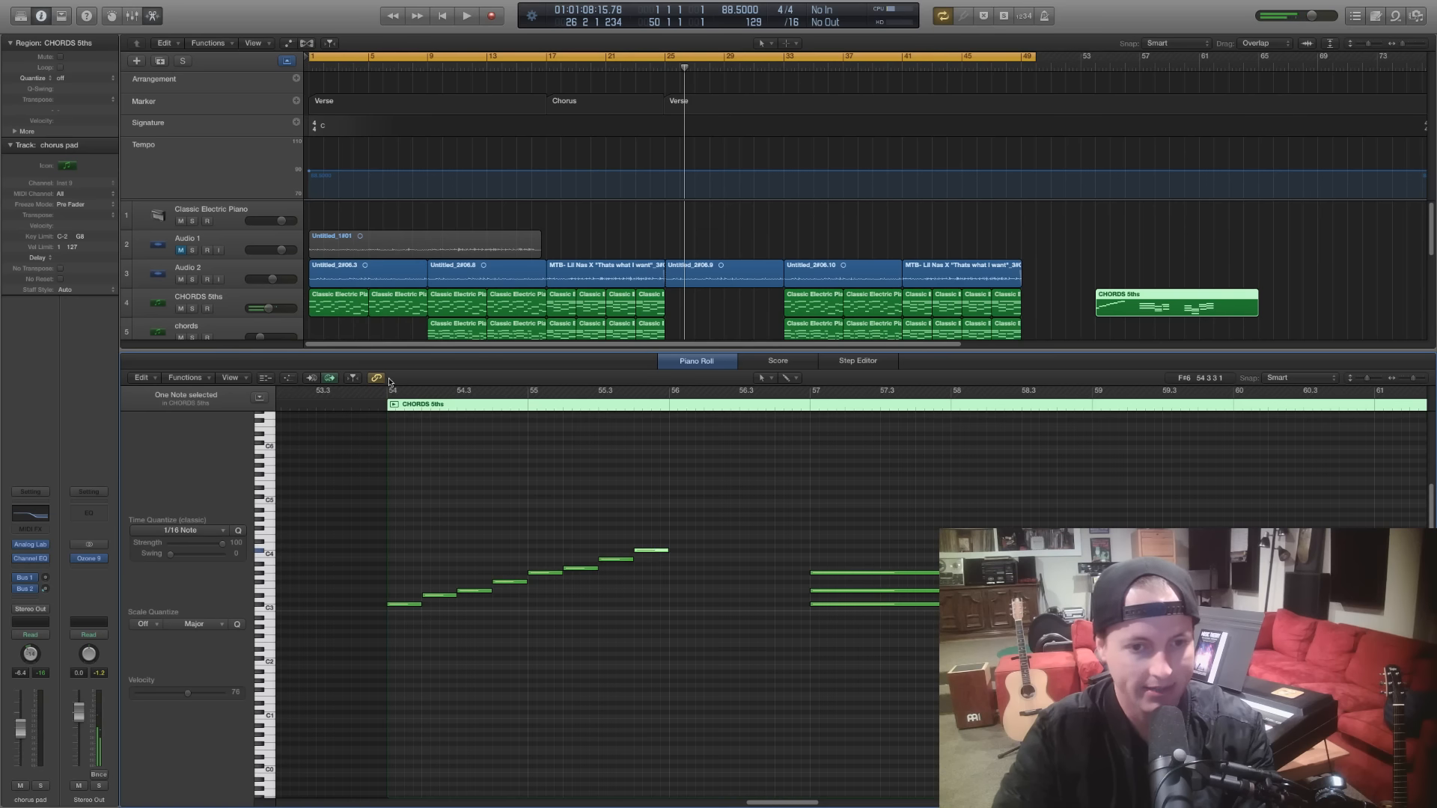
# Set the cycle range to bars 54–56 and play back the ascending scale inside it
pyautogui.moveTo(396, 392); pyautogui.dragTo(669, 392)
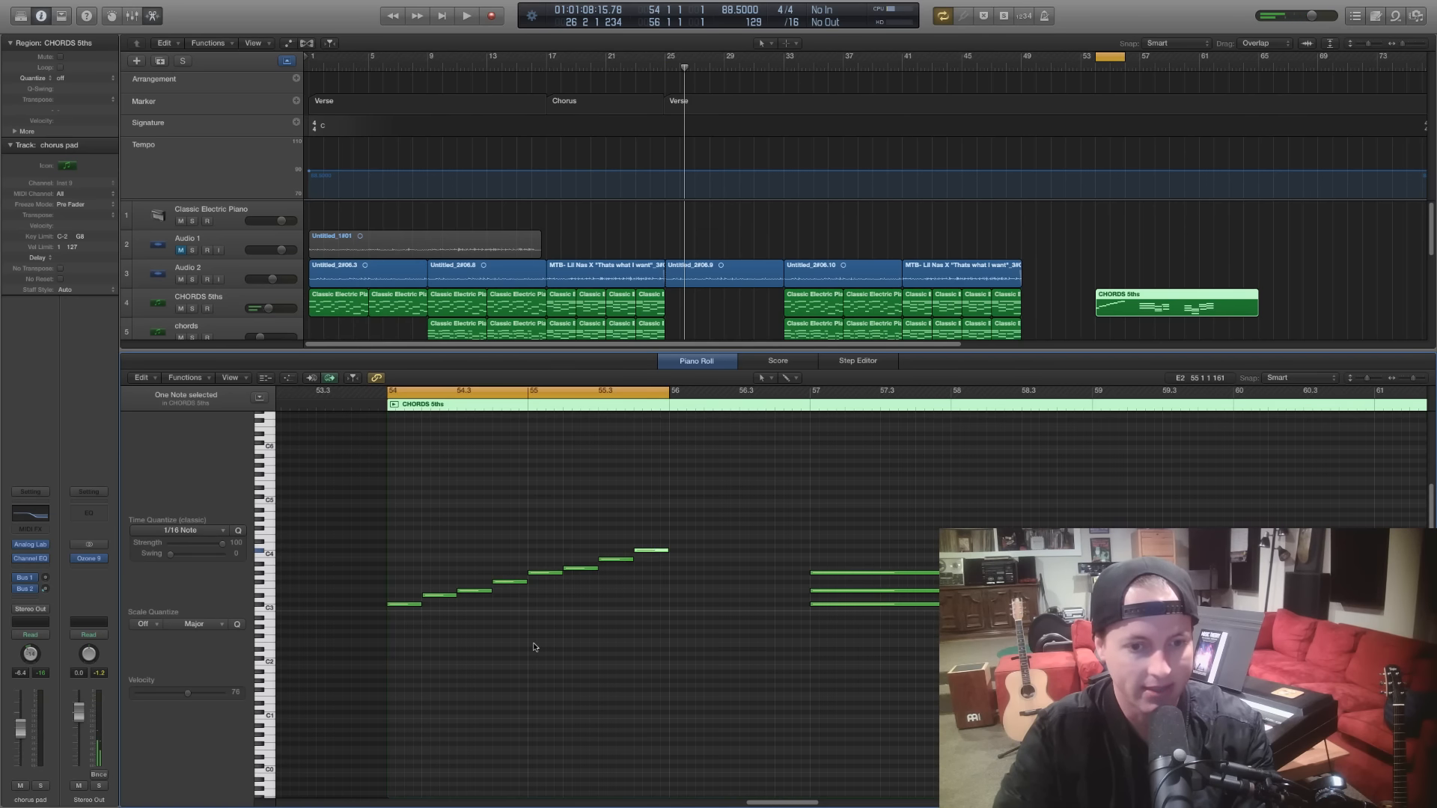
pyautogui.press('space')
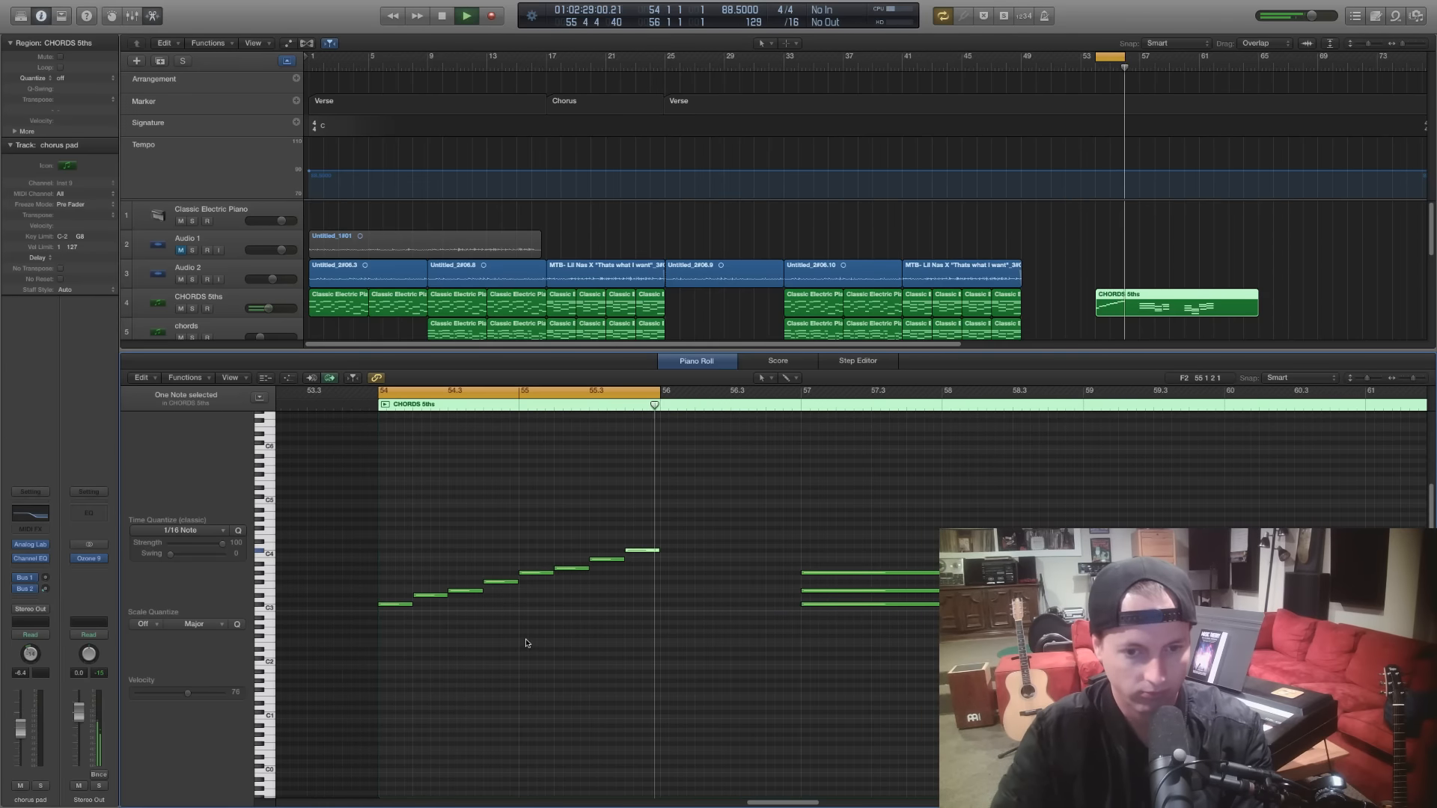
pyautogui.press('space')
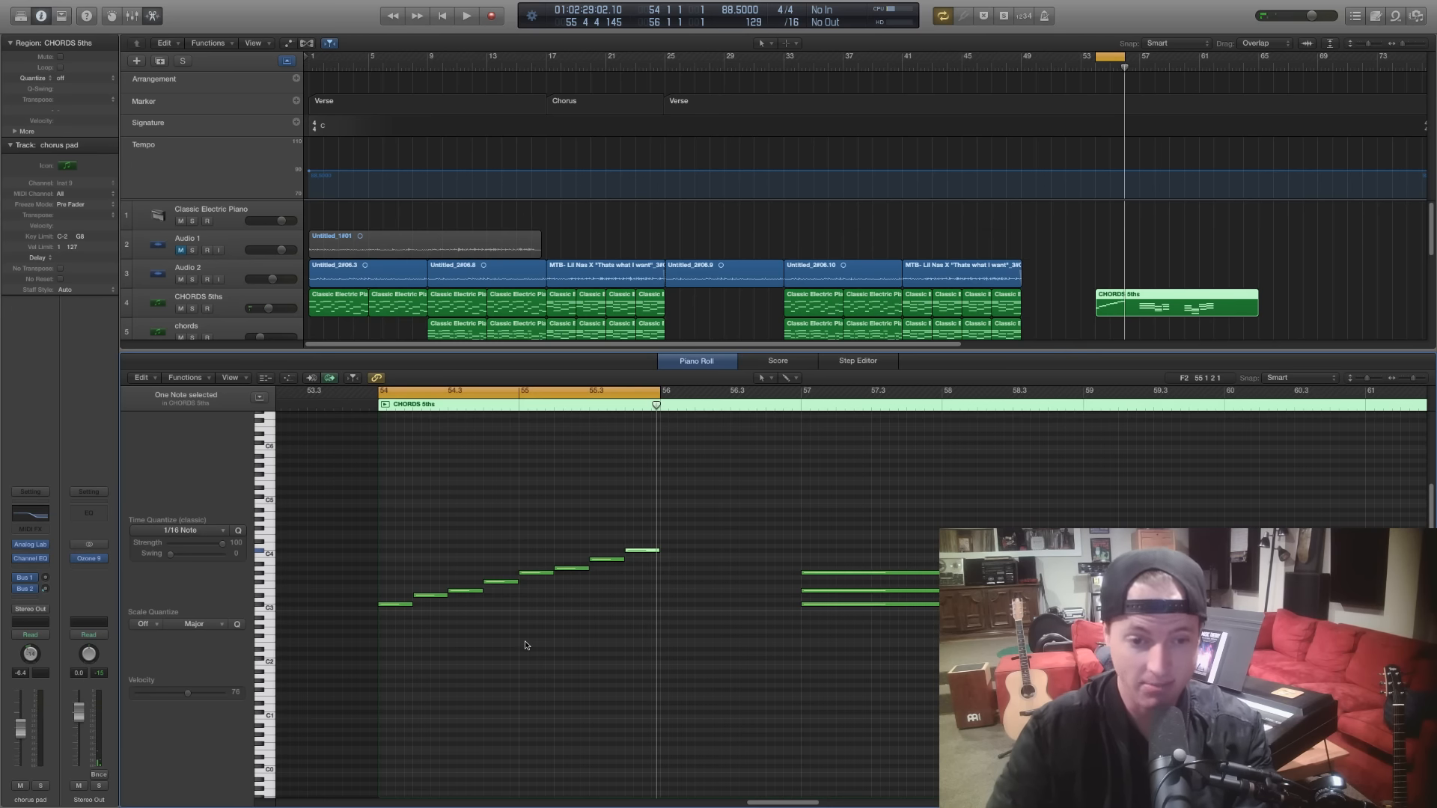
pyautogui.click(466, 624)
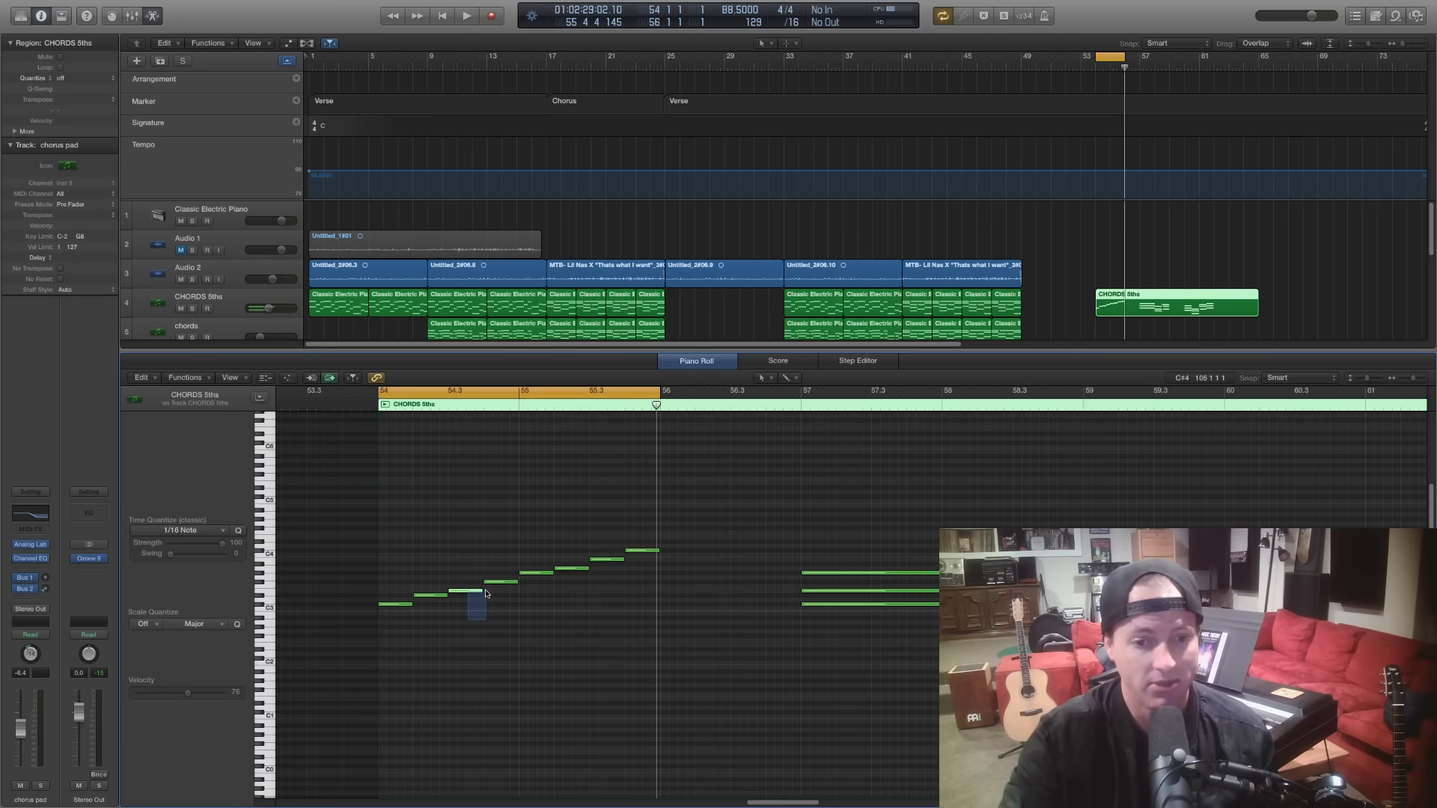
pyautogui.moveTo(484, 599); pyautogui.dragTo(482, 610)
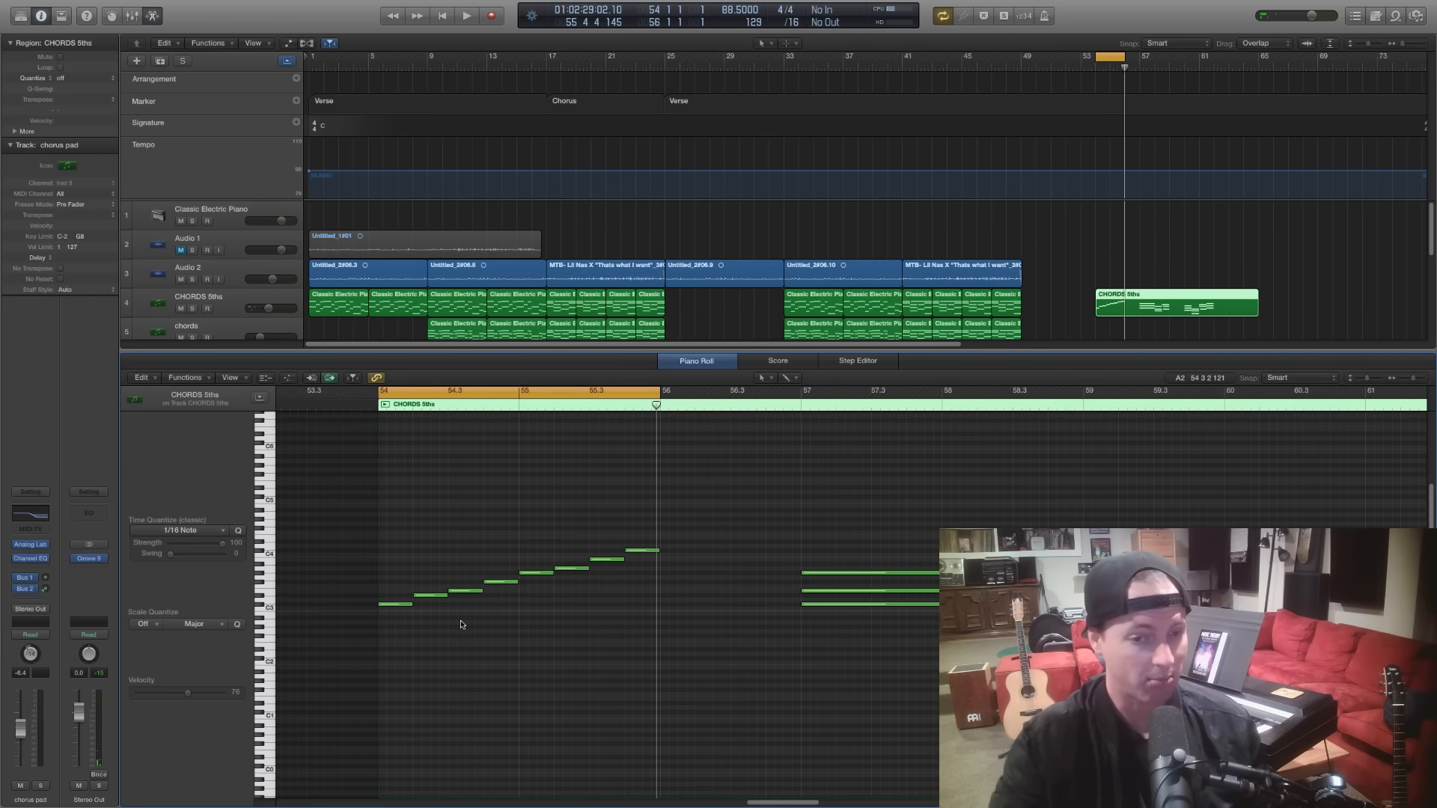
# Place the playhead at the start of the stacked chords at bar 57, then move it on to 57 3 4
pyautogui.hscroll(3, 438, 631)
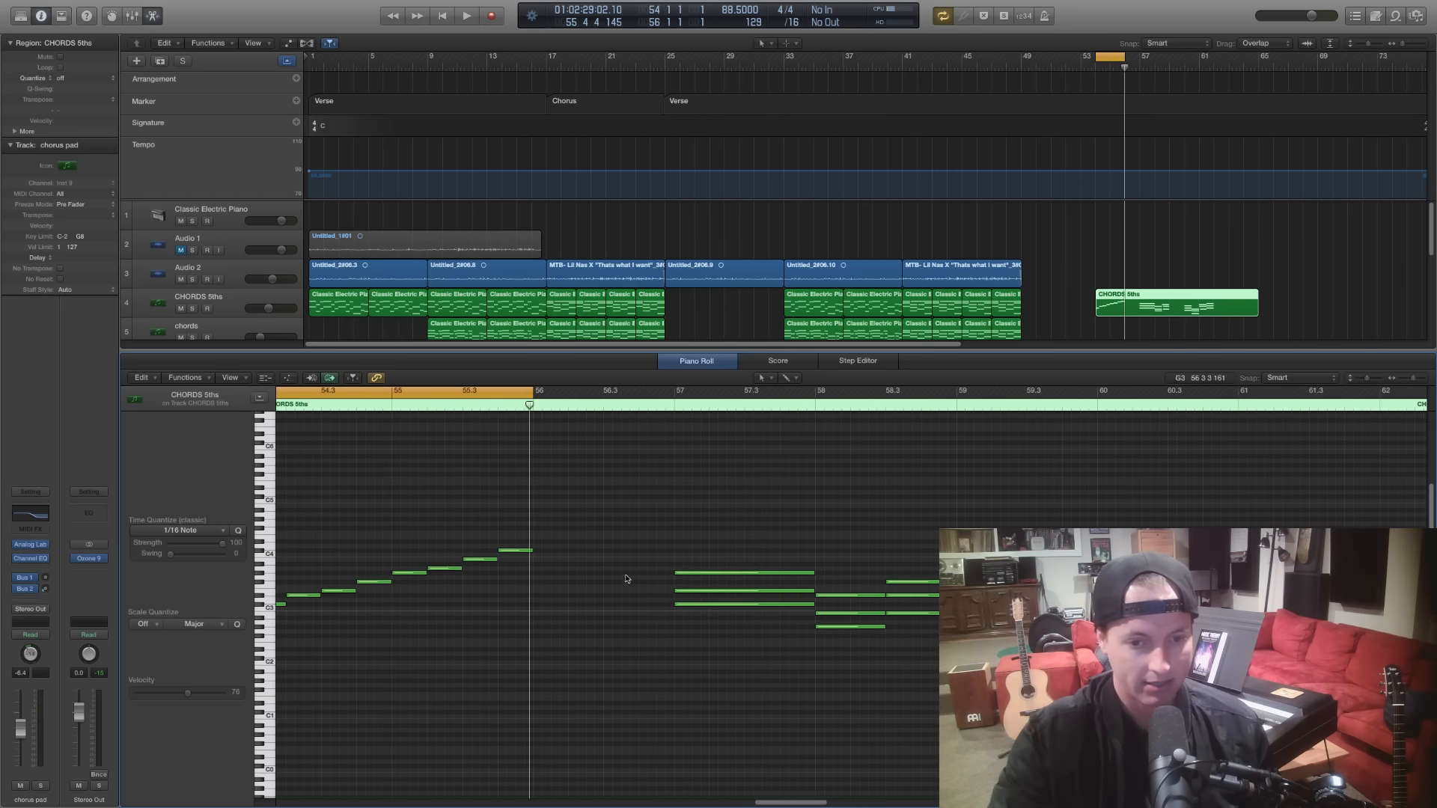
pyautogui.click(671, 409)
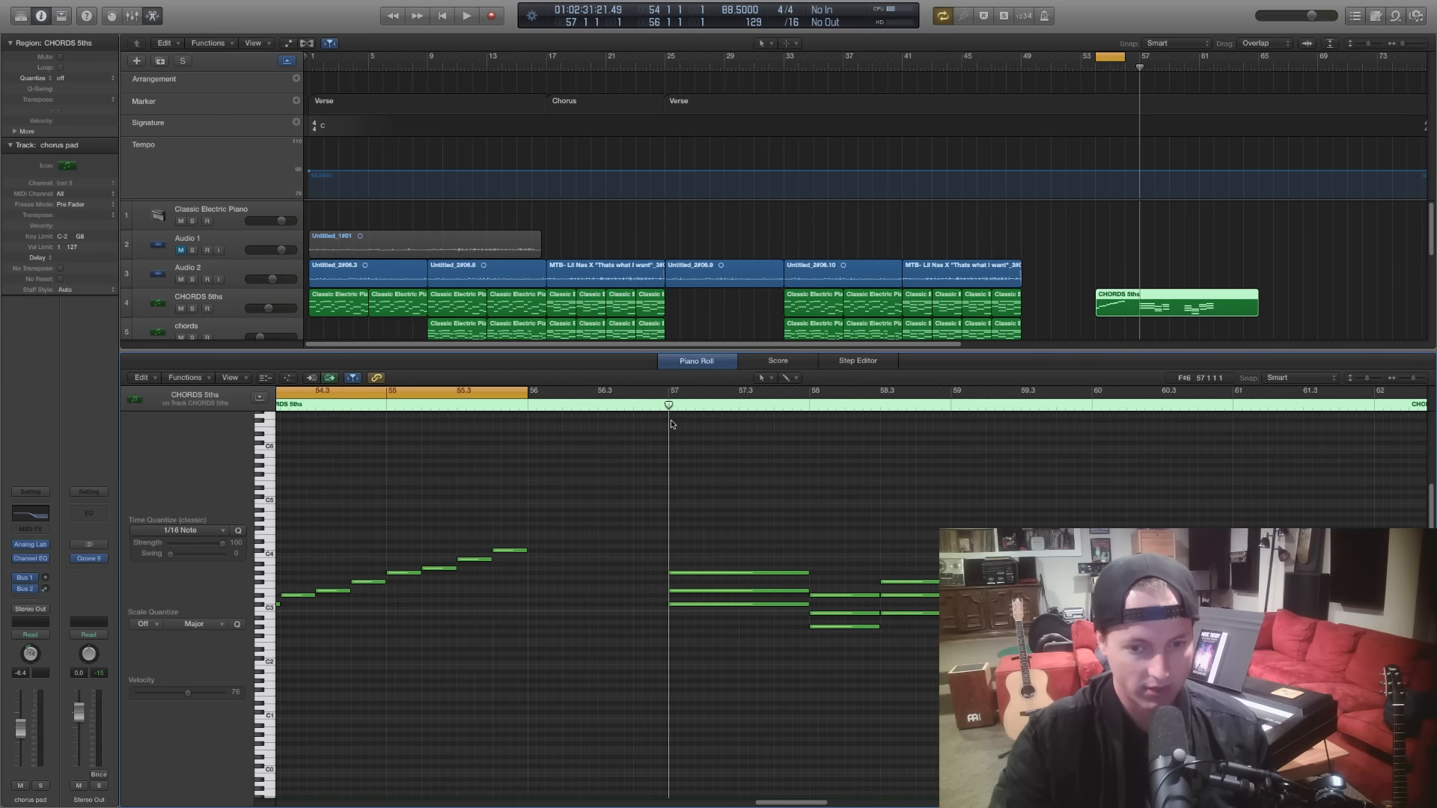
pyautogui.hscroll(3, 672, 425)
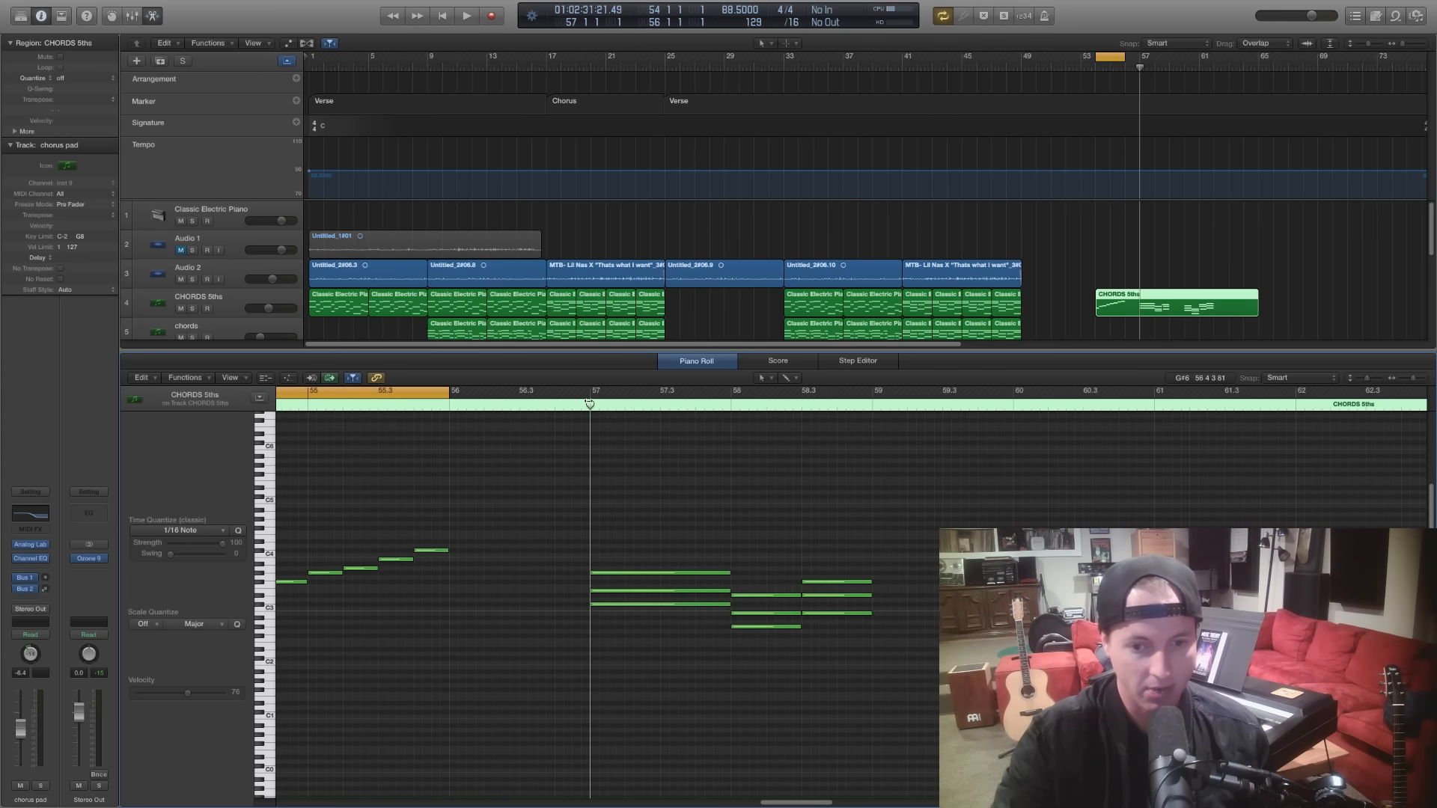
pyautogui.moveTo(590, 404); pyautogui.dragTo(1078, 519)
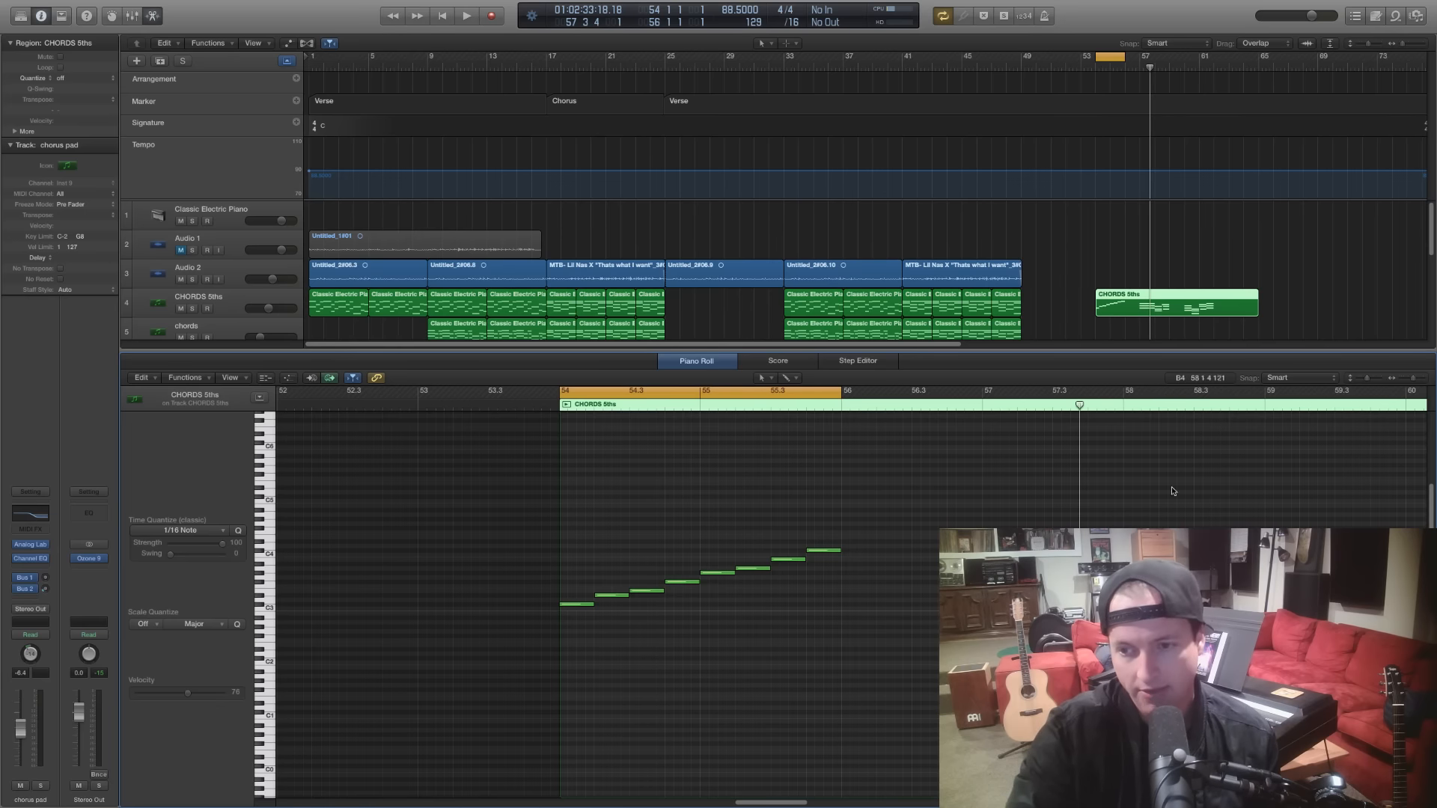
# Place the playhead at 58 3 on the last chord of the first group, and at bar 60 where the second group starts
pyautogui.click(1192, 405)
pyautogui.hscroll(3, 1114, 518)
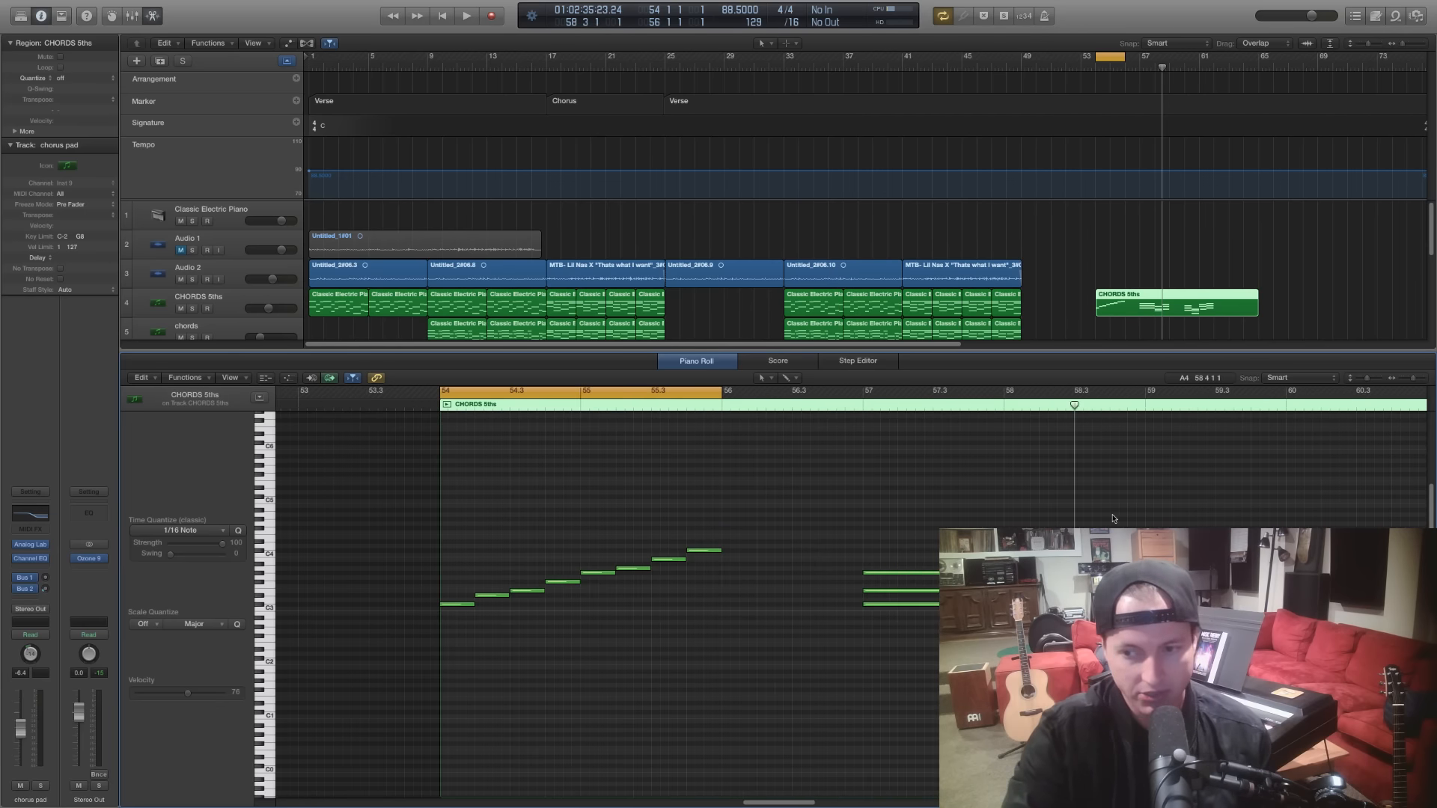
pyautogui.hscroll(7, 851, 599)
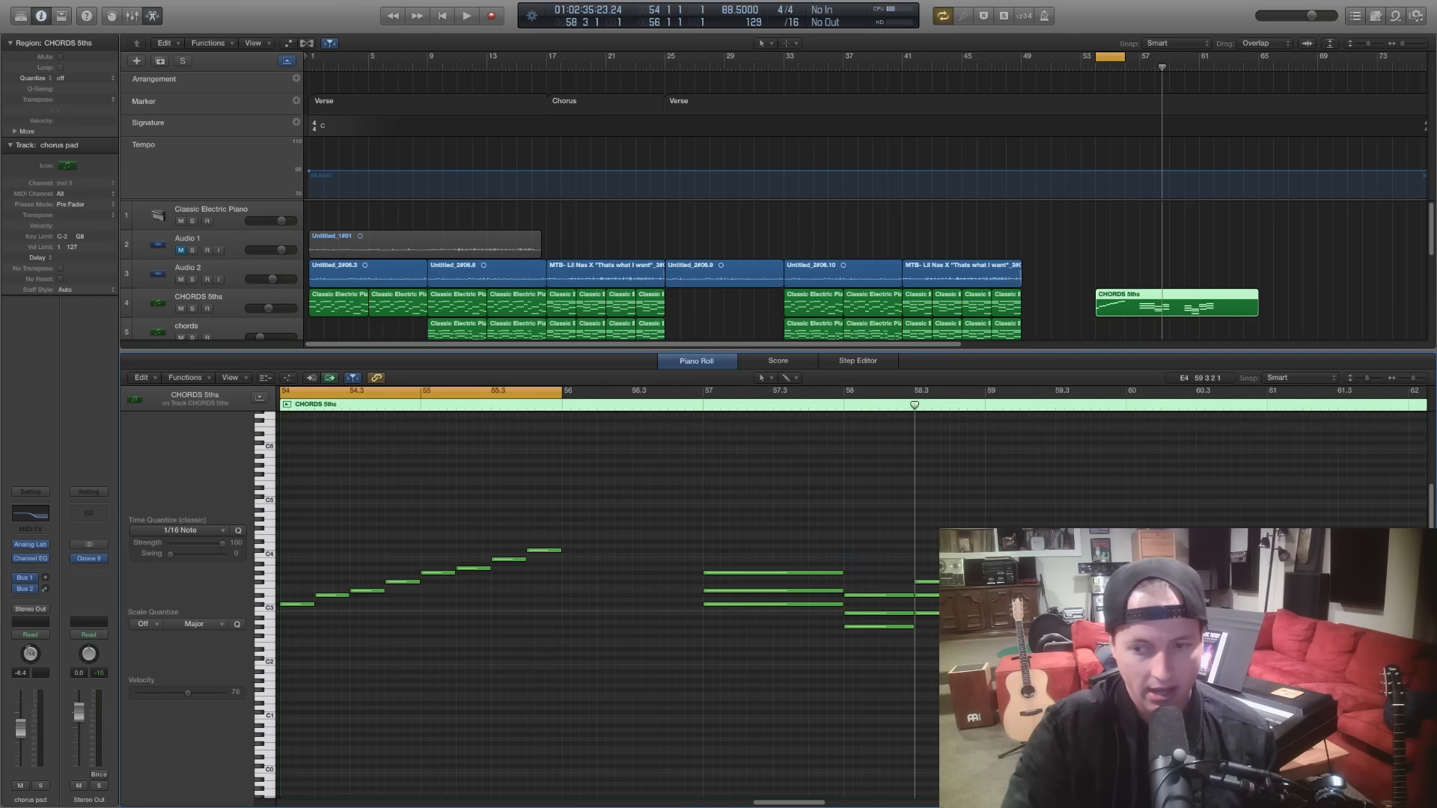
pyautogui.click(1081, 407)
pyautogui.hscroll(3, 1078, 435)
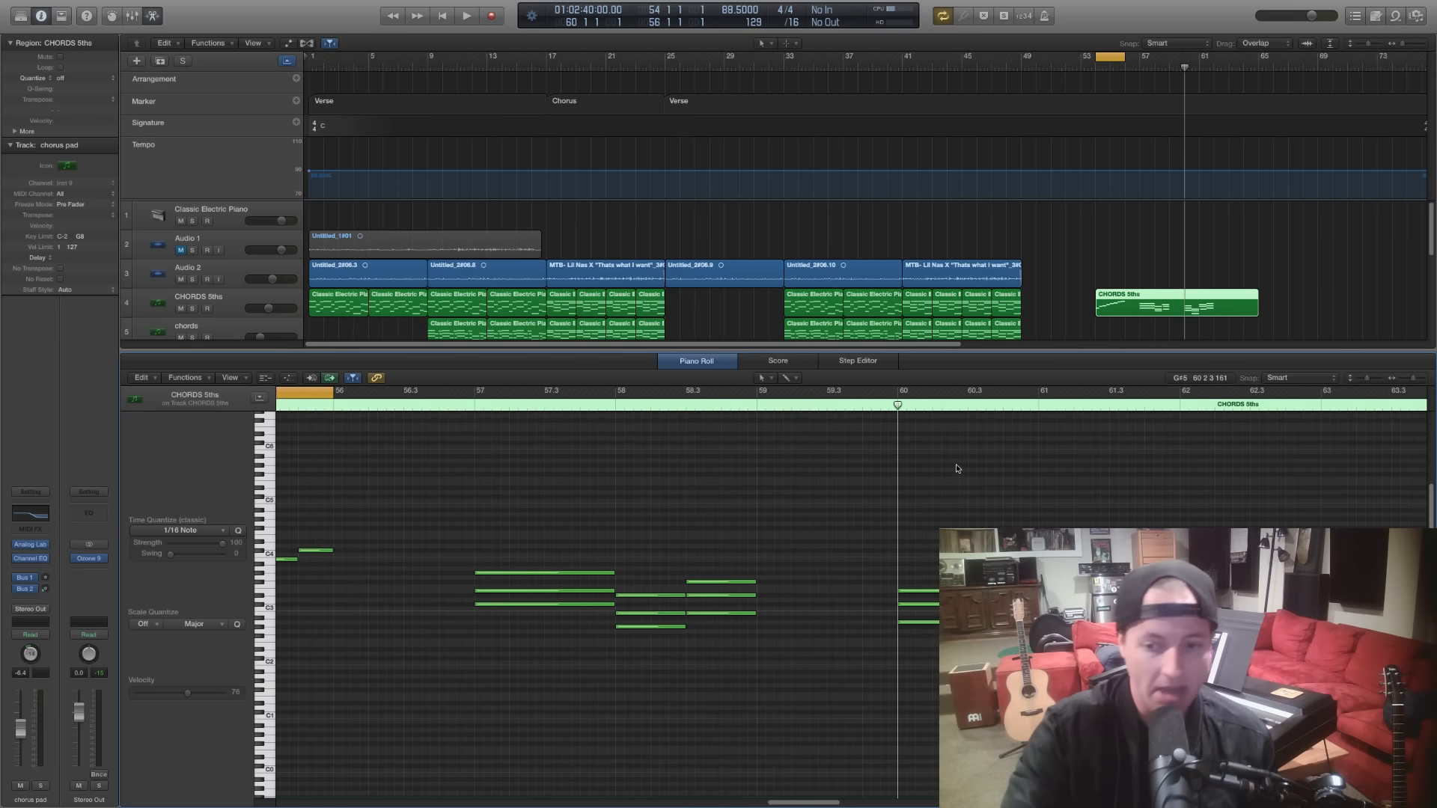
# Move the playhead twice through the second chord group, stopping at 60, 60 3, 61 and 61 3
pyautogui.press('space')
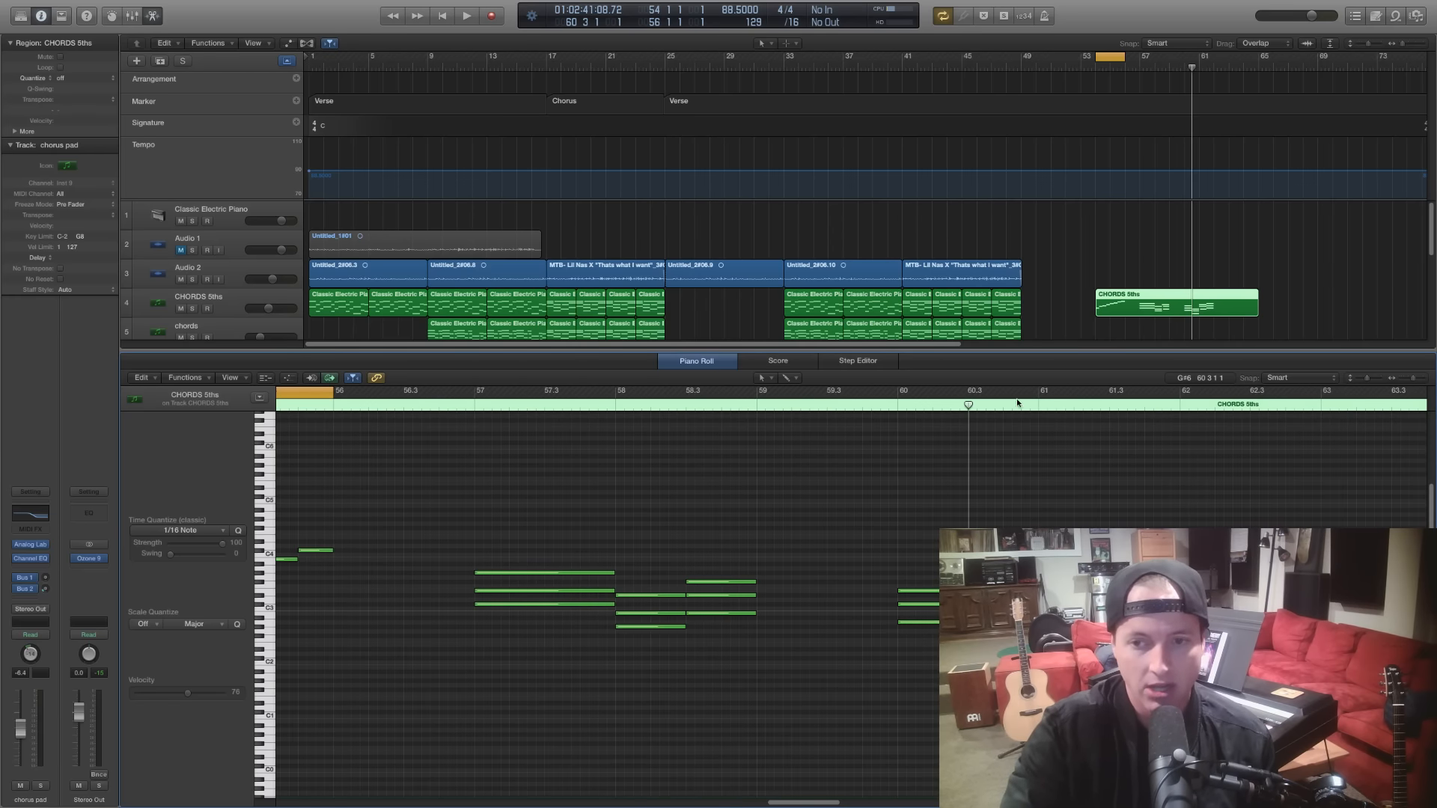
pyautogui.click(1039, 406)
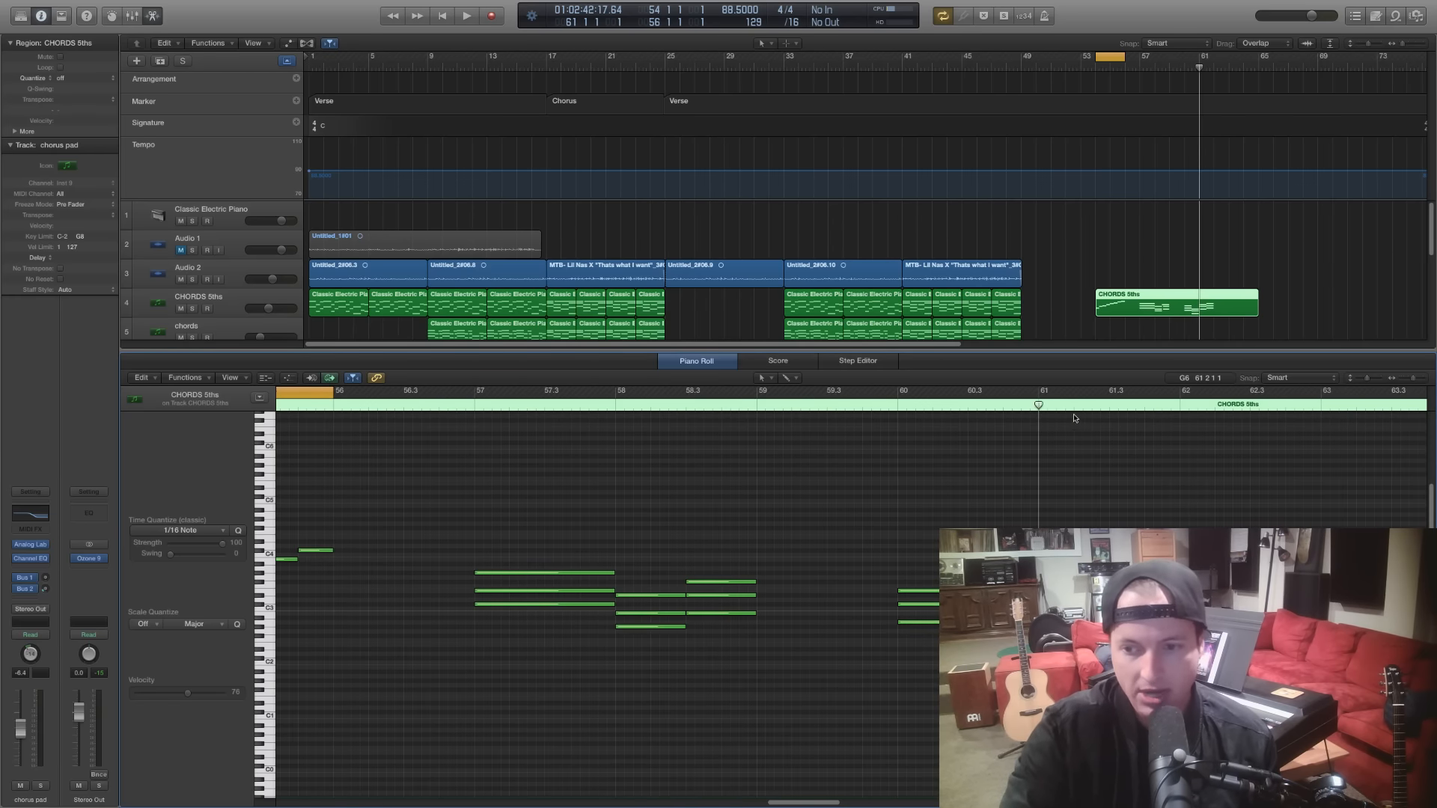
pyautogui.click(1109, 406)
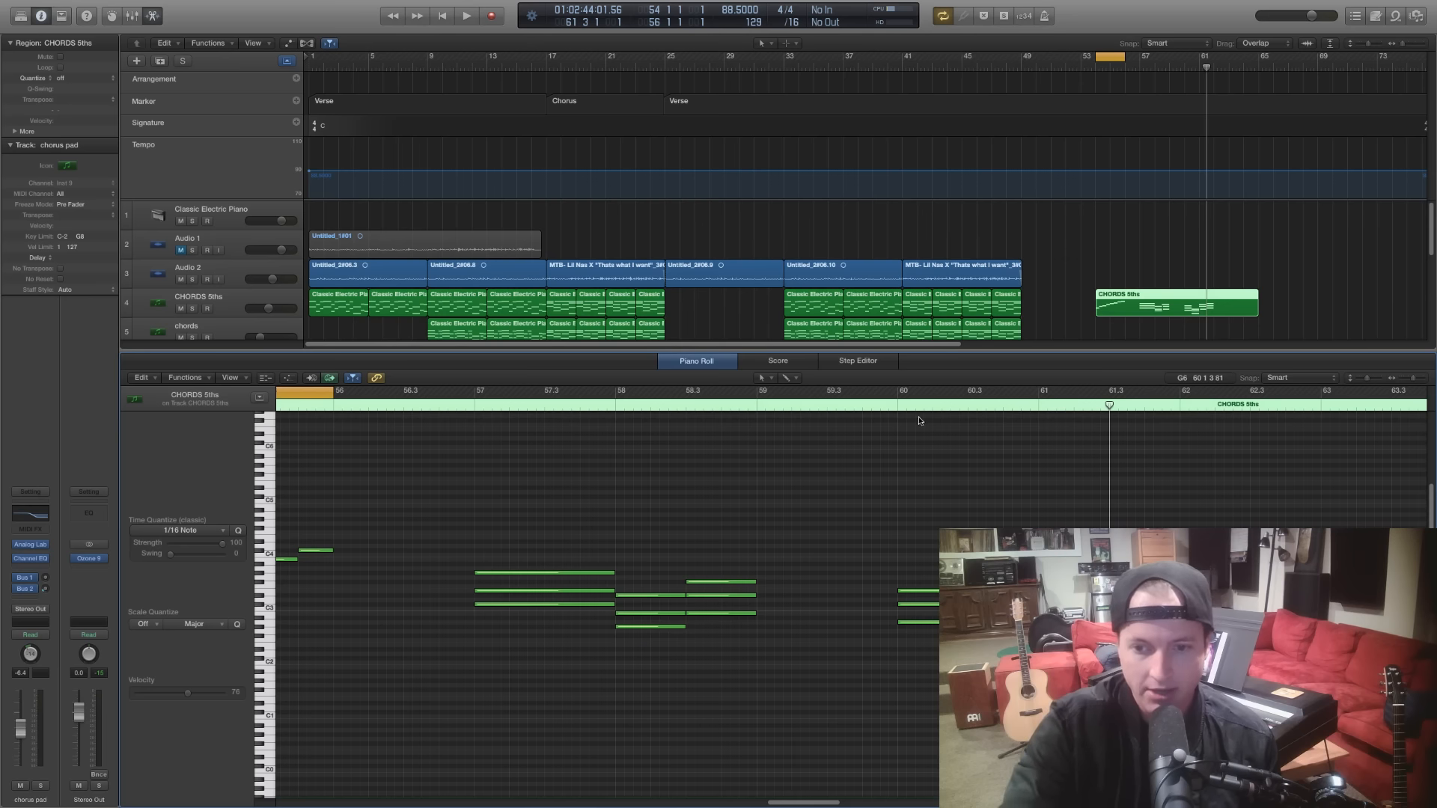
pyautogui.click(898, 405)
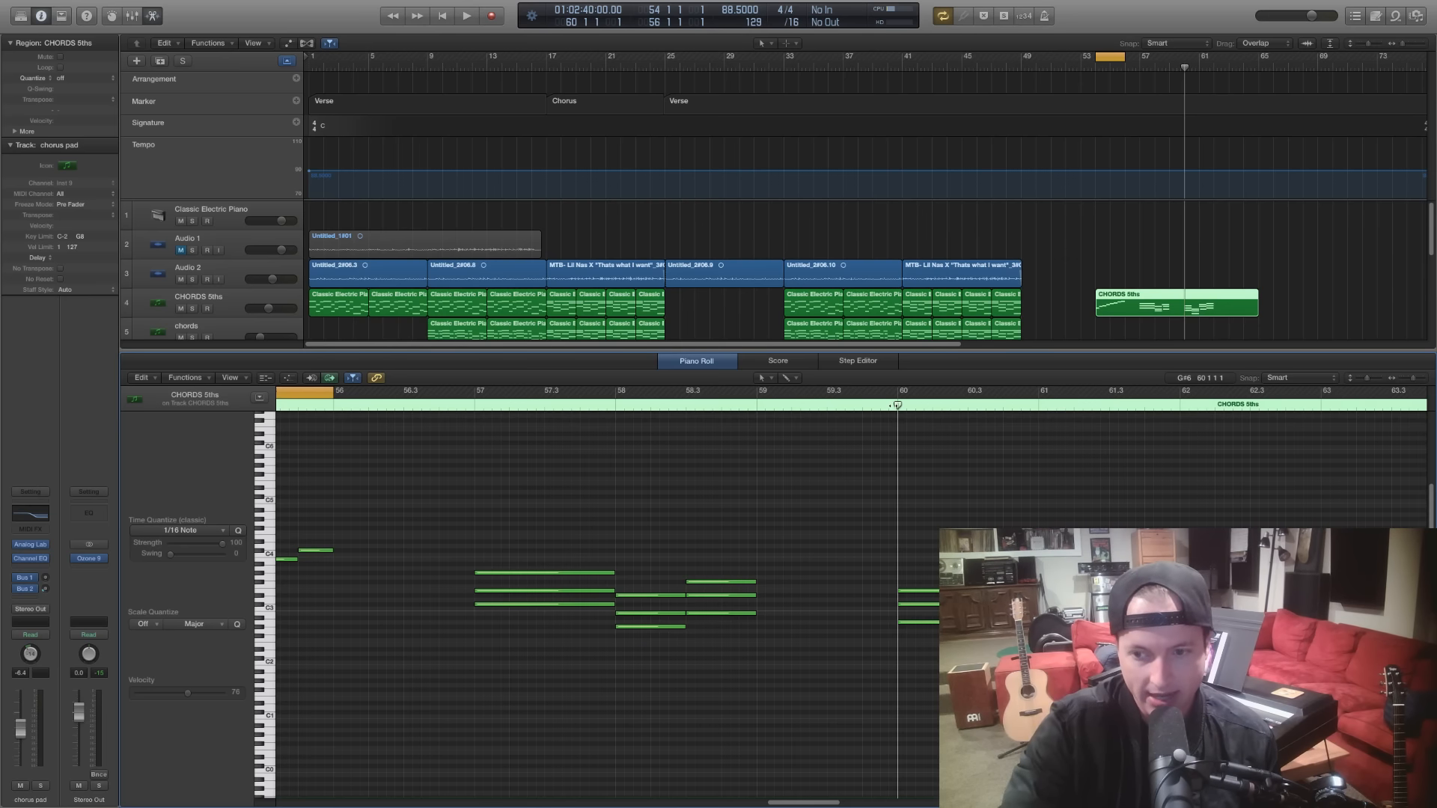
pyautogui.click(967, 406)
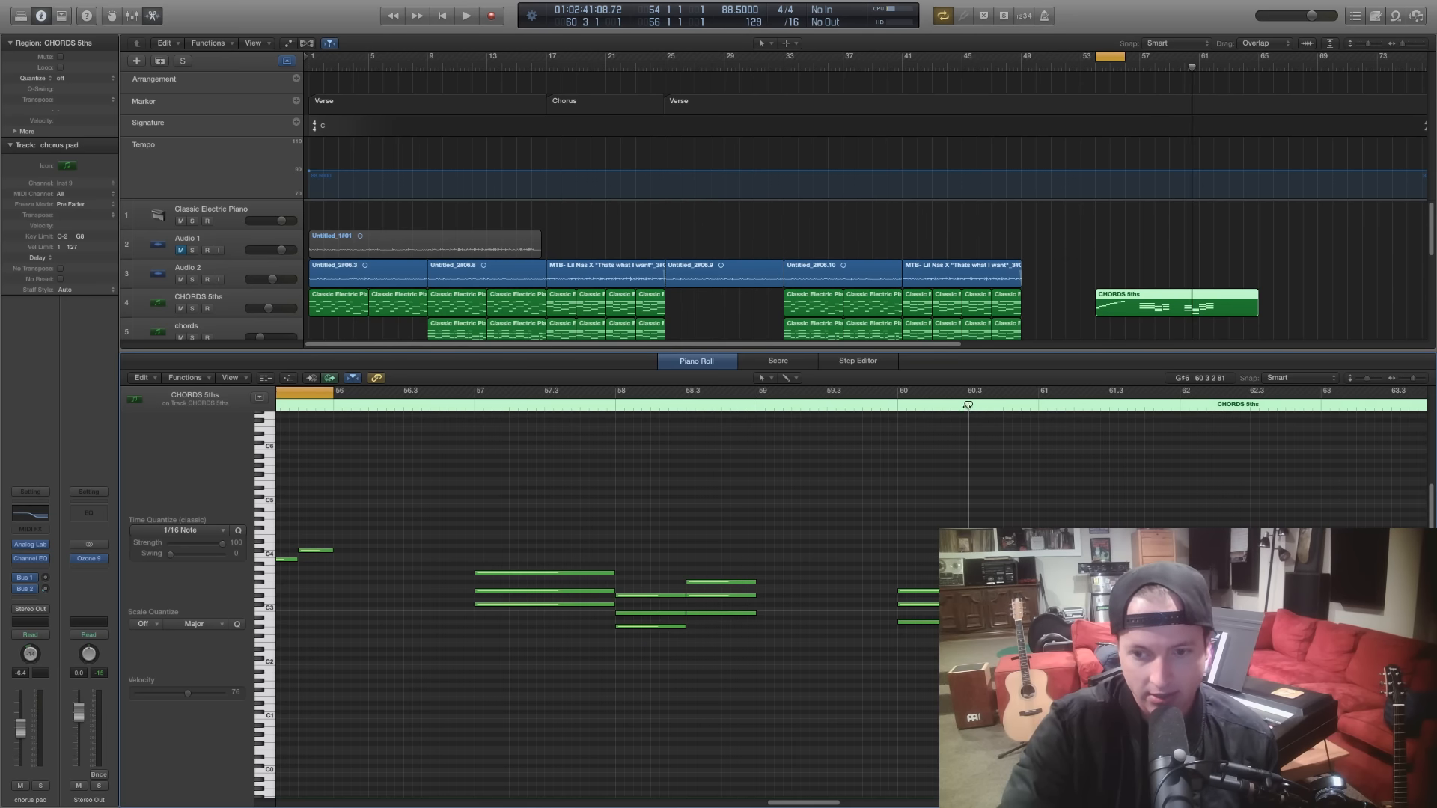
pyautogui.click(1040, 406)
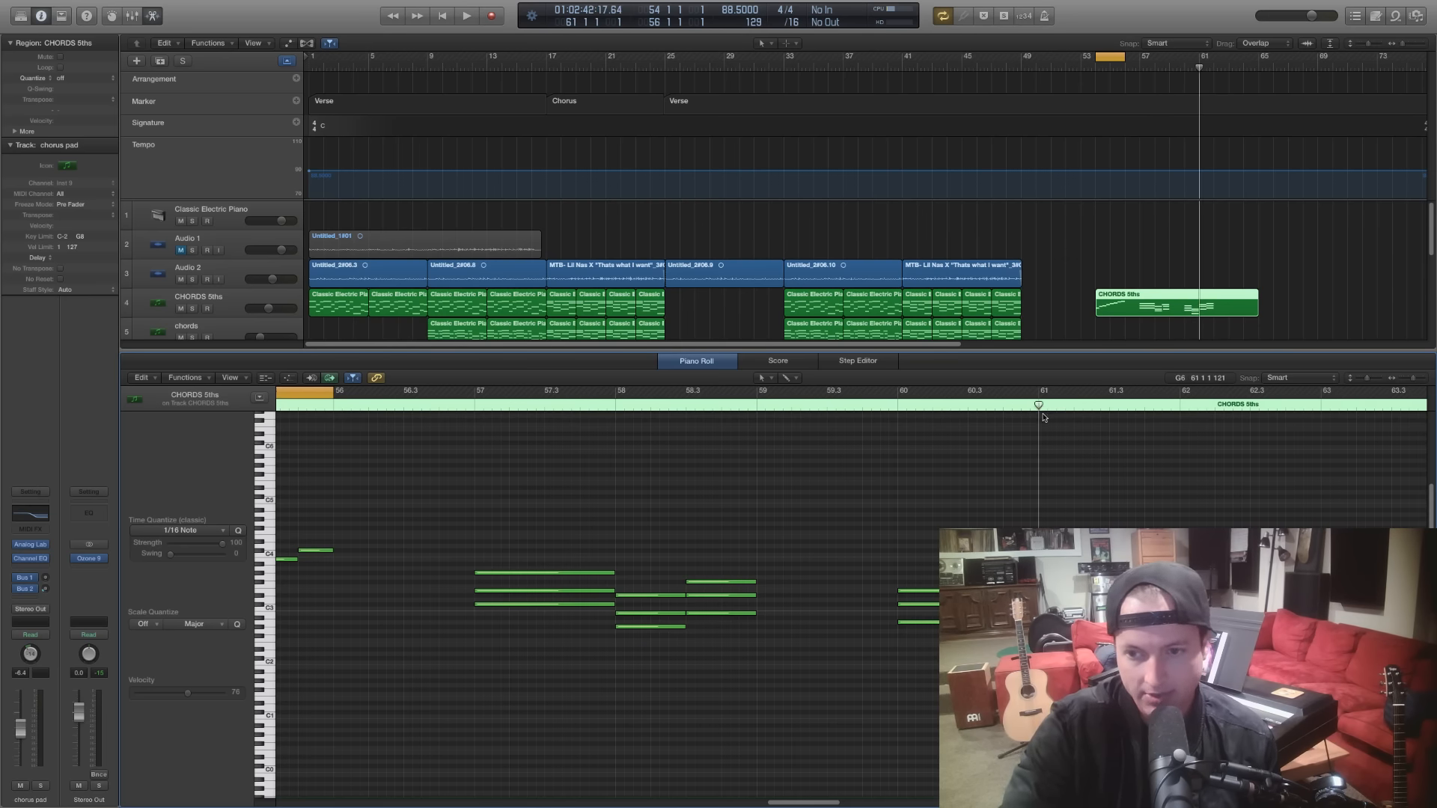
pyautogui.click(1109, 407)
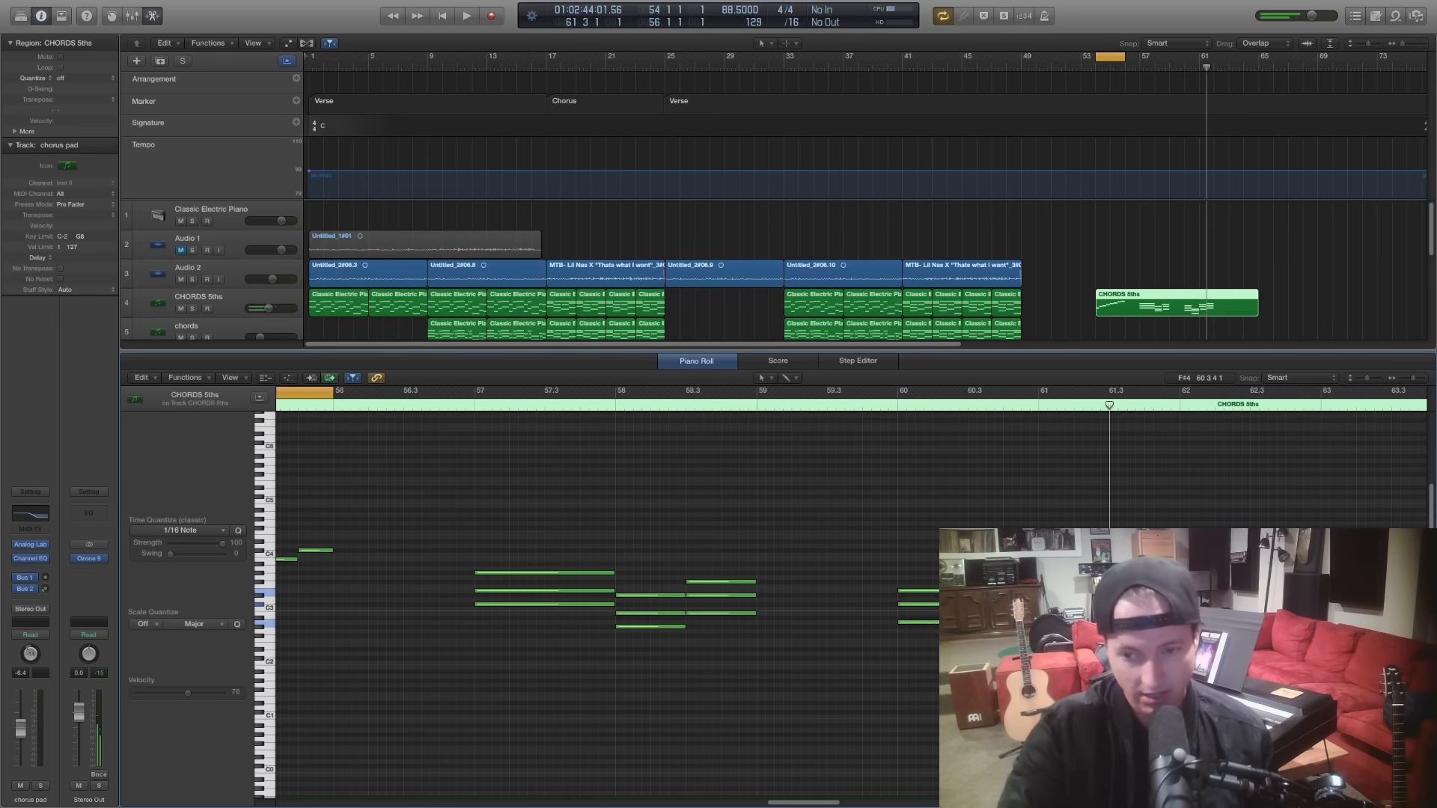
# Audition the chord at bar 61 by selecting its notes, deselect them and close the Piano Roll
pyautogui.moveTo(1080, 647); pyautogui.dragTo(1076, 485)
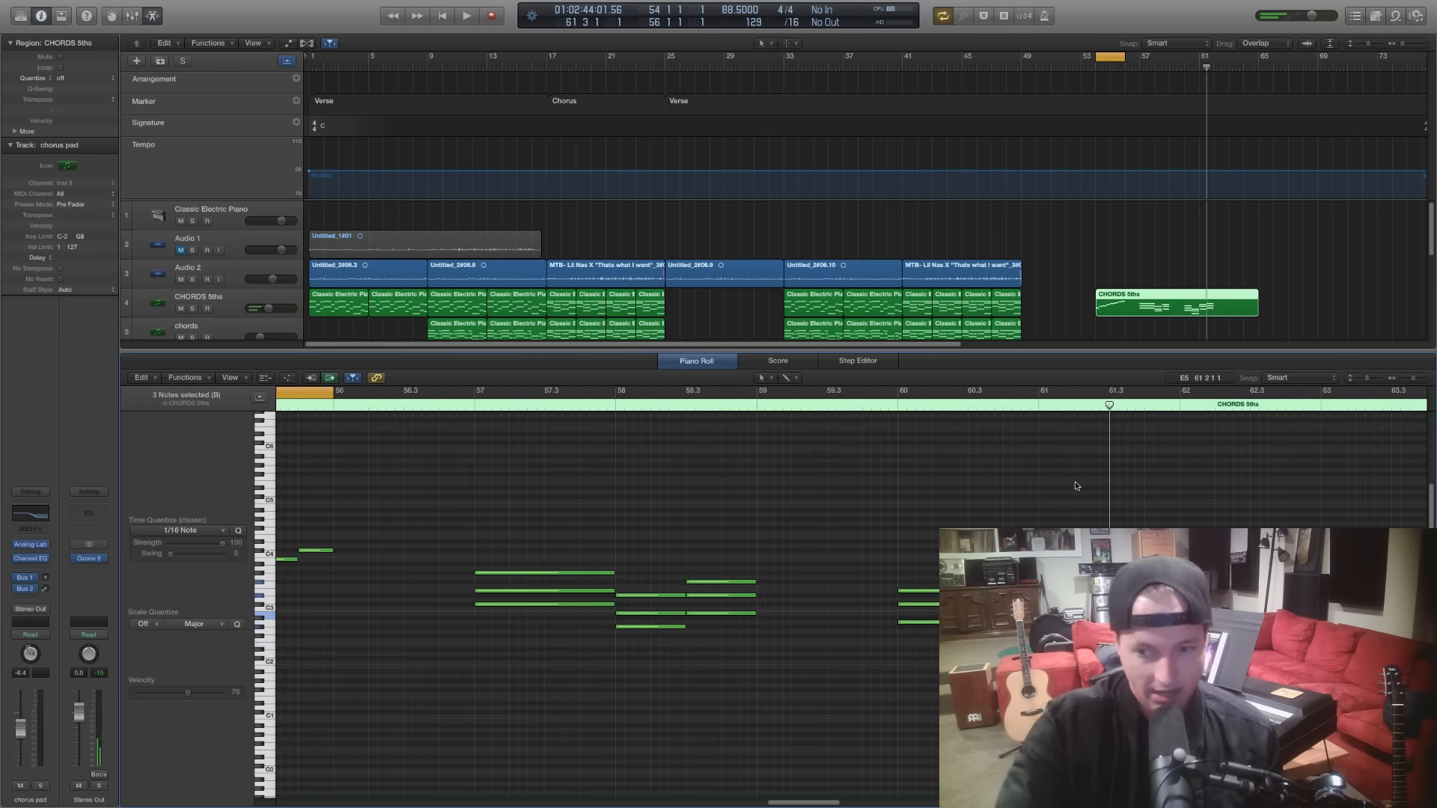
pyautogui.click(1139, 465)
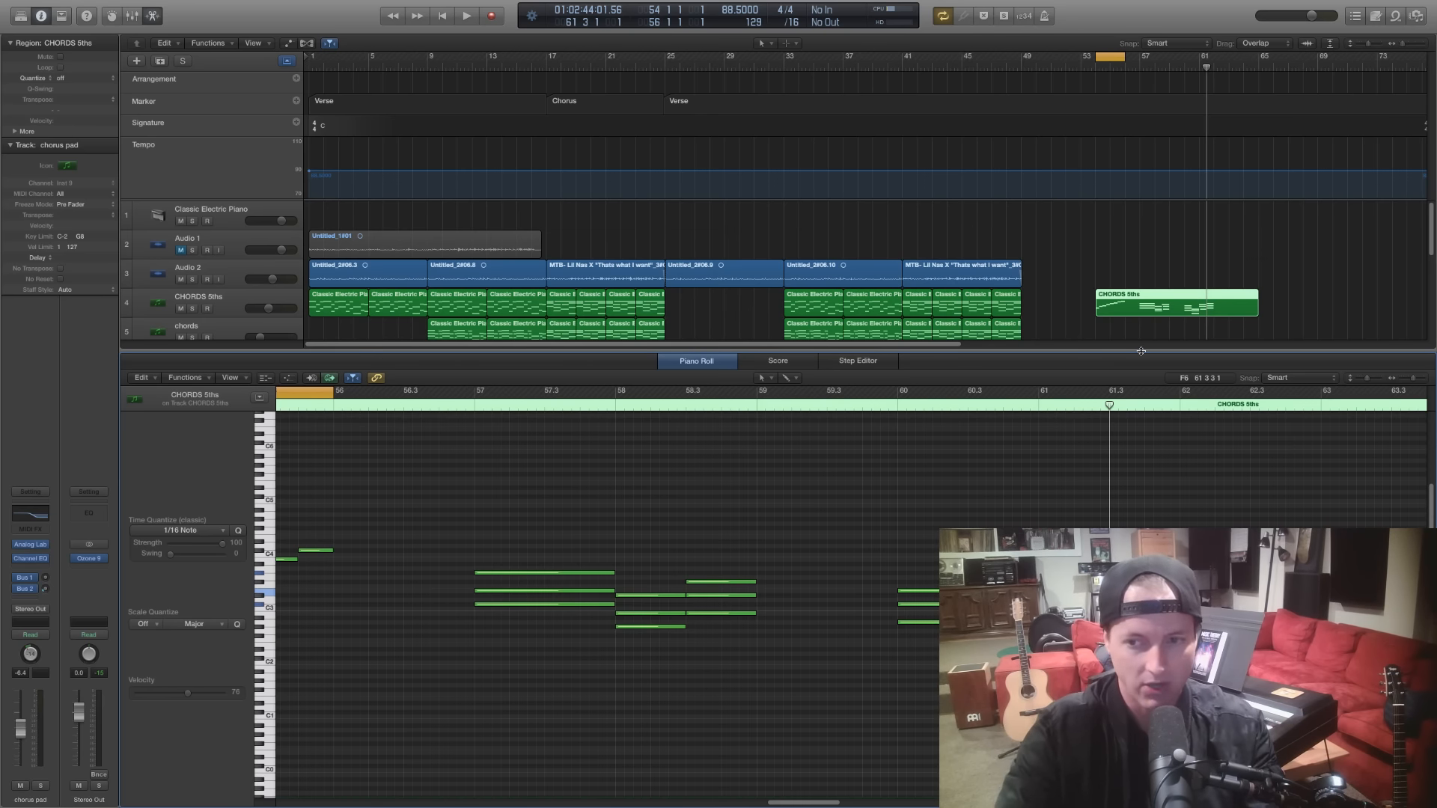
pyautogui.press('e')
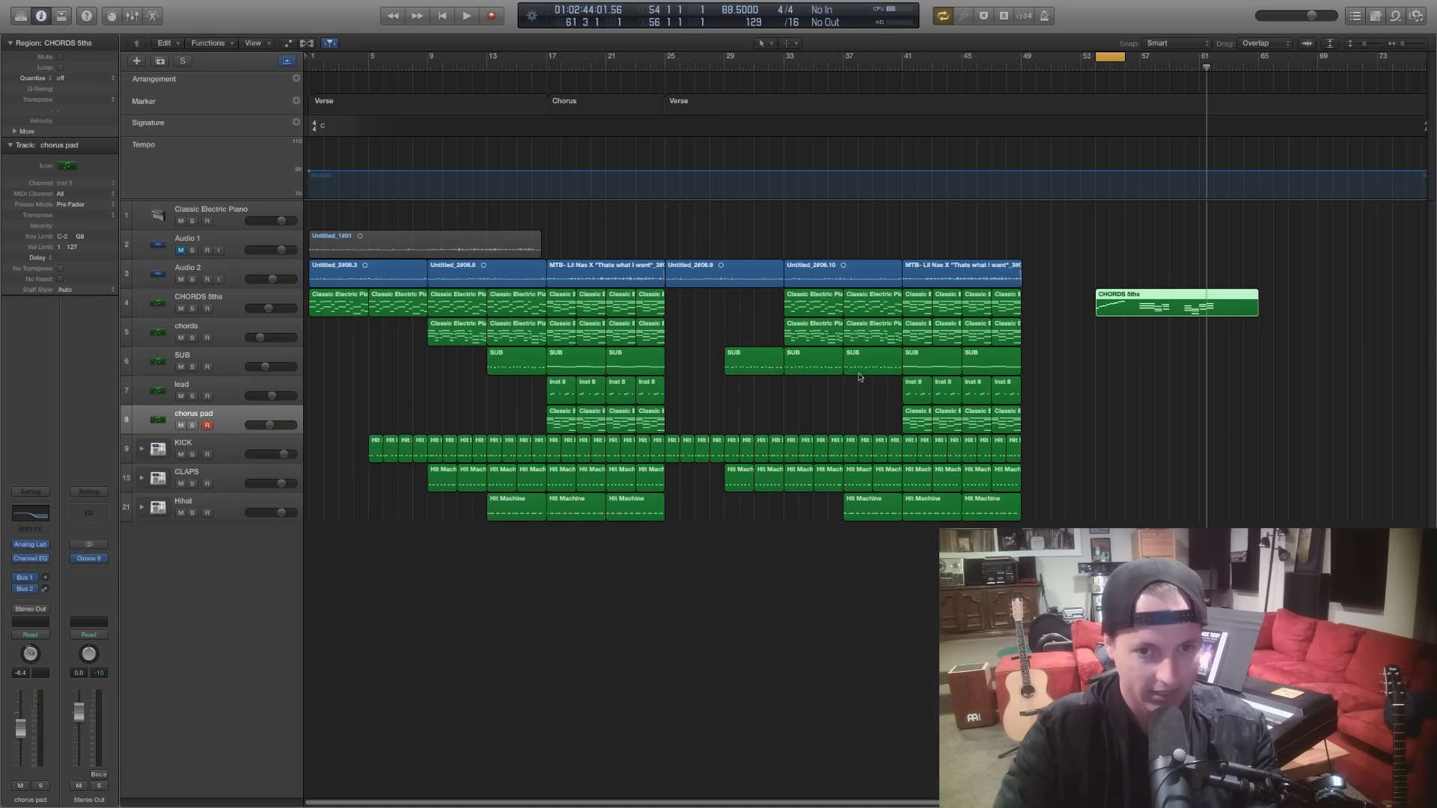
# Solo the Audio 2 track and play it briefly from bar 1
pyautogui.click(244, 295)
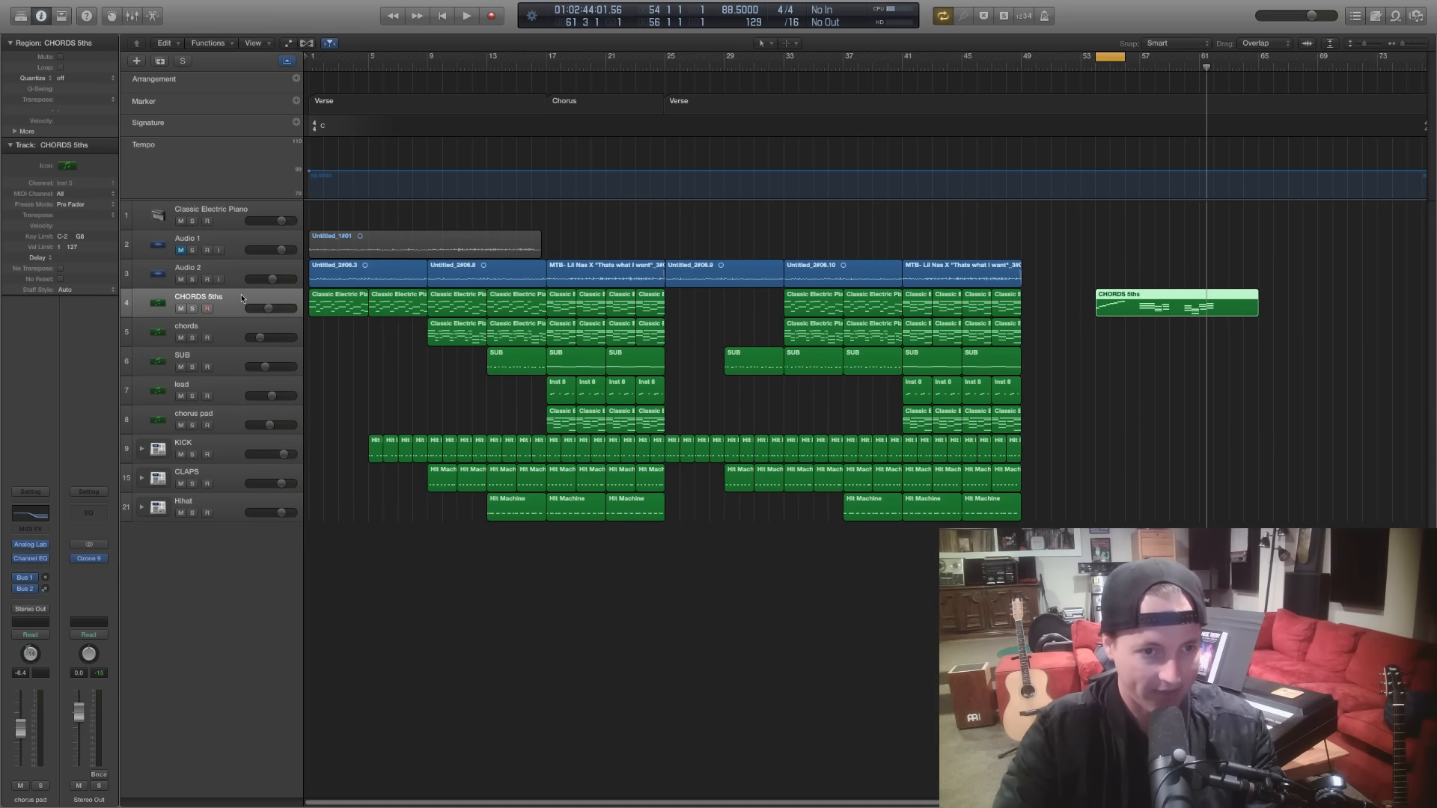
pyautogui.moveTo(331, 332); pyautogui.dragTo(407, 309)
pyautogui.click(385, 281)
pyautogui.click(217, 268)
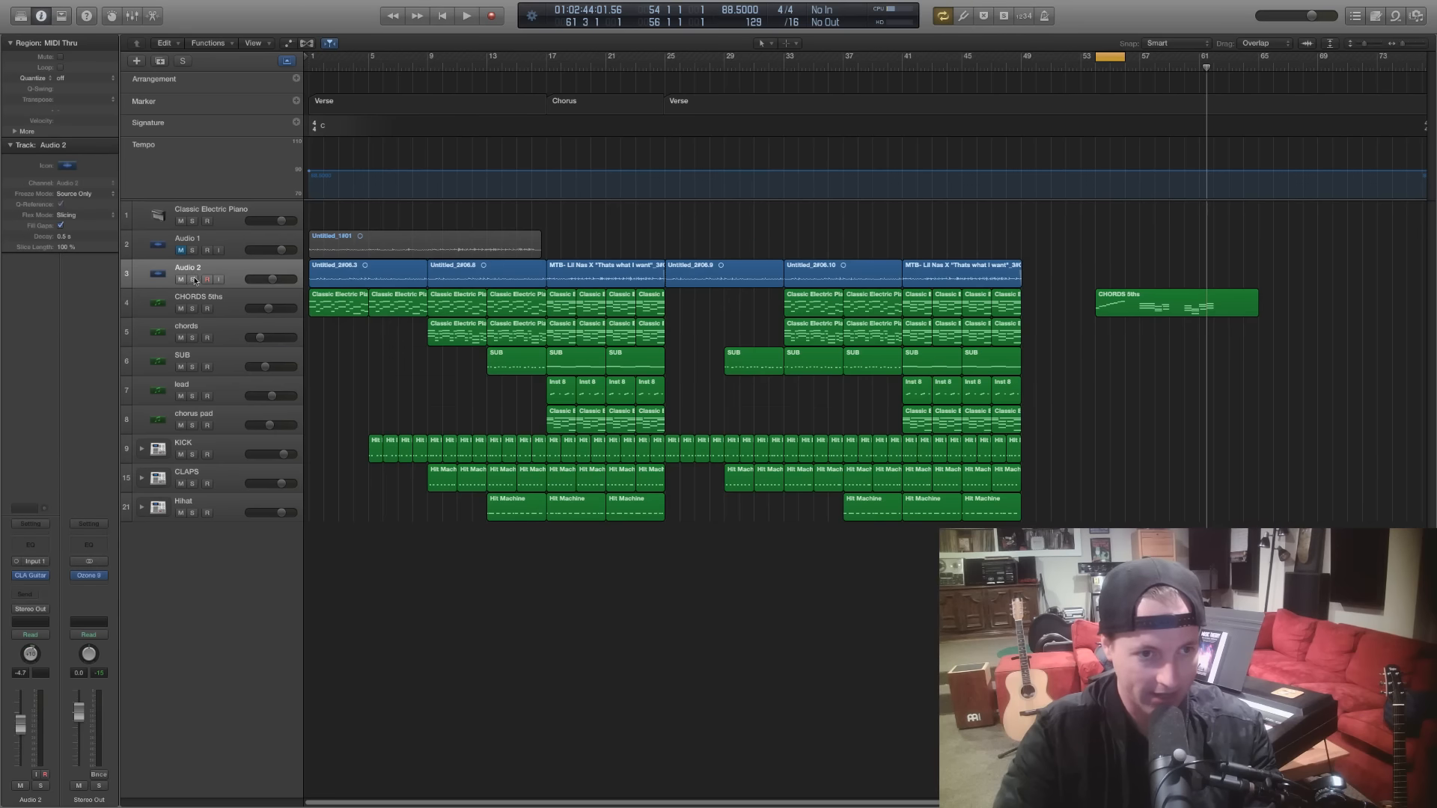
pyautogui.click(192, 279)
pyautogui.click(308, 68)
pyautogui.press('space')
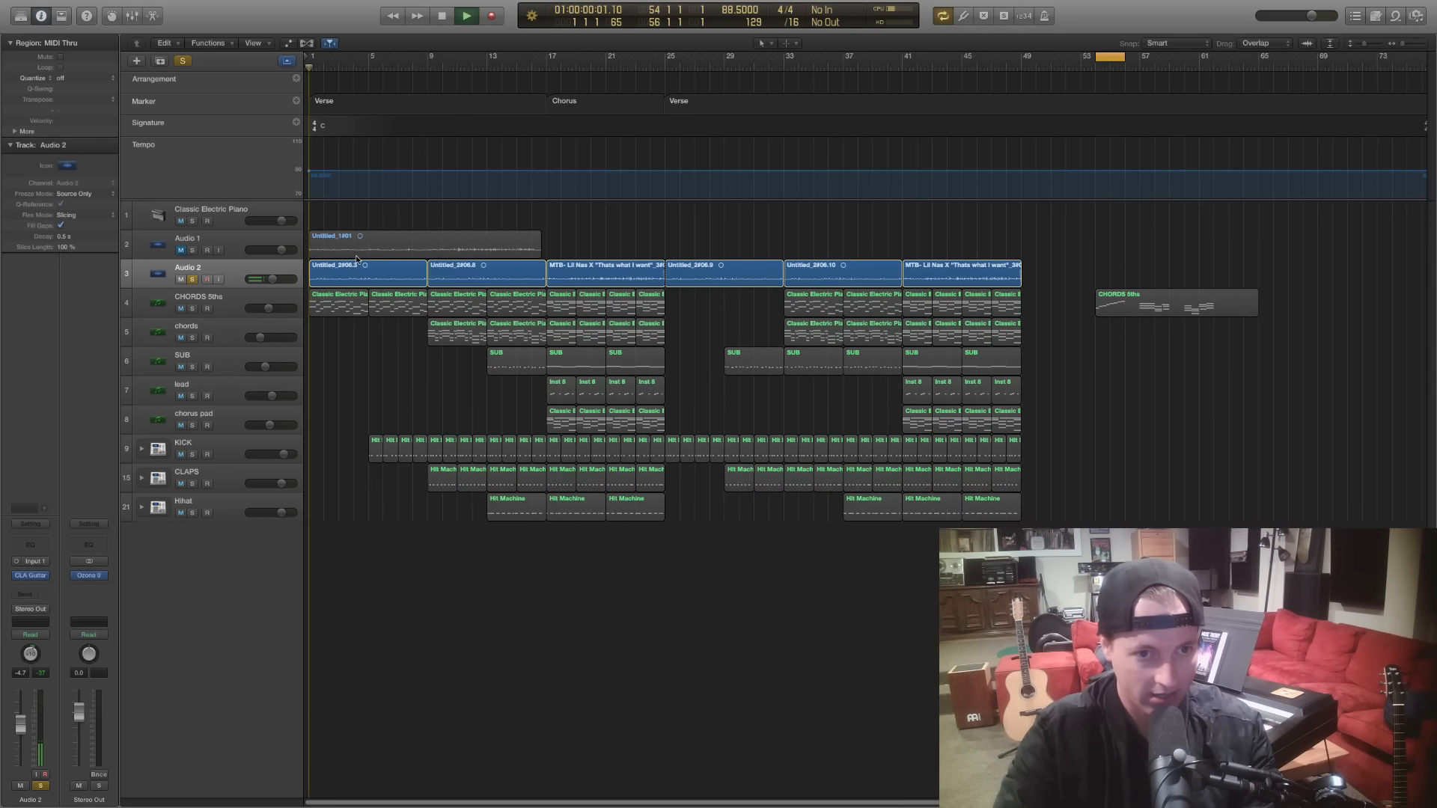
pyautogui.press('space')
# Look at the first Audio 2 region, Untitled_2#06.3, in the audio editor and close the editor
pyautogui.click(355, 274)
pyautogui.doubleClick(354, 274)
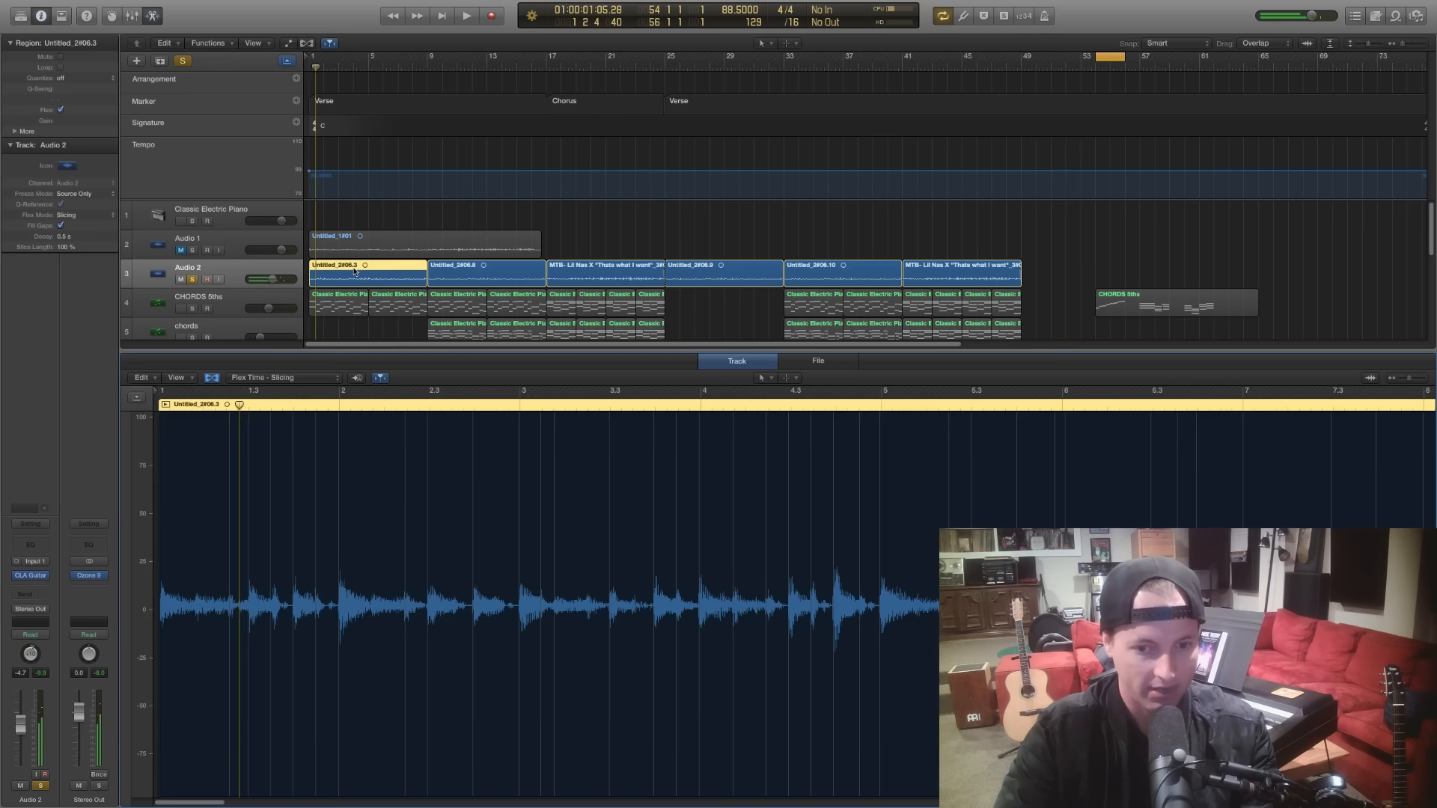
pyautogui.press('e')
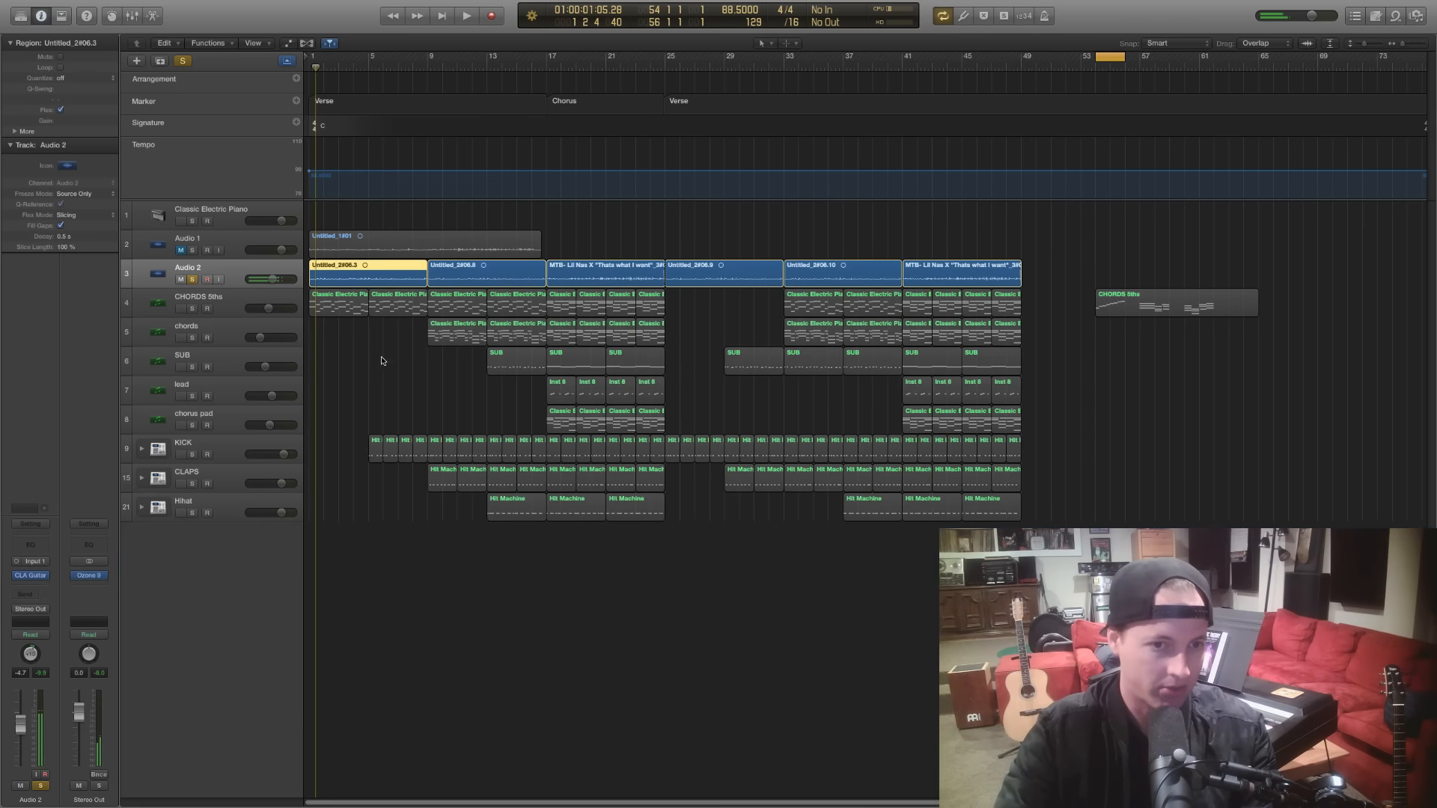
# Open the first two Classic Electric Piano regions of CHORDS 5ths in the Piano Roll and add that track to the solo
pyautogui.click(323, 336)
pyautogui.moveTo(342, 336); pyautogui.dragTo(417, 308)
pyautogui.press('e')
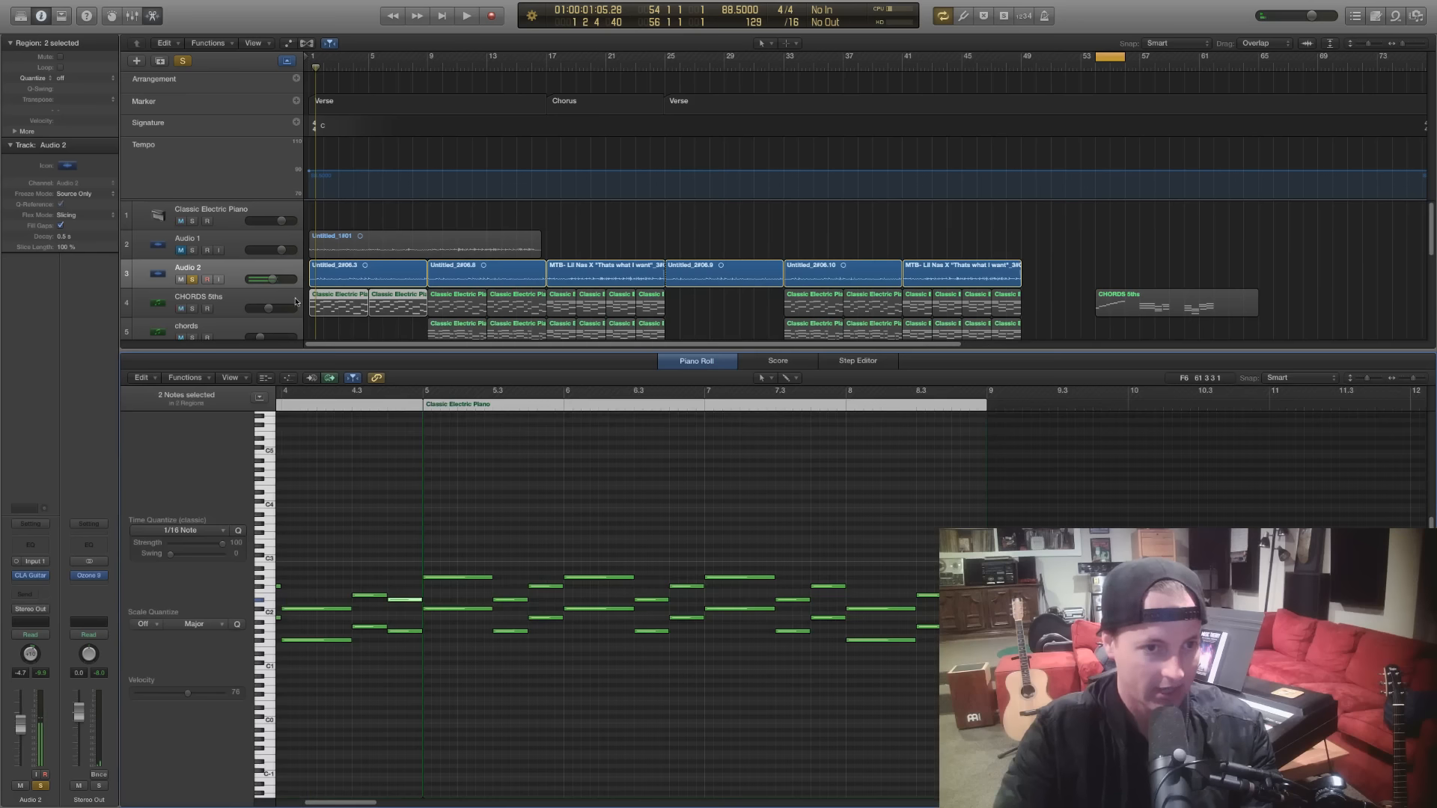
pyautogui.click(192, 309)
# Examine the two-note chords across bars 1–8, auditioning the opening chords in bar 1 and their C#2 root
pyautogui.hscroll(-5, 563, 599)
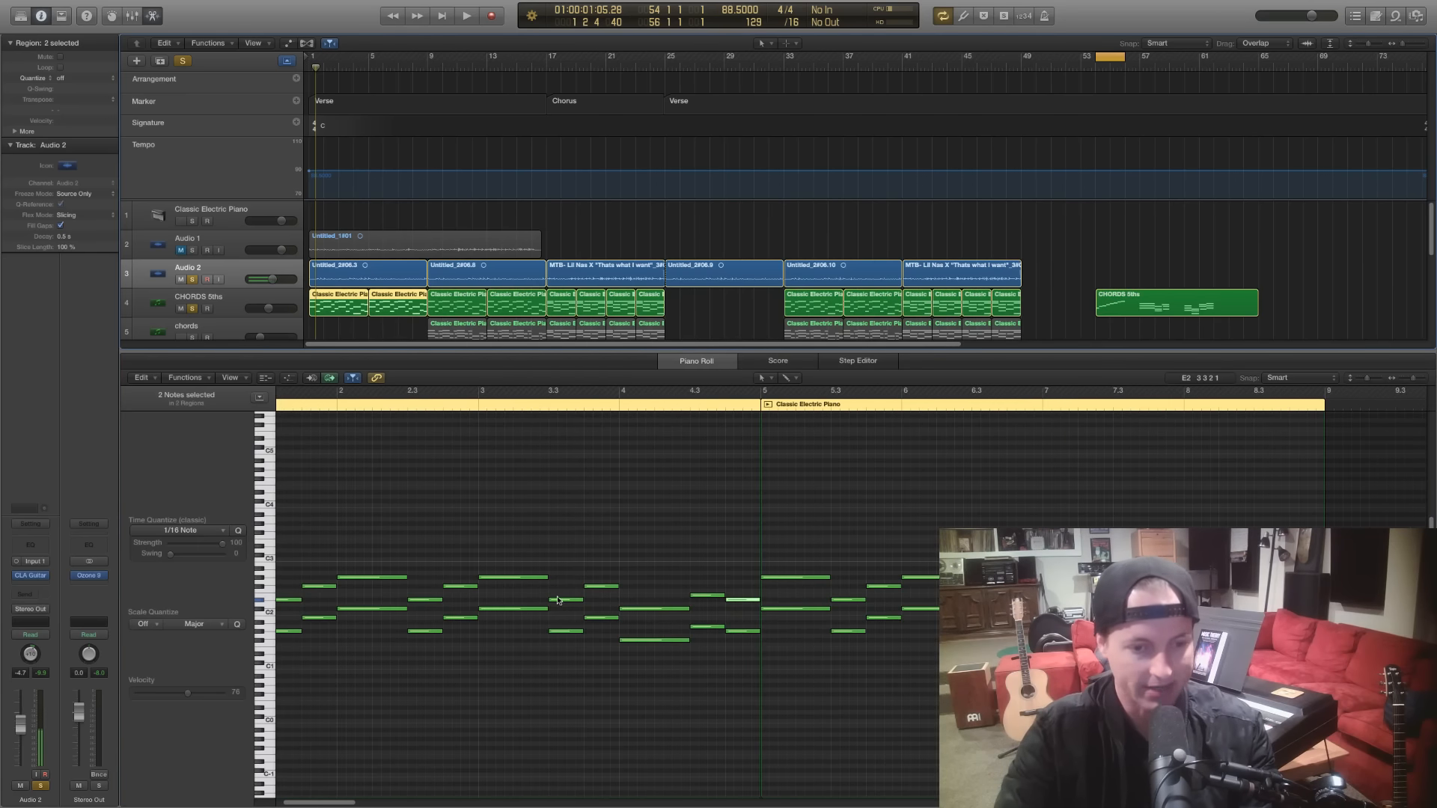
pyautogui.scroll(-3, 422, 545)
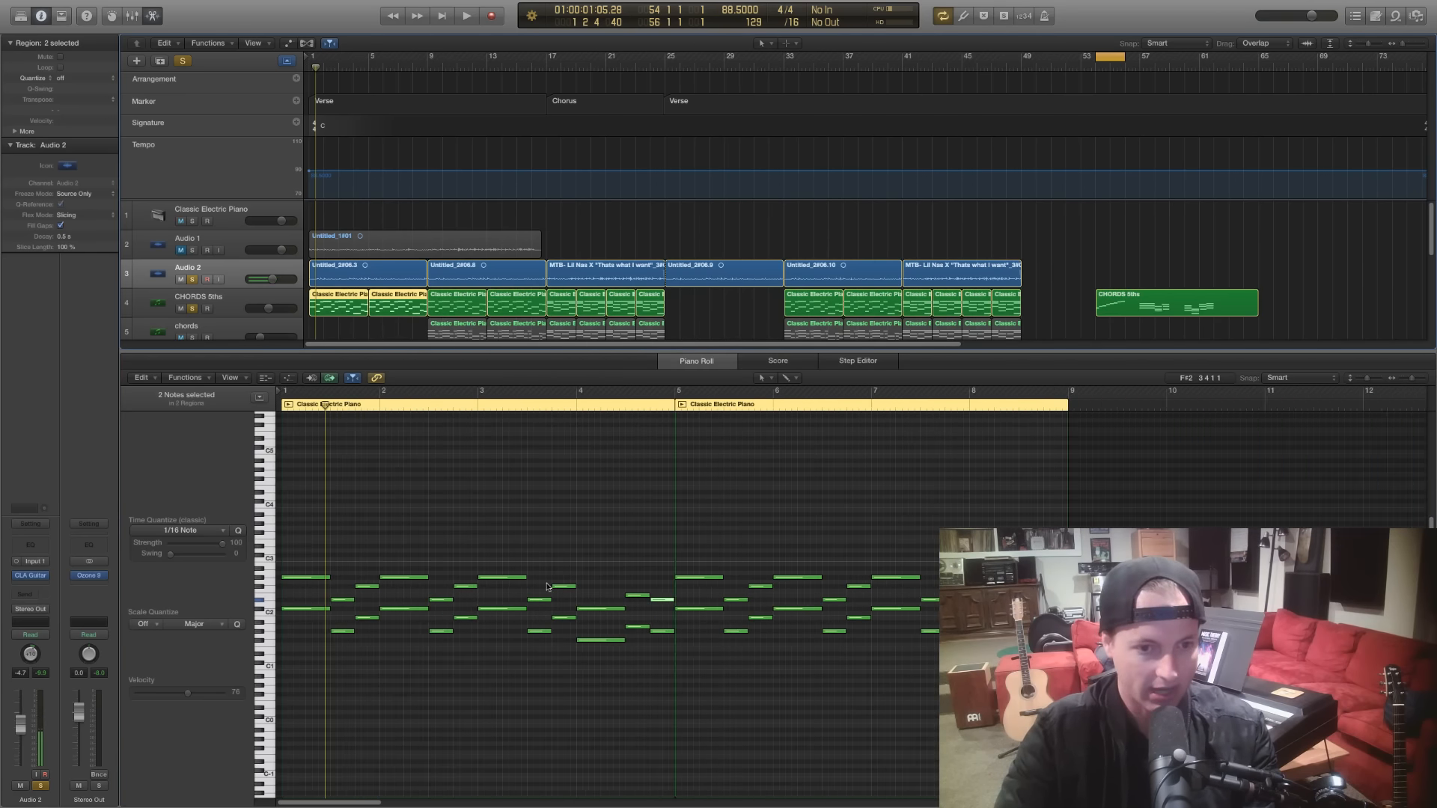
pyautogui.scroll(-2, 423, 547)
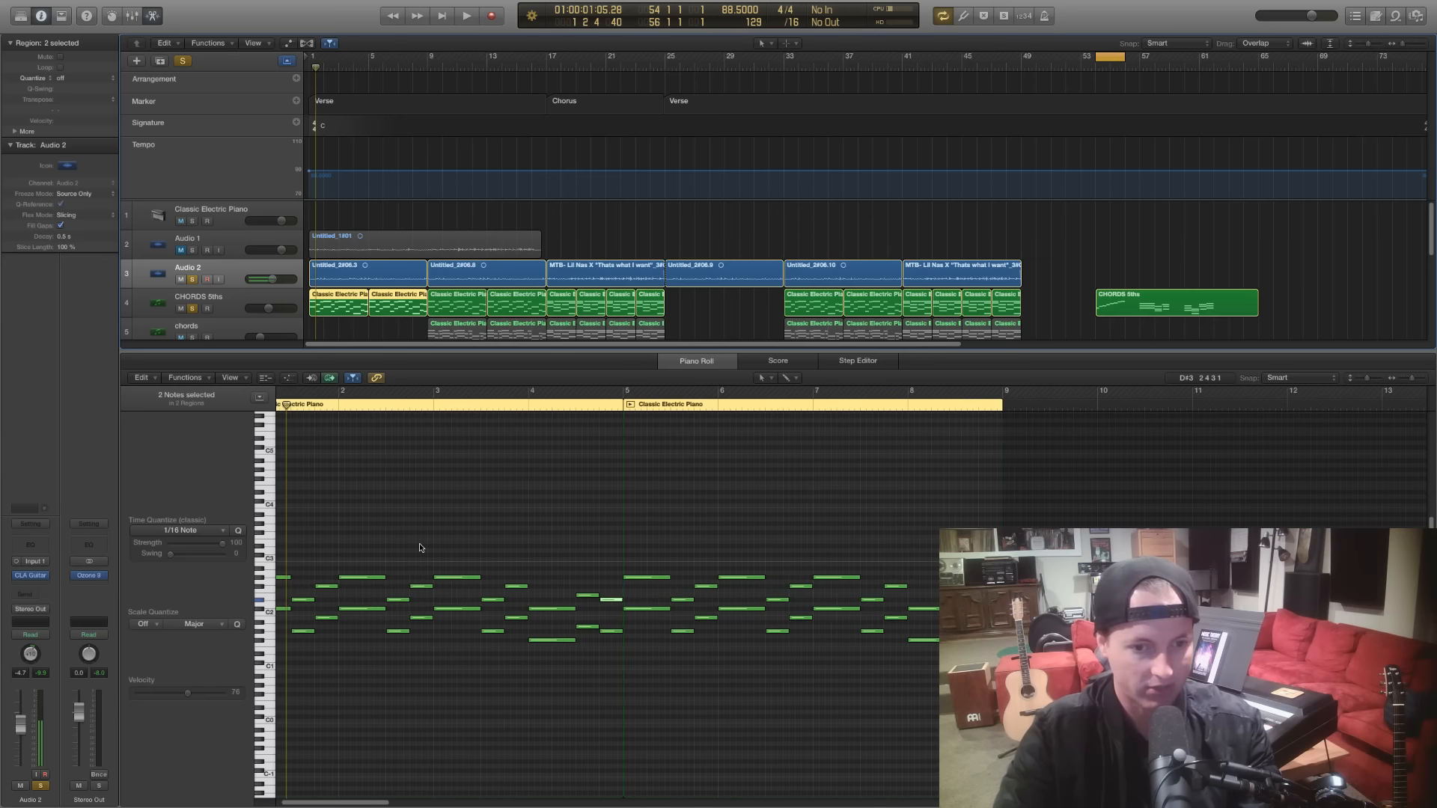
pyautogui.scroll(1, 426, 551)
pyautogui.moveTo(545, 710); pyautogui.dragTo(294, 669)
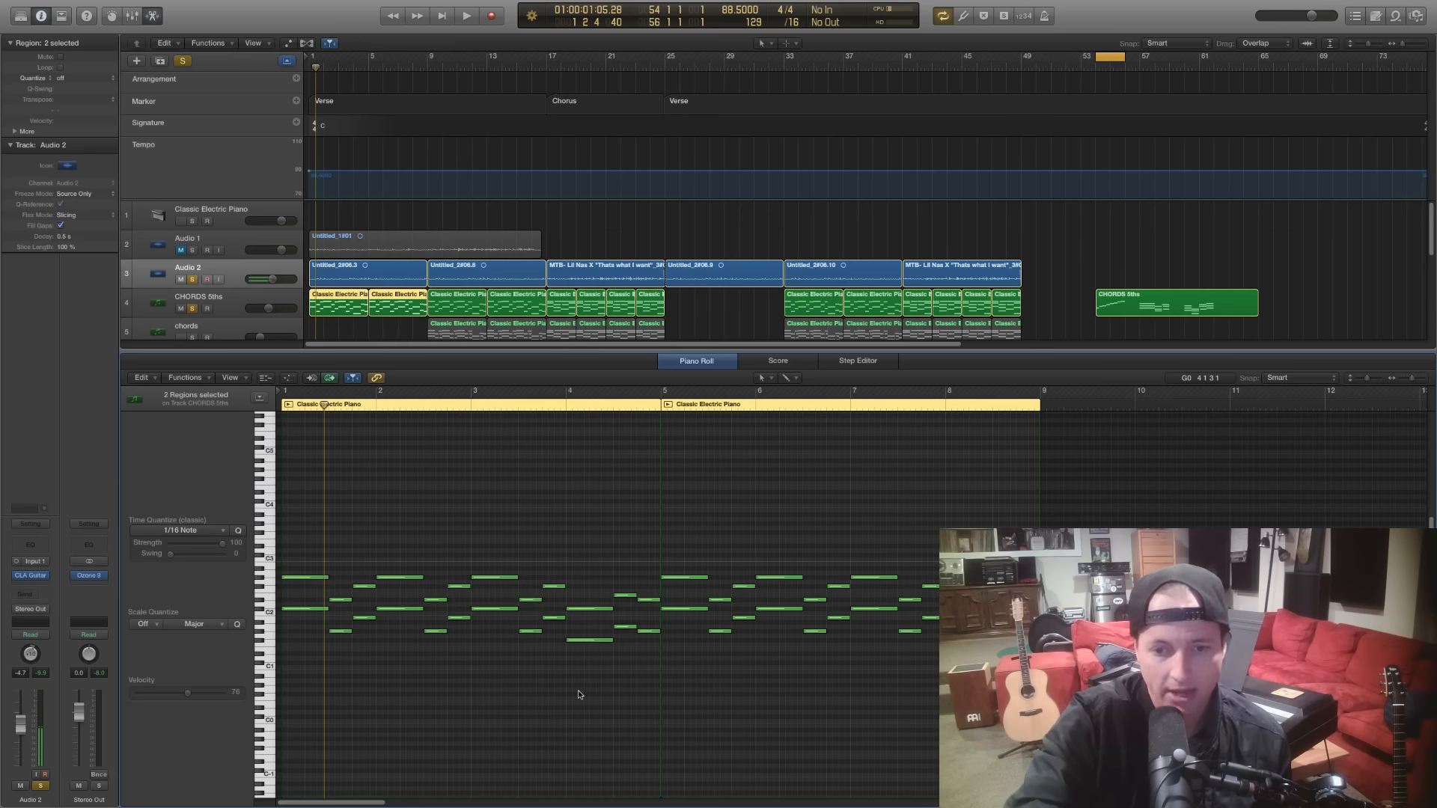
pyautogui.moveTo(578, 691); pyautogui.dragTo(667, 683)
pyautogui.moveTo(298, 521); pyautogui.dragTo(362, 671)
pyautogui.click(362, 670)
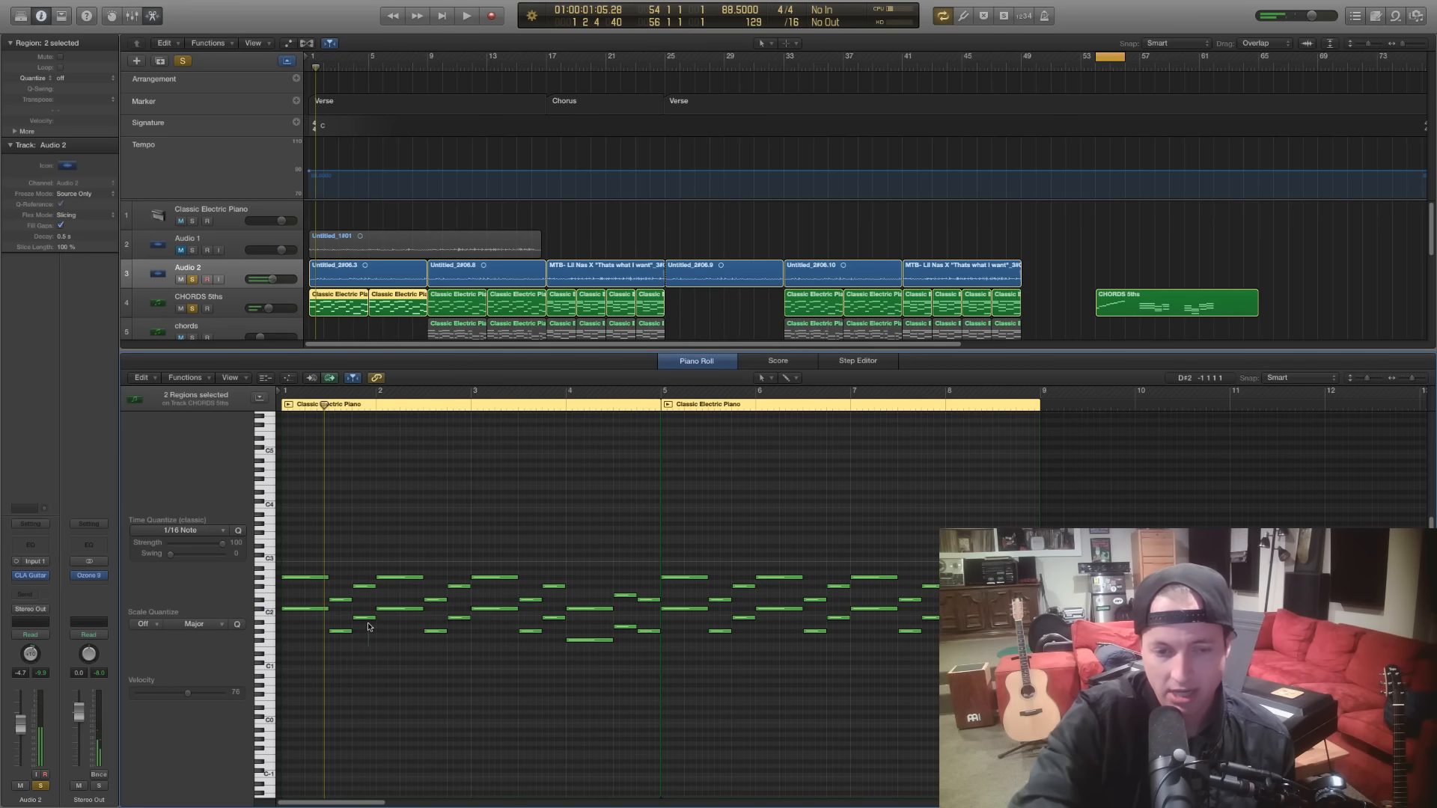
pyautogui.click(271, 611)
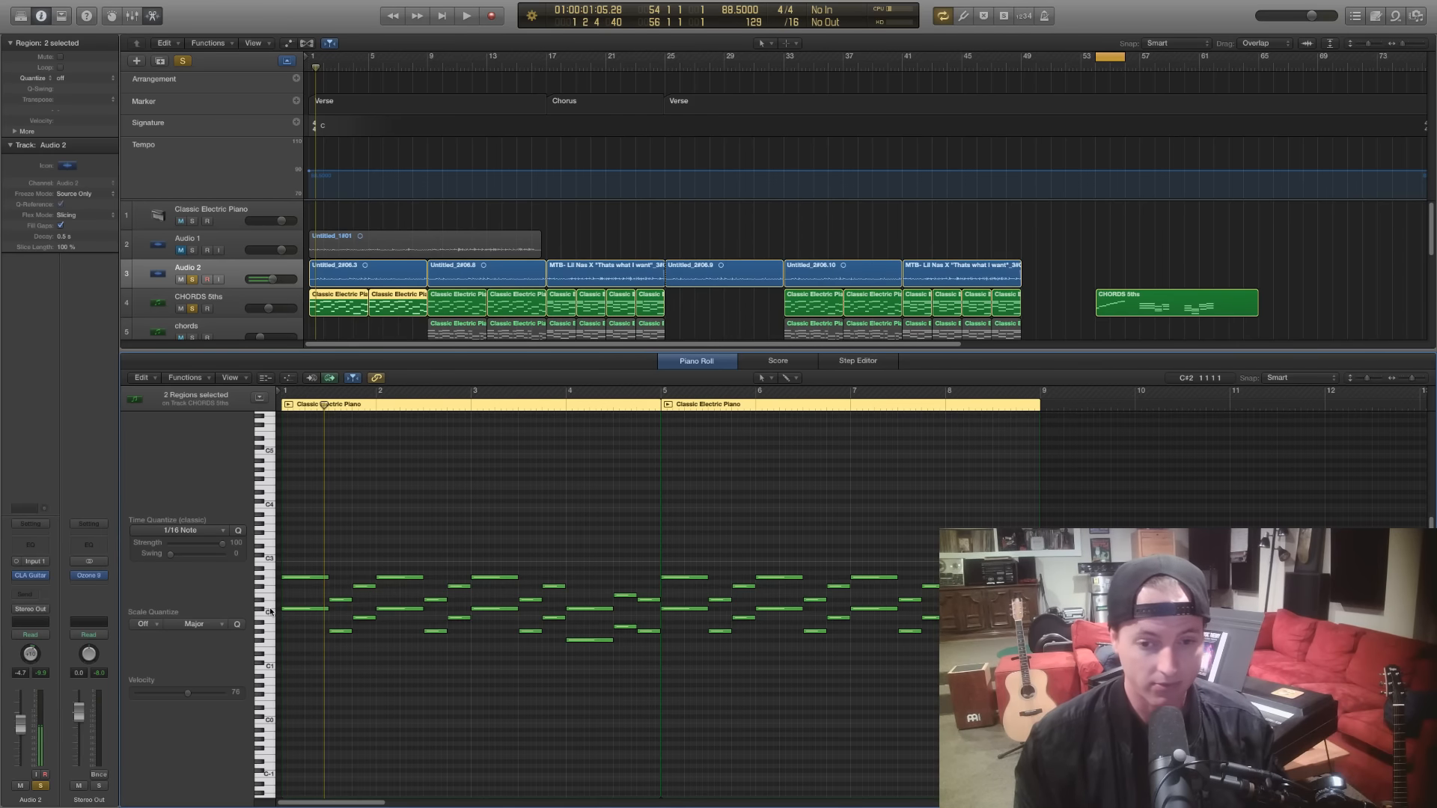
# Open the chords track's first region, at bar 9, in the Piano Roll and audition its opening chords by selecting their notes
pyautogui.click(438, 331)
pyautogui.hscroll(5, 771, 701)
pyautogui.hscroll(-4, 659, 691)
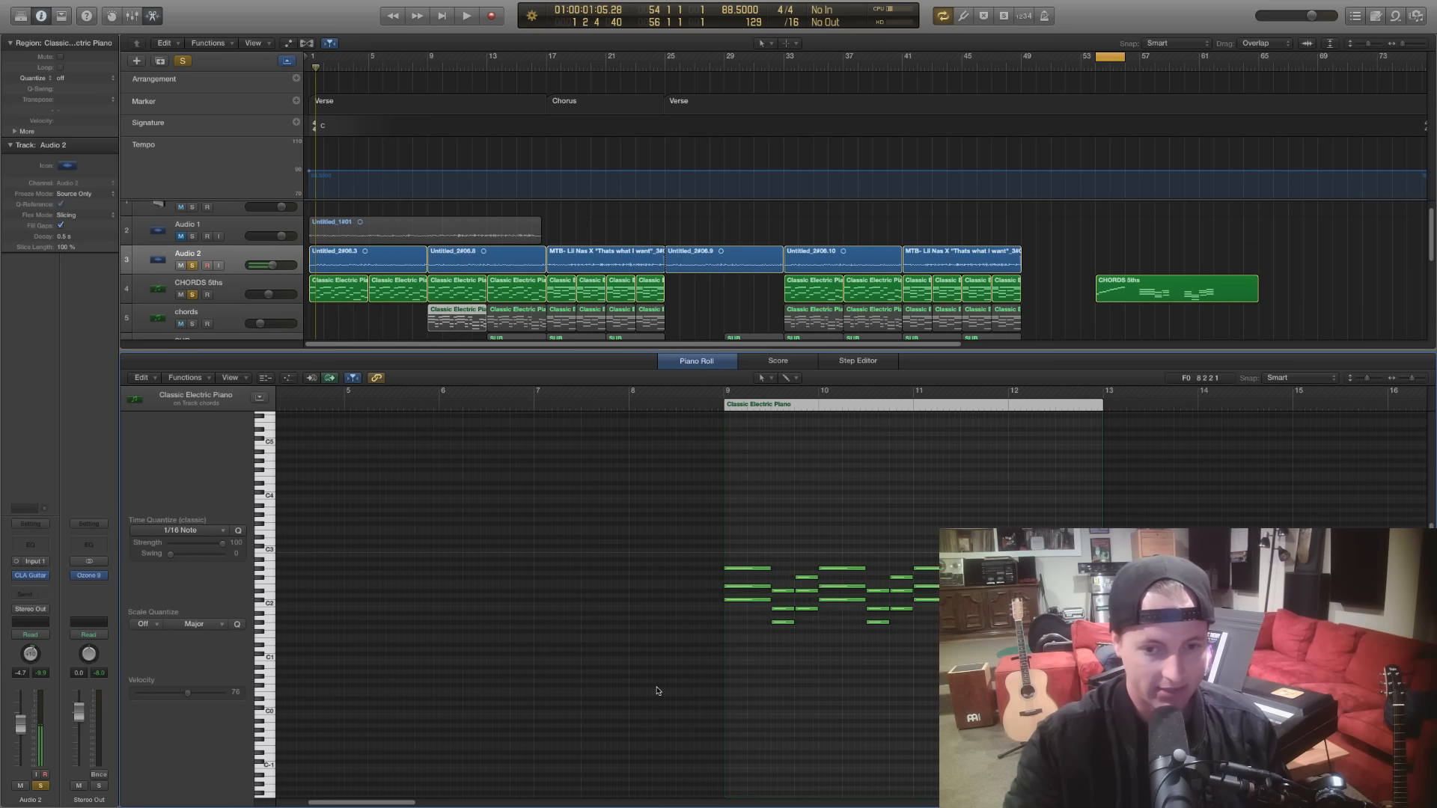
pyautogui.moveTo(643, 673); pyautogui.dragTo(1122, 651)
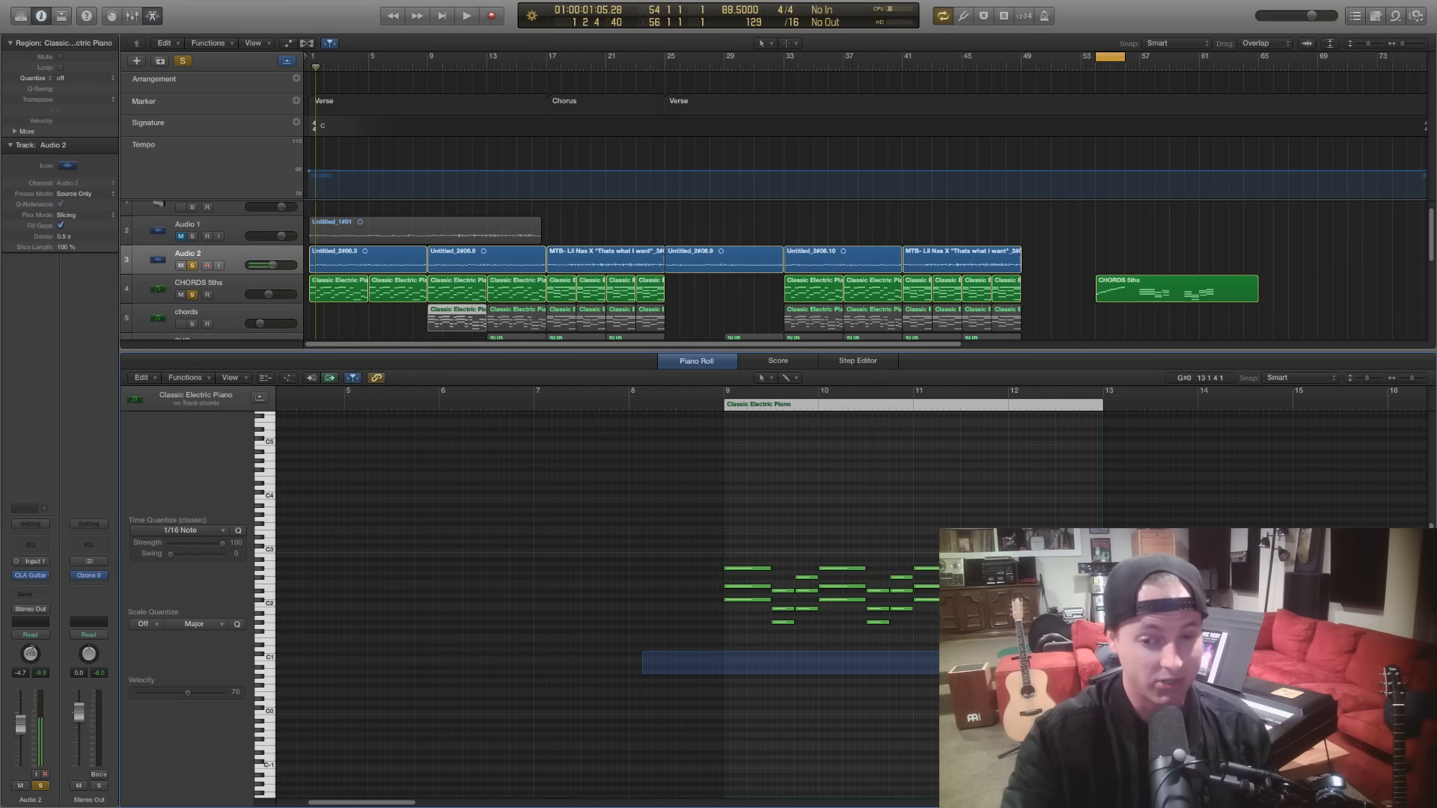
pyautogui.moveTo(1122, 652); pyautogui.dragTo(1122, 651)
pyautogui.moveTo(742, 648); pyautogui.dragTo(741, 556)
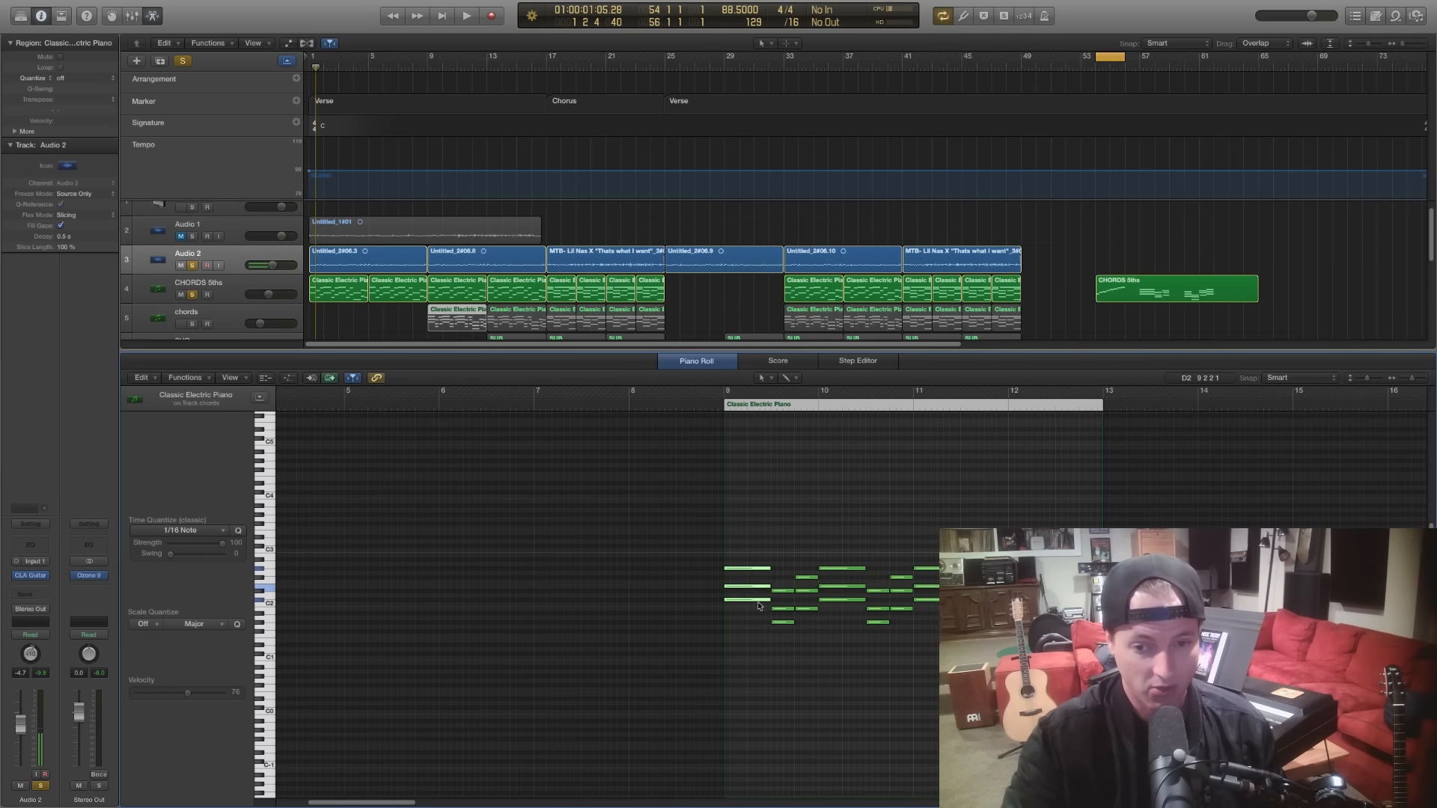
pyautogui.moveTo(783, 672); pyautogui.dragTo(806, 558)
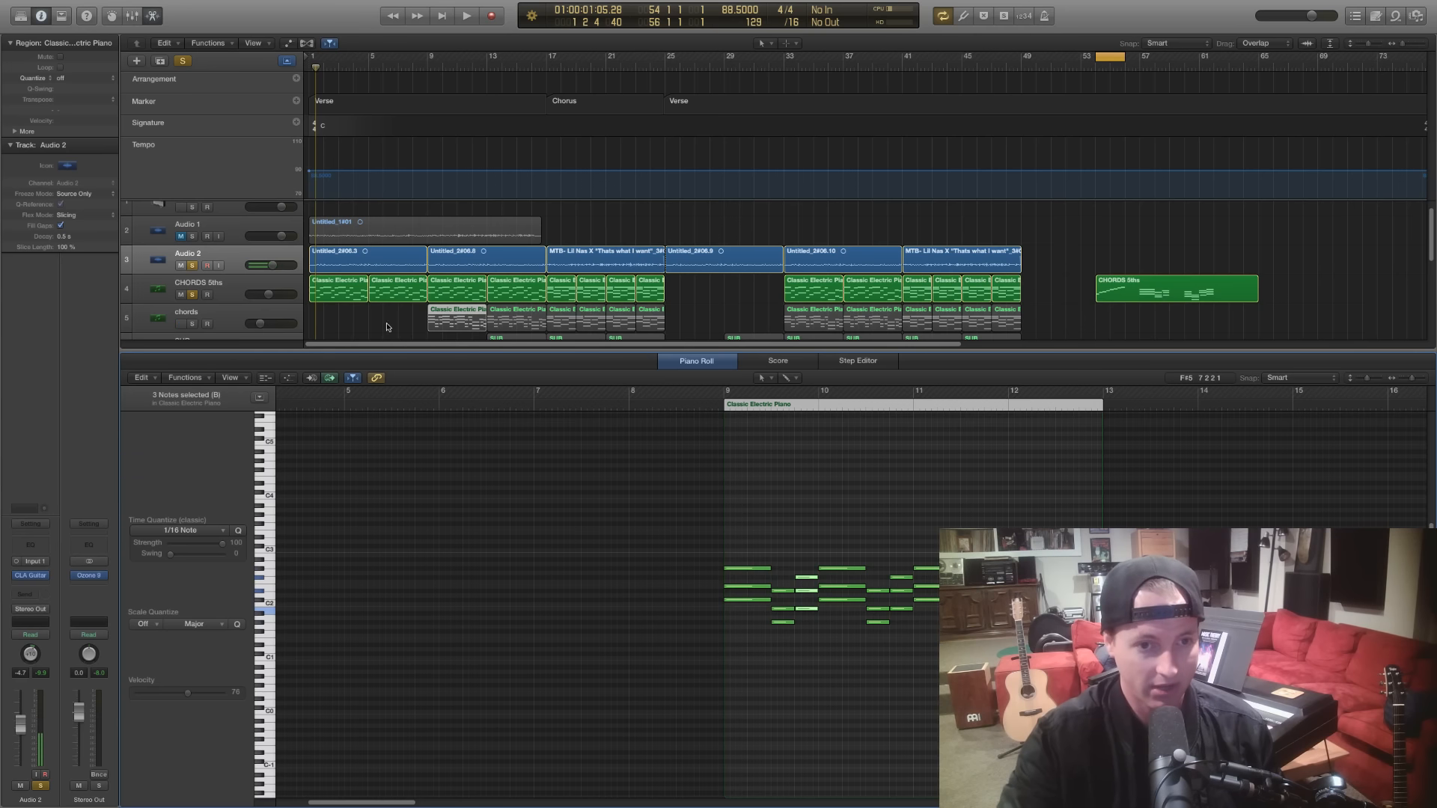
# Play the soloed tracks from bar 9 into bar 12, and return the playhead to the low chord at the start of bar 12
pyautogui.click(713, 405)
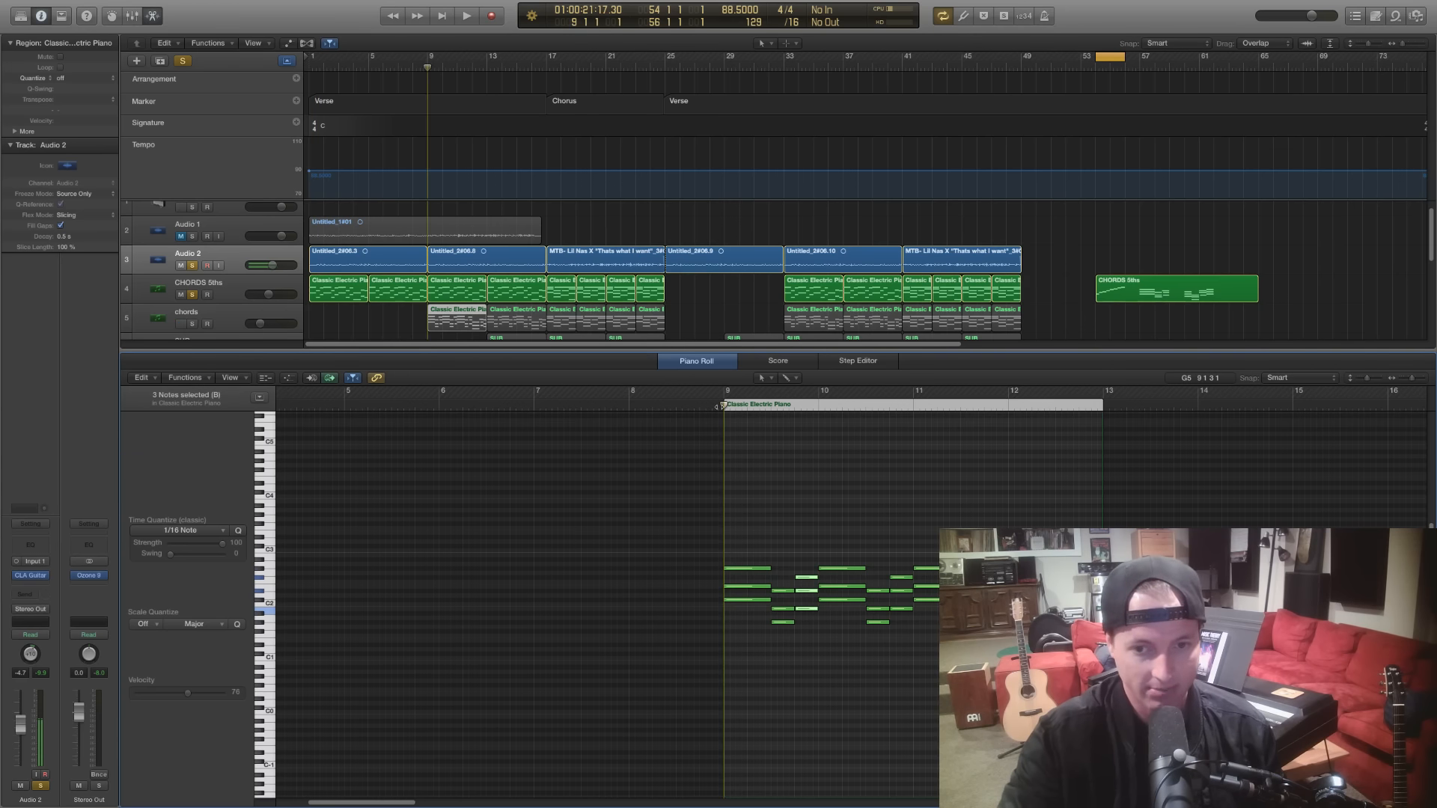
pyautogui.press('space')
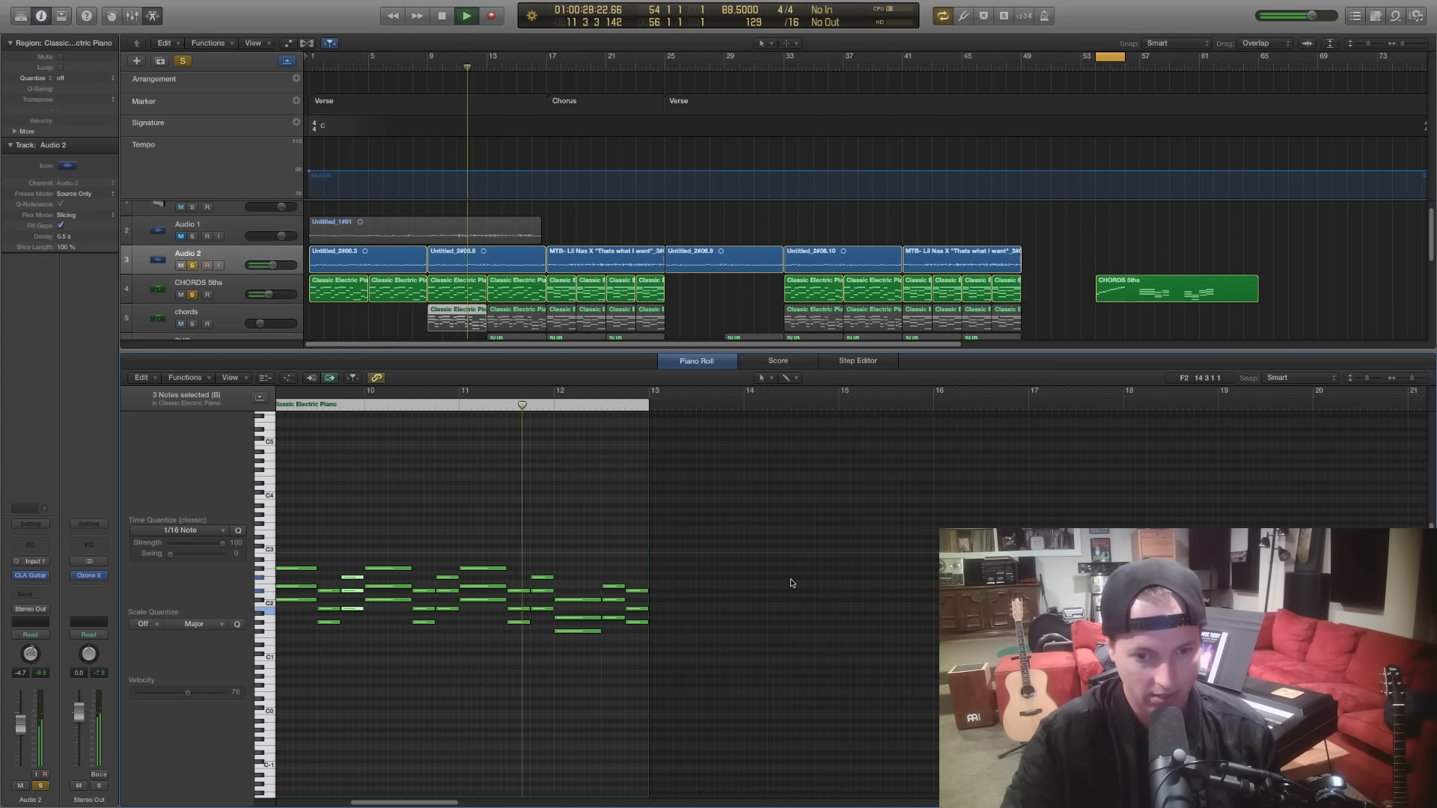
pyautogui.press('space')
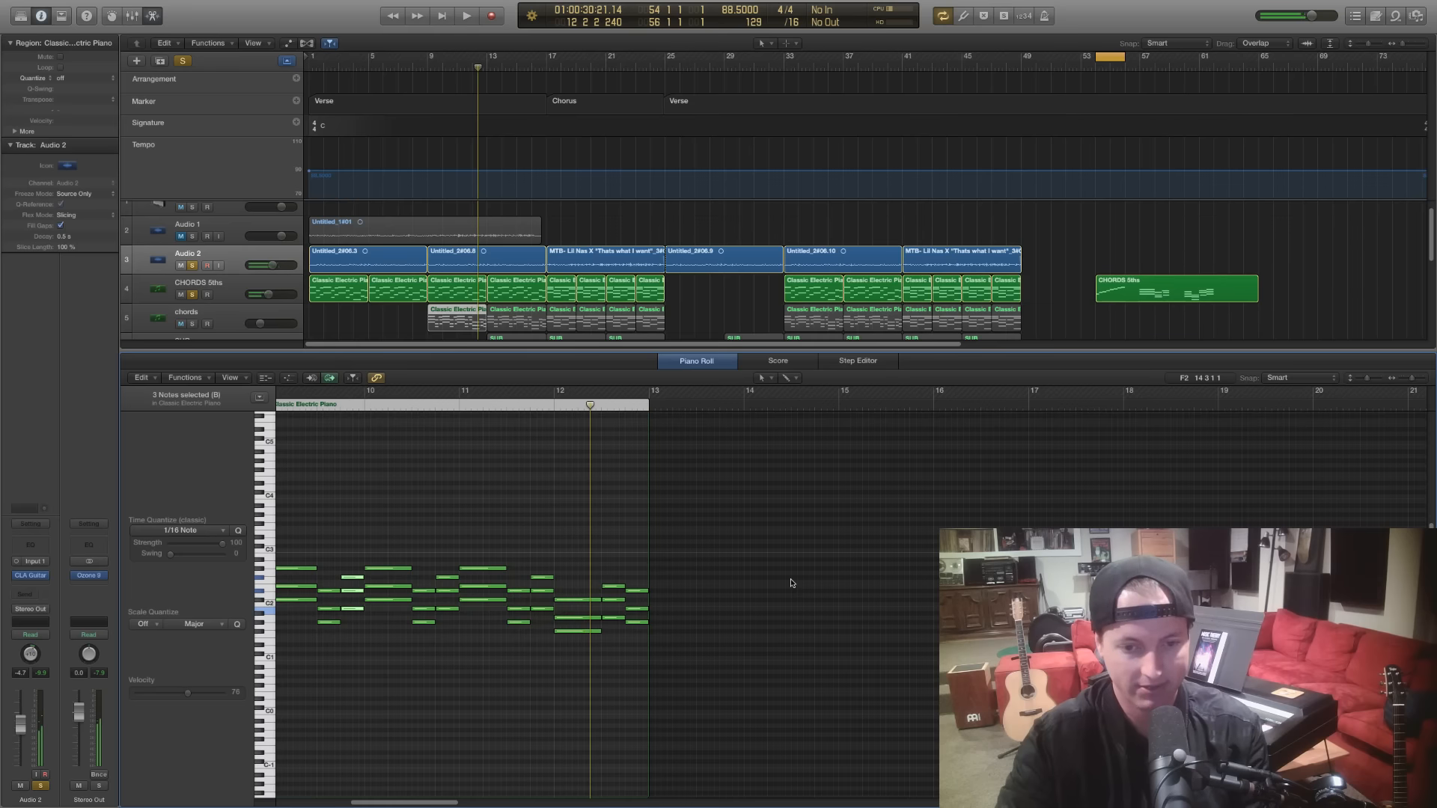
pyautogui.click(559, 655)
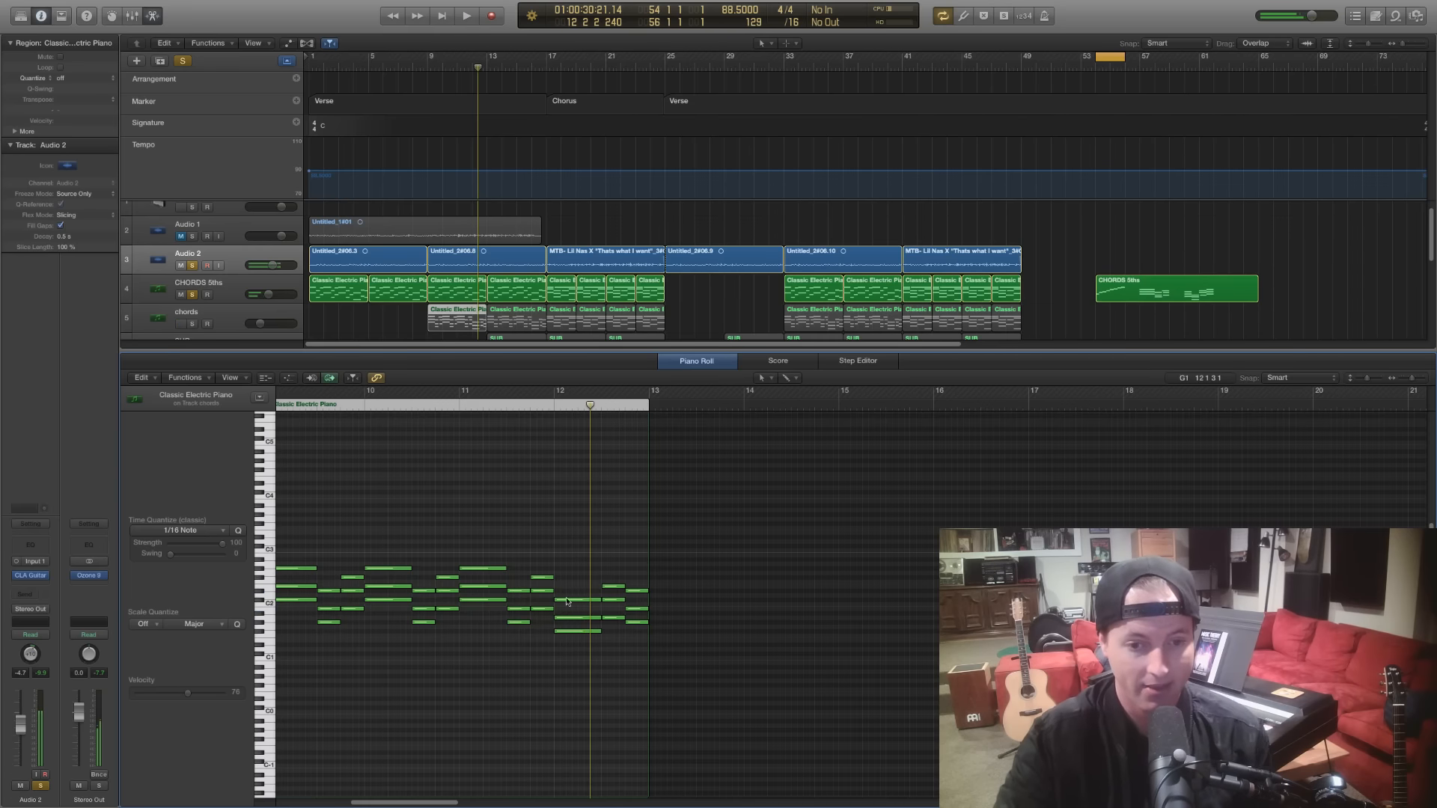
pyautogui.click(554, 405)
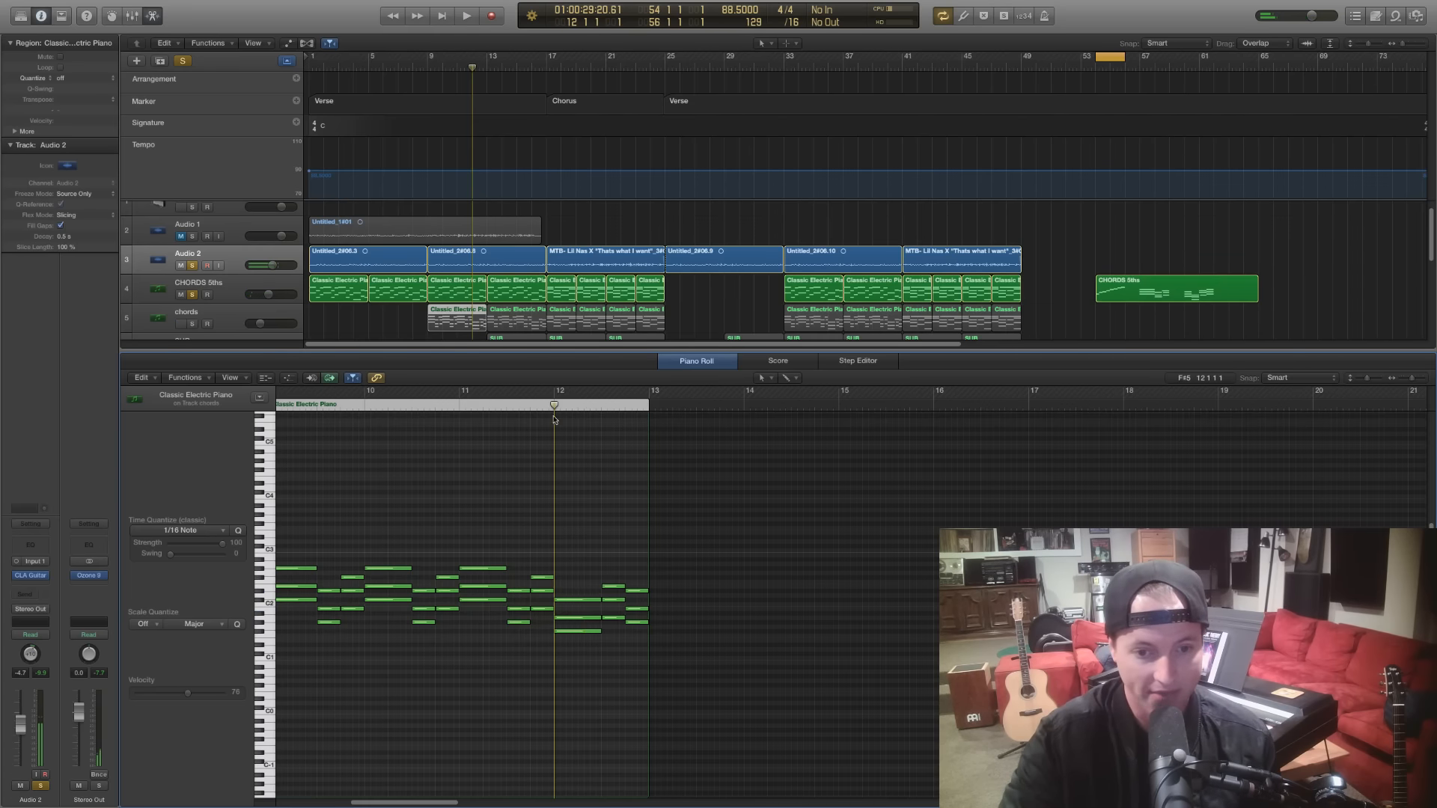
pyautogui.hscroll(-4, 539, 581)
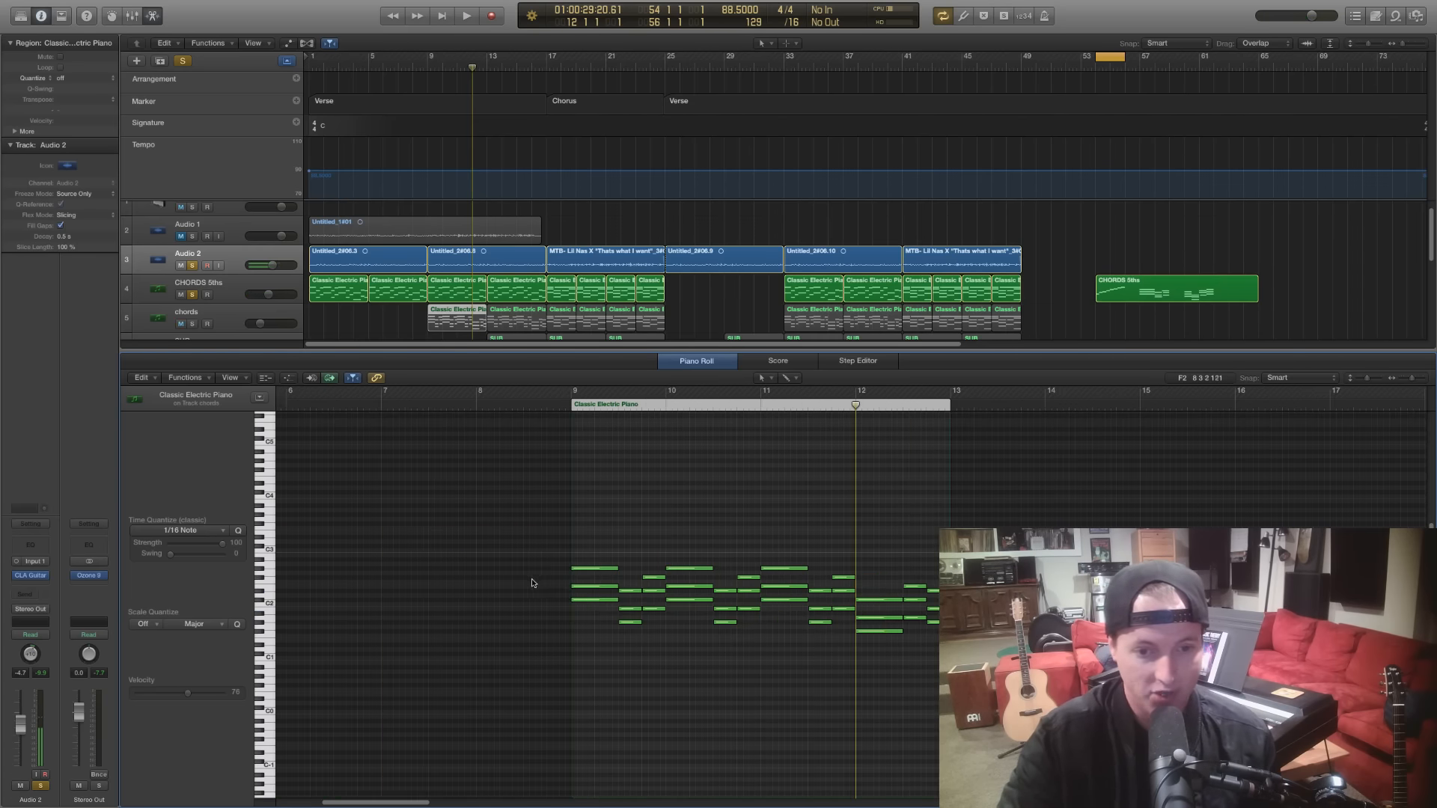
# Step through the chords of bar 12 up to beats 3 and 4, close the Piano Roll and clear the region selection
pyautogui.hscroll(3, 530, 583)
pyautogui.hscroll(1, 530, 583)
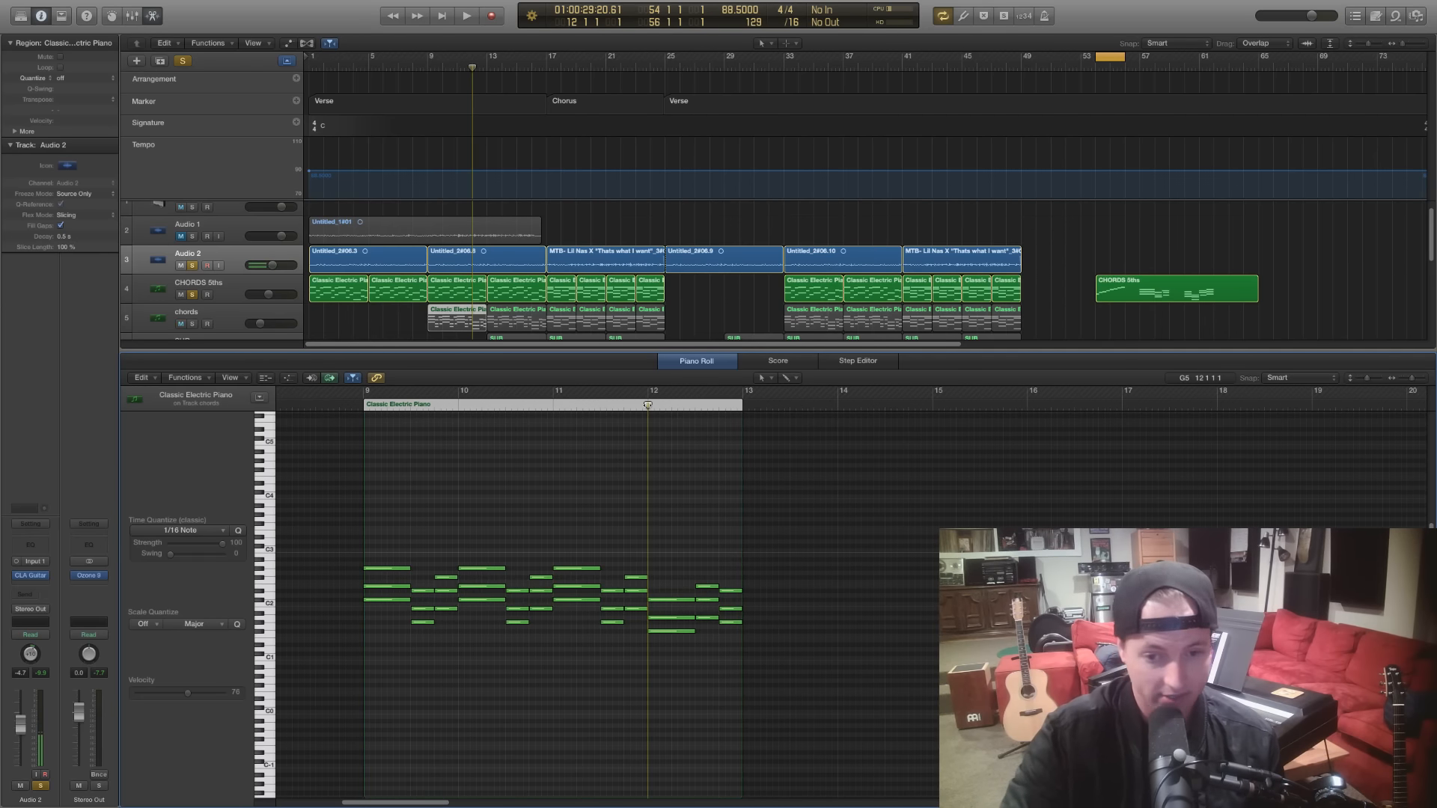
pyautogui.press('space')
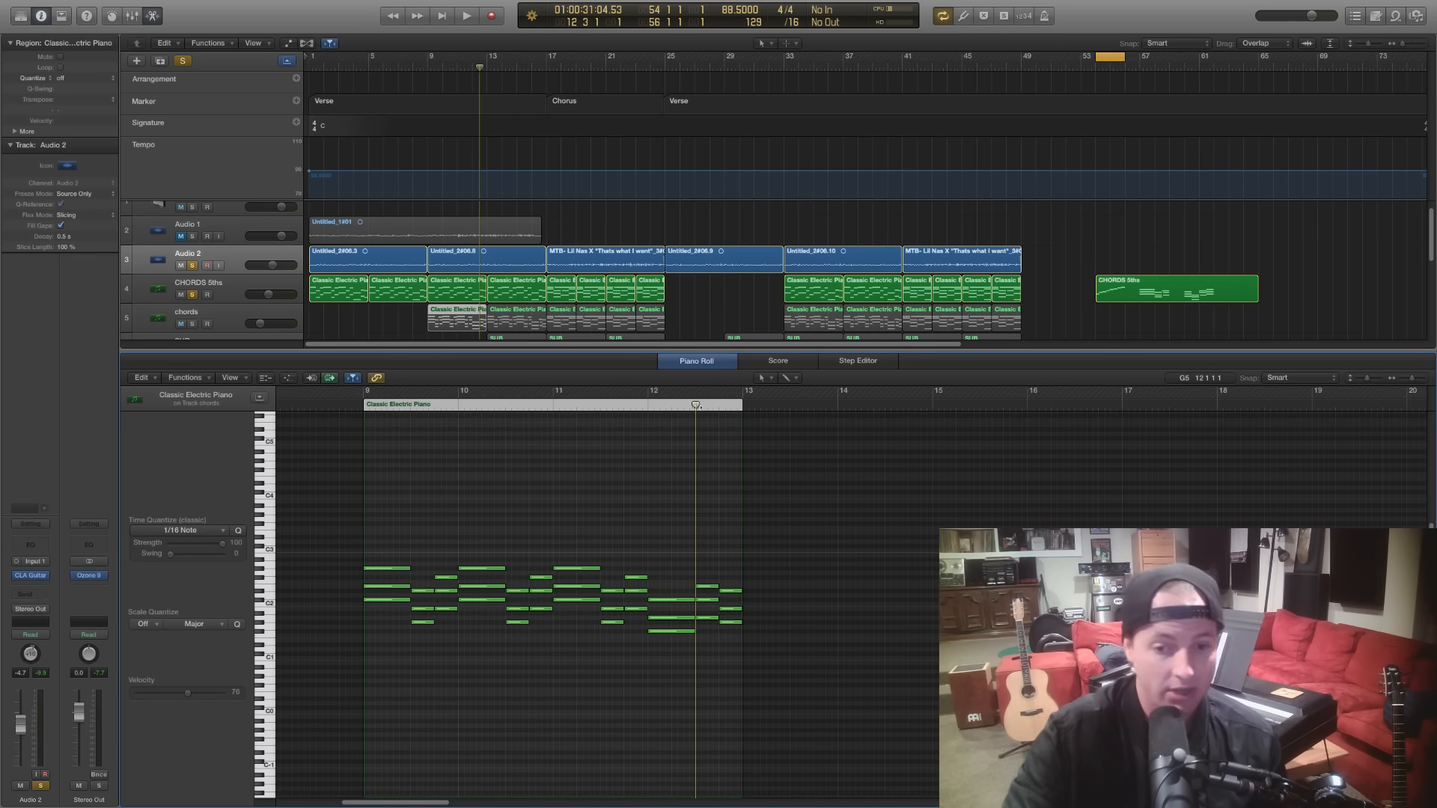
pyautogui.moveTo(697, 405); pyautogui.dragTo(720, 405)
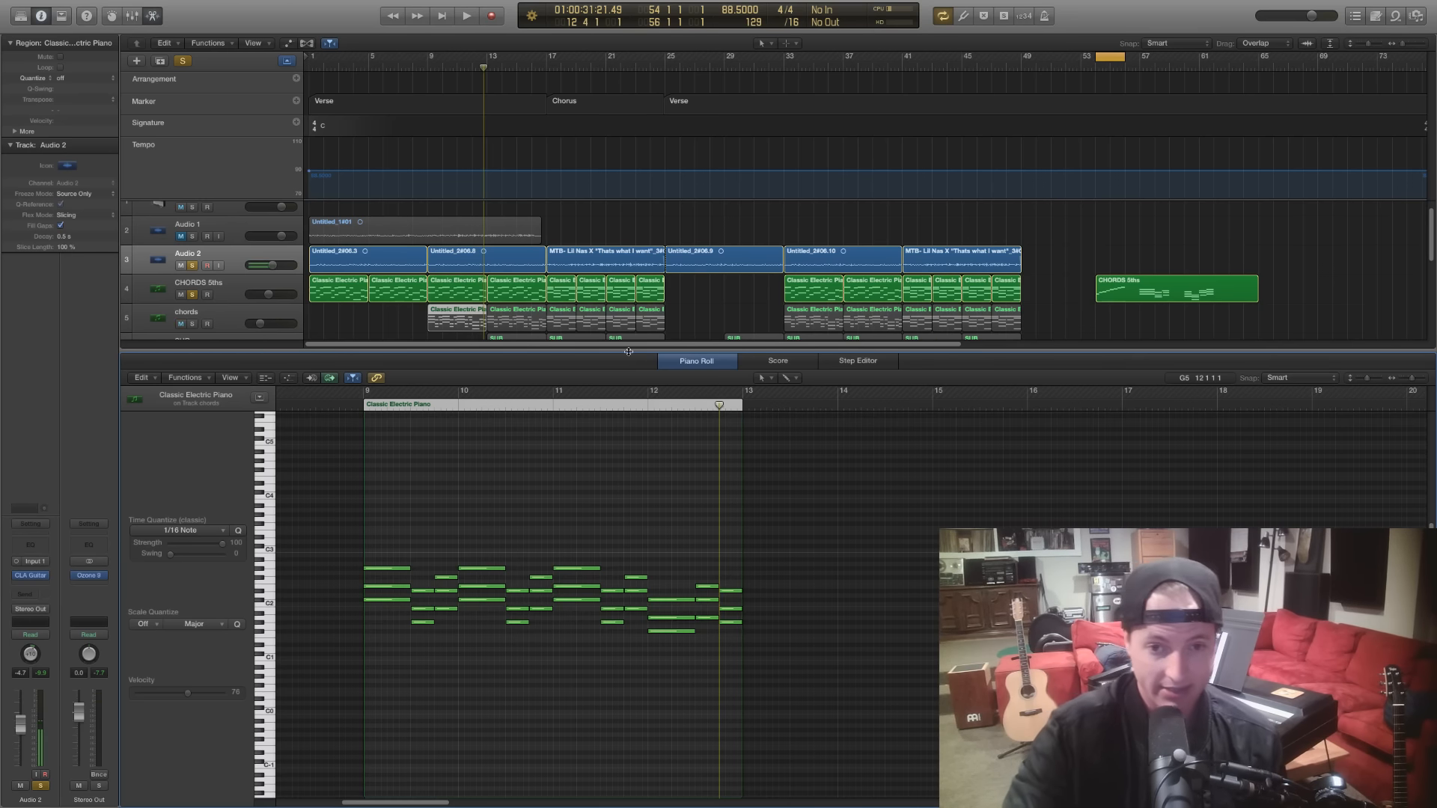
pyautogui.press('p')
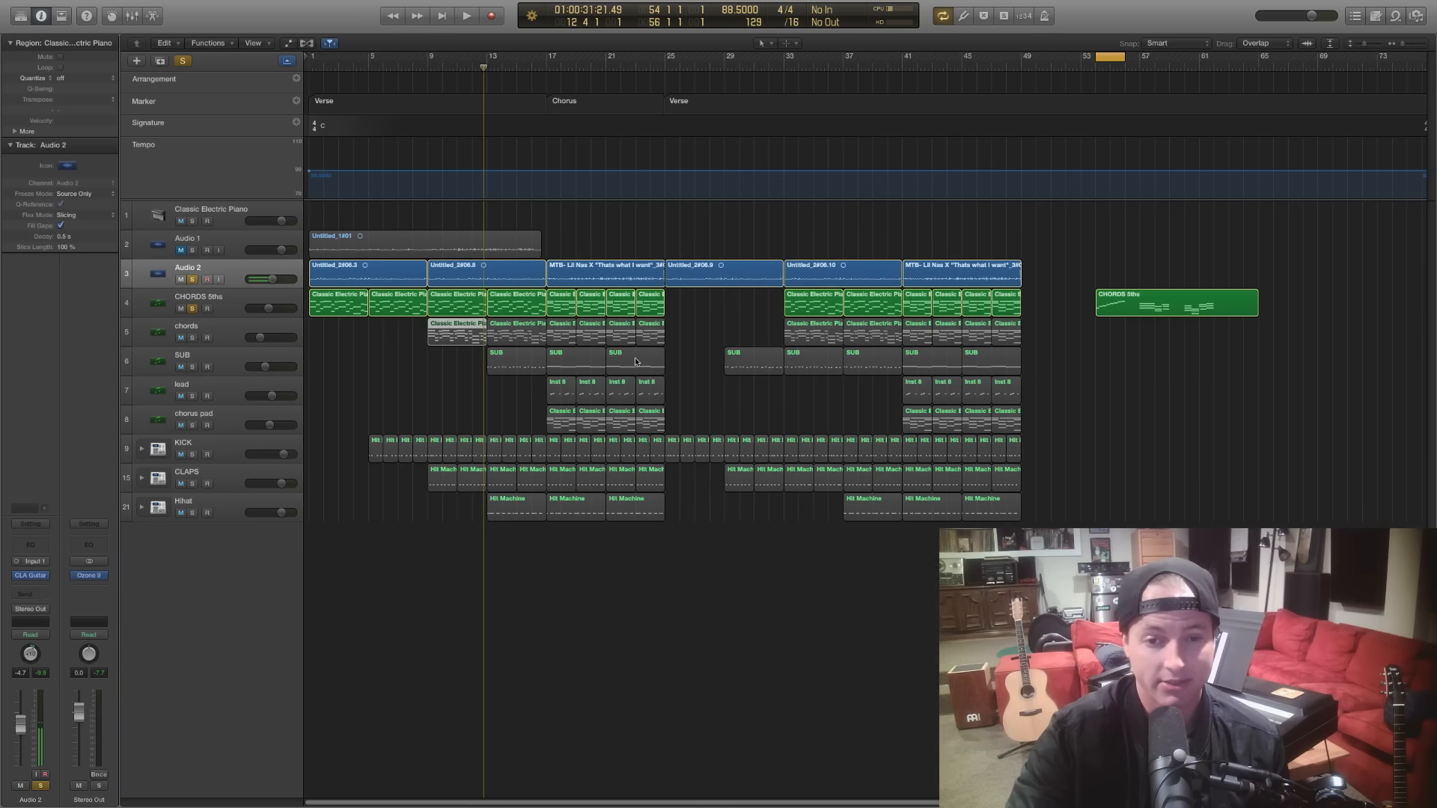
pyautogui.click(697, 375)
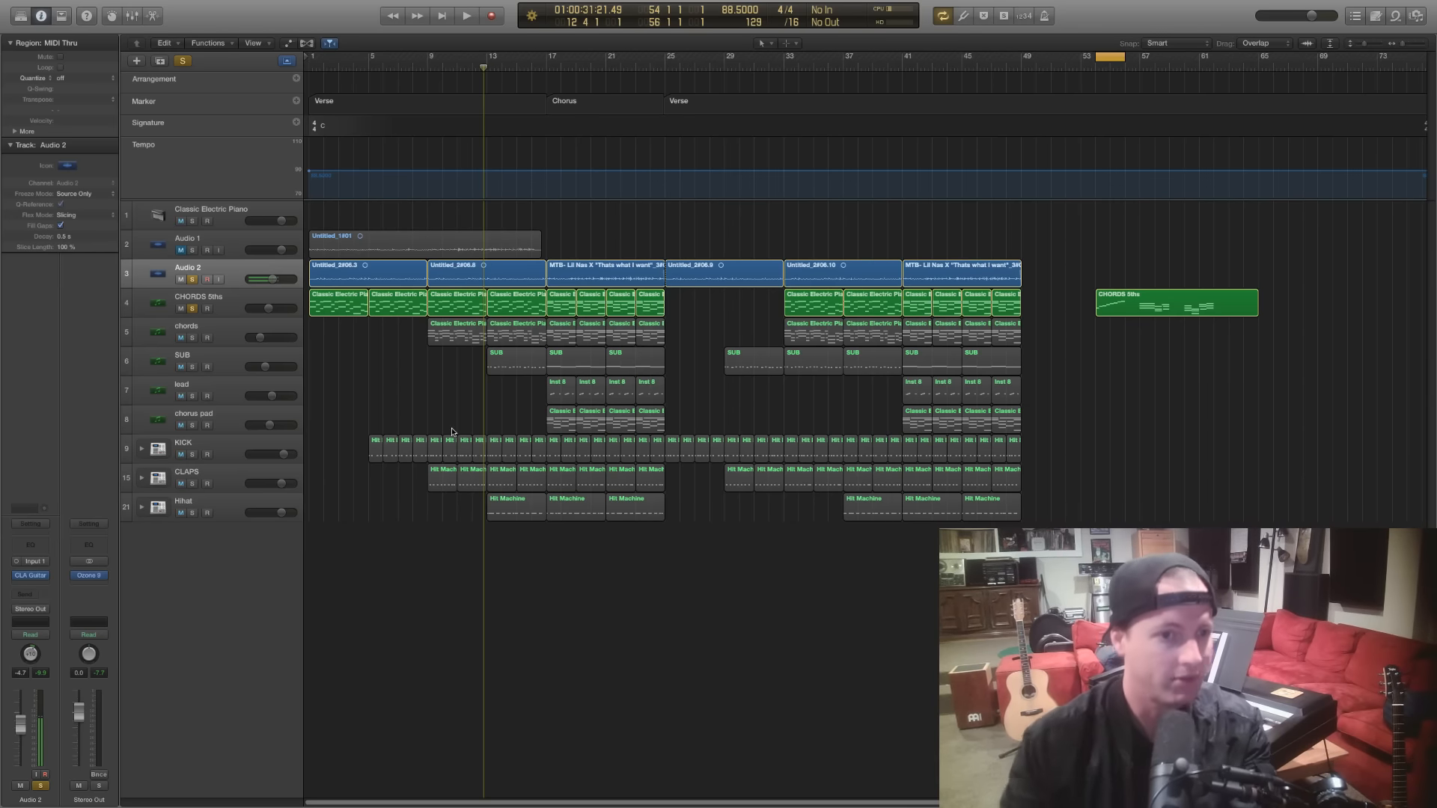
# Add the KICK track to the solo and place the playhead just before bar 5
pyautogui.click(211, 335)
pyautogui.click(191, 461)
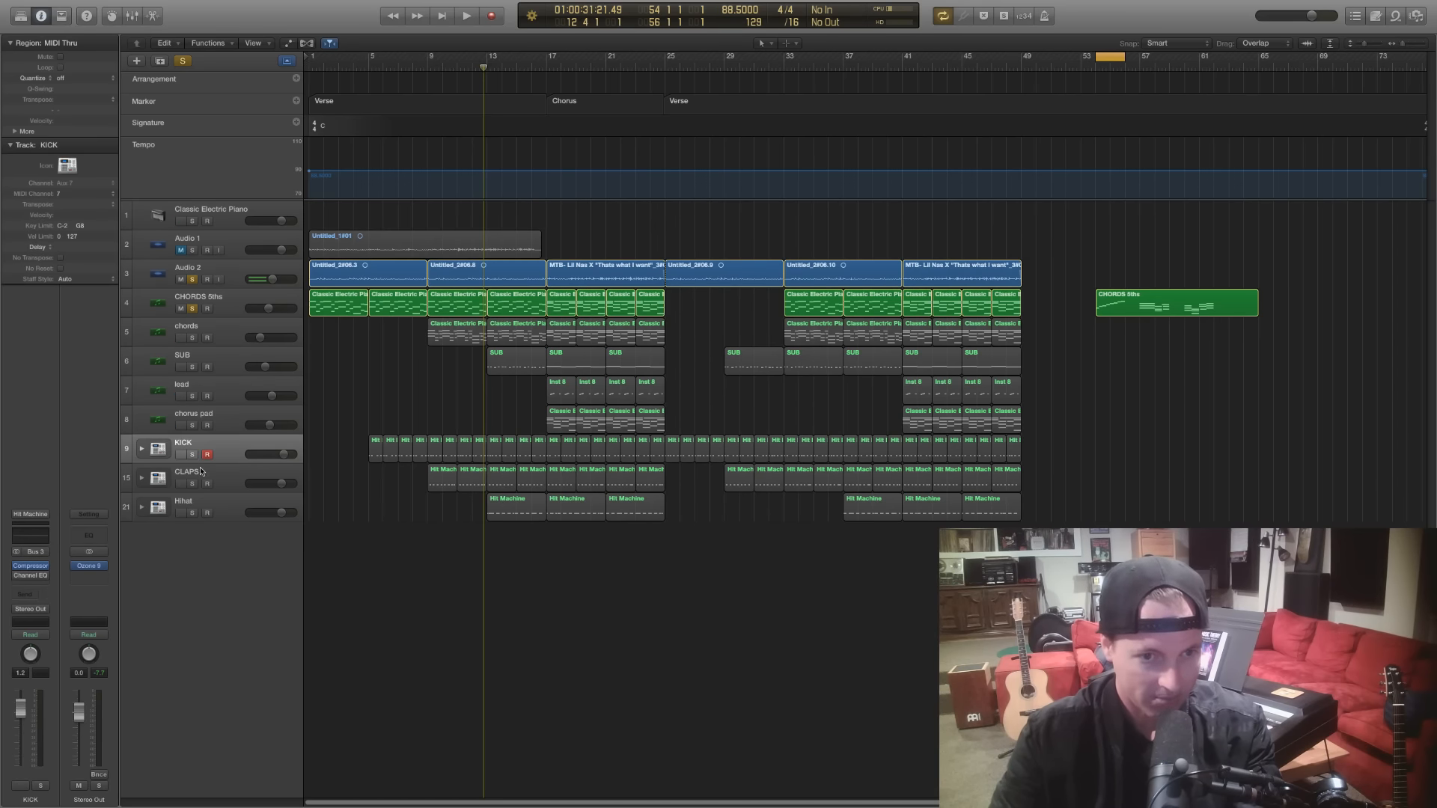
pyautogui.click(192, 453)
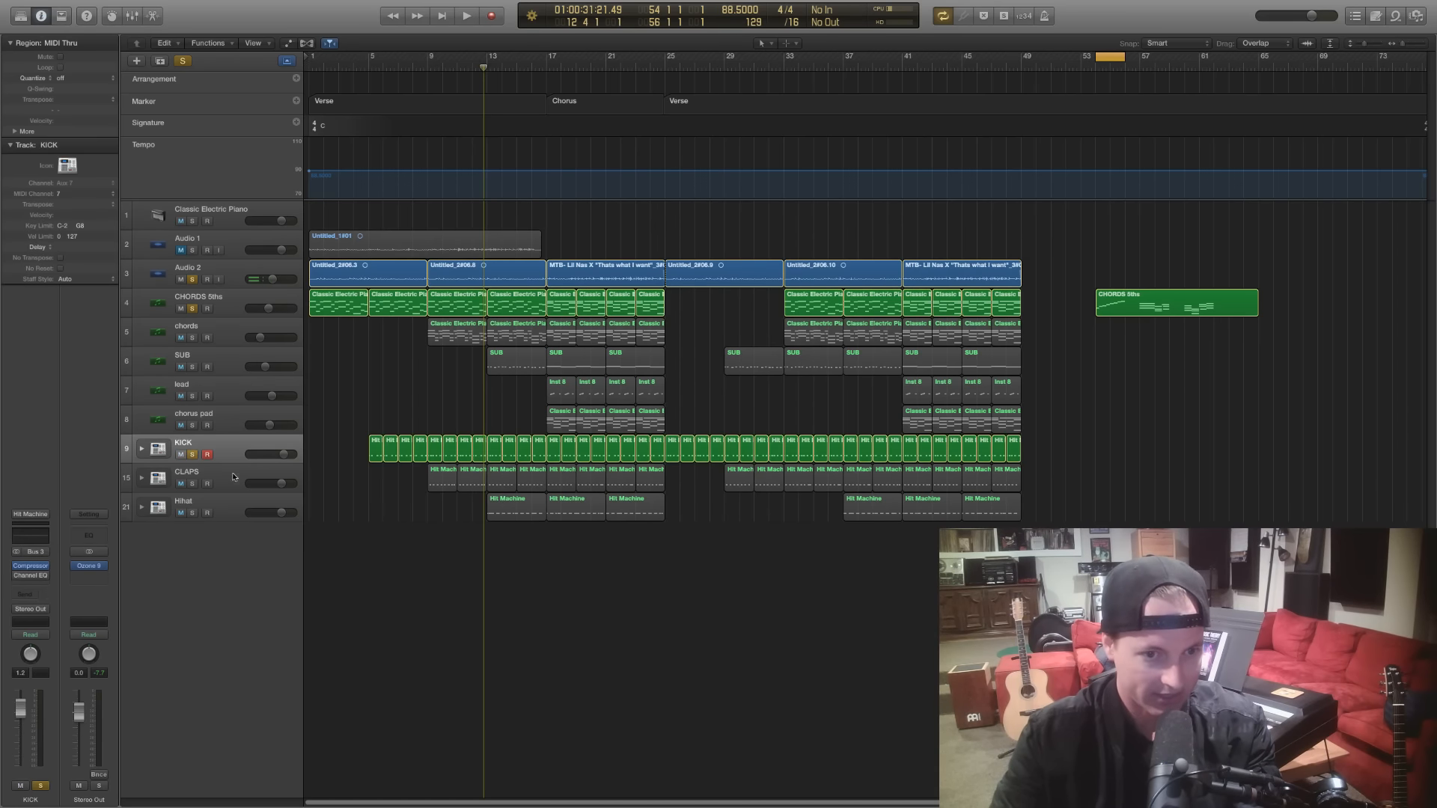
pyautogui.click(364, 66)
pyautogui.press('space')
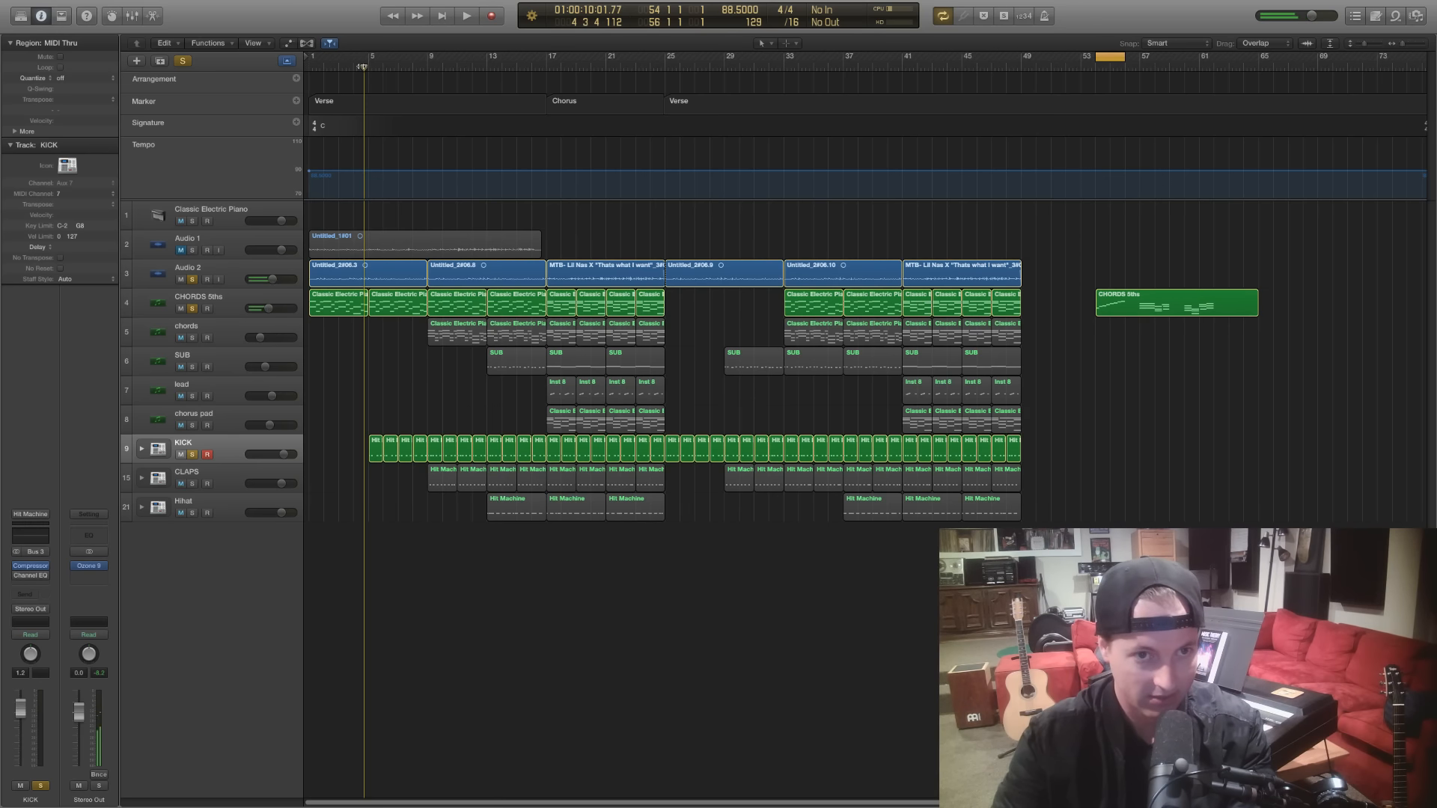
# Open the four KICK regions of bars 5–8 in the Piano Roll and play them from just before bar 5 through bar 6
pyautogui.moveTo(377, 491); pyautogui.dragTo(415, 446)
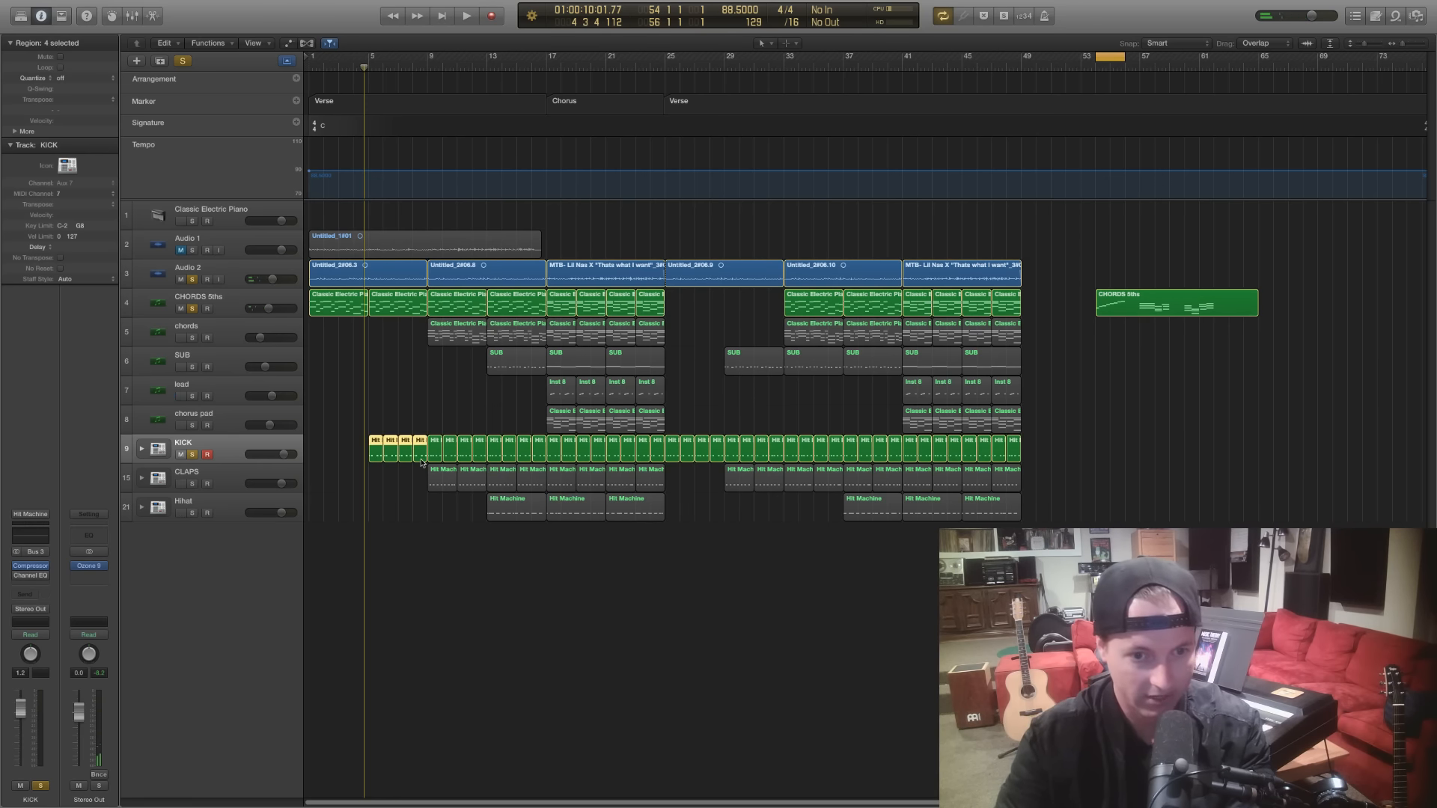
pyautogui.press('e')
pyautogui.click(587, 405)
pyautogui.press('space')
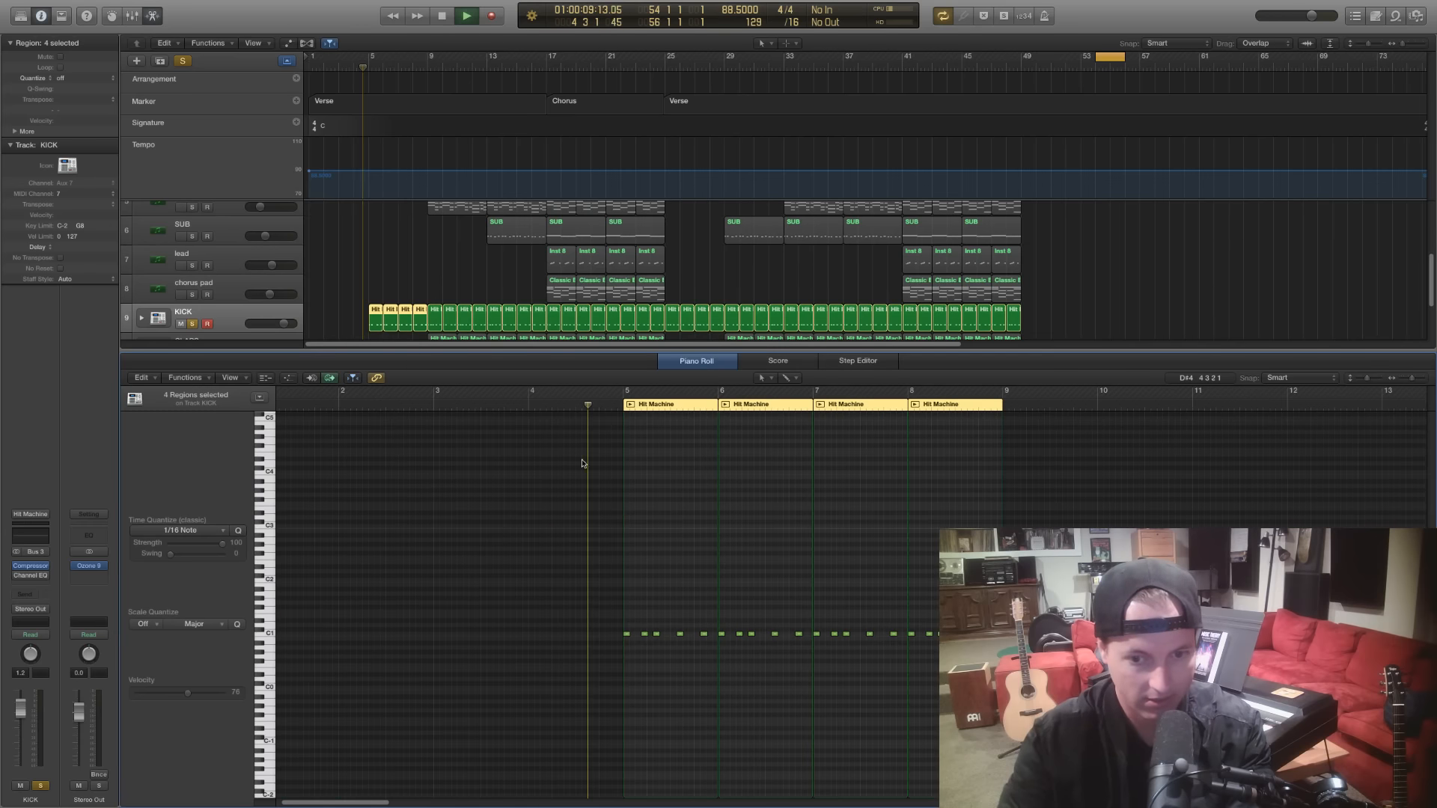
pyautogui.press('super+Right')
pyautogui.press('super+Right')
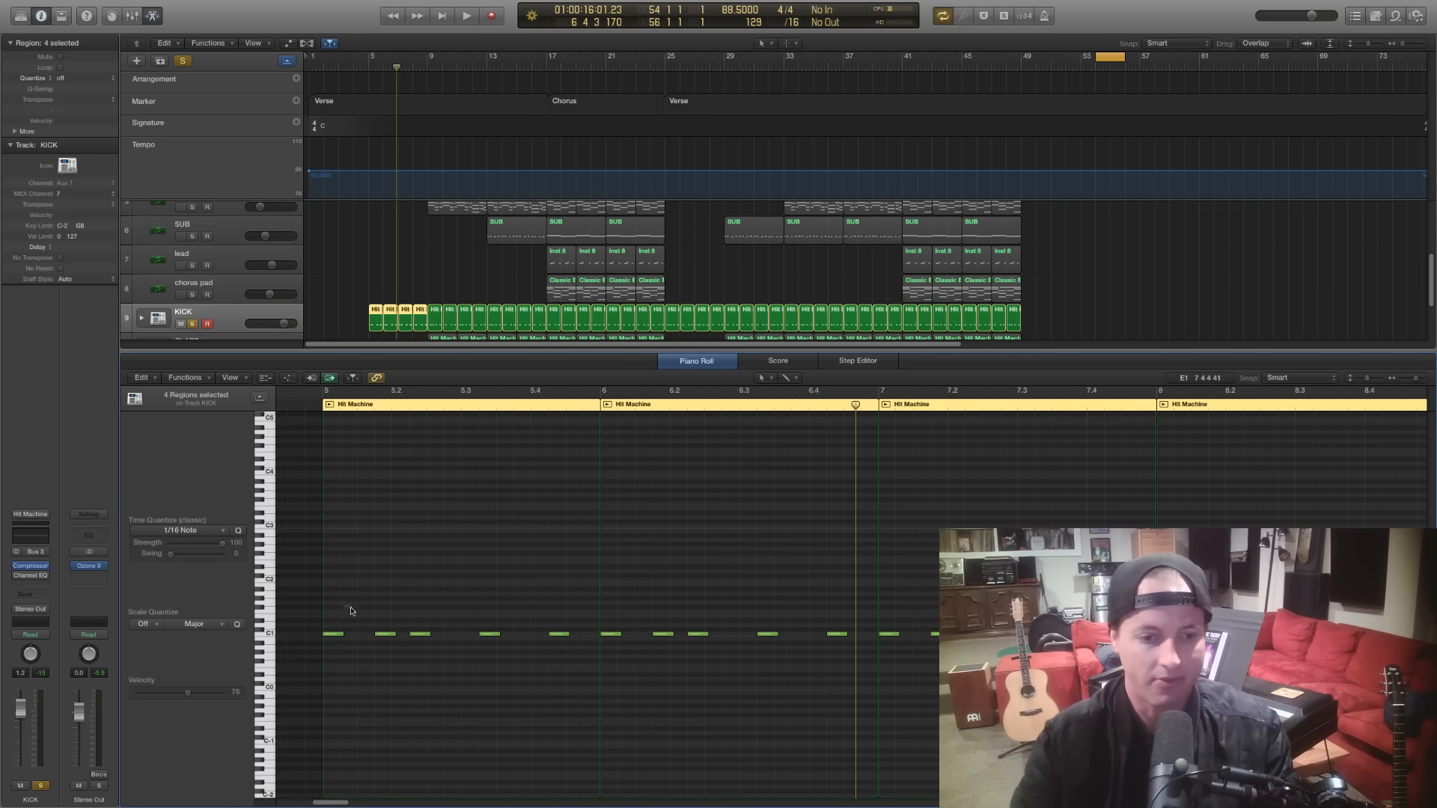
# Examine the kick pattern in bar 5, auditioning the first and third hits, and return the playhead to the start of bar 5
pyautogui.moveTo(344, 606); pyautogui.dragTo(585, 612)
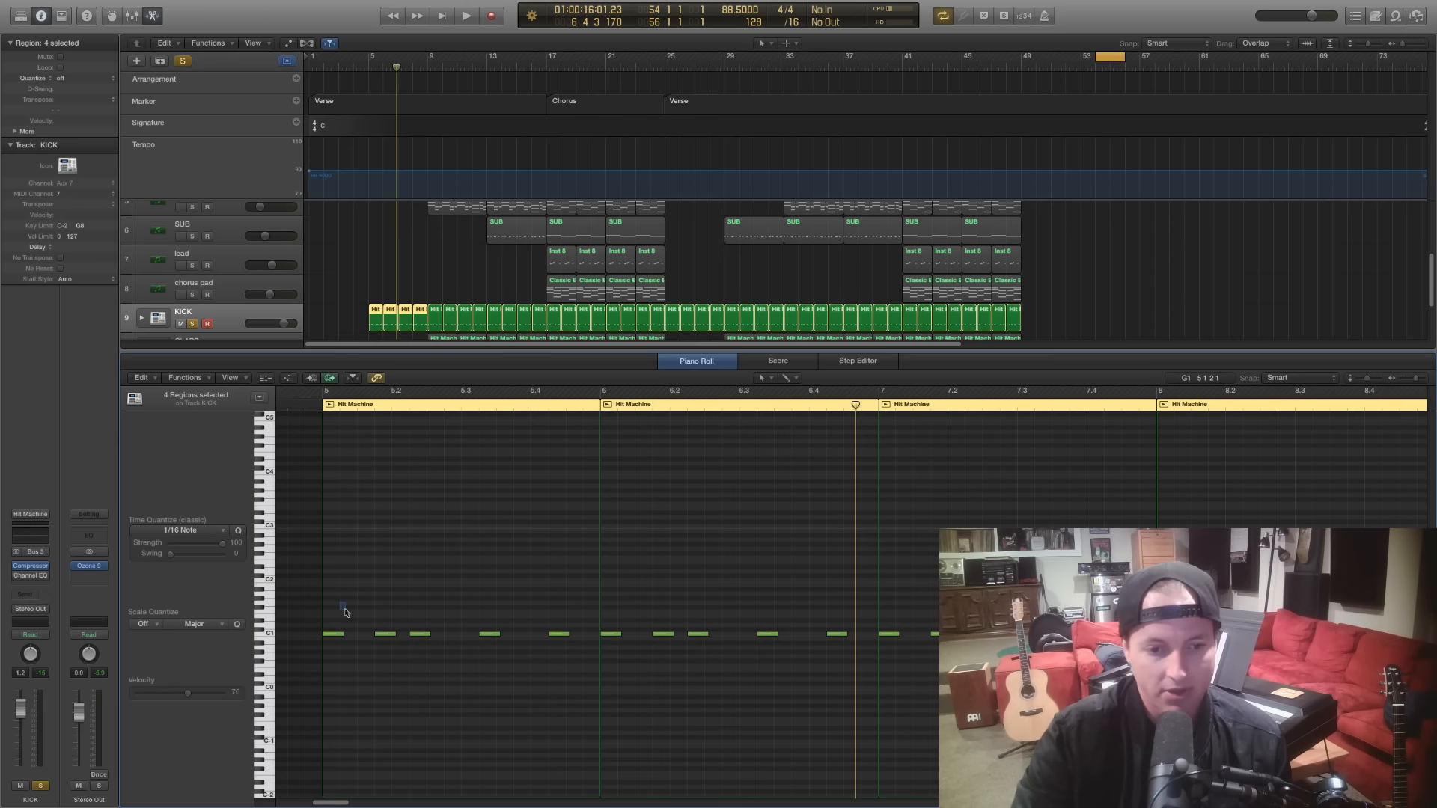
pyautogui.click(339, 634)
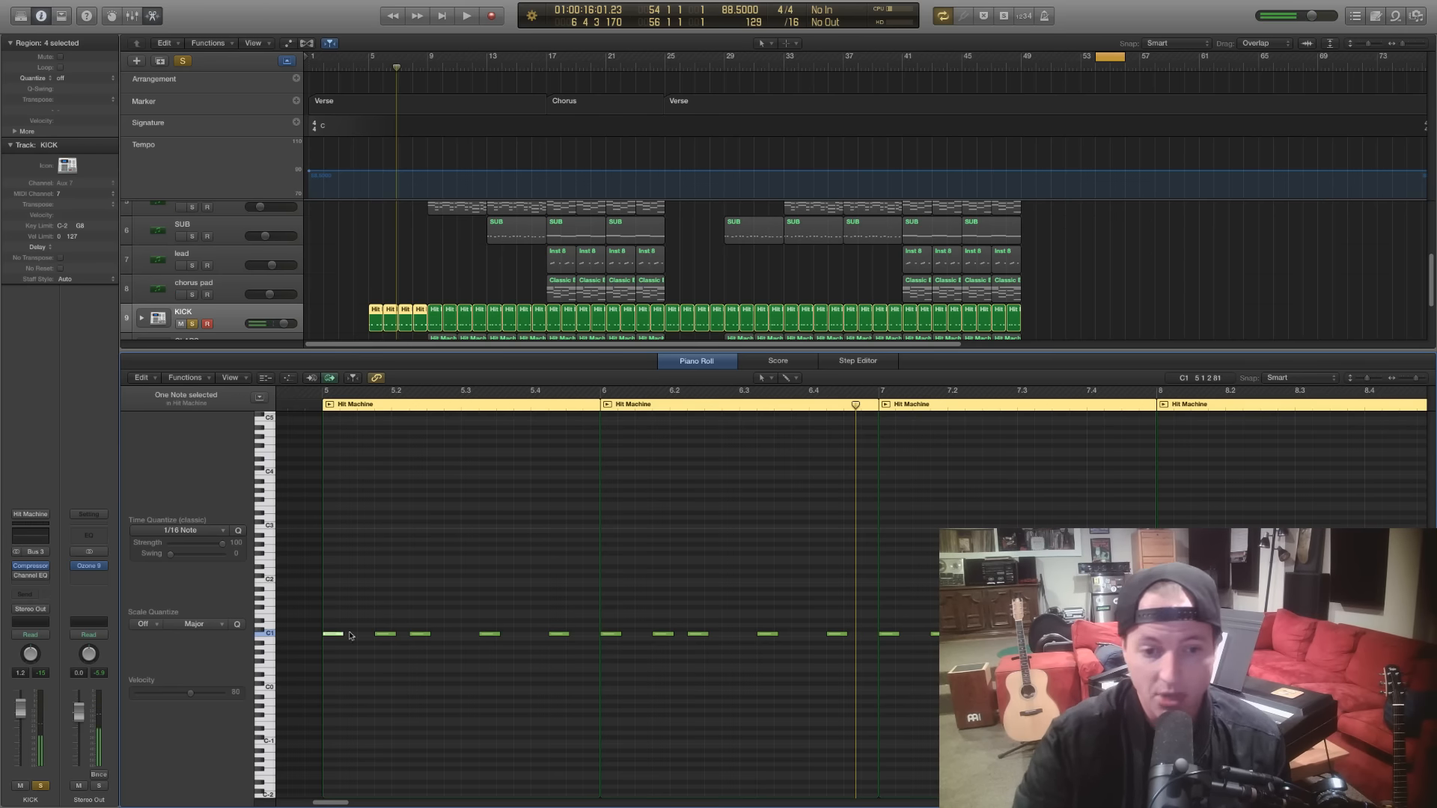
pyautogui.click(351, 637)
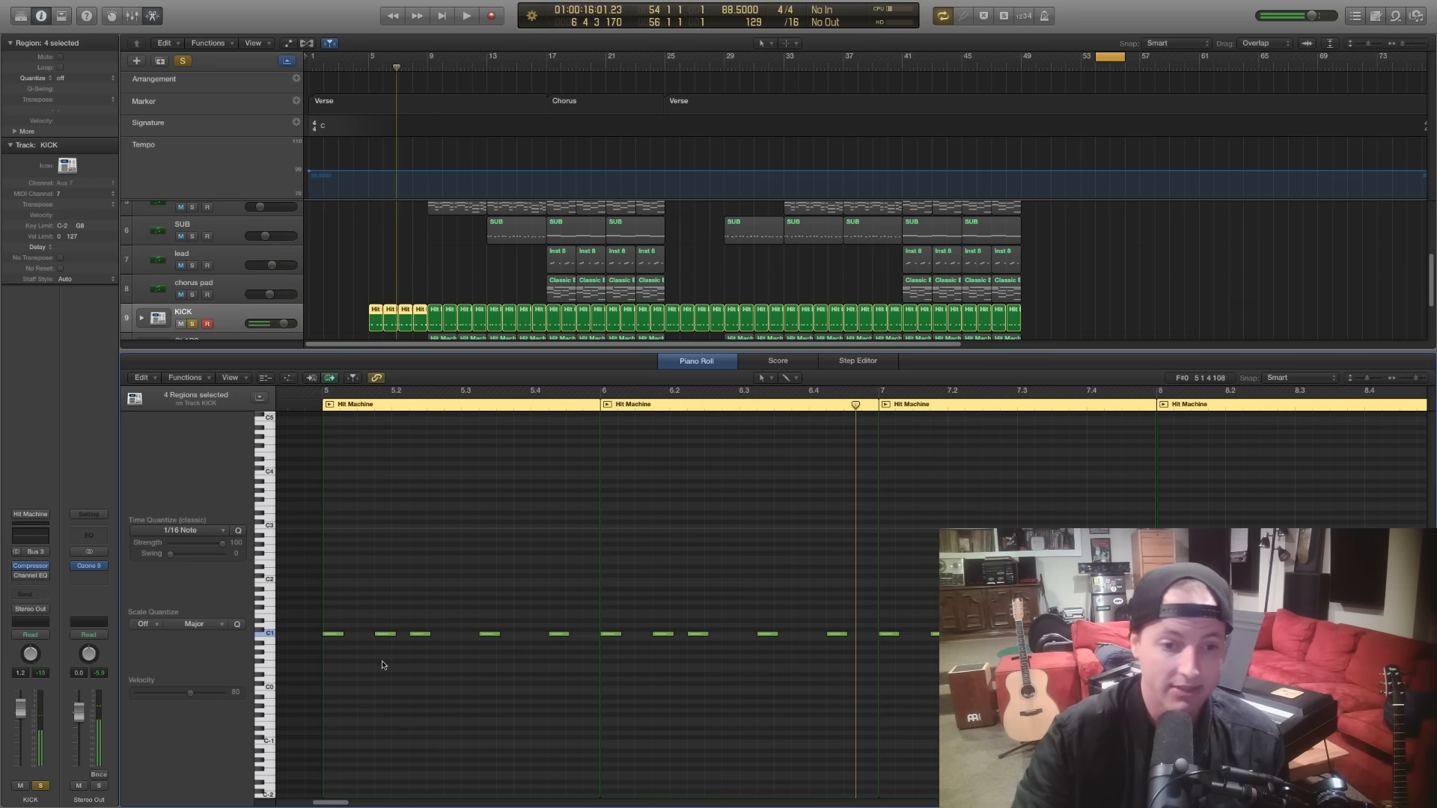
pyautogui.moveTo(383, 662); pyautogui.dragTo(421, 621)
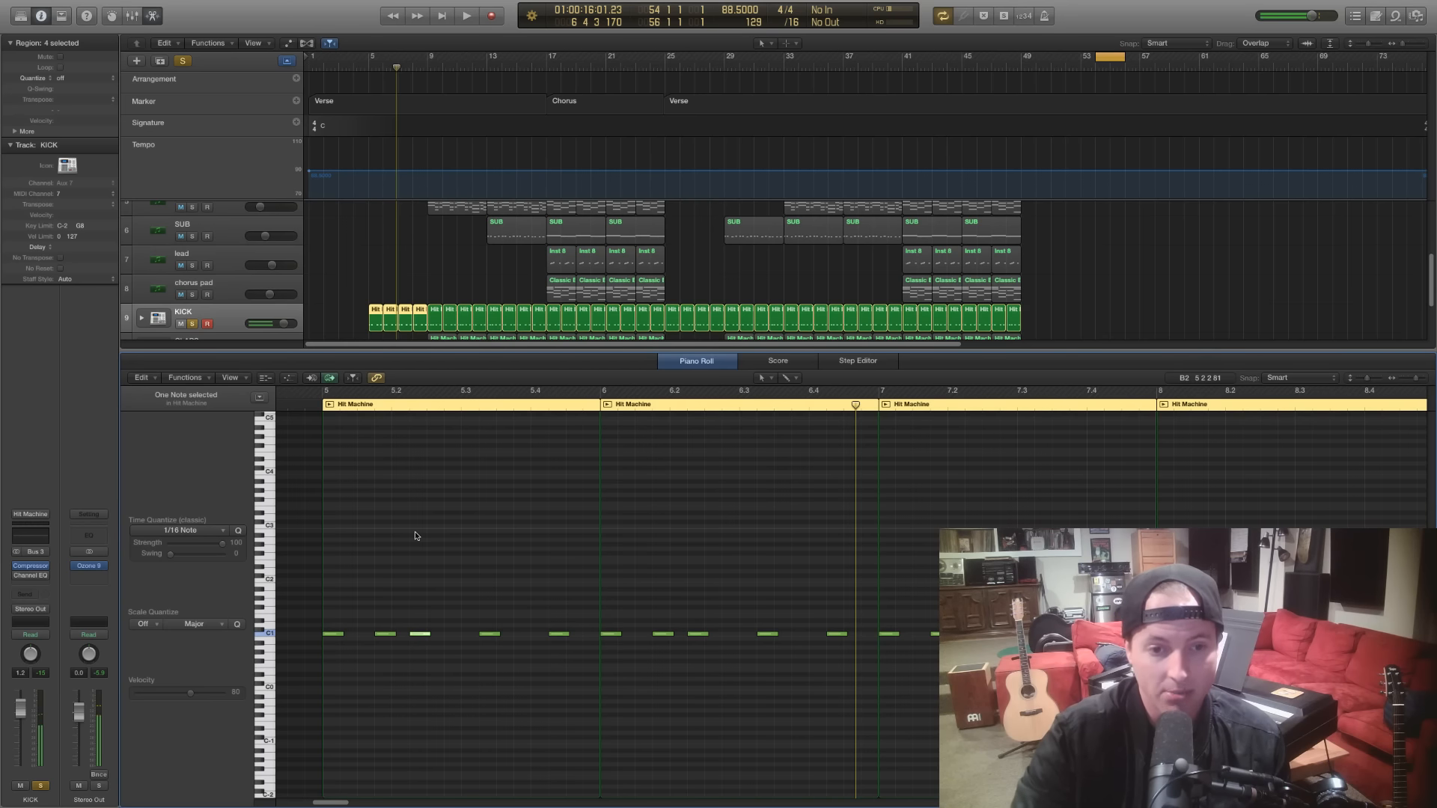
pyautogui.click(408, 407)
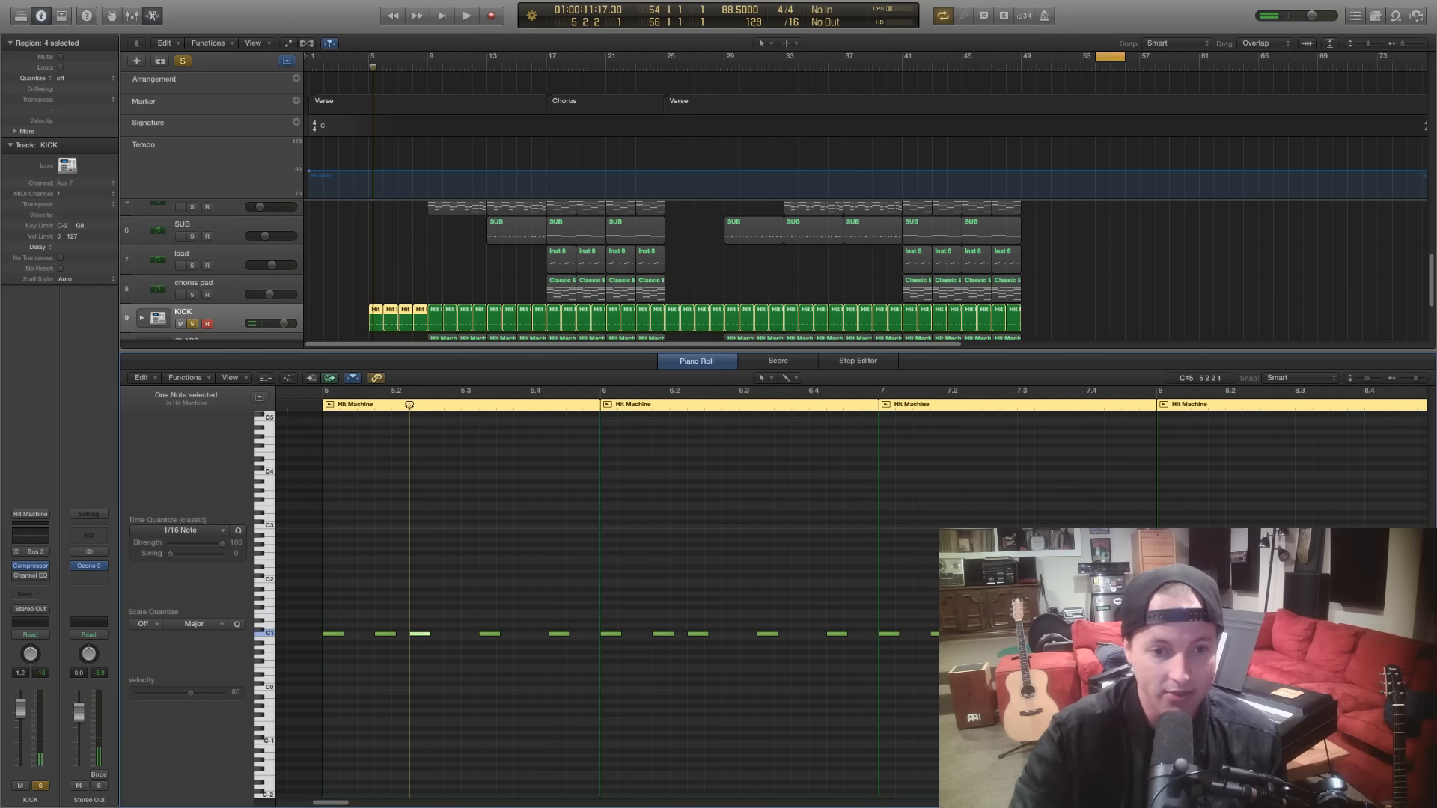
pyautogui.moveTo(410, 407); pyautogui.dragTo(408, 407)
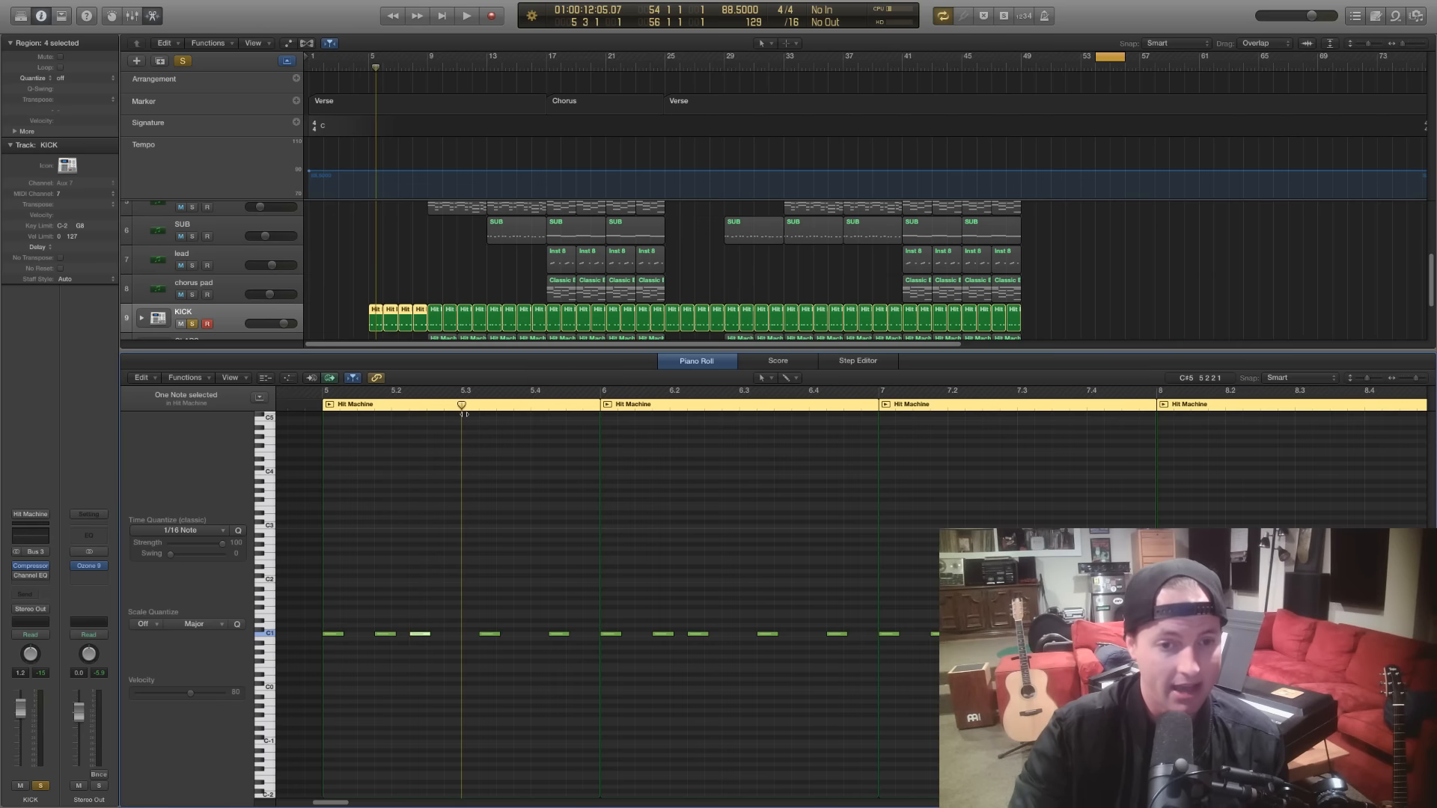
pyautogui.moveTo(462, 405); pyautogui.dragTo(321, 405)
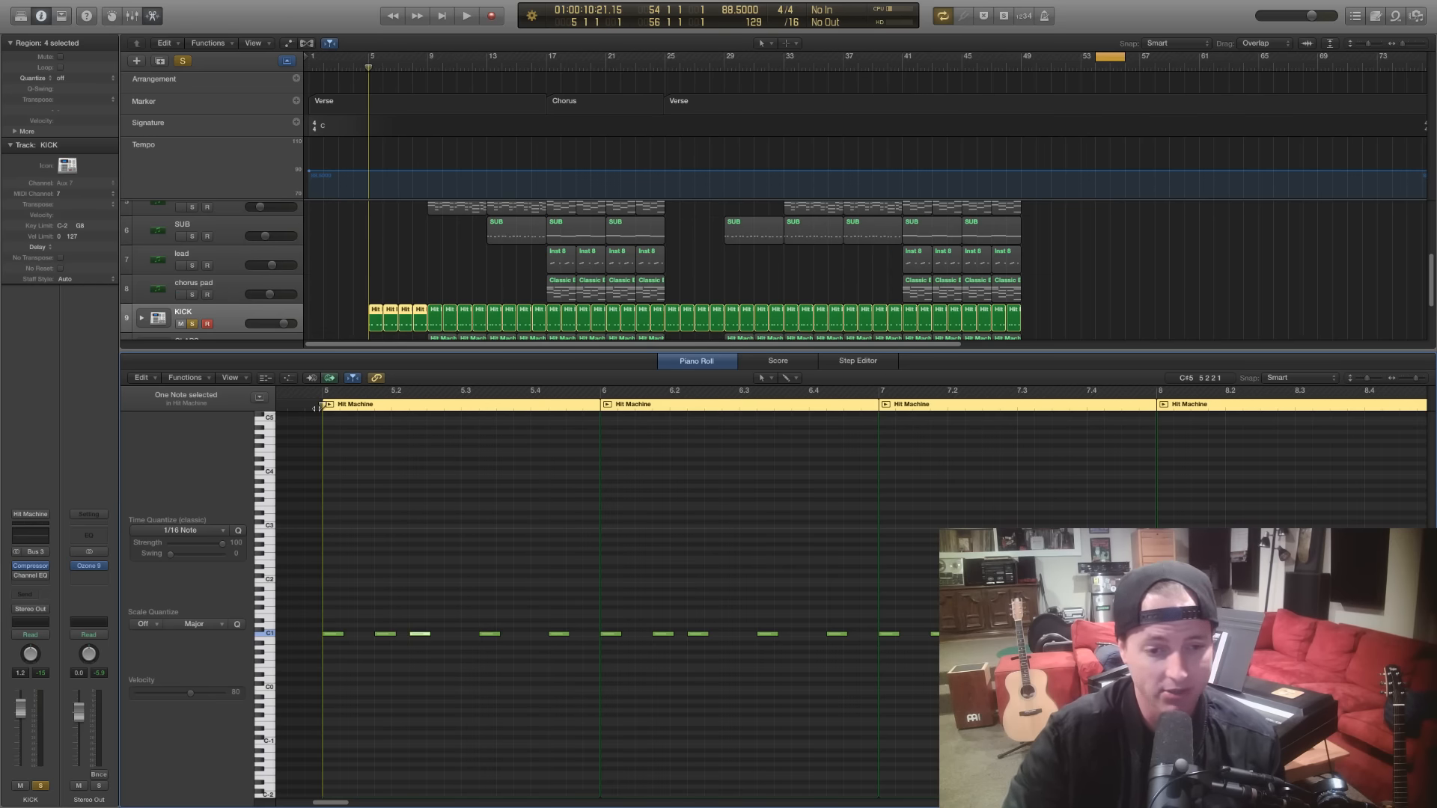
# Play the soloed tracks from bar 5 to the end of bar 8 and close the Piano Roll
pyautogui.press('space')
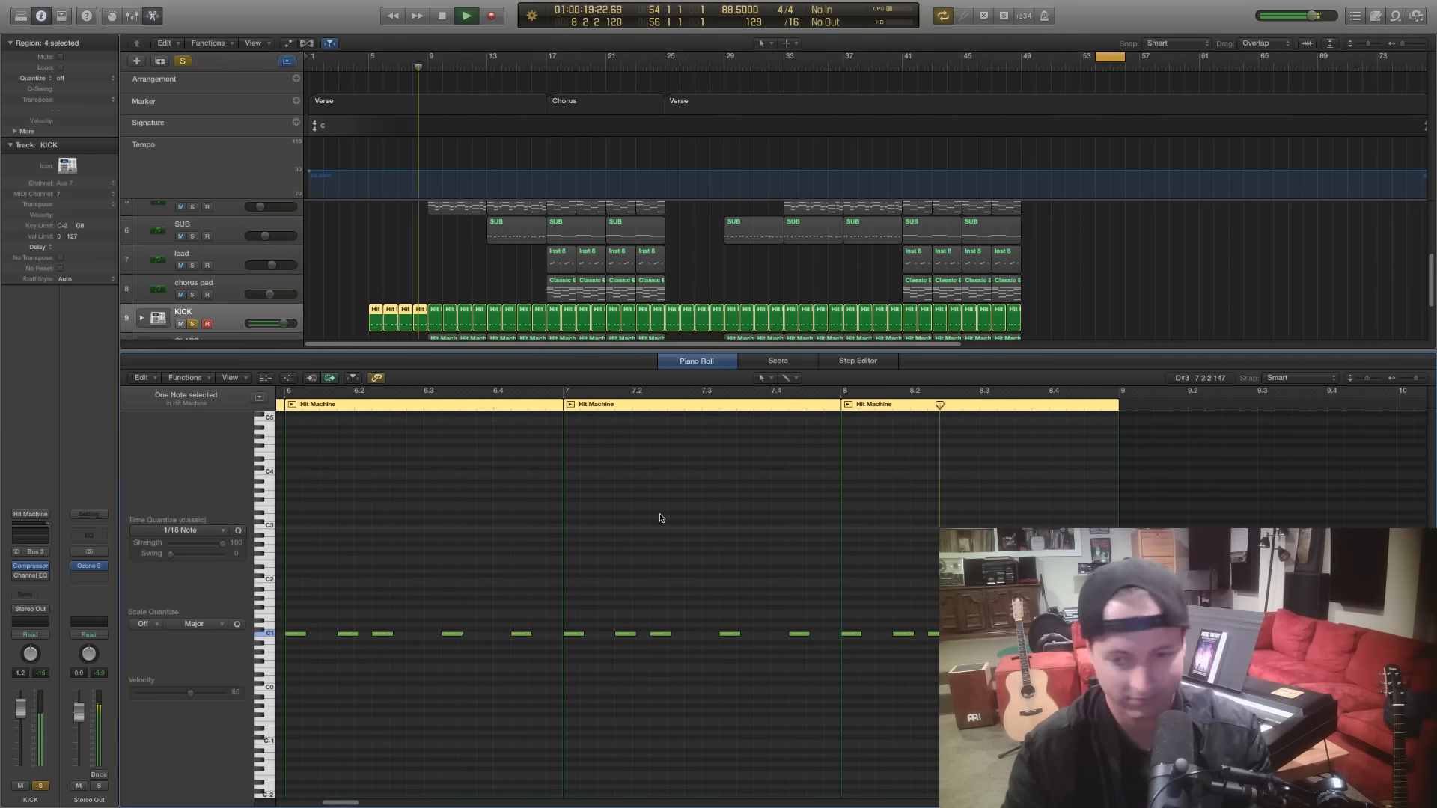
pyautogui.press('space')
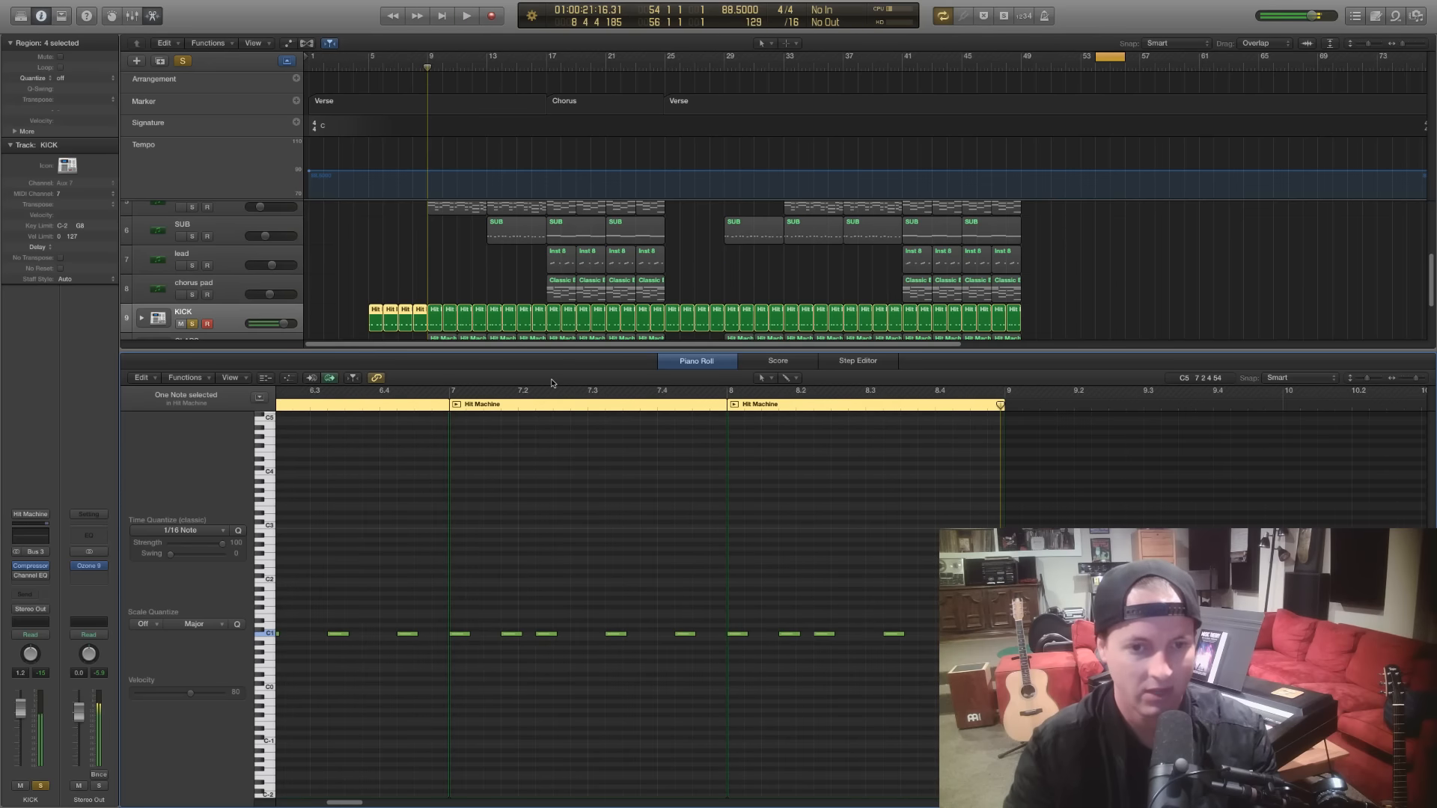
pyautogui.press('p')
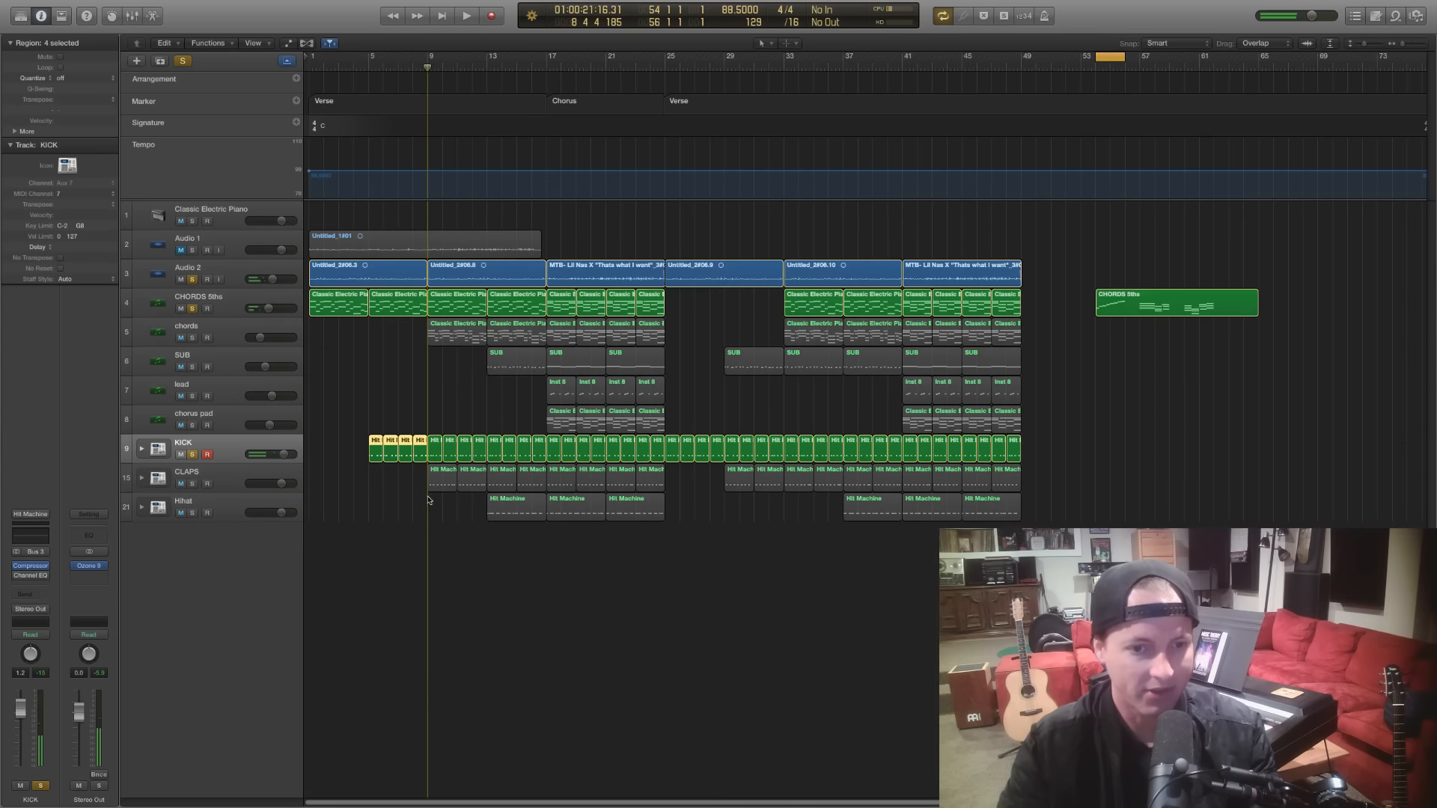
# Open the first two CLAPS regions in the Piano Roll, deselect their notes and place the playhead at the start of bar 9
pyautogui.moveTo(442, 500); pyautogui.dragTo(472, 492)
pyautogui.press('p')
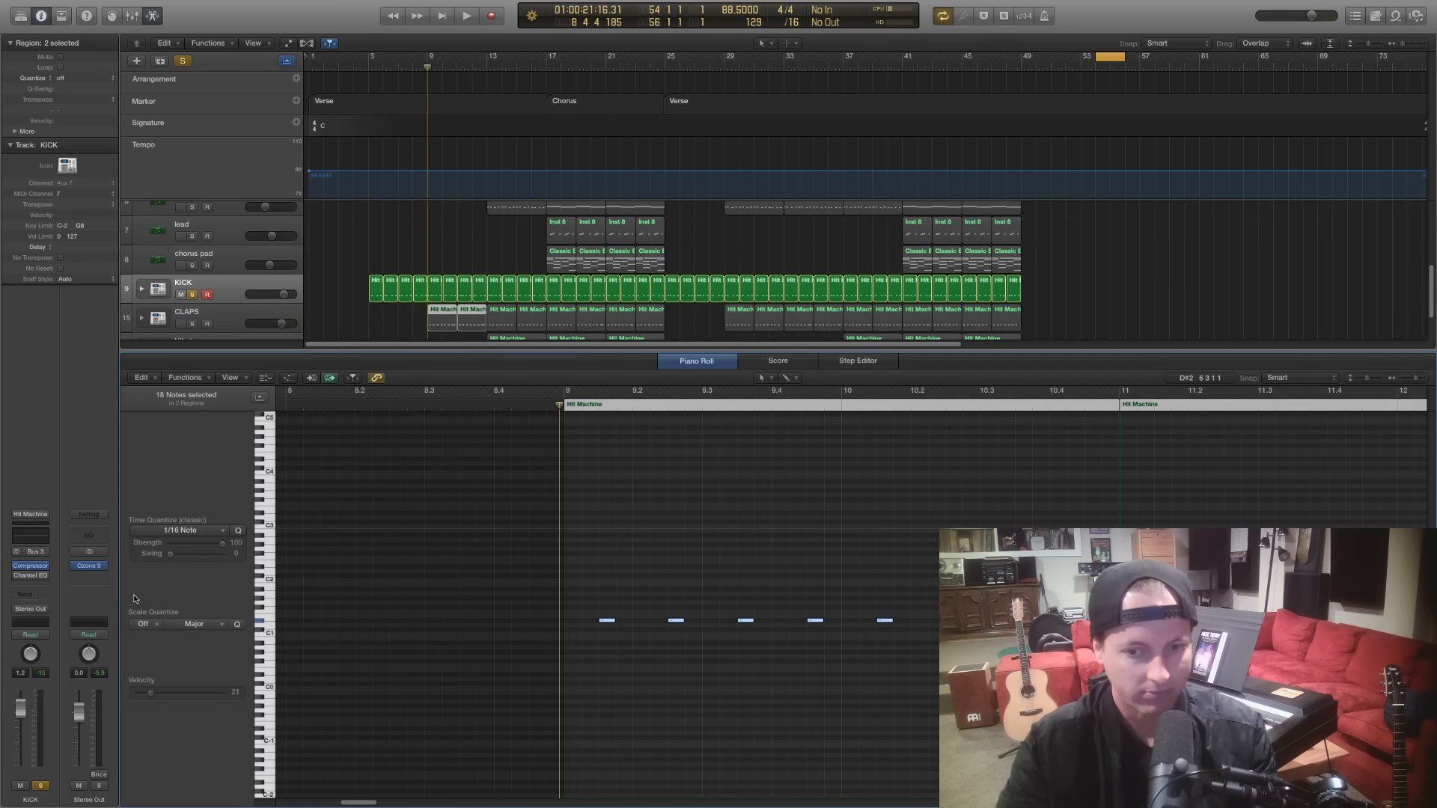
pyautogui.click(518, 528)
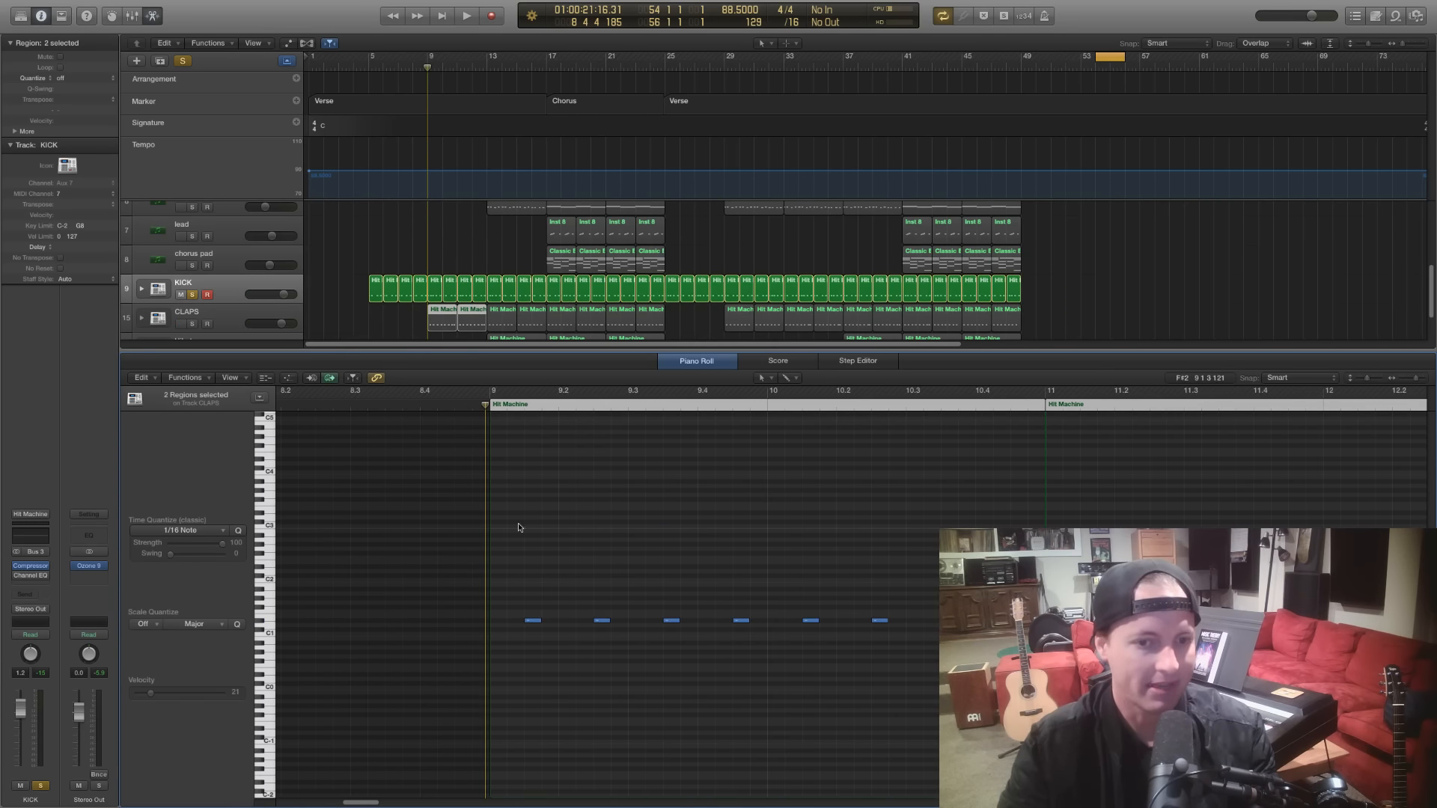
pyautogui.click(473, 404)
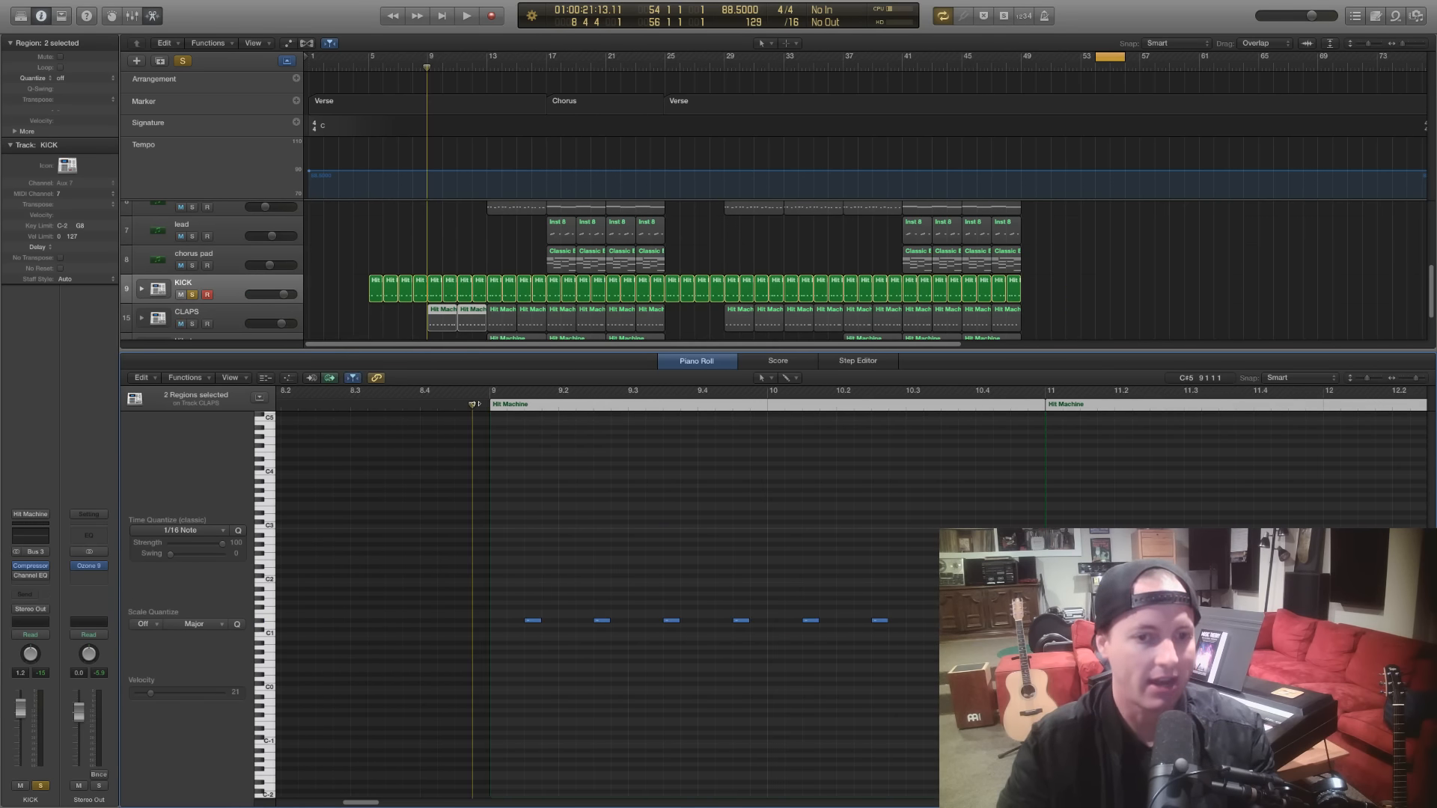
pyautogui.click(490, 404)
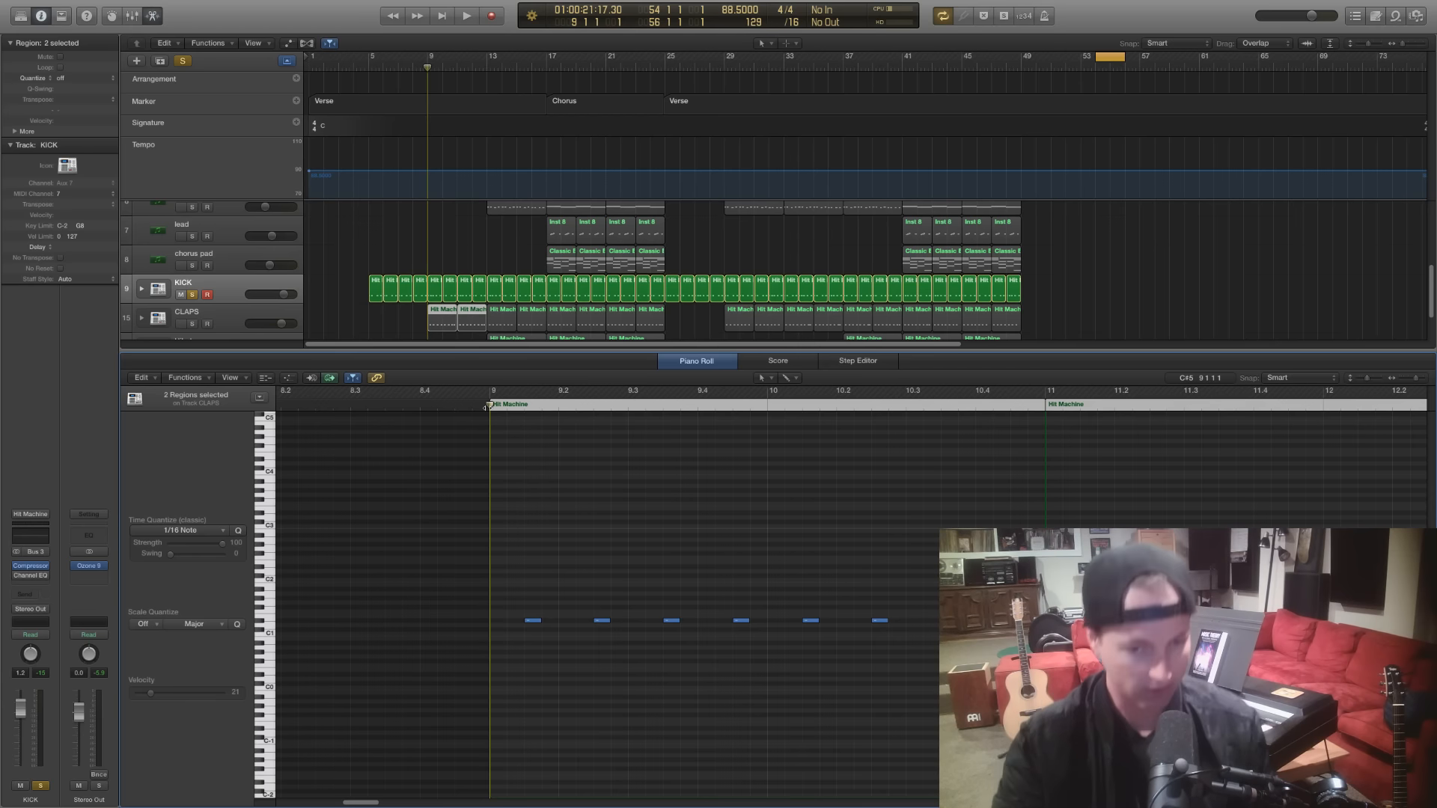
pyautogui.moveTo(489, 406); pyautogui.dragTo(491, 415)
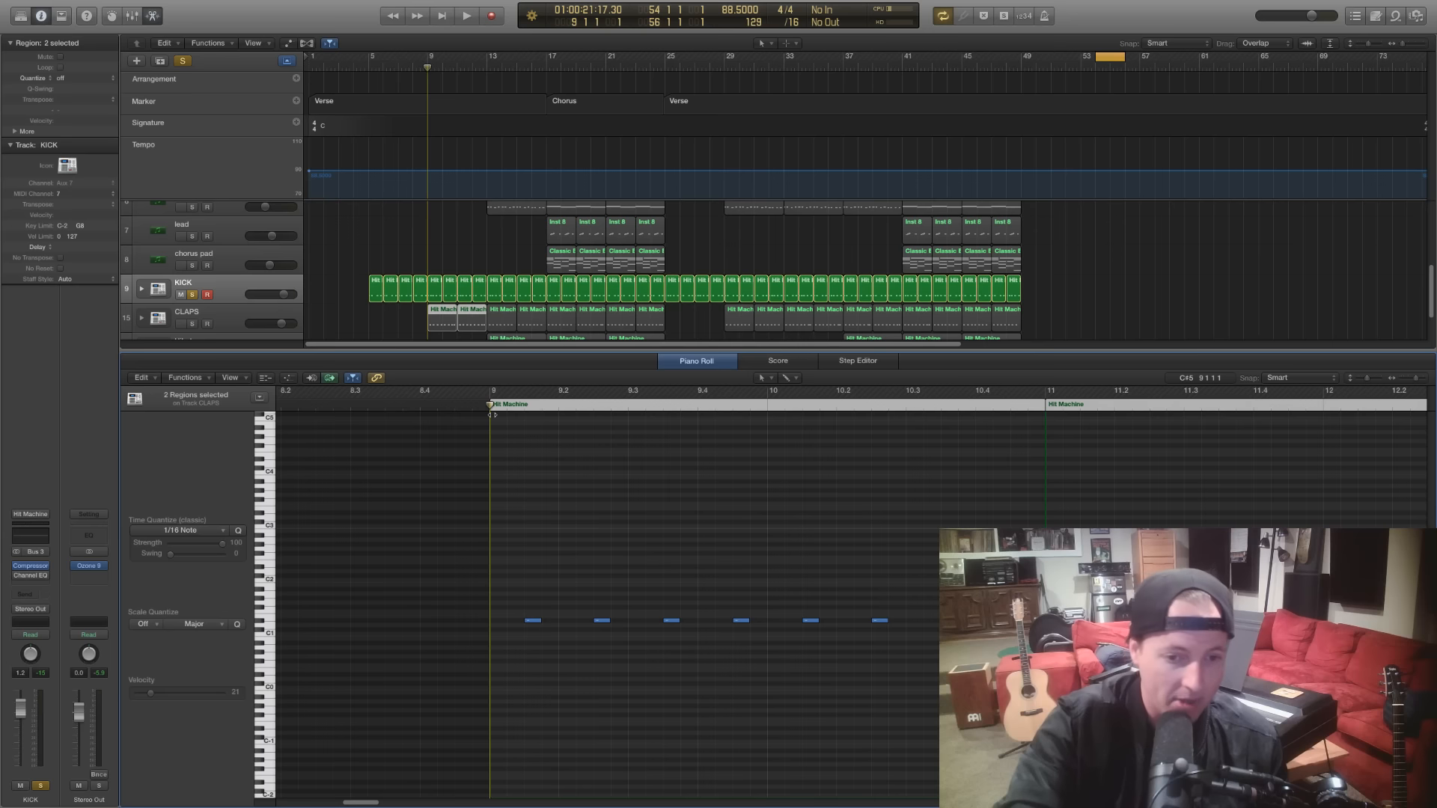
pyautogui.moveTo(491, 415)
pyautogui.mouseDown()
pyautogui.moveTo(543, 415)
pyautogui.moveTo(490, 413)
pyautogui.mouseUp()
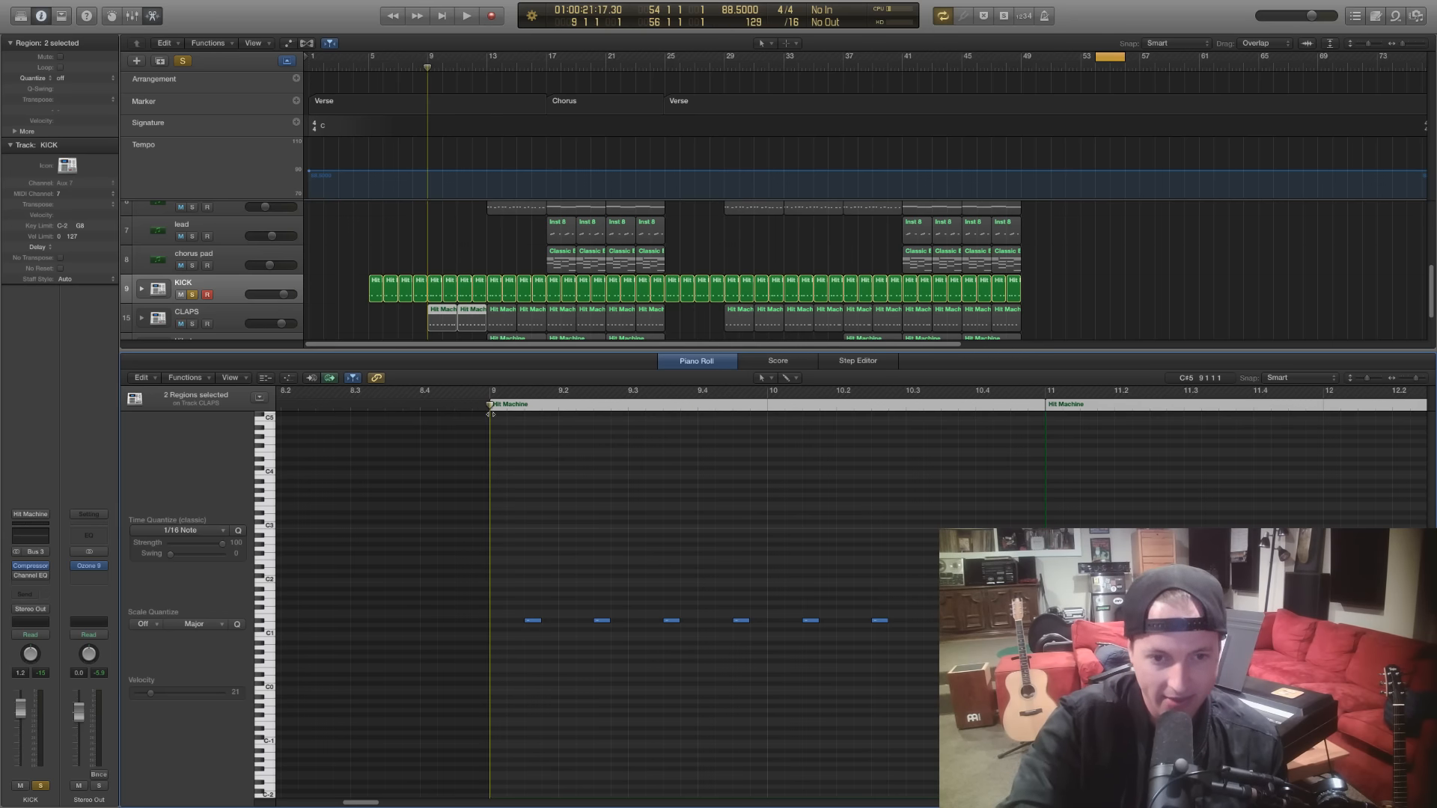
# Add the CLAPS track to the solo and play the clap pattern from bar 9 to the end of bar 12
pyautogui.click(195, 325)
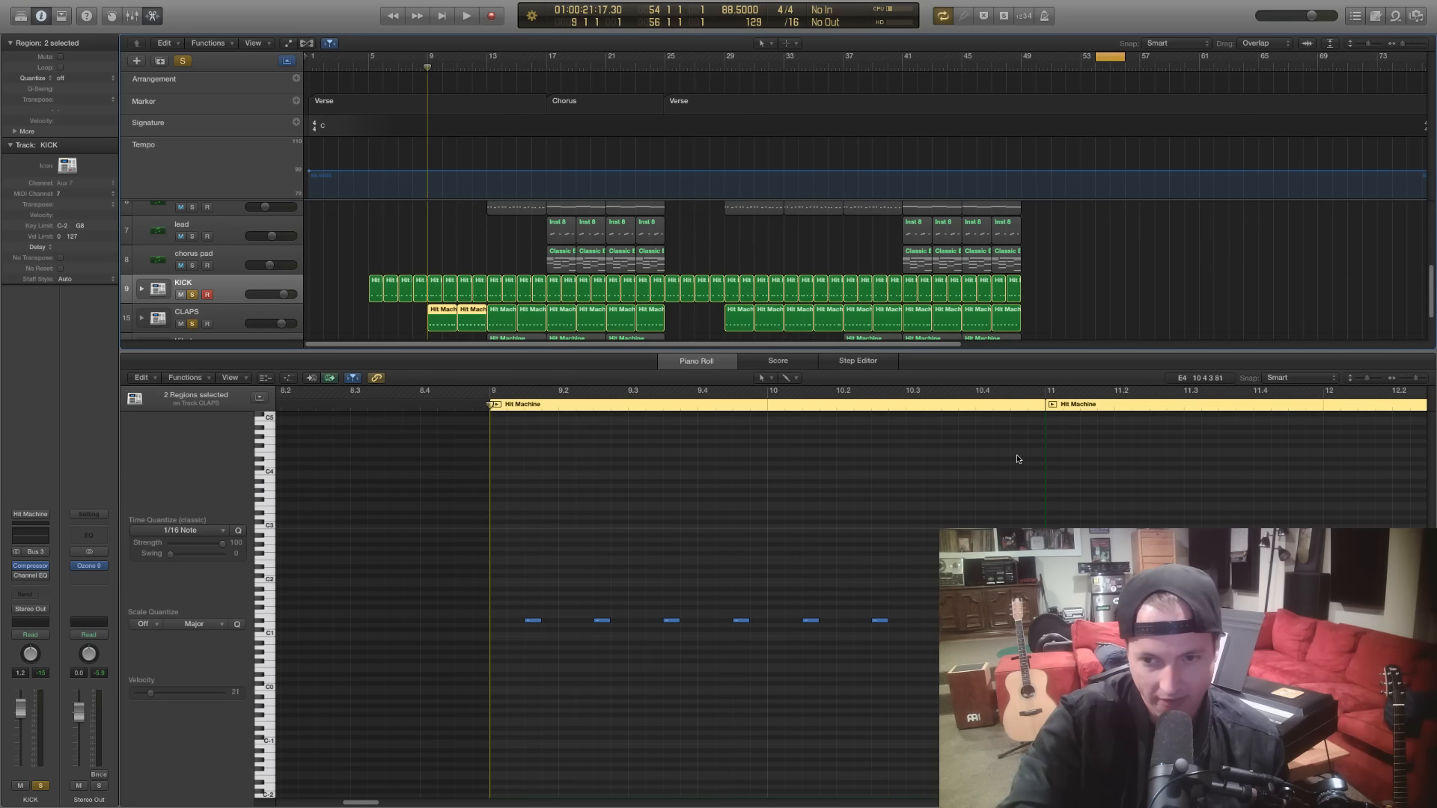
pyautogui.moveTo(492, 411); pyautogui.dragTo(937, 448)
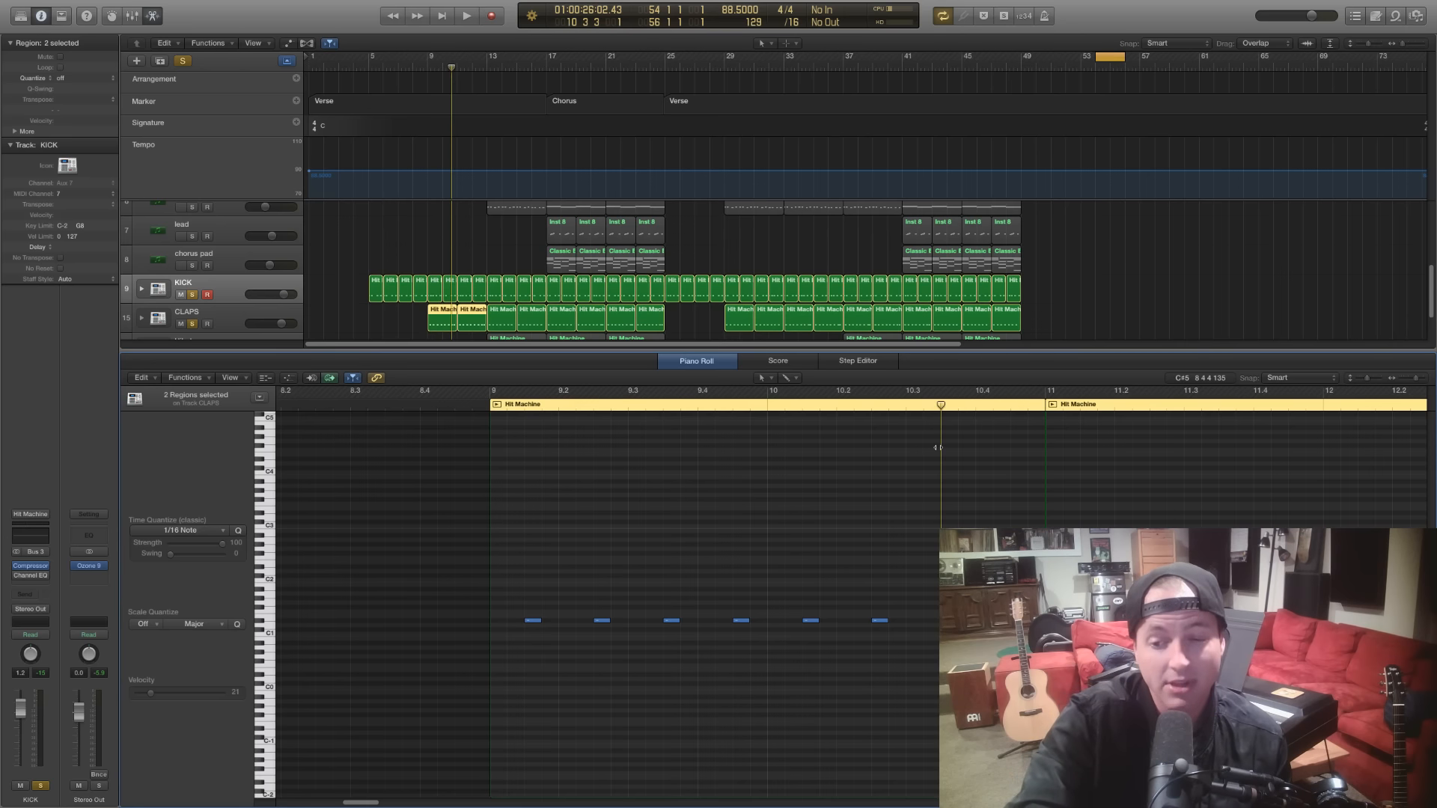
pyautogui.moveTo(938, 448); pyautogui.dragTo(750, 461)
pyautogui.click(487, 408)
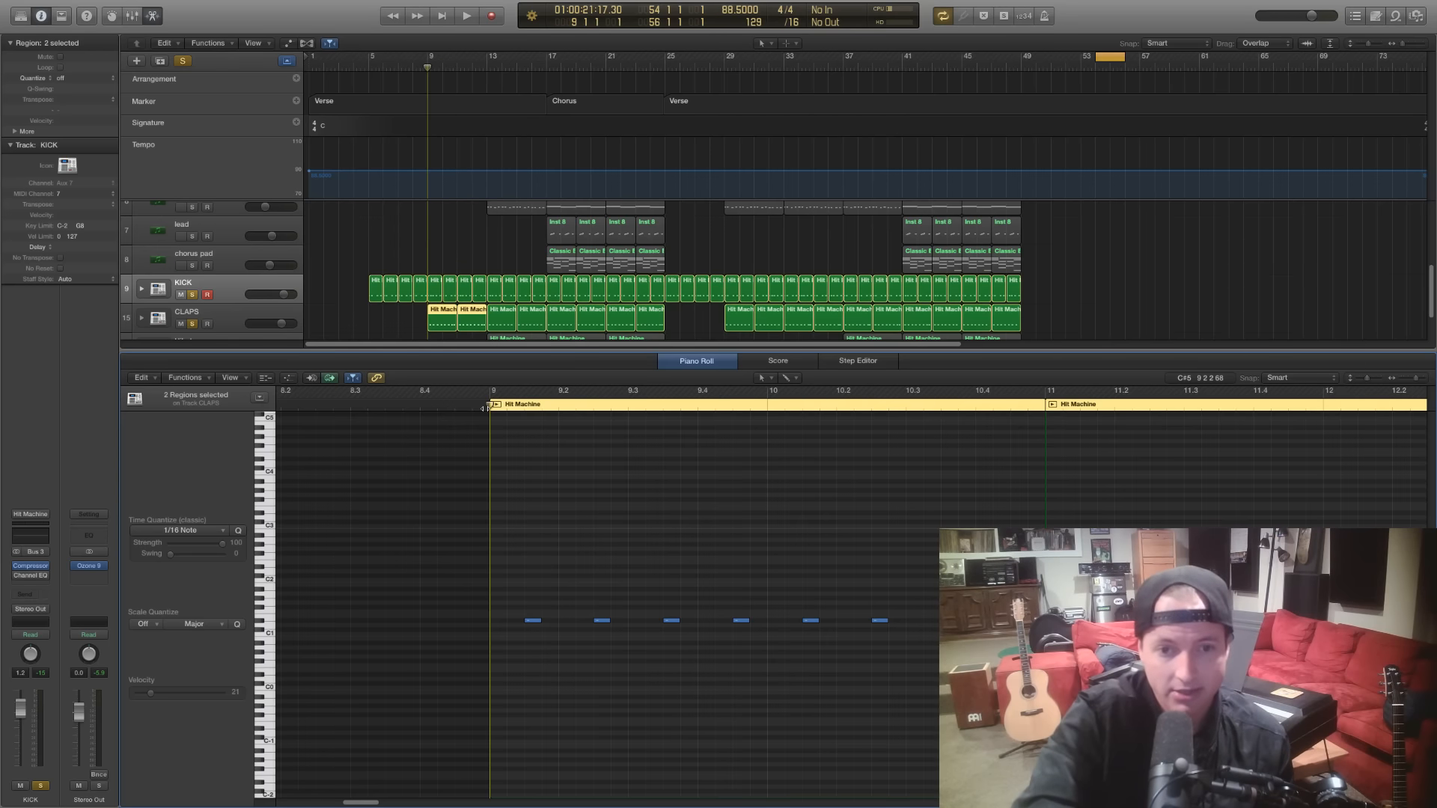
pyautogui.press('space')
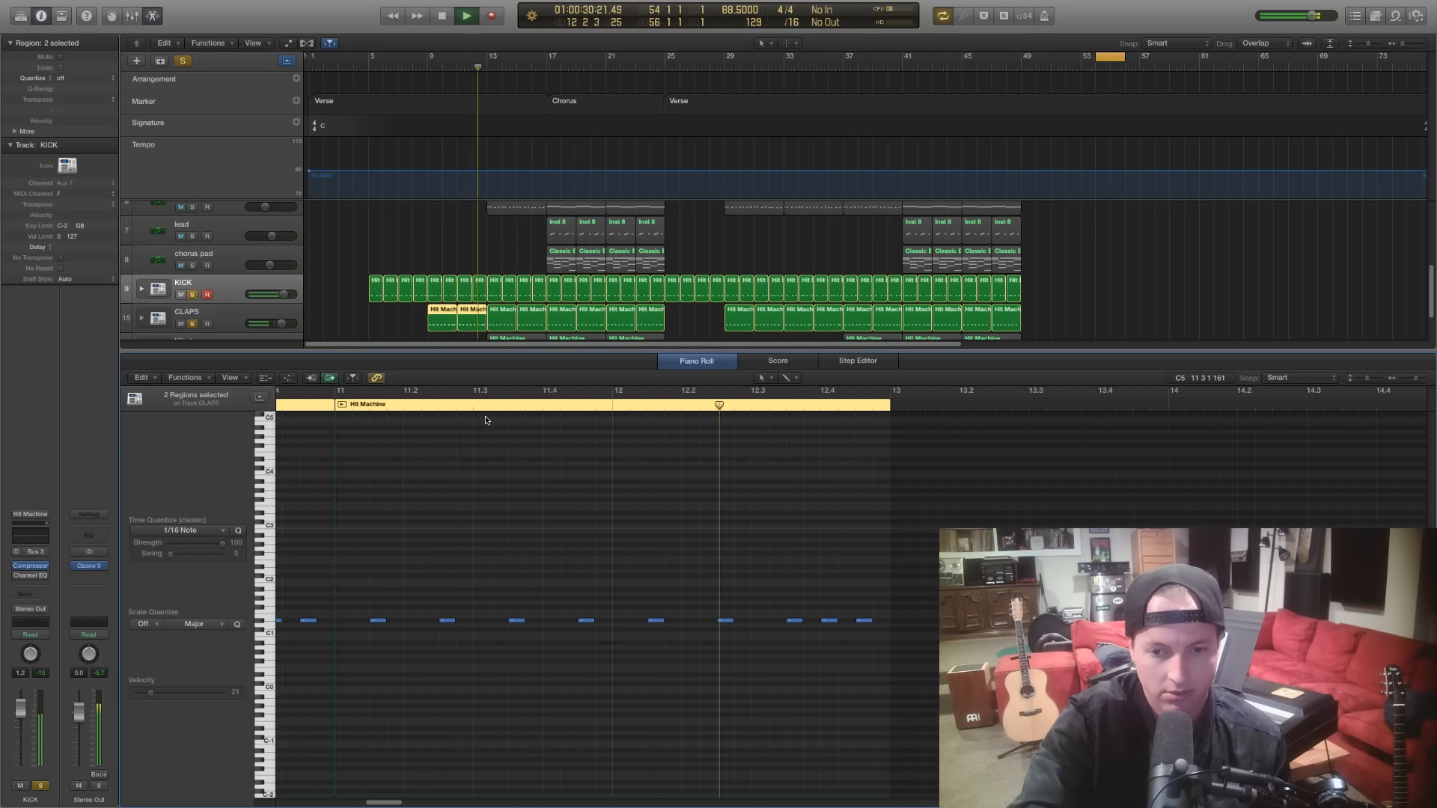
pyautogui.press('space')
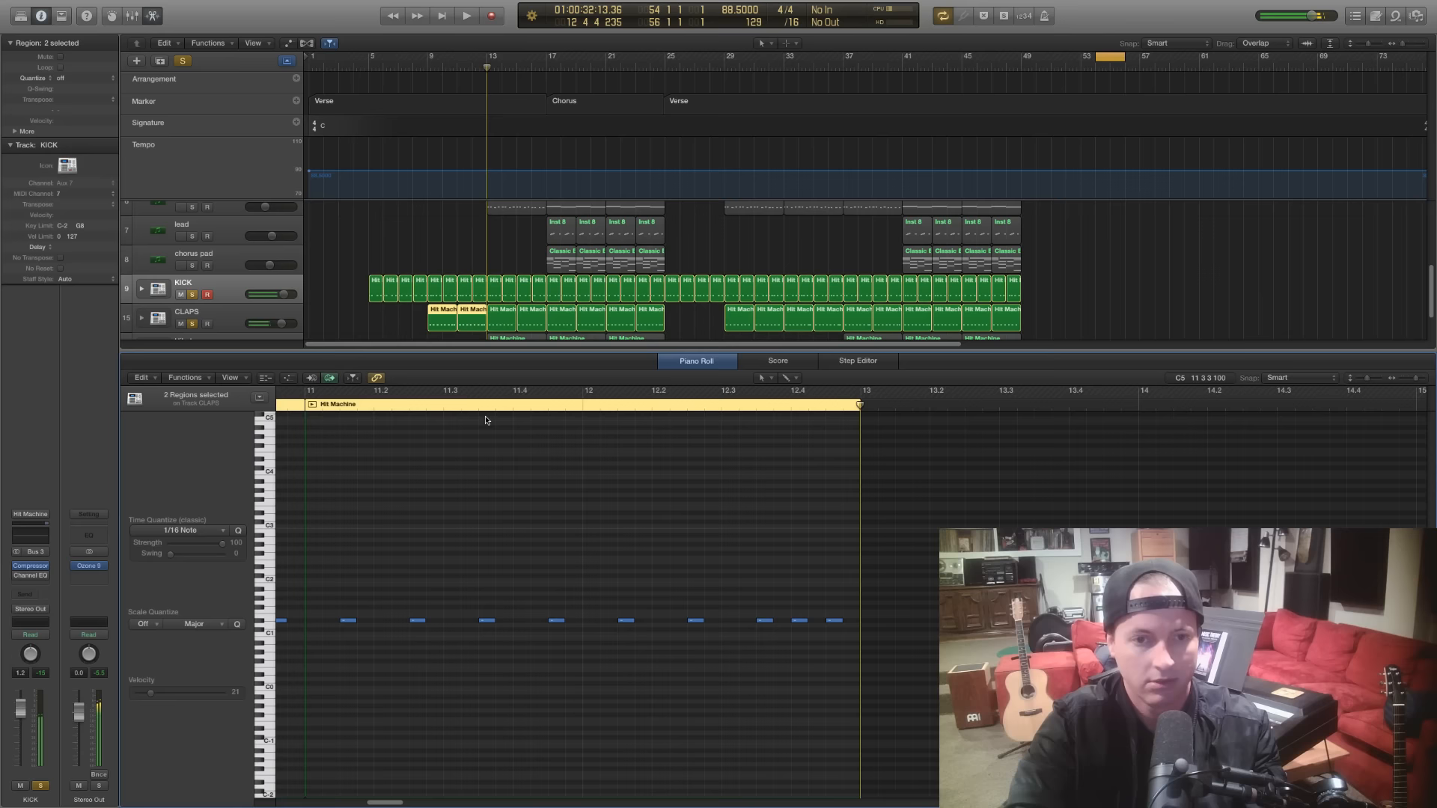
# Review the clap pattern of bars 9–12, close the Piano Roll and add the Hihat track to the solo
pyautogui.hscroll(-3, 507, 560)
pyautogui.hscroll(-4, 506, 560)
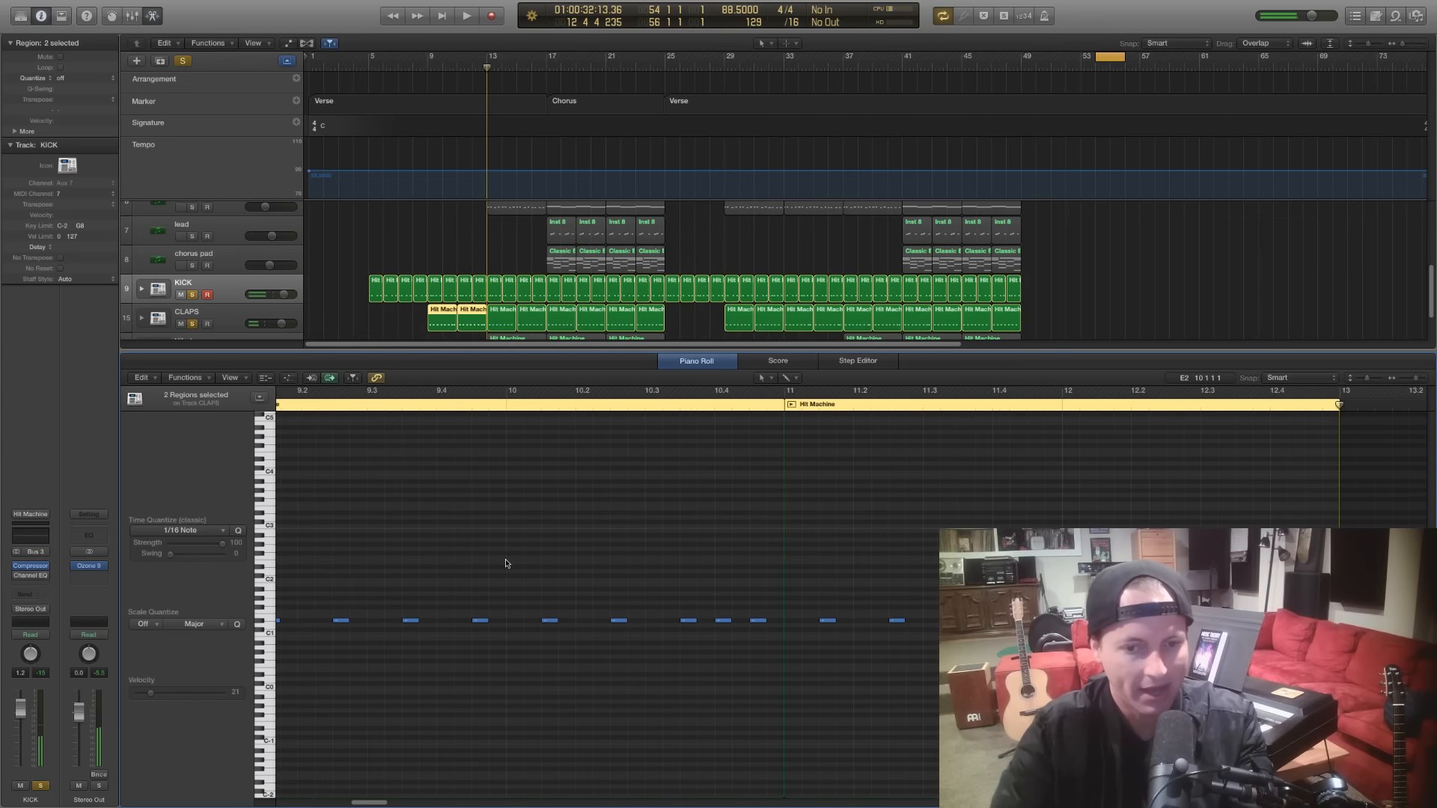
pyautogui.press('super+Left')
pyautogui.press('super+Left')
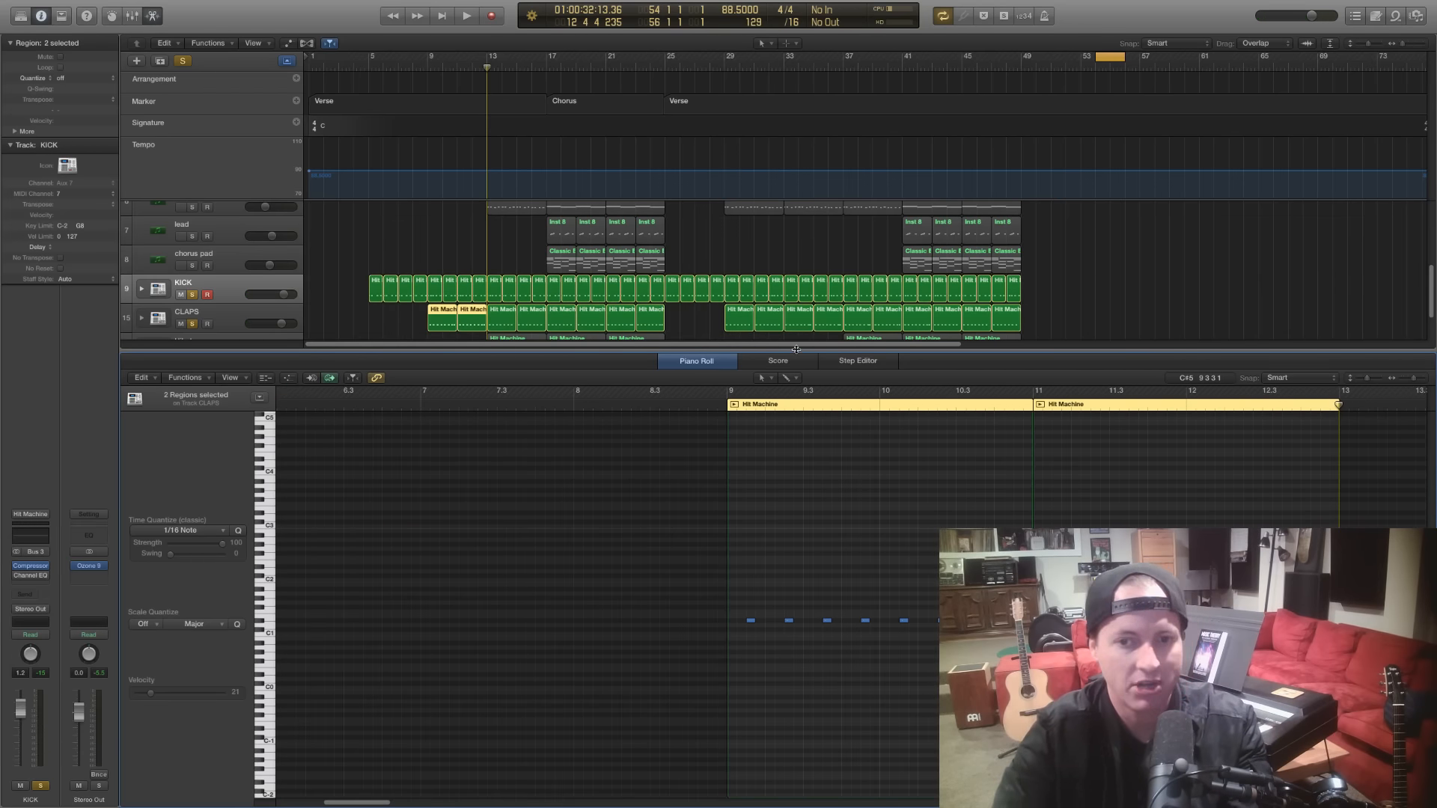
pyautogui.press('p')
pyautogui.click(193, 512)
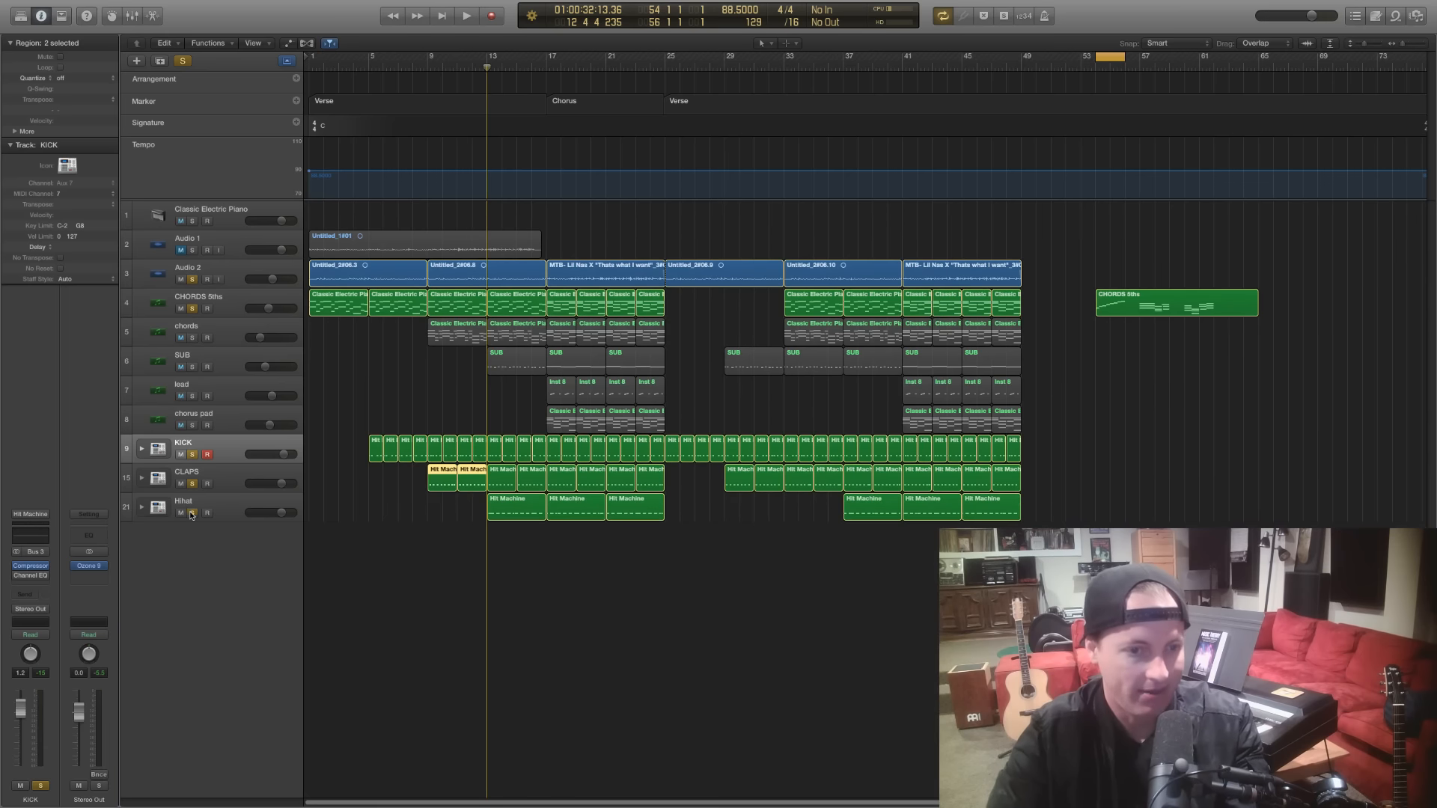
# Open the first Hihat region in the Piano Roll, select its notes to examine the pattern of bars 13–16, and close the editor
pyautogui.doubleClick(515, 505)
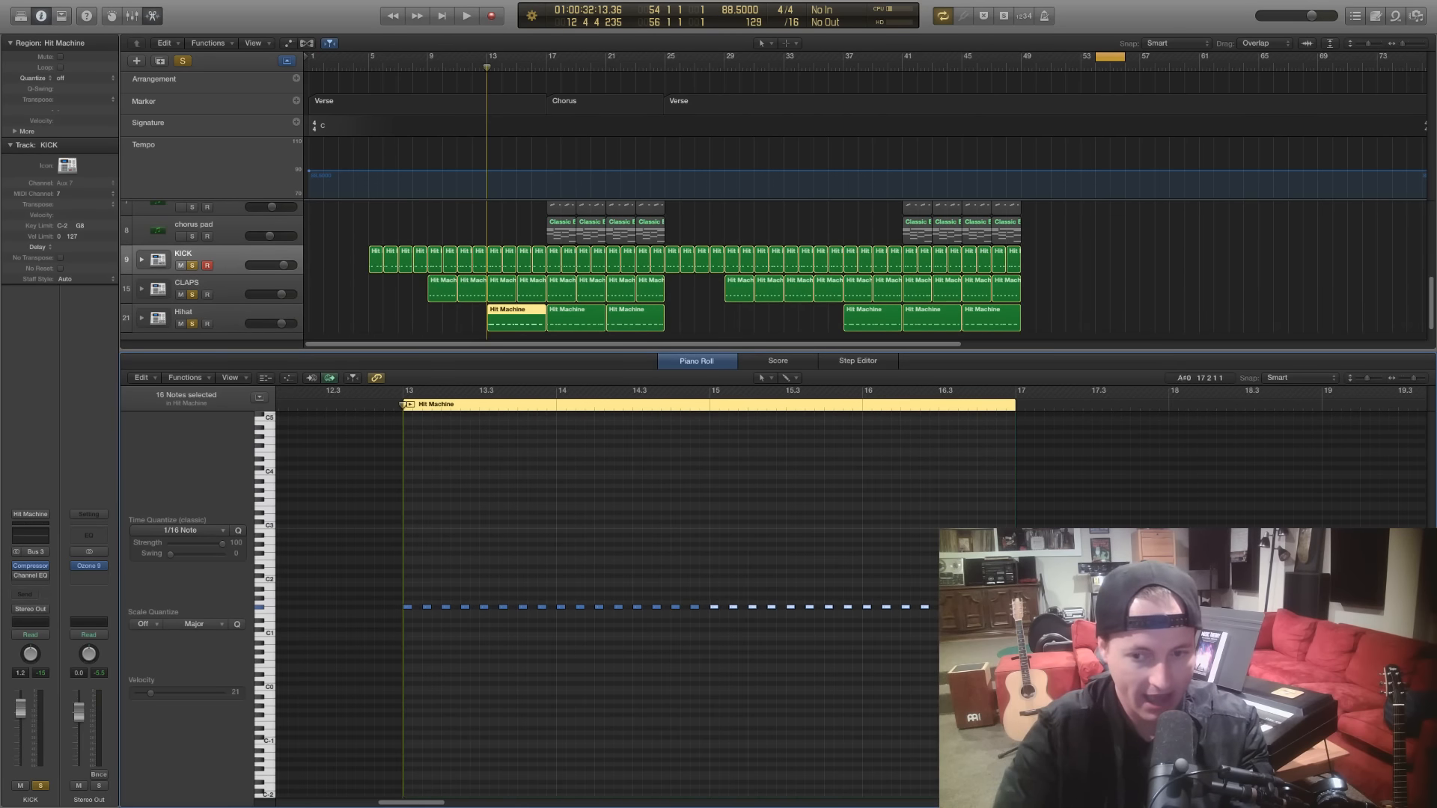
pyautogui.moveTo(1051, 634); pyautogui.dragTo(377, 617)
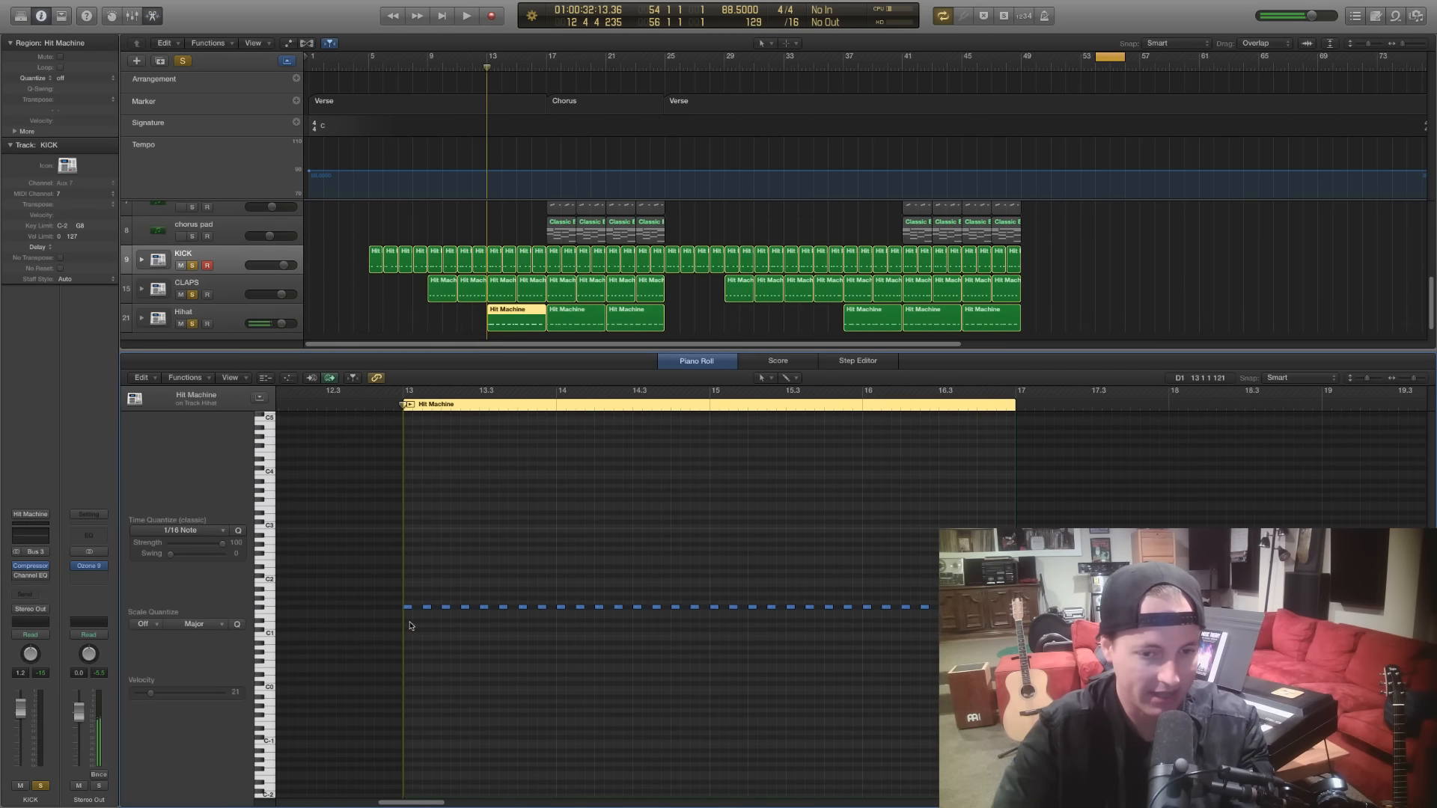
pyautogui.press('p')
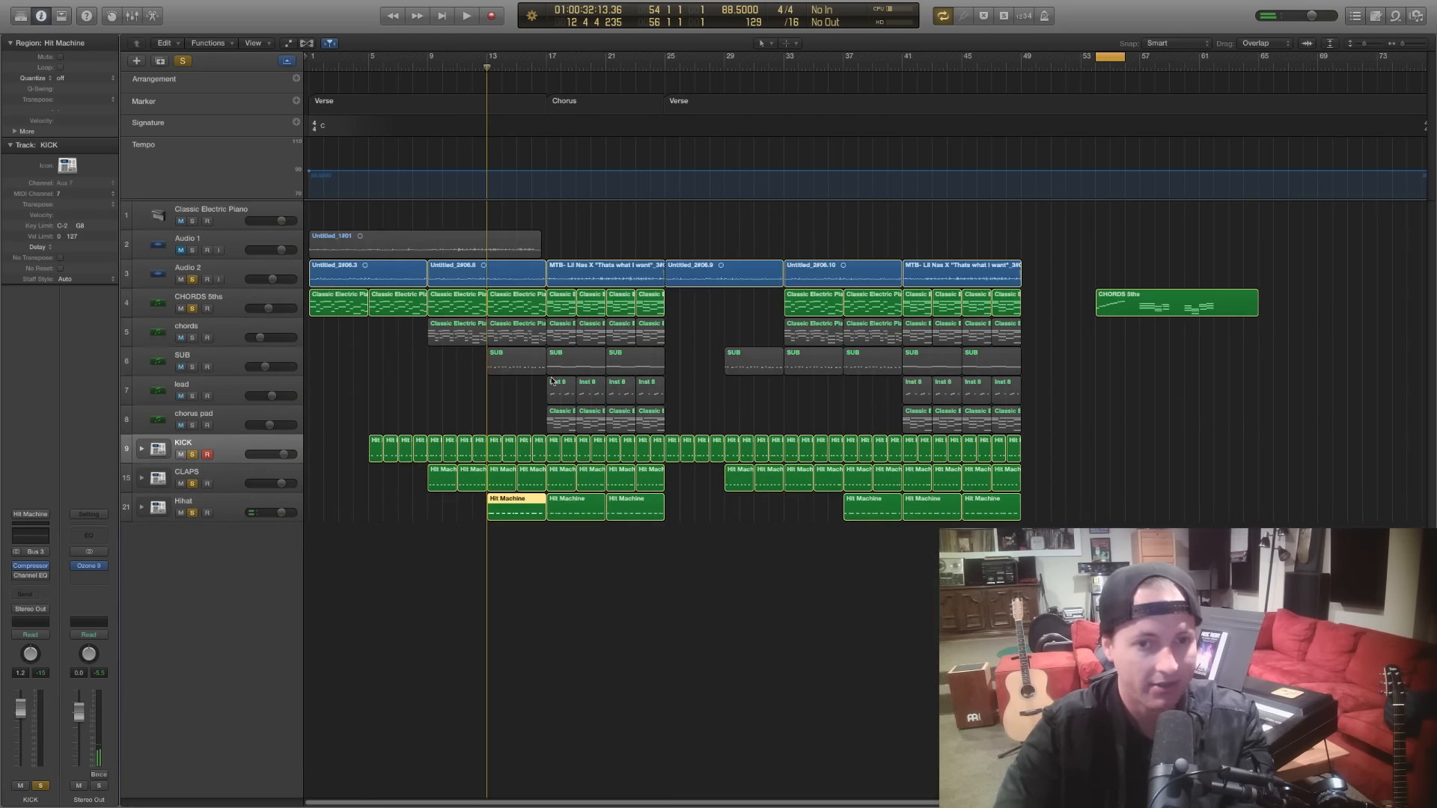
# Add the SUB track to the solo and open its first region, at bar 13, in the Piano Roll
pyautogui.click(516, 418)
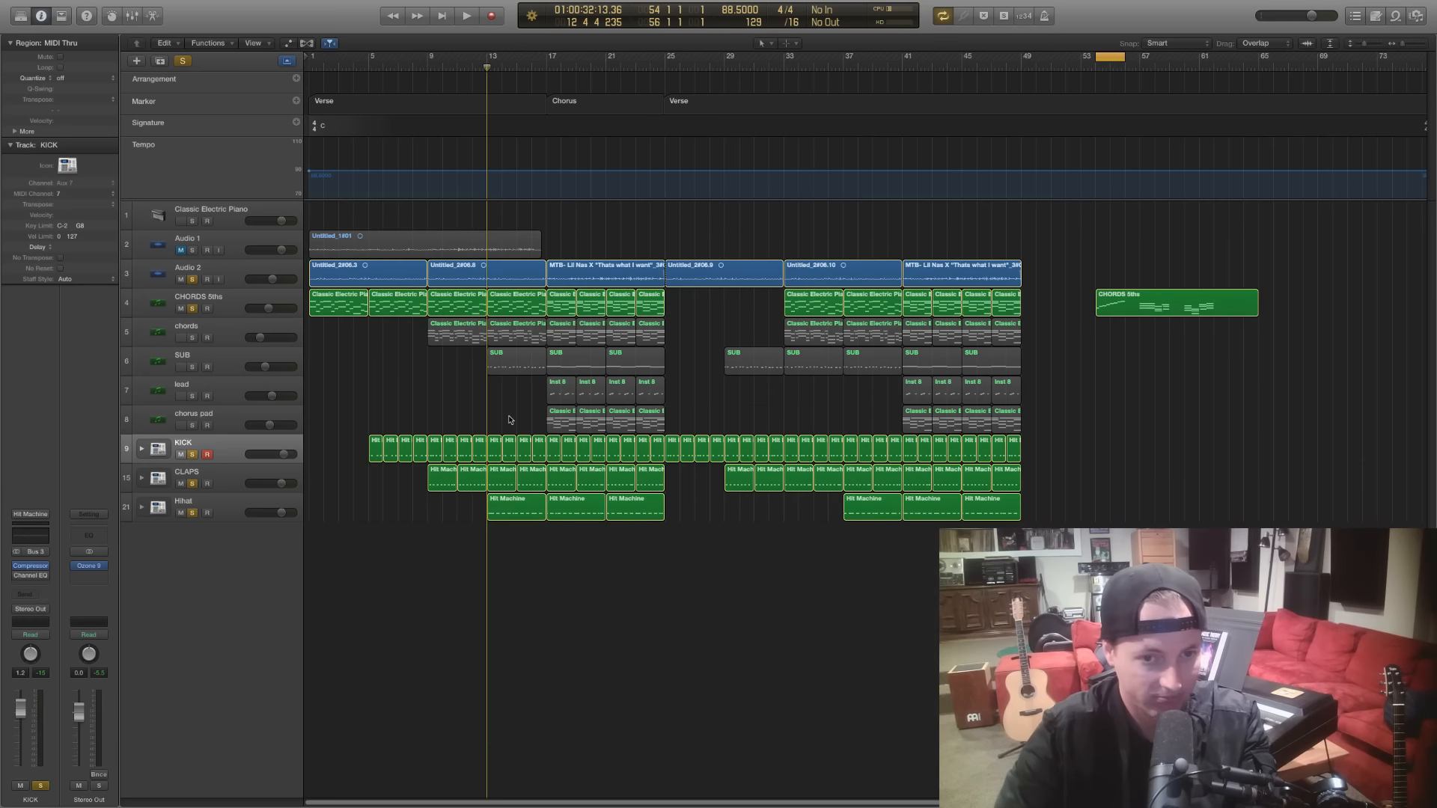
pyautogui.click(503, 367)
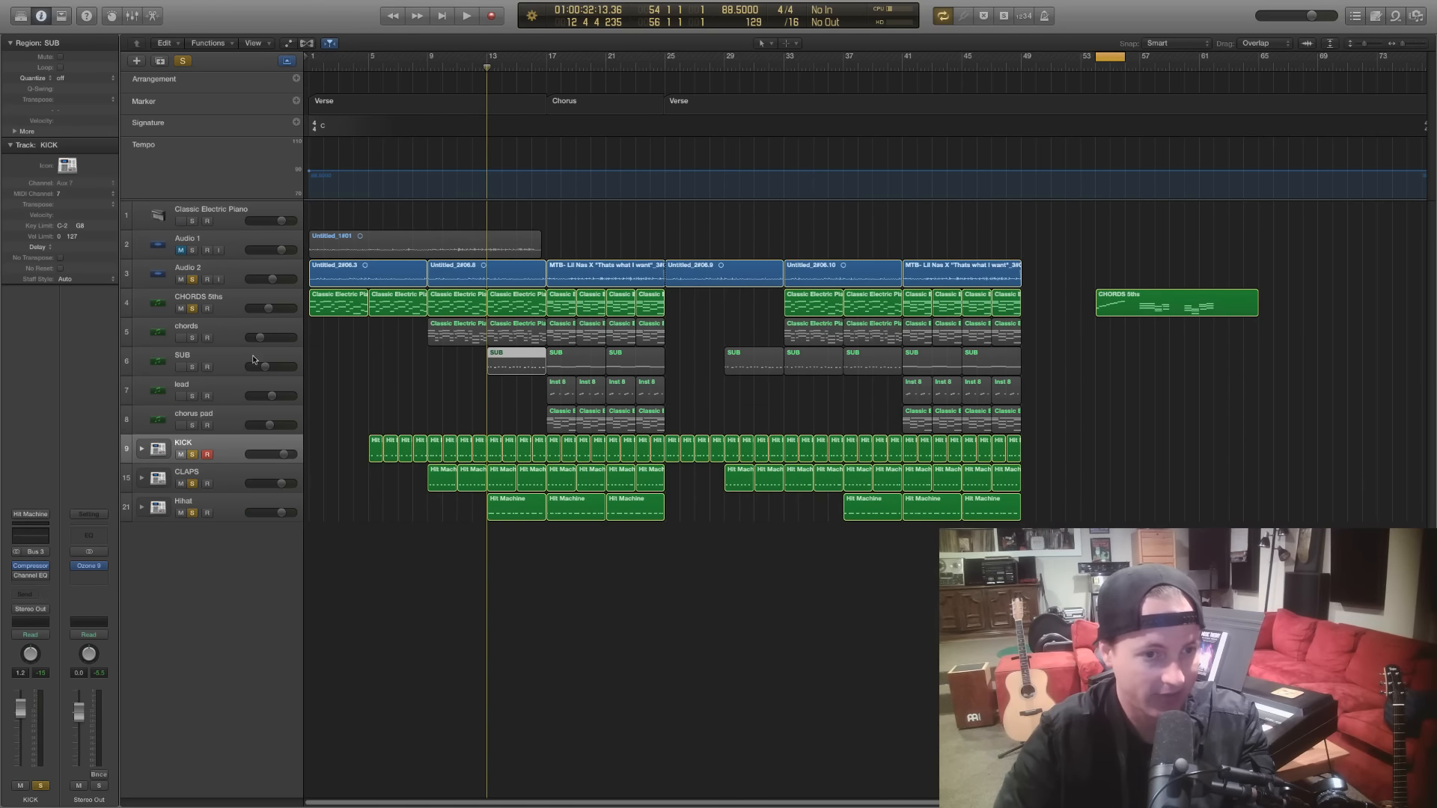
pyautogui.click(194, 367)
pyautogui.doubleClick(517, 367)
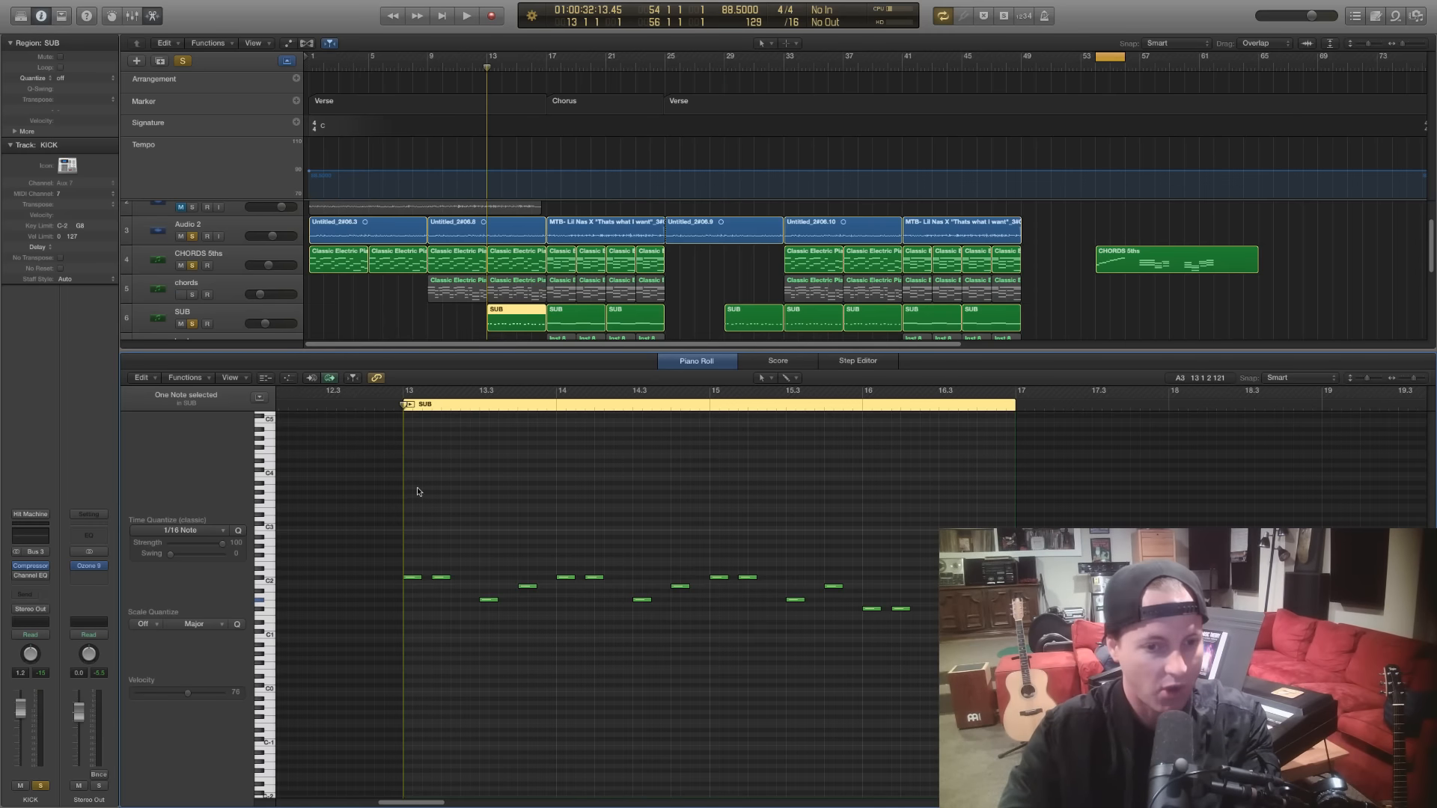
# Audition the individual bass notes of bar 13 in the SUB region and leave them deselected
pyautogui.press('super+Right')
pyautogui.press('super+Right')
pyautogui.hscroll(2, 419, 493)
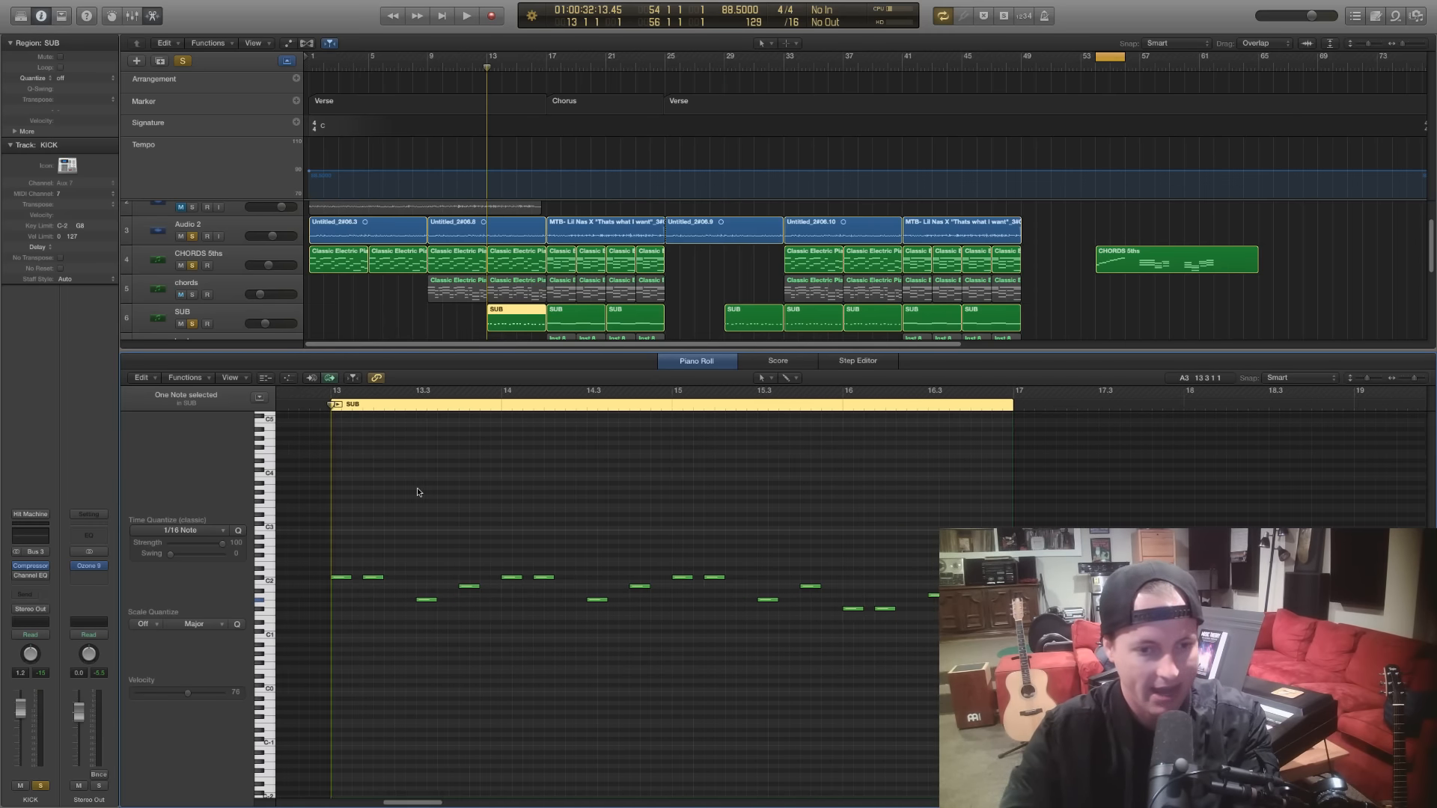
pyautogui.hscroll(-6, 419, 492)
pyautogui.hscroll(8, 418, 493)
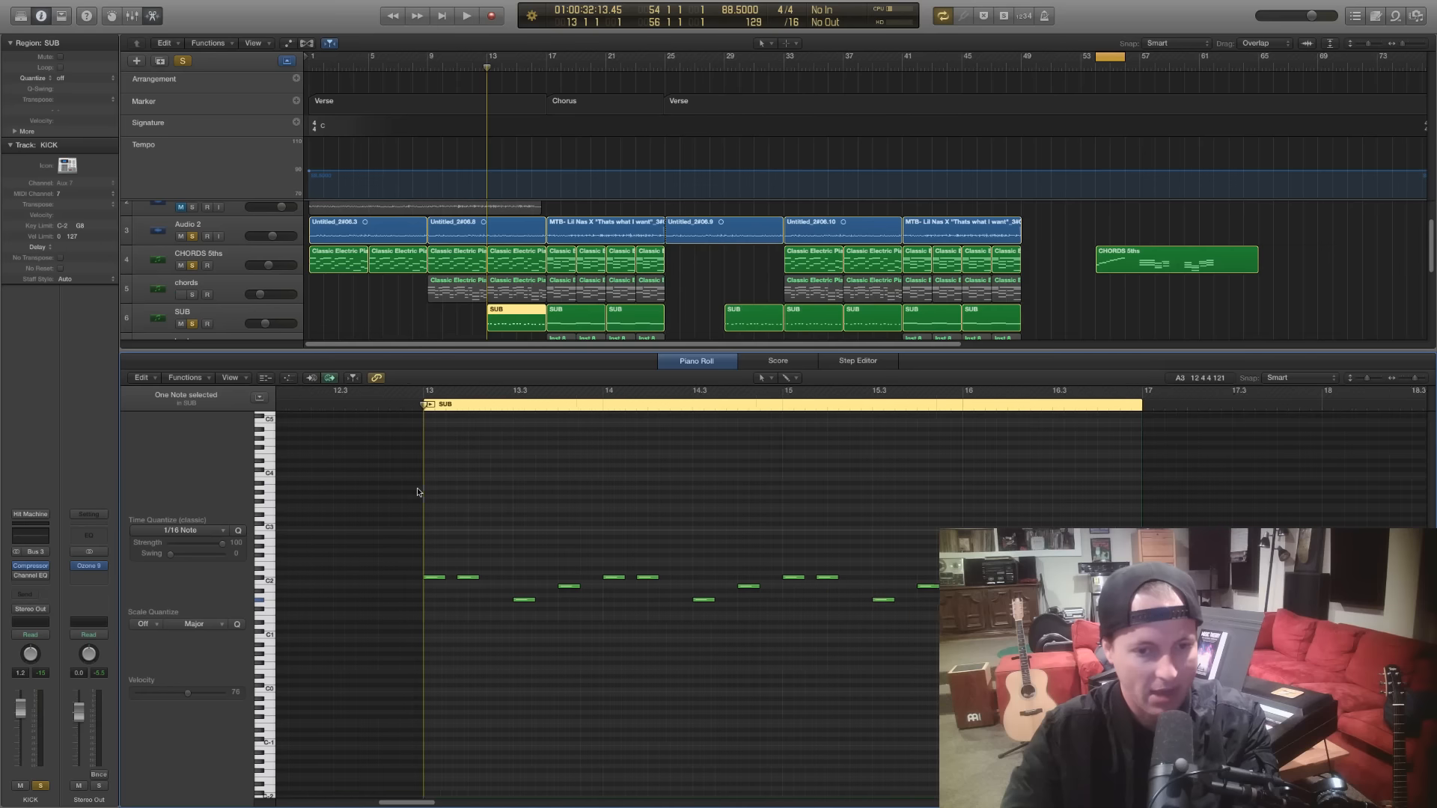
pyautogui.moveTo(455, 597); pyautogui.dragTo(399, 584)
pyautogui.click(440, 577)
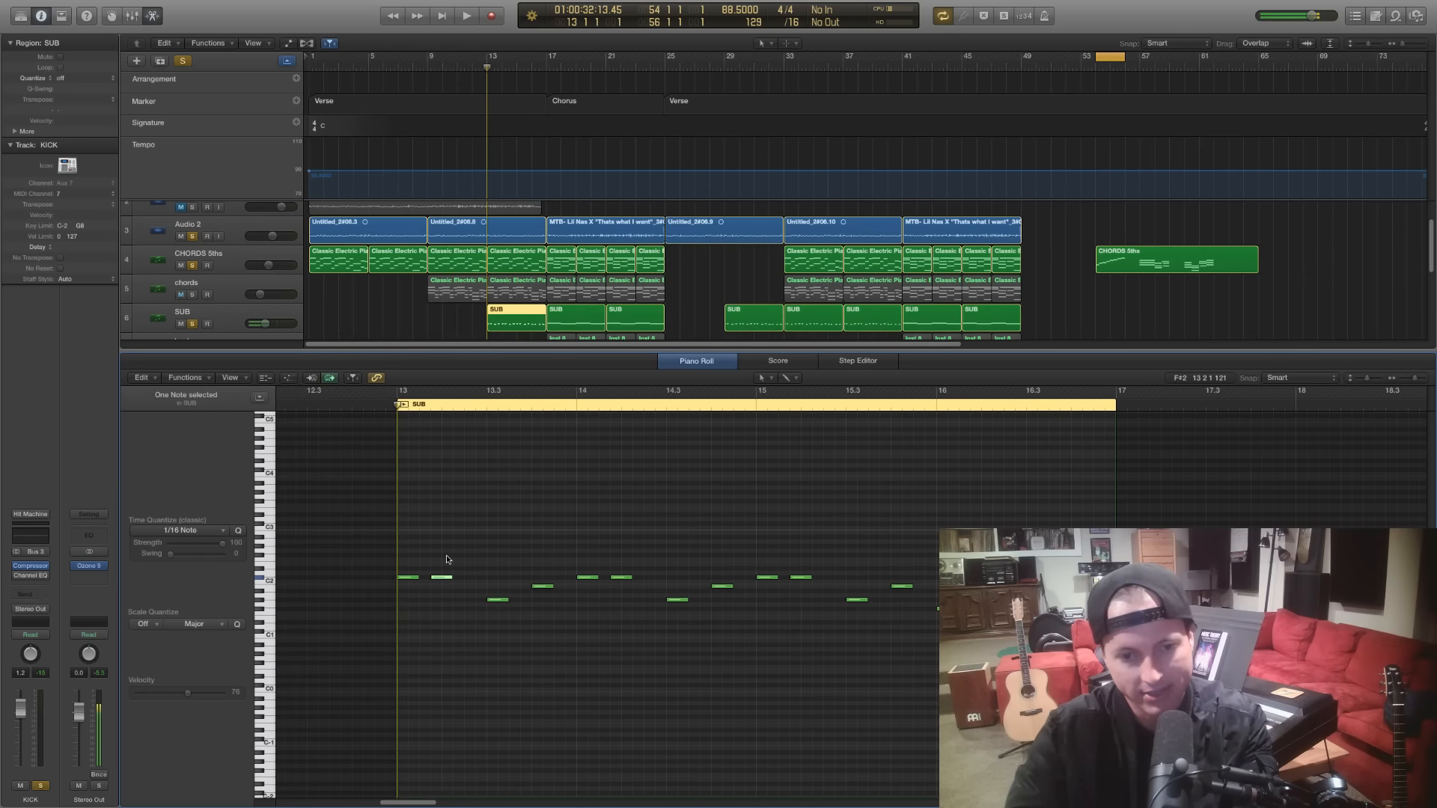
pyautogui.click(474, 616)
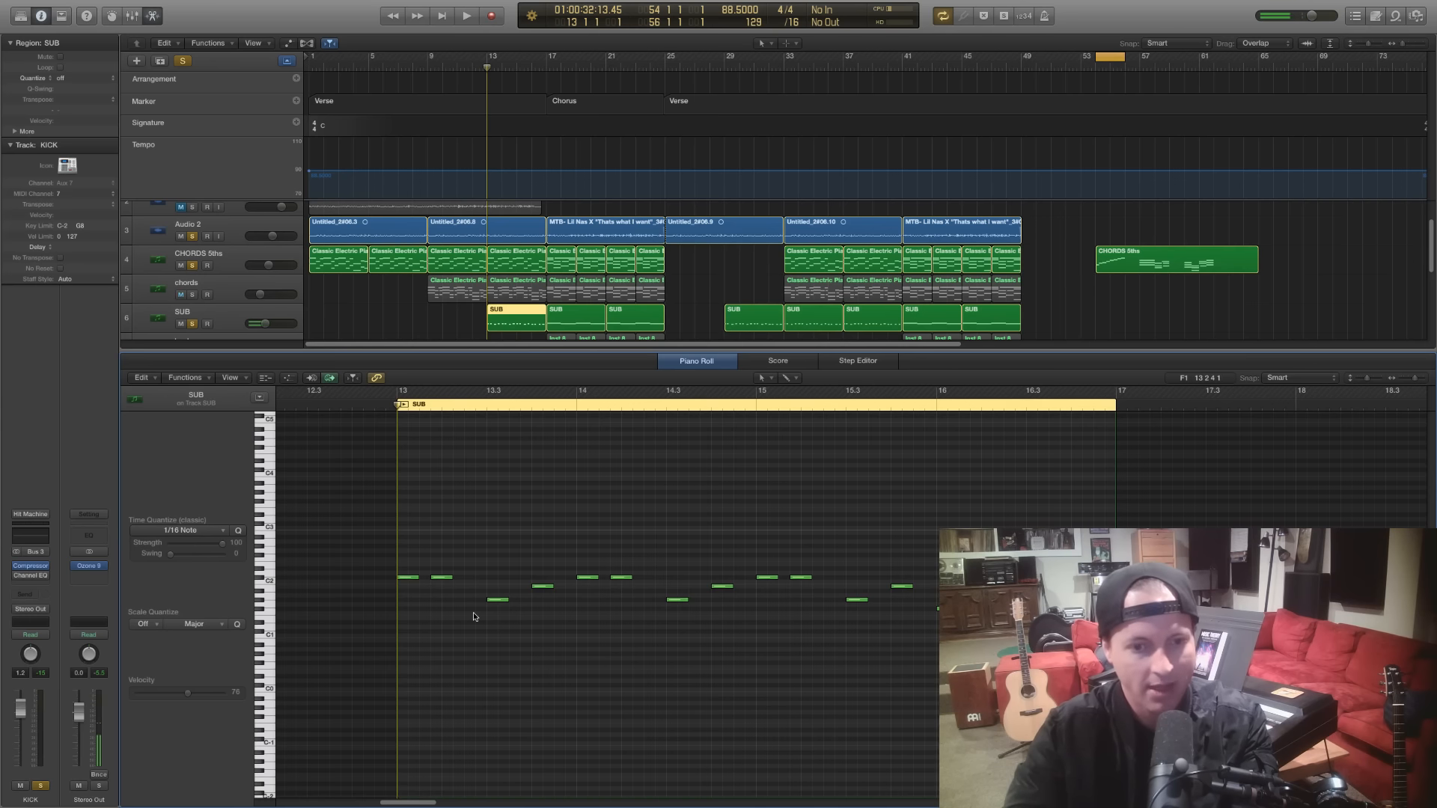
pyautogui.click(499, 599)
pyautogui.moveTo(569, 623); pyautogui.dragTo(547, 569)
pyautogui.click(565, 628)
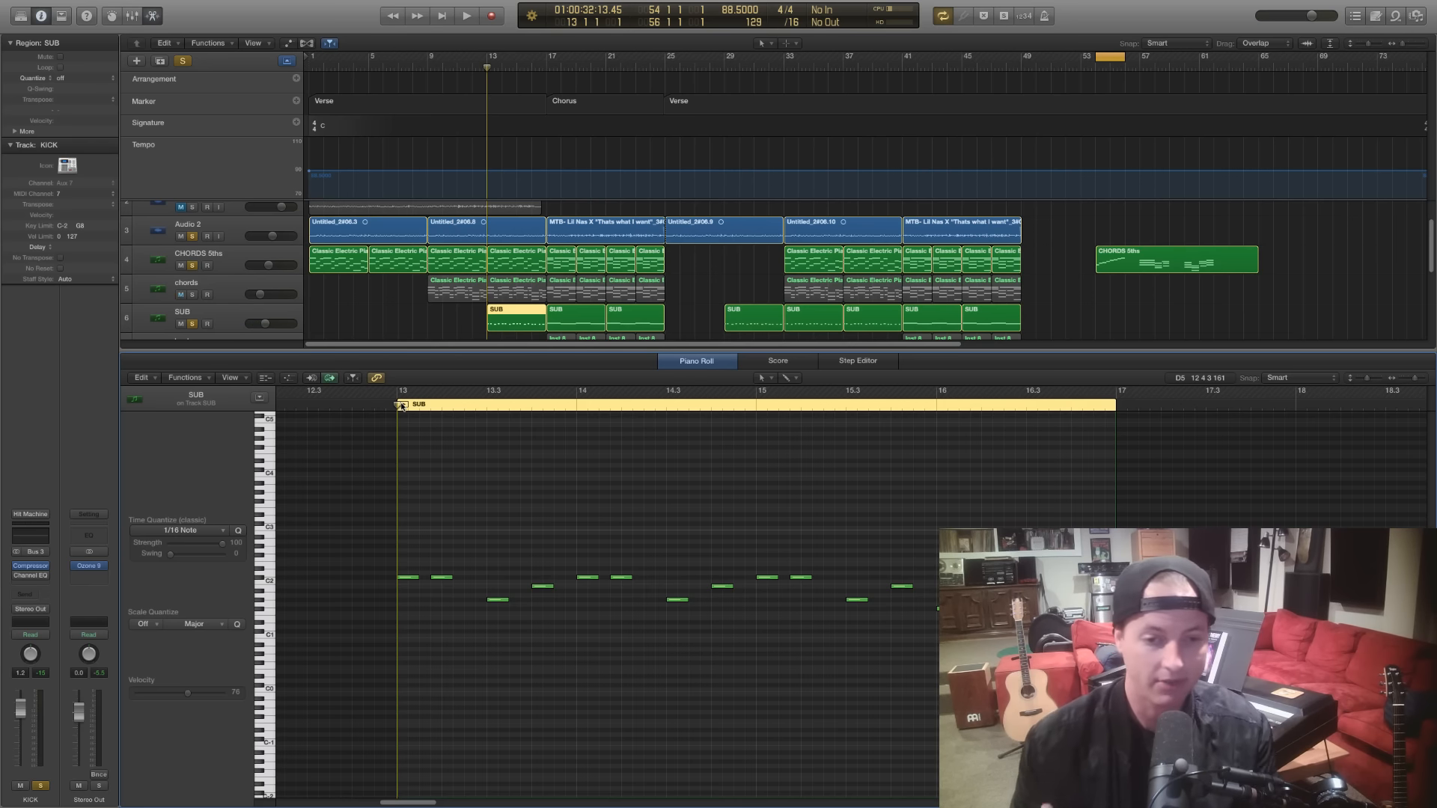
# Play the SUB bass pattern with the soloed tracks from bar 13 and stop in bar 15
pyautogui.press('space')
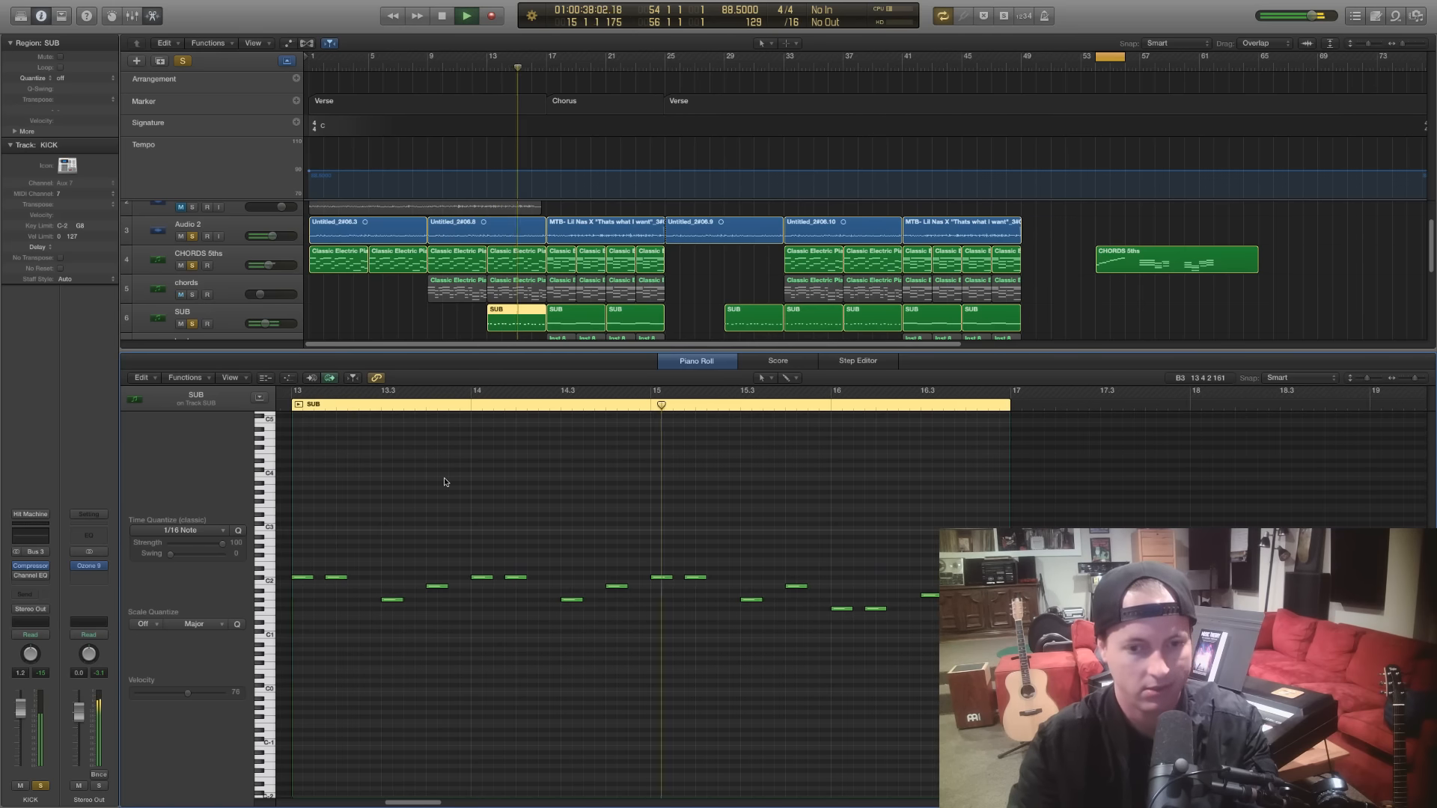
pyautogui.hscroll(-3, 449, 490)
pyautogui.press('space')
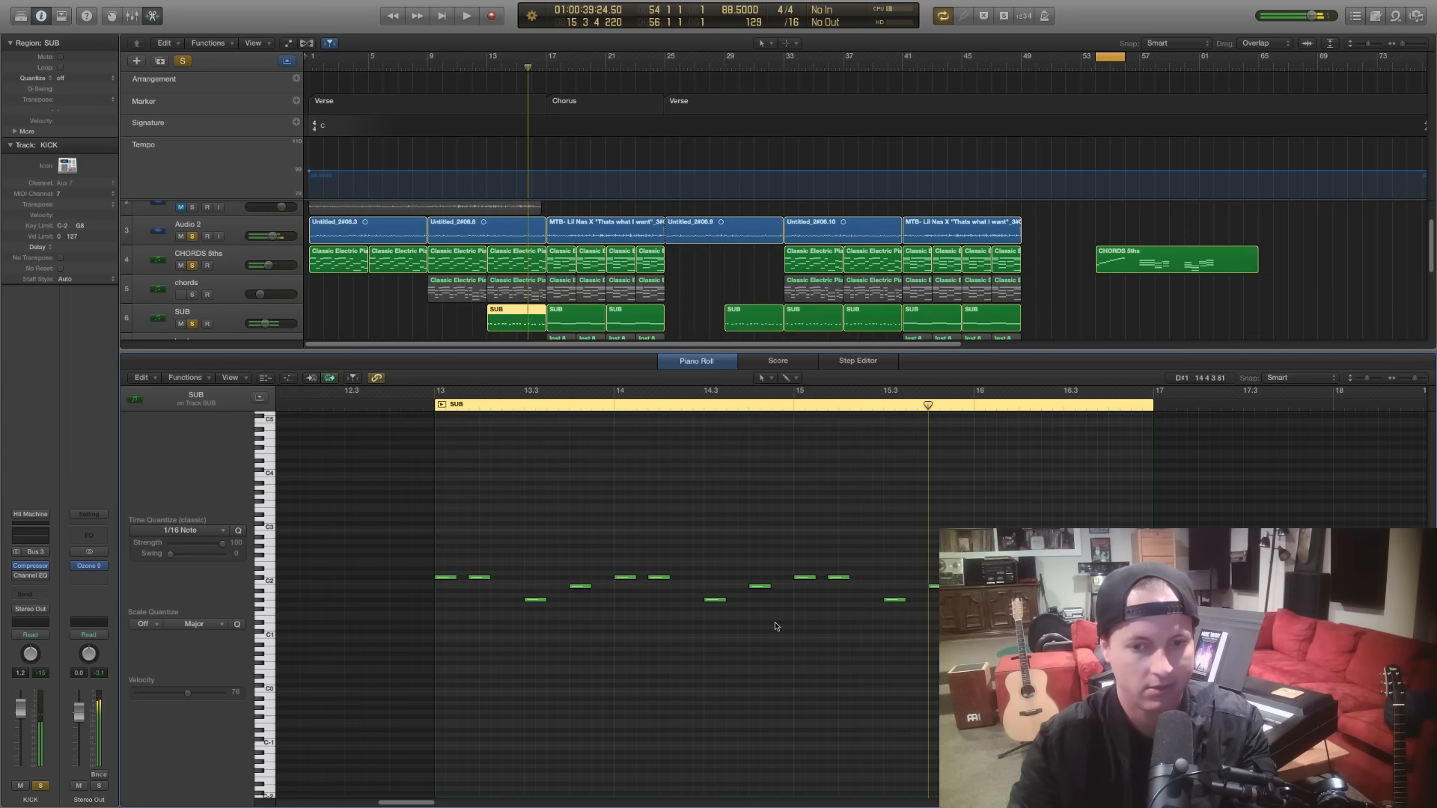
# Try shifting the last two bass notes of bars 13 and 14 a sixteenth note later and play from bar 13
pyautogui.moveTo(776, 626); pyautogui.dragTo(547, 602)
pyautogui.click(432, 405)
pyautogui.press('space')
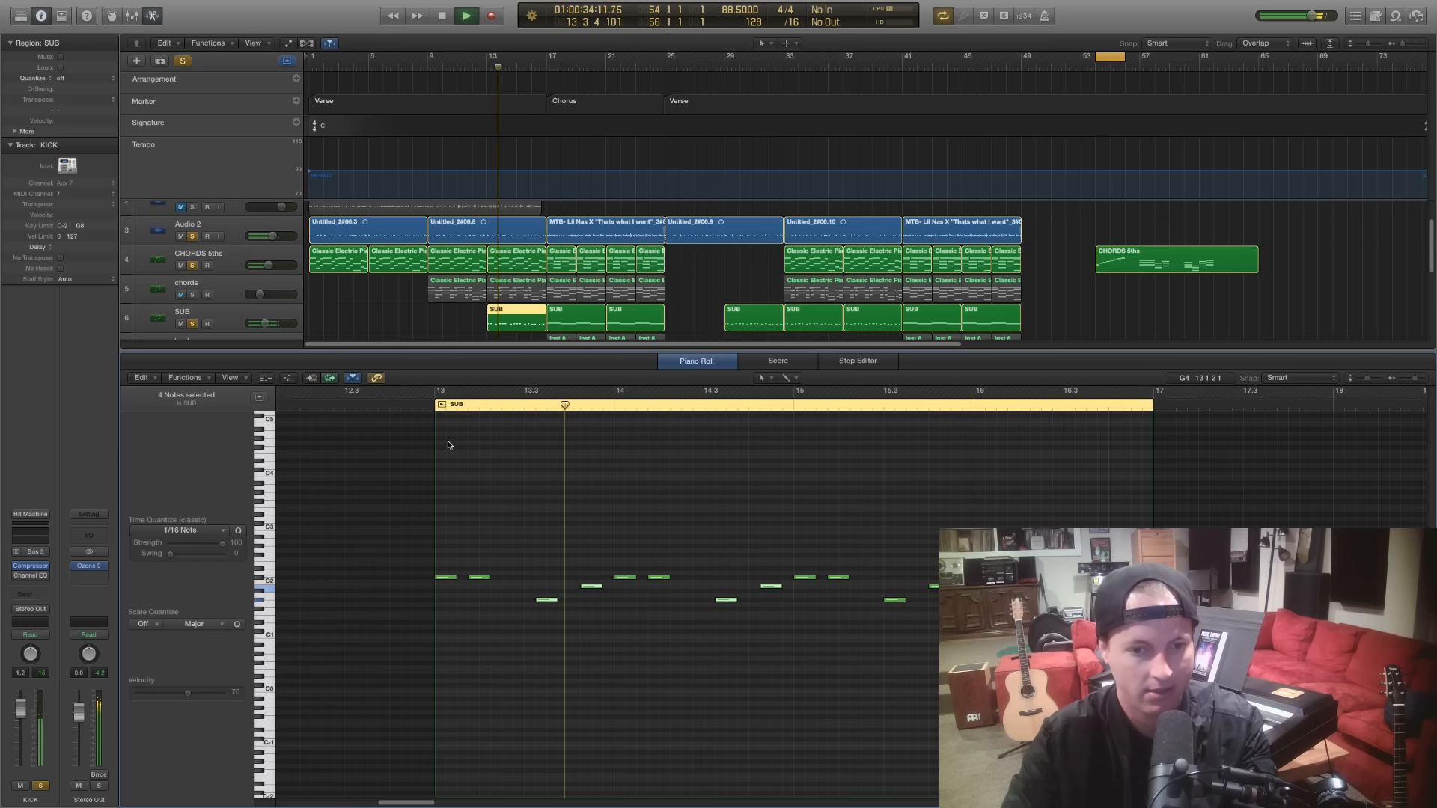
pyautogui.press('space')
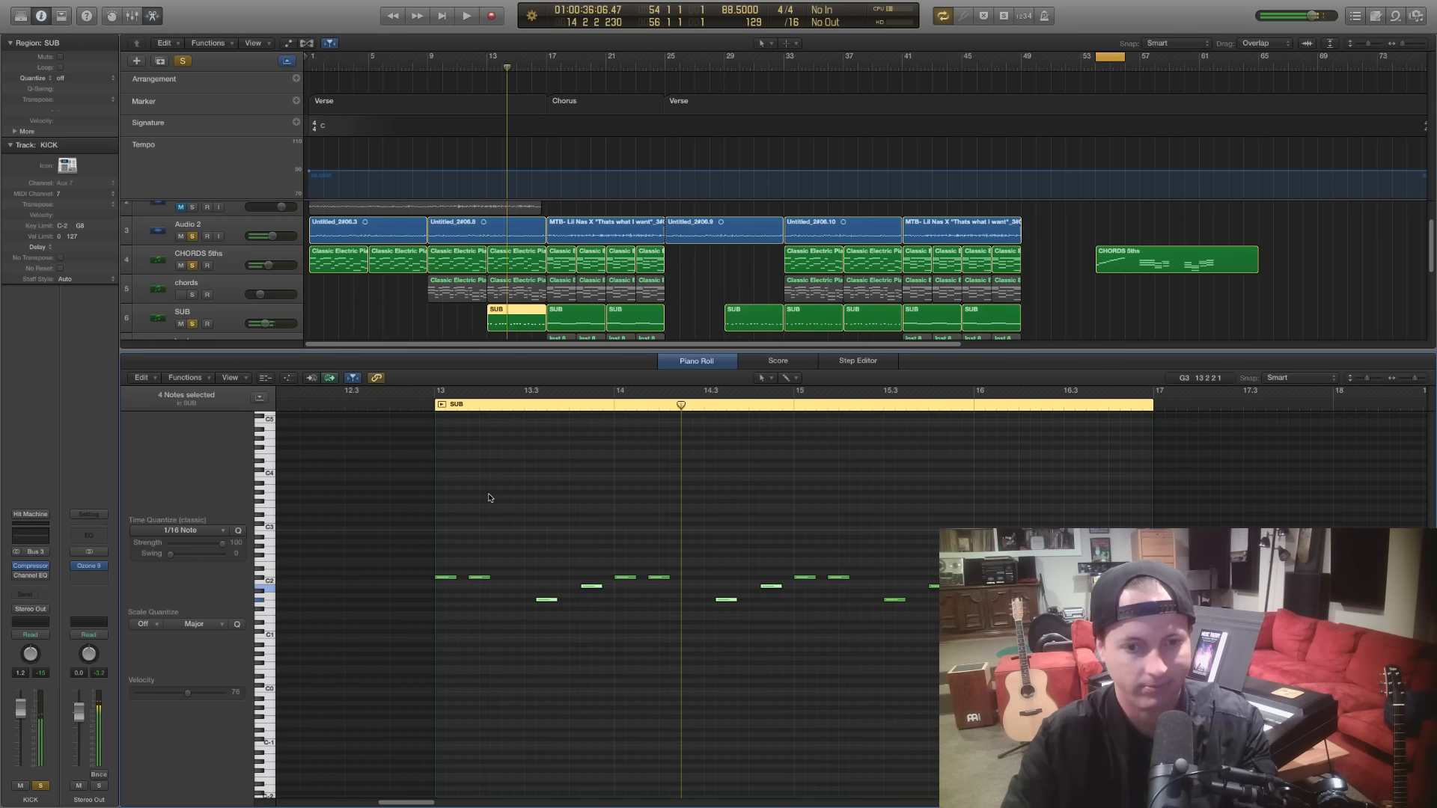
pyautogui.hotkey('alt', 'Left')
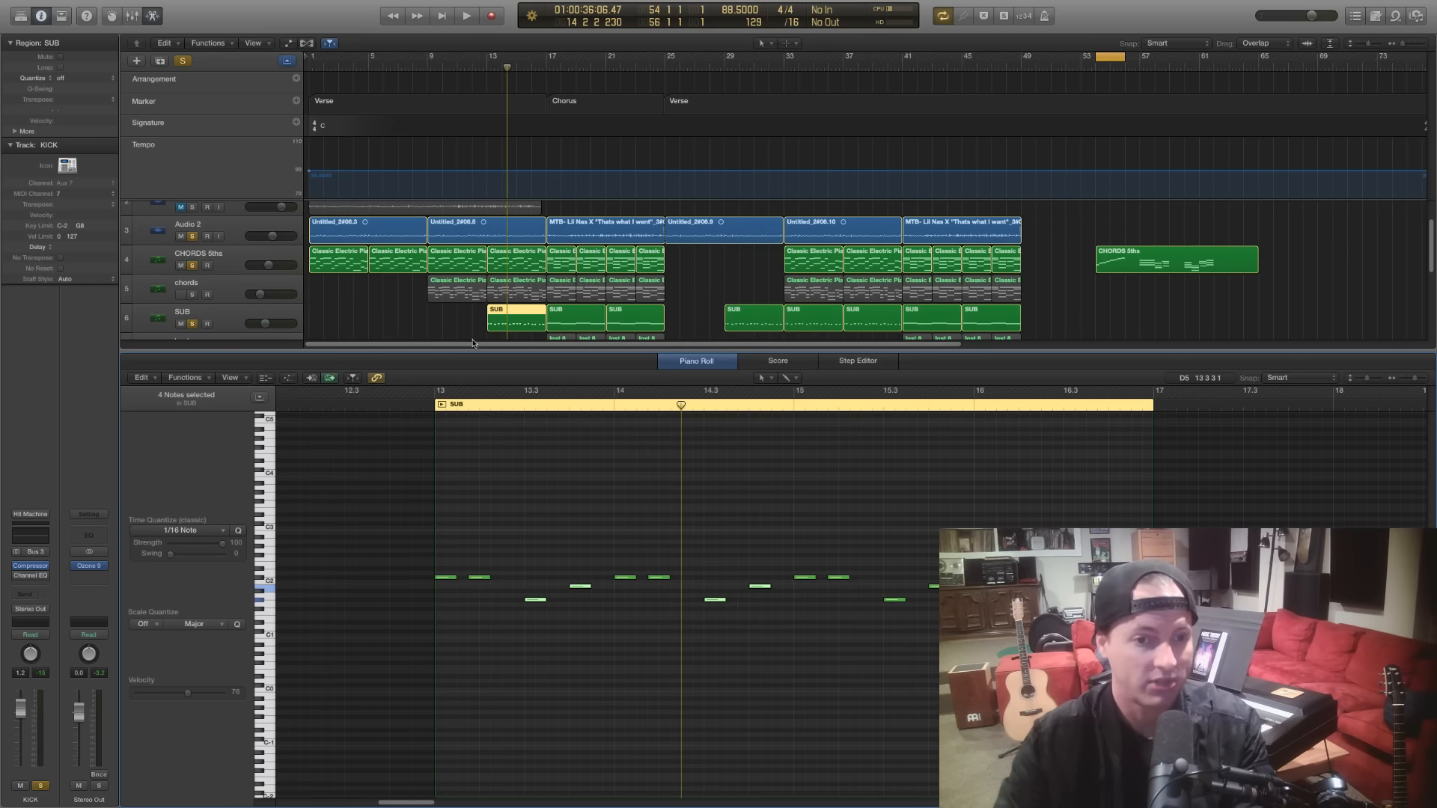
# Play the bass pattern from bar 13 to the start of bar 17, deselect its notes and review the pattern
pyautogui.click(442, 396)
pyautogui.press('space')
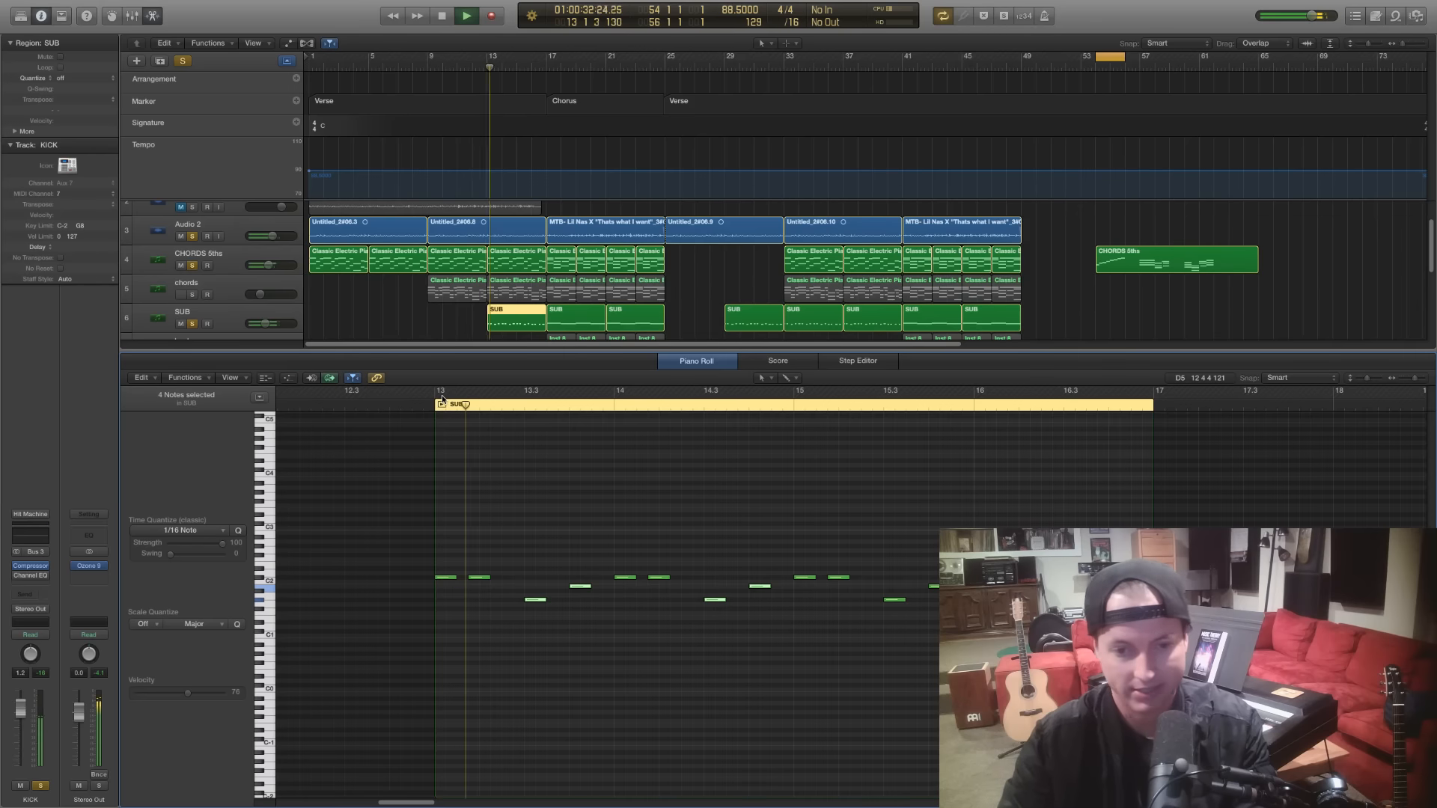
pyautogui.hscroll(1, 443, 398)
pyautogui.hscroll(2, 447, 400)
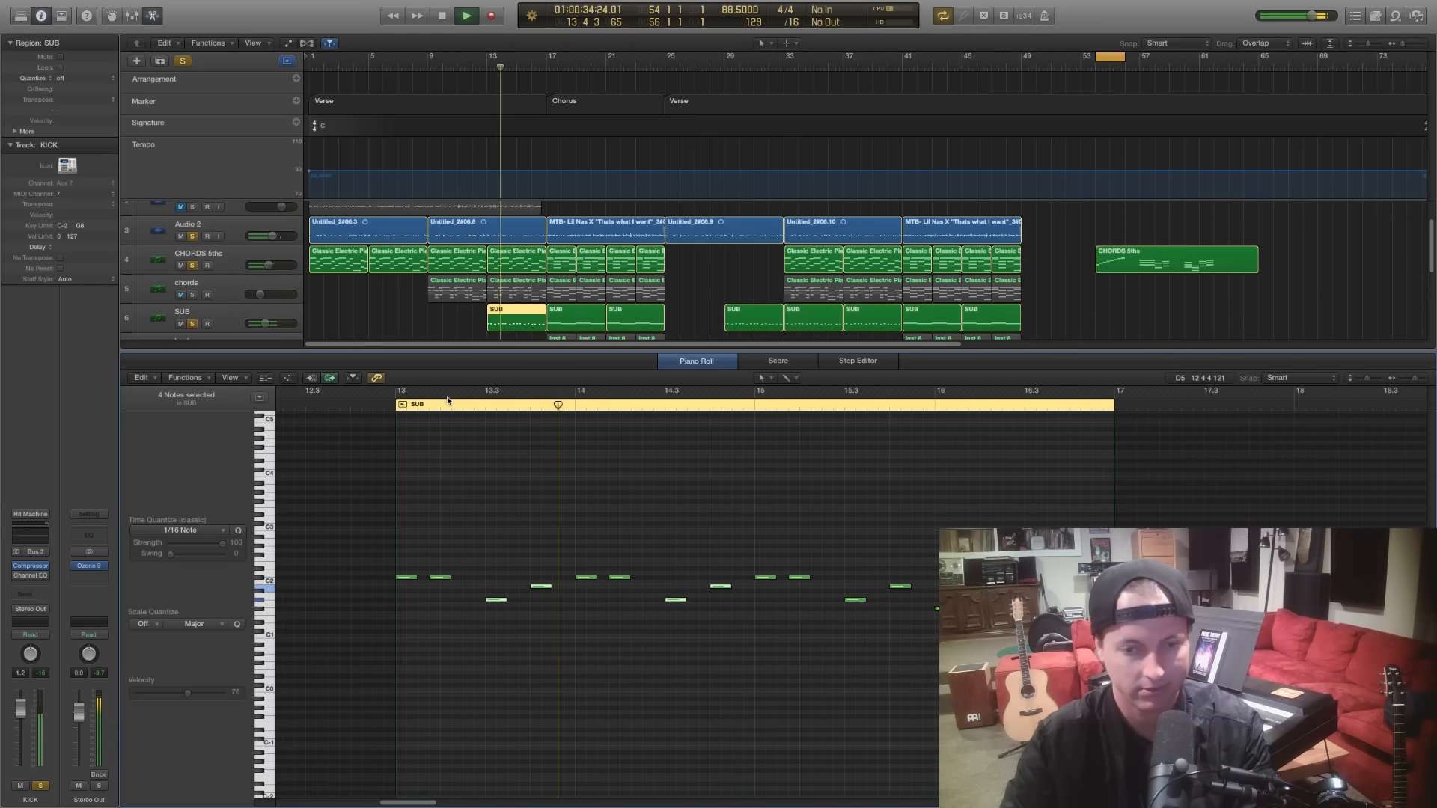
pyautogui.hscroll(5, 448, 401)
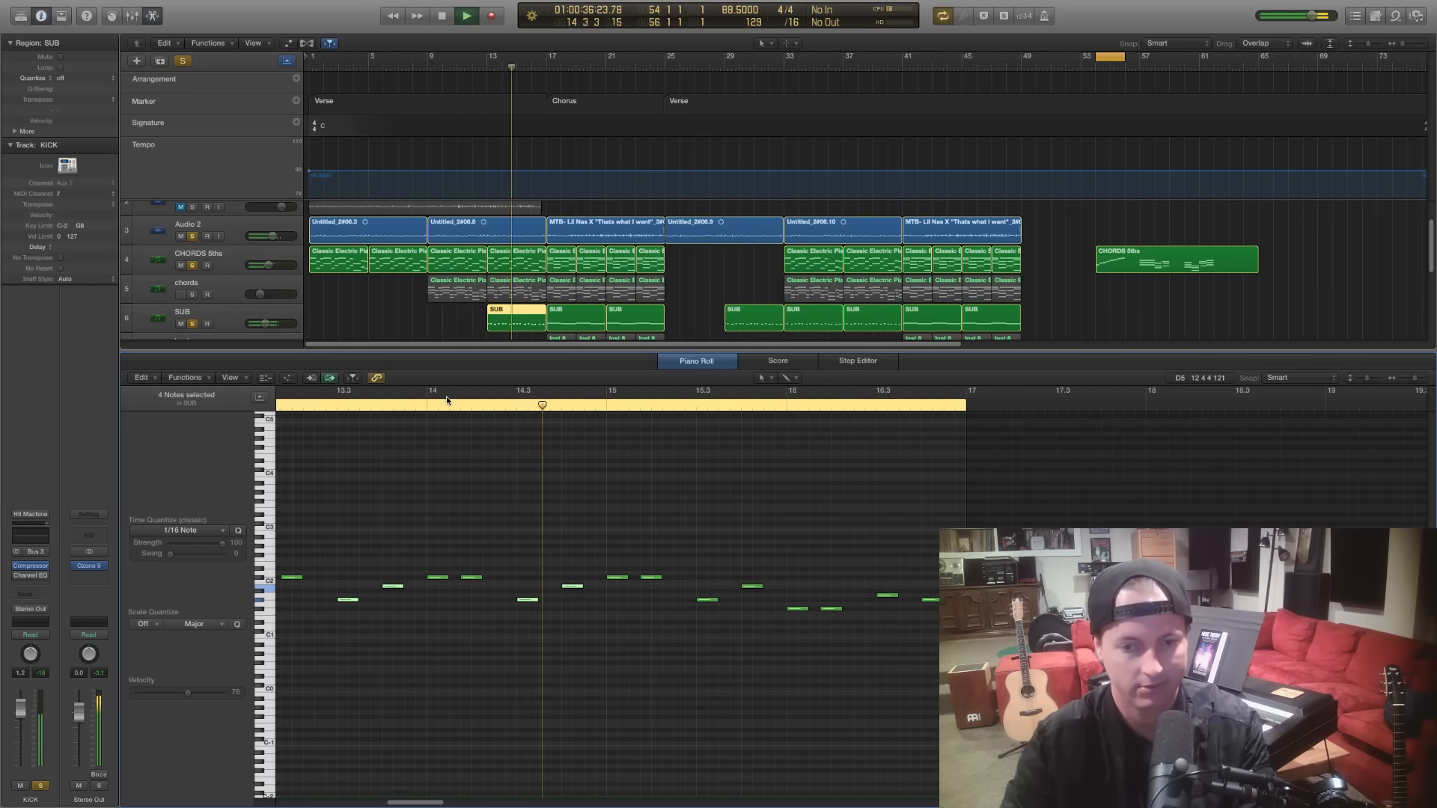
pyautogui.click(613, 631)
pyautogui.hscroll(3, 615, 633)
pyautogui.hscroll(3, 616, 633)
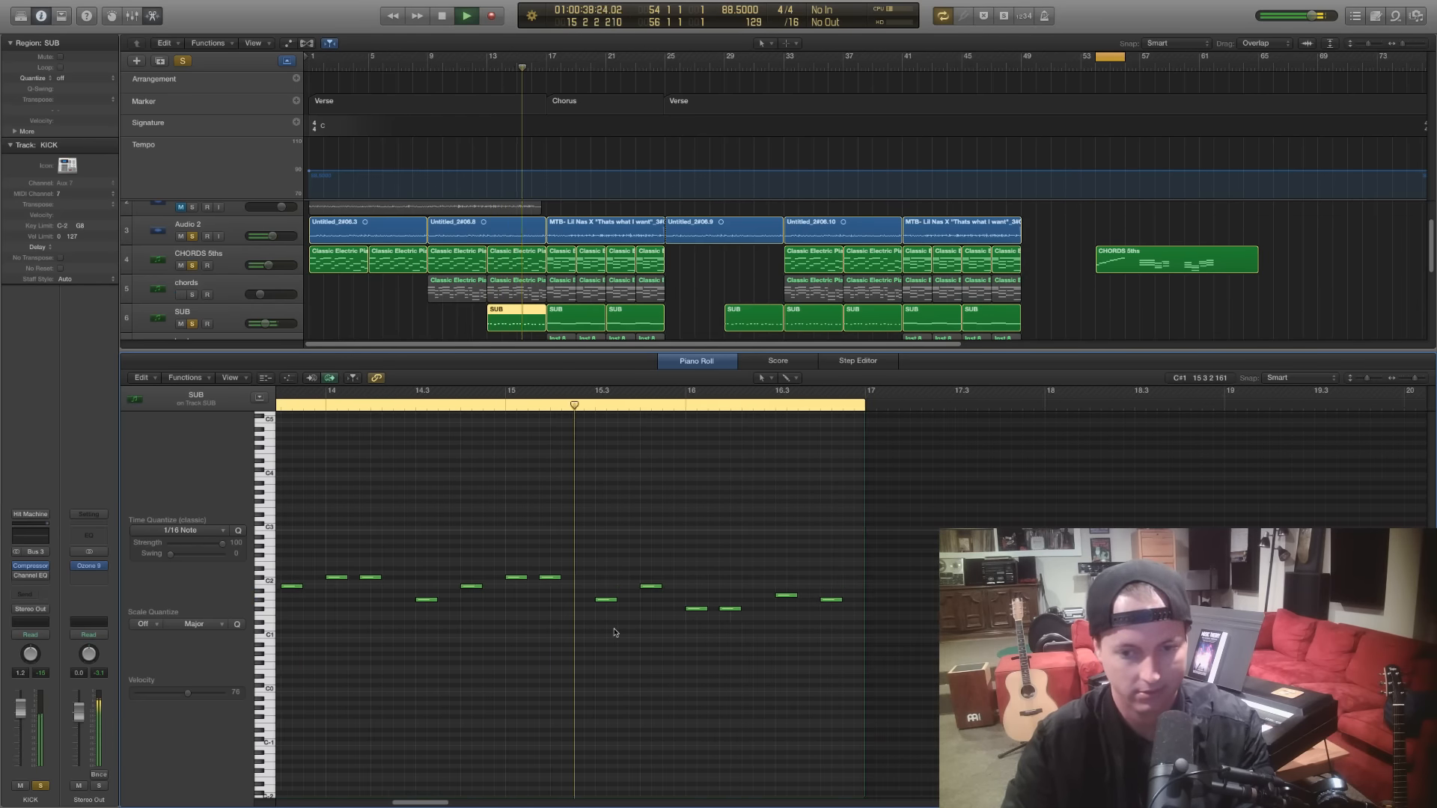
pyautogui.hscroll(3, 615, 632)
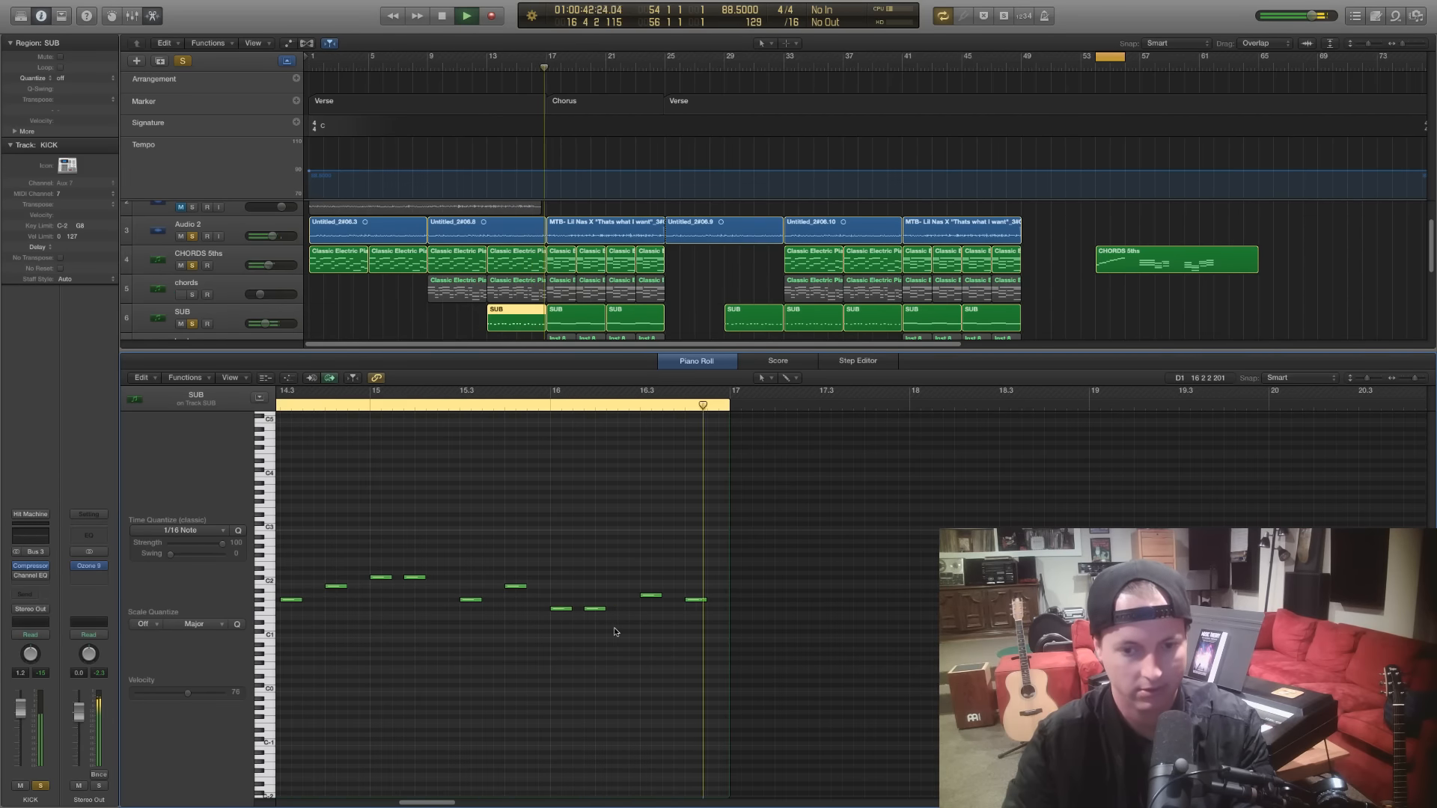
pyautogui.hscroll(-10, 615, 633)
pyautogui.press('space')
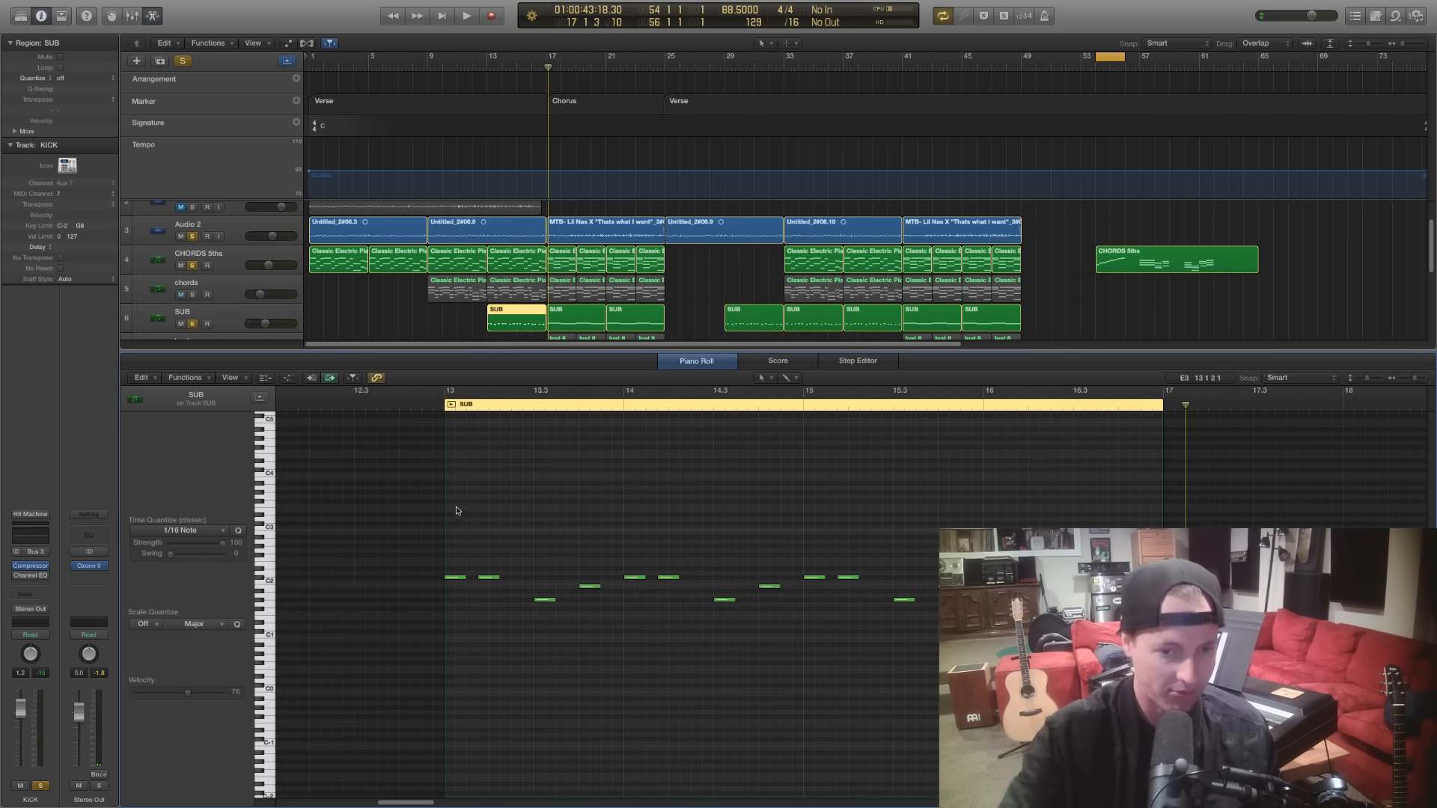
pyautogui.moveTo(456, 508); pyautogui.dragTo(1142, 591)
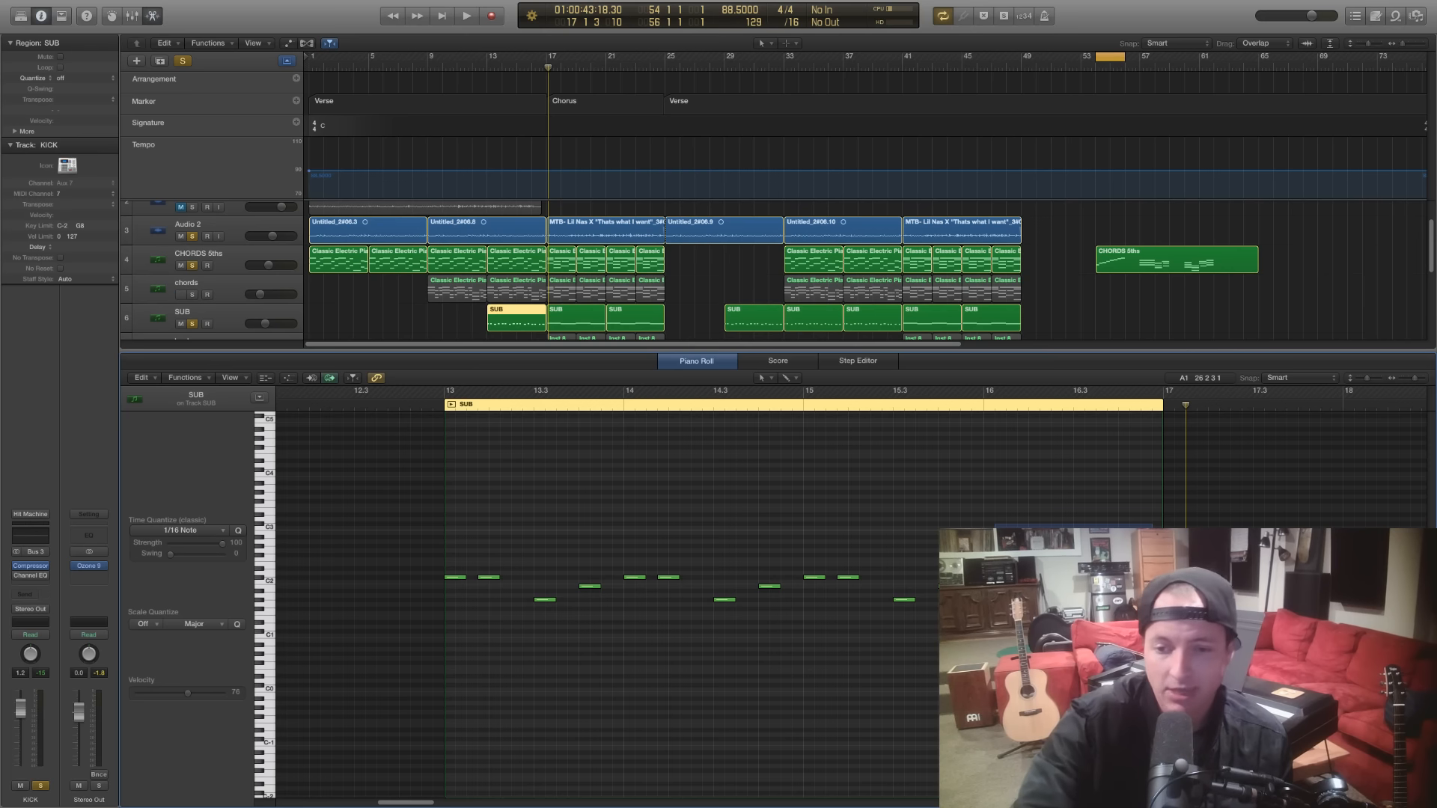
pyautogui.moveTo(1146, 592); pyautogui.dragTo(1148, 591)
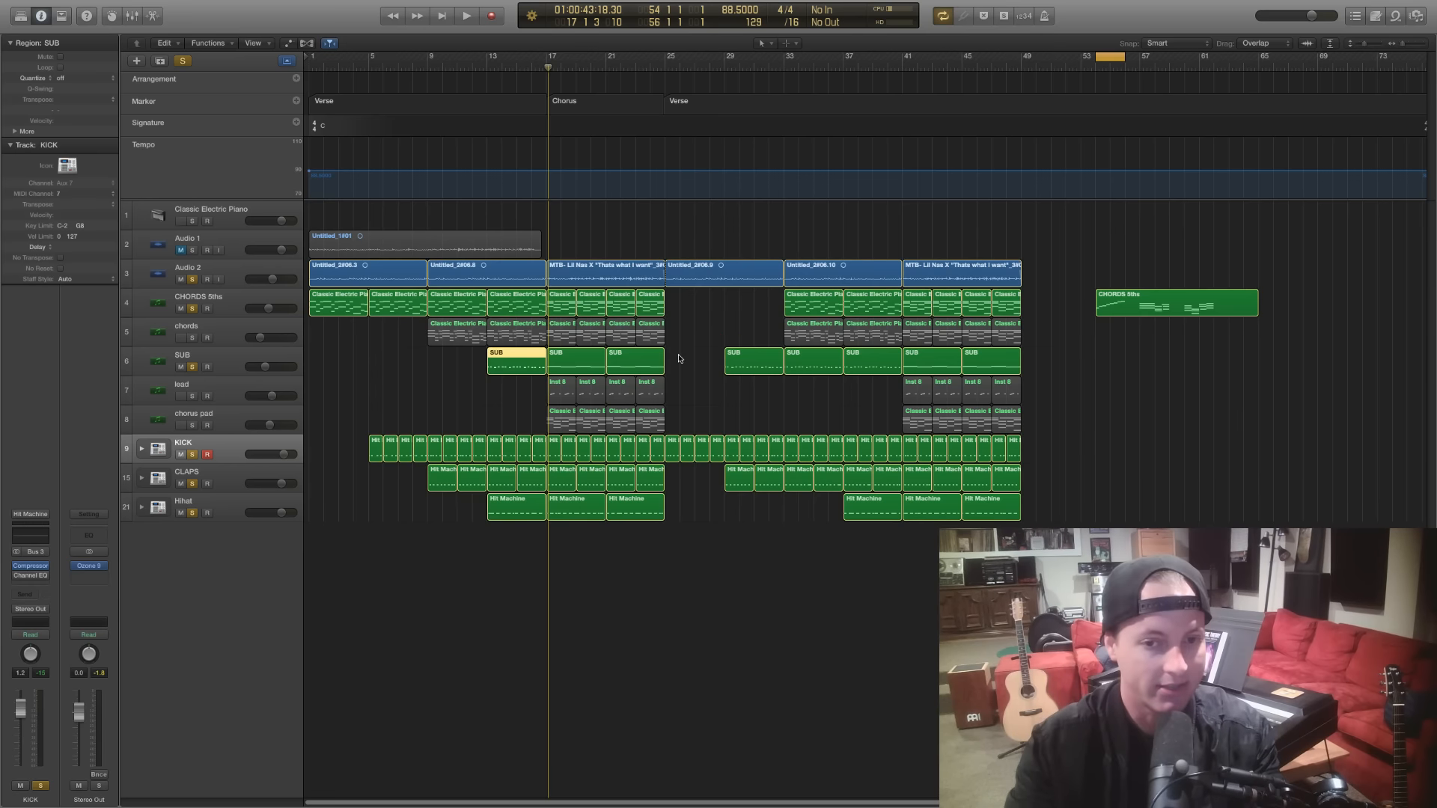
# Open the two SUB regions of the first chorus in the Piano Roll and deselect their notes
pyautogui.click(681, 360)
pyautogui.moveTo(685, 364); pyautogui.dragTo(587, 357)
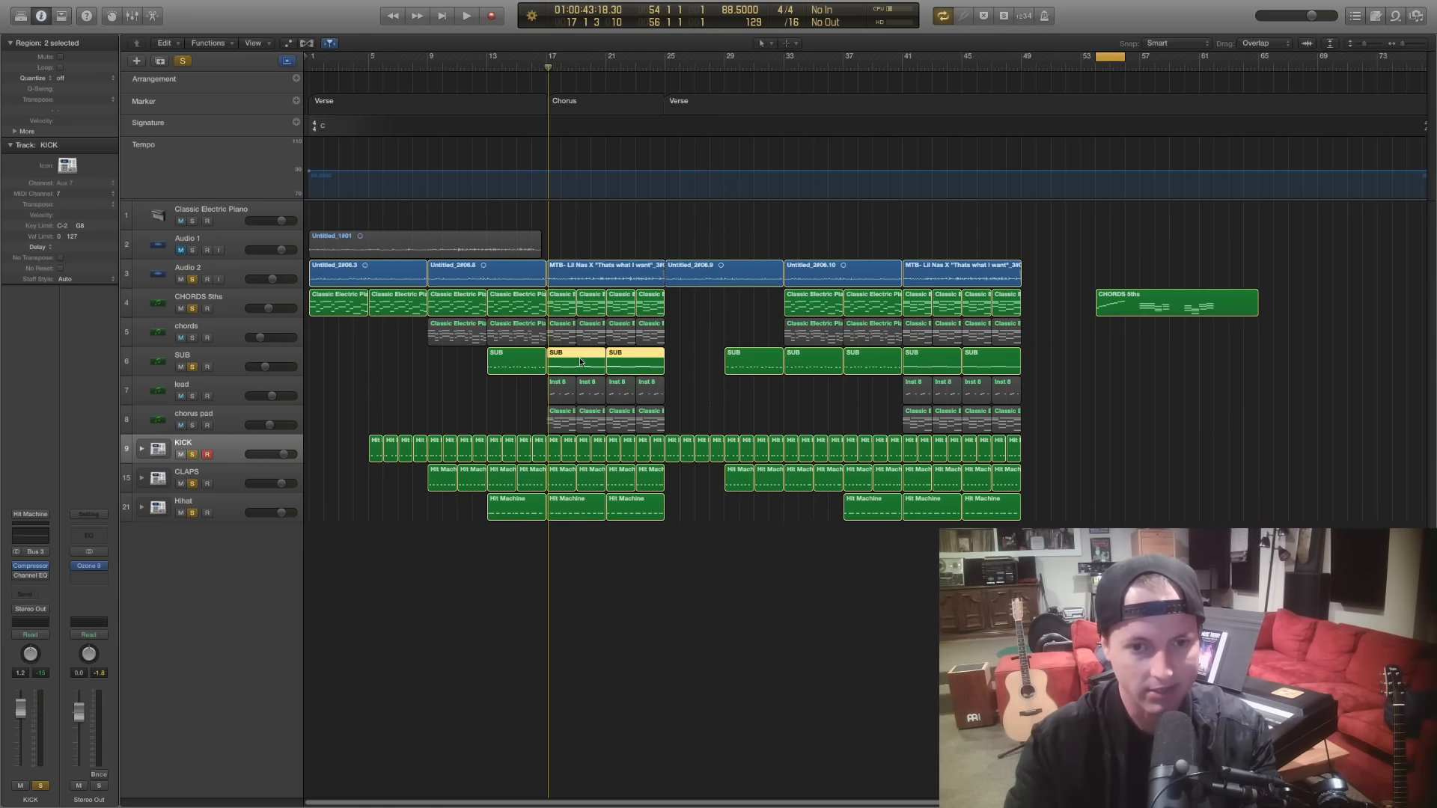
pyautogui.press('p')
pyautogui.hscroll(10, 625, 477)
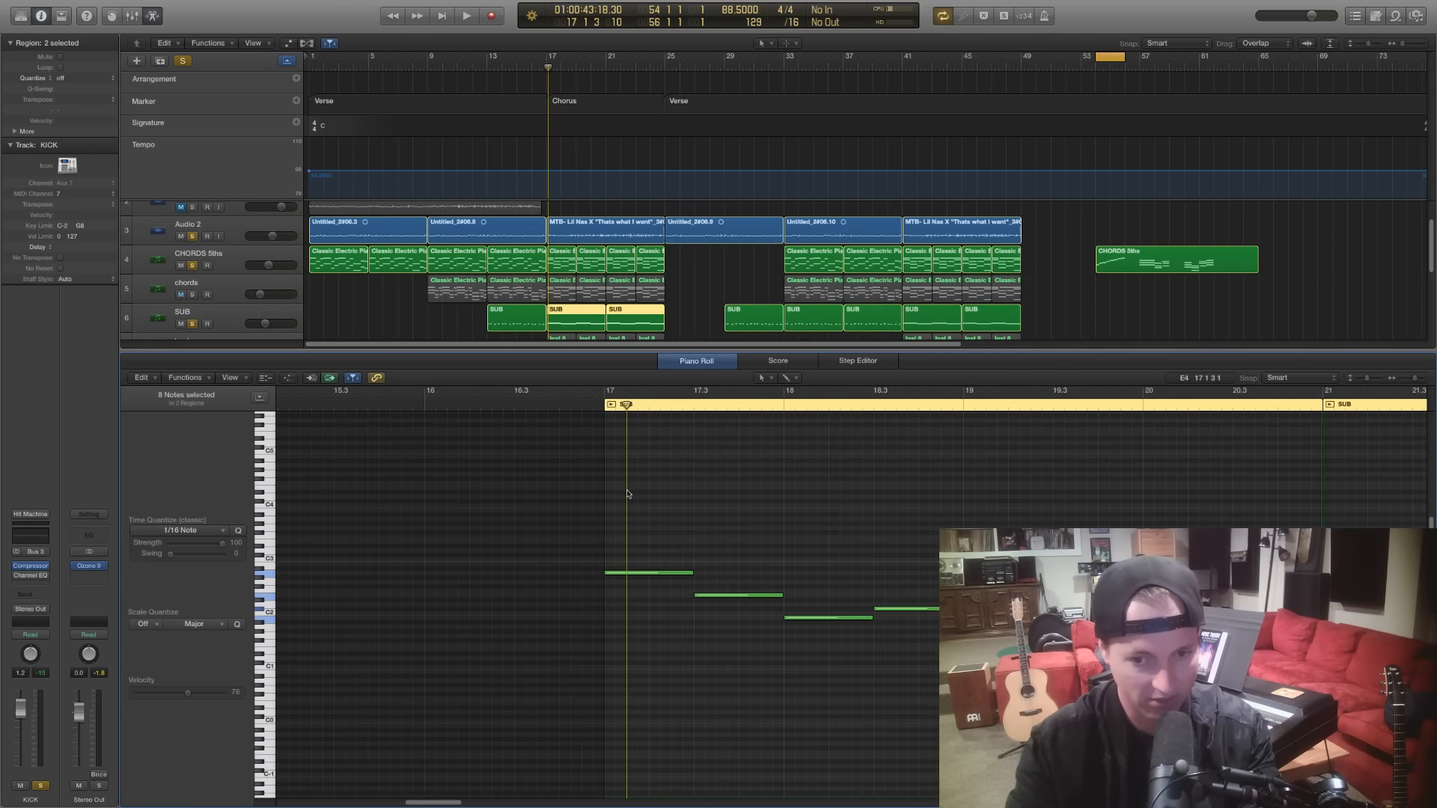
pyautogui.click(683, 557)
# Review the chorus bass line of bars 17–24 and place the playhead at the start of bar 17
pyautogui.hscroll(5, 687, 554)
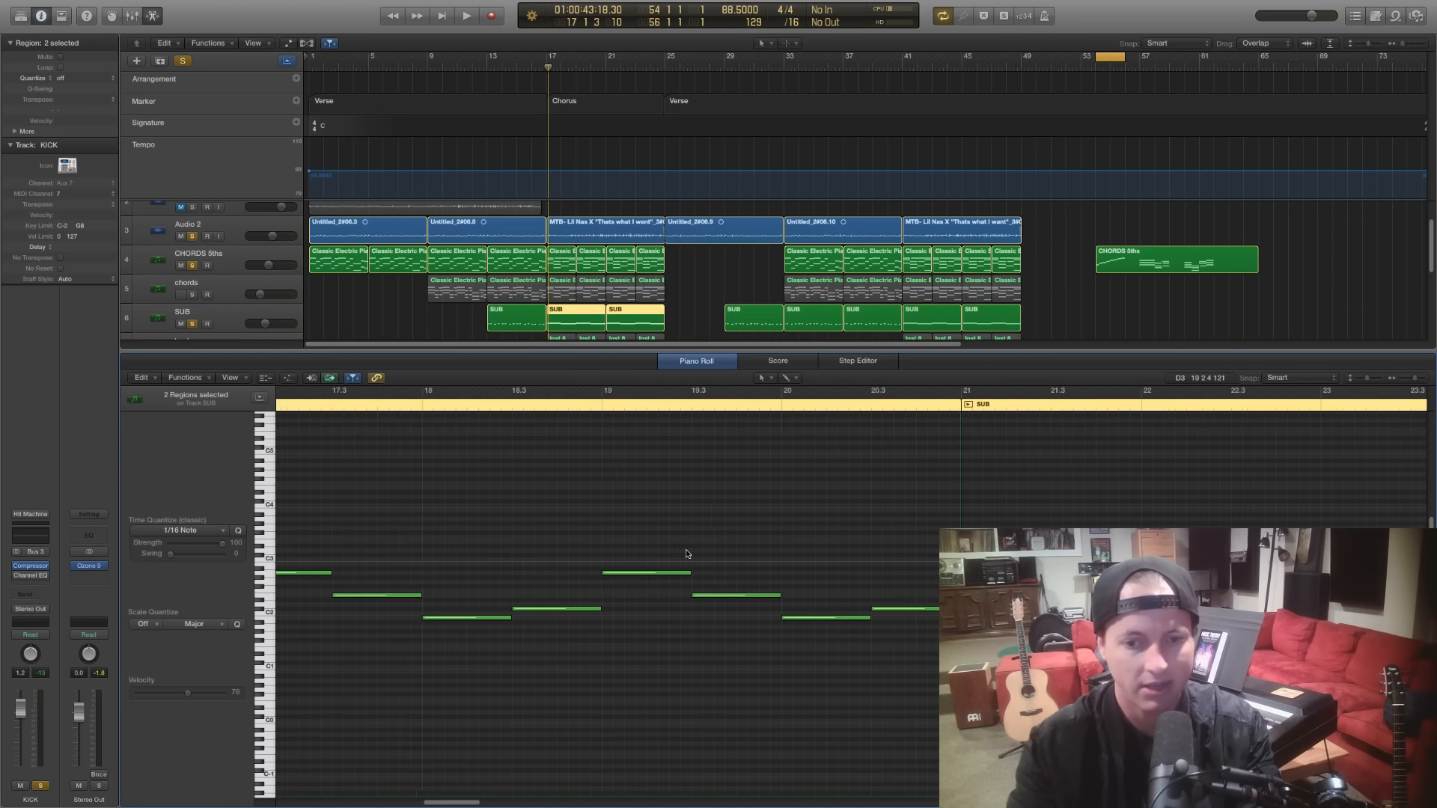
pyautogui.hscroll(-6, 687, 554)
pyautogui.press('super+Left')
pyautogui.press('super+Left')
pyautogui.hscroll(1, 687, 554)
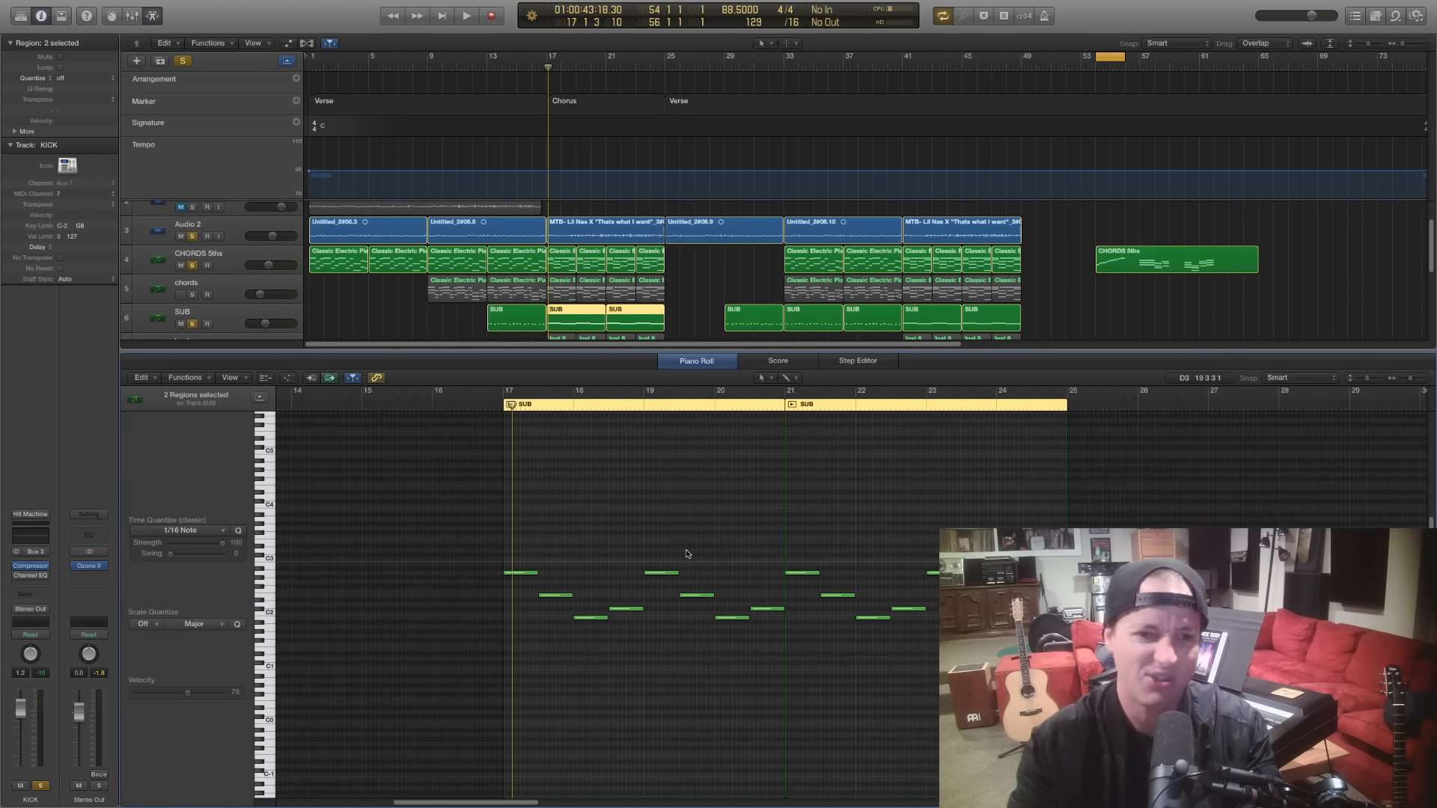
pyautogui.click(502, 407)
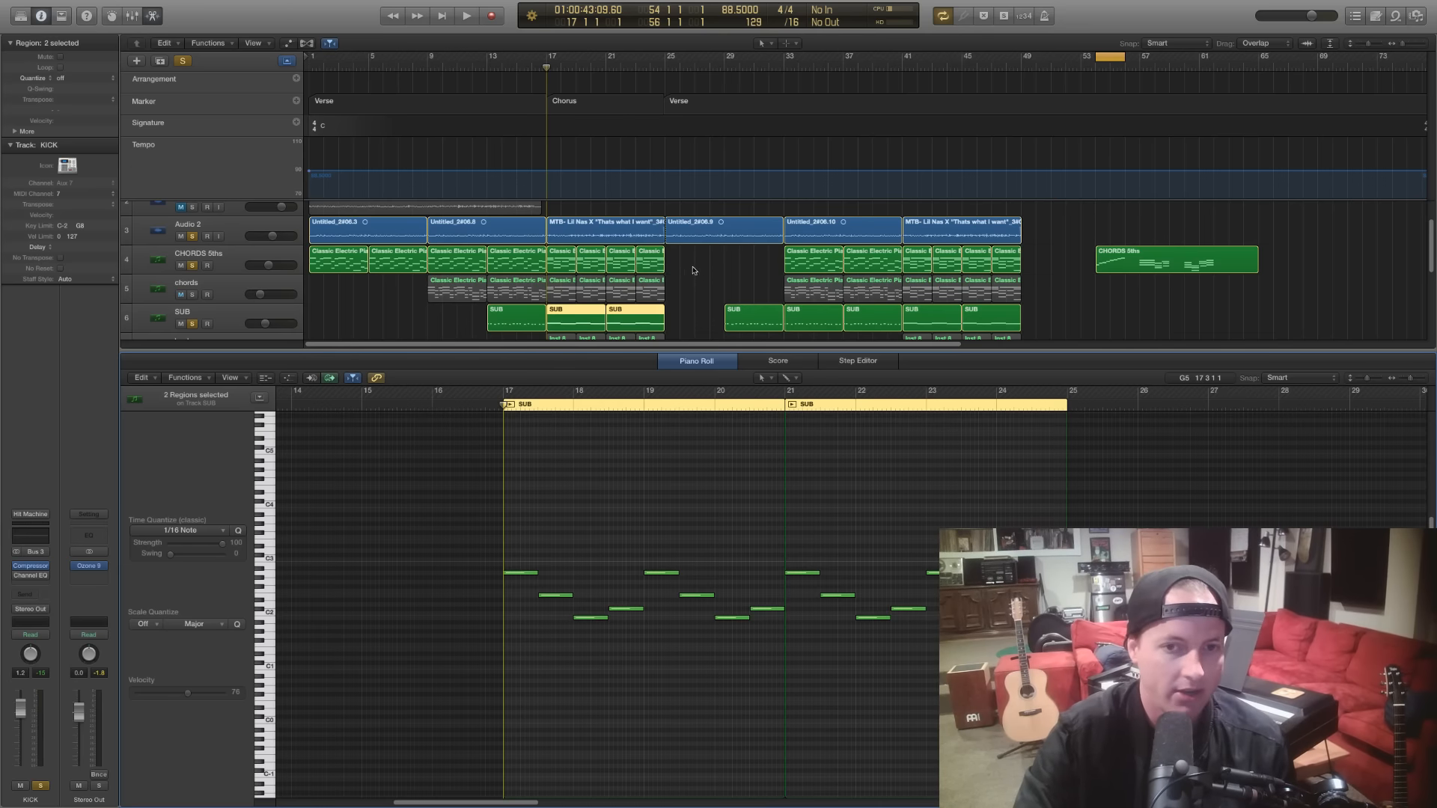
# Show the four CHORDS 5ths regions of the first chorus in the Piano Roll and audition the four chords of bars 17–18 one by one
pyautogui.moveTo(695, 271); pyautogui.dragTo(554, 258)
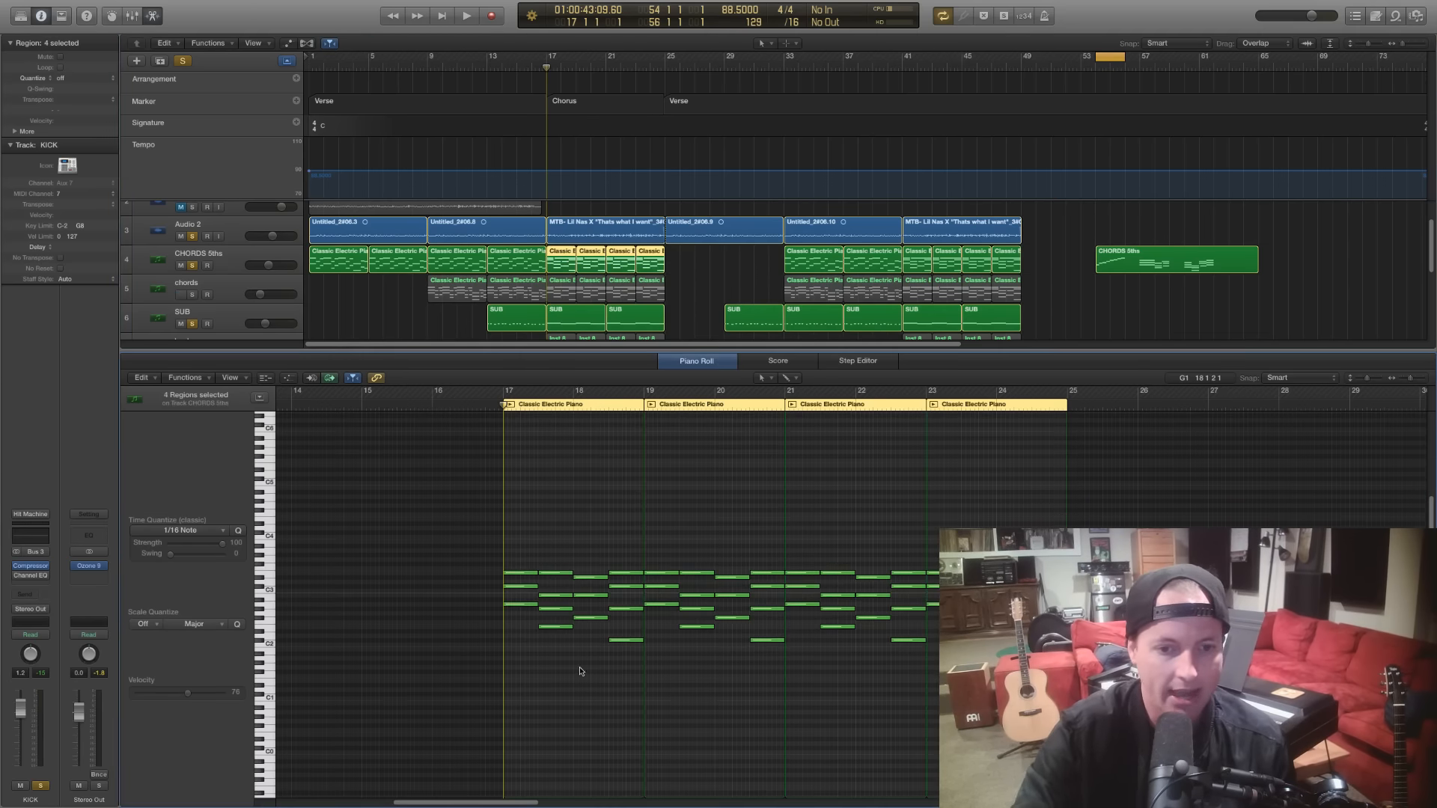
pyautogui.hscroll(1, 519, 647)
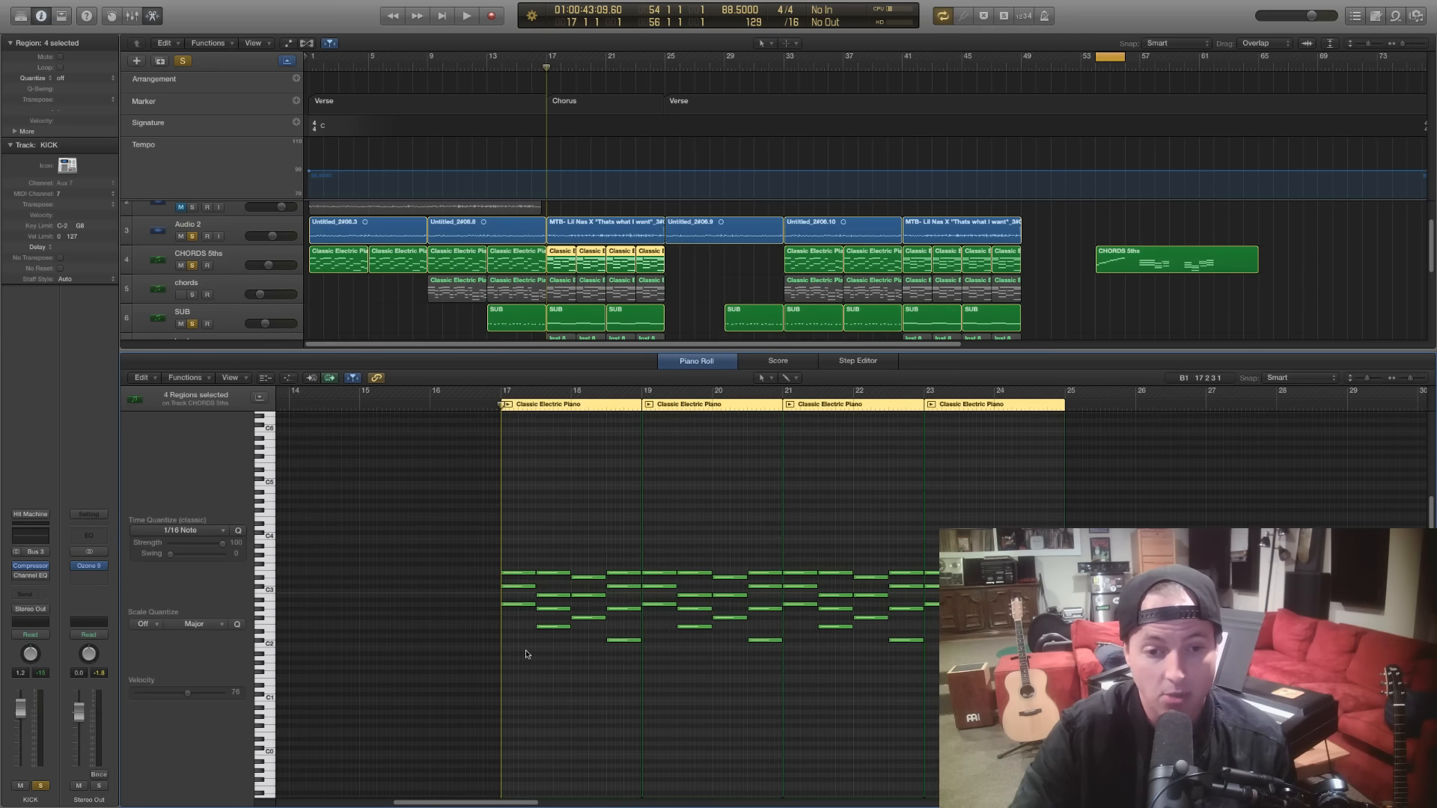
pyautogui.moveTo(519, 663); pyautogui.dragTo(504, 509)
pyautogui.click(554, 671)
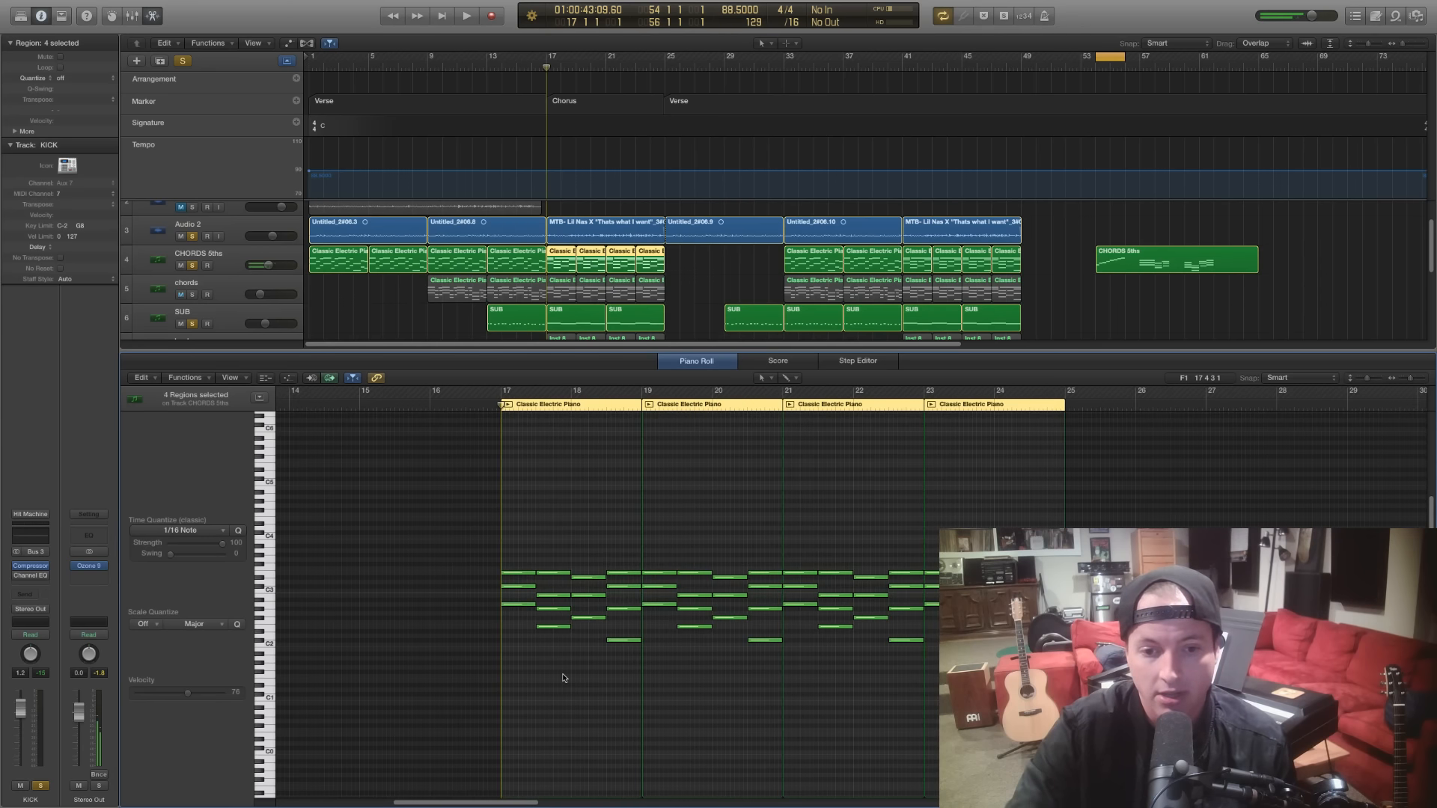
pyautogui.moveTo(564, 678); pyautogui.dragTo(539, 535)
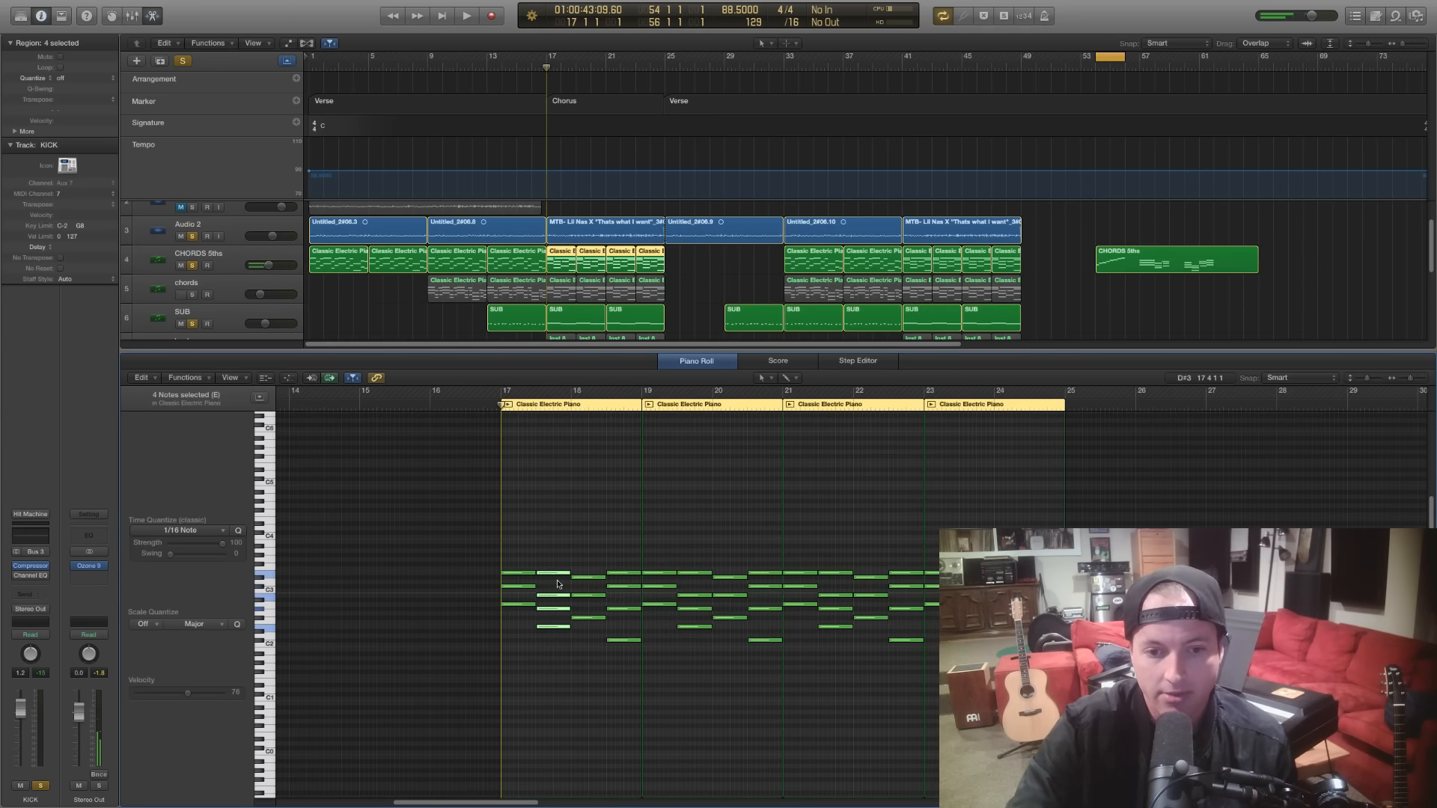
pyautogui.click(584, 661)
pyautogui.moveTo(589, 643); pyautogui.dragTo(590, 548)
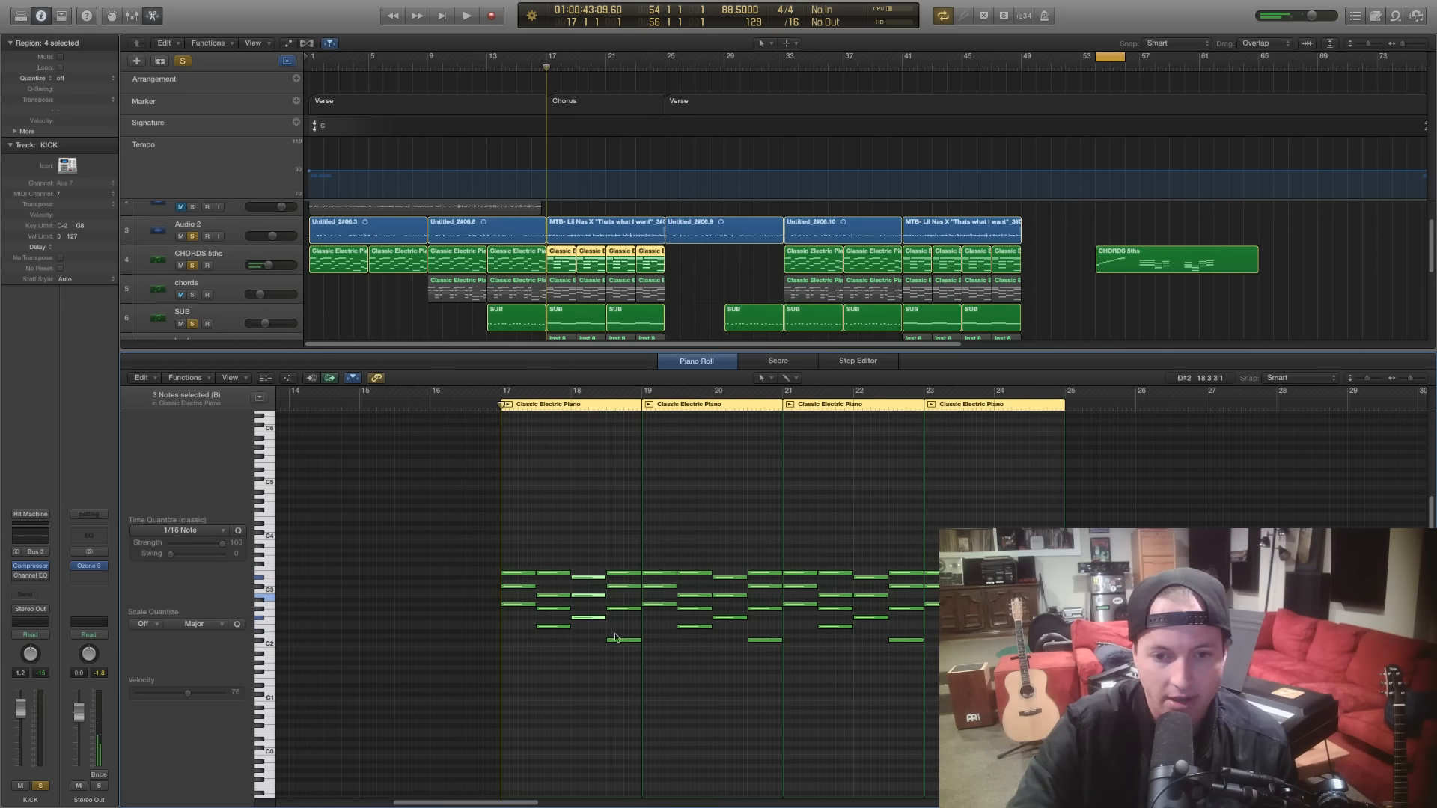
pyautogui.moveTo(624, 667); pyautogui.dragTo(619, 528)
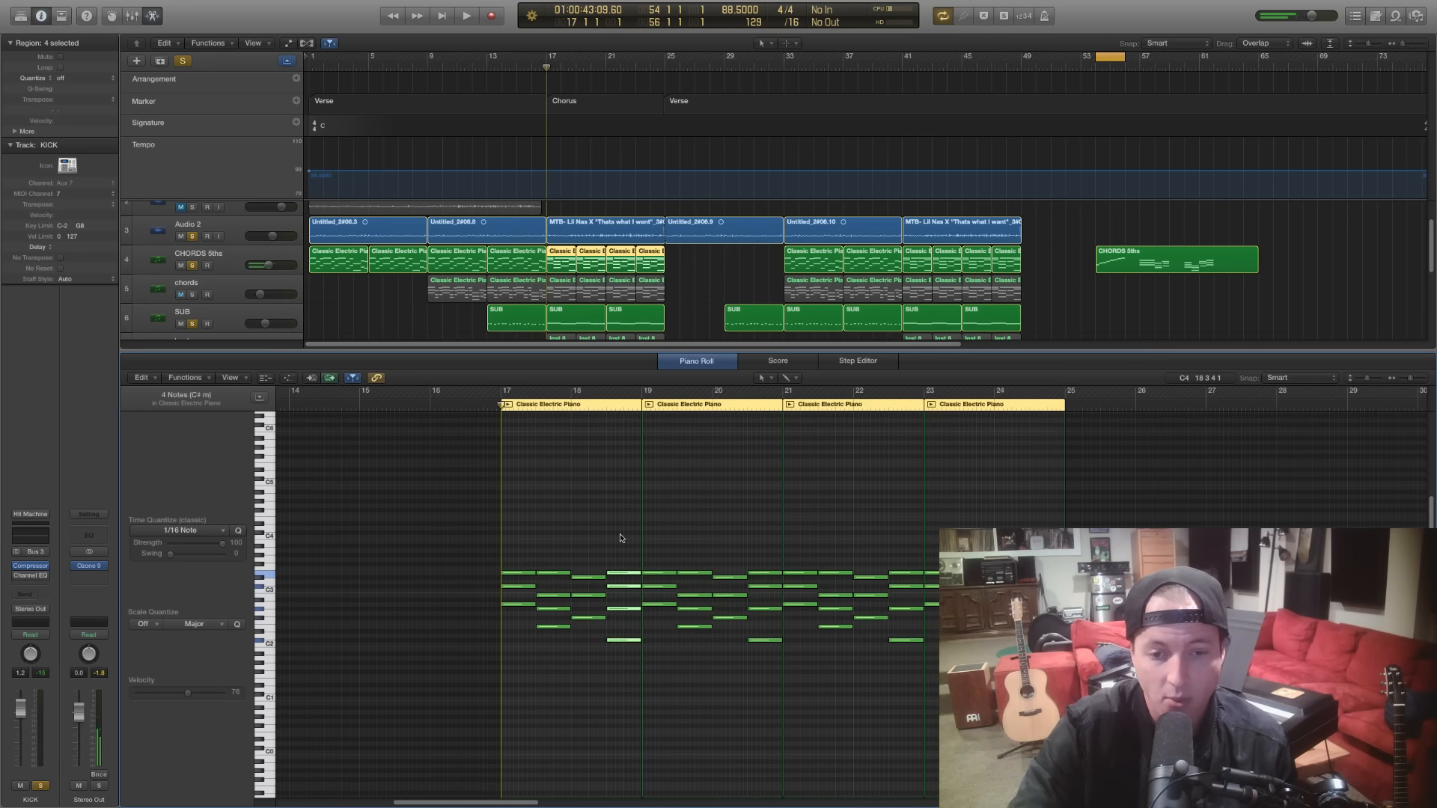
# Audition the CHORDS 5ths chords of bars 17–18 again by selecting each chord's notes separately
pyautogui.click(510, 624)
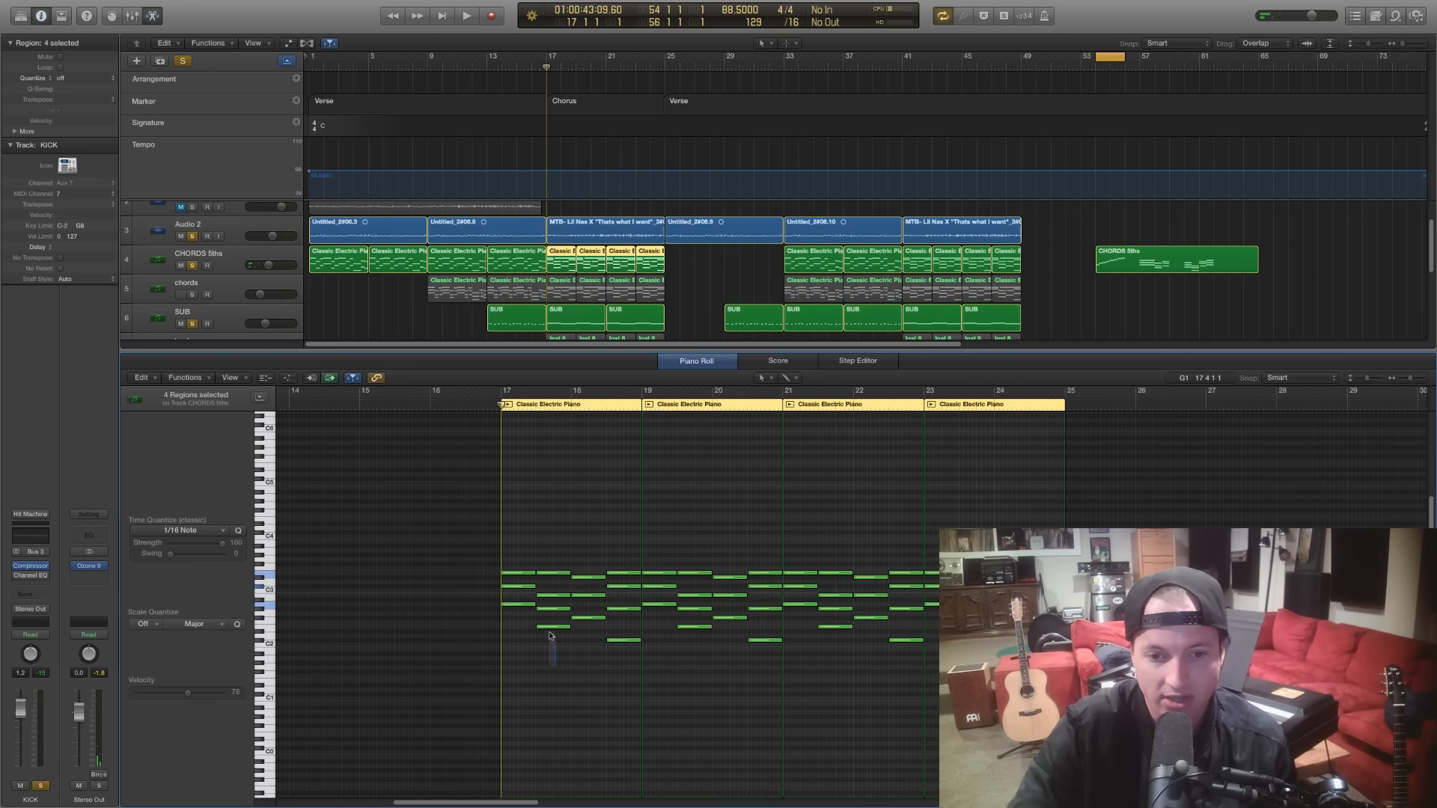
pyautogui.moveTo(583, 642); pyautogui.dragTo(583, 565)
pyautogui.moveTo(635, 691); pyautogui.dragTo(619, 523)
pyautogui.click(603, 644)
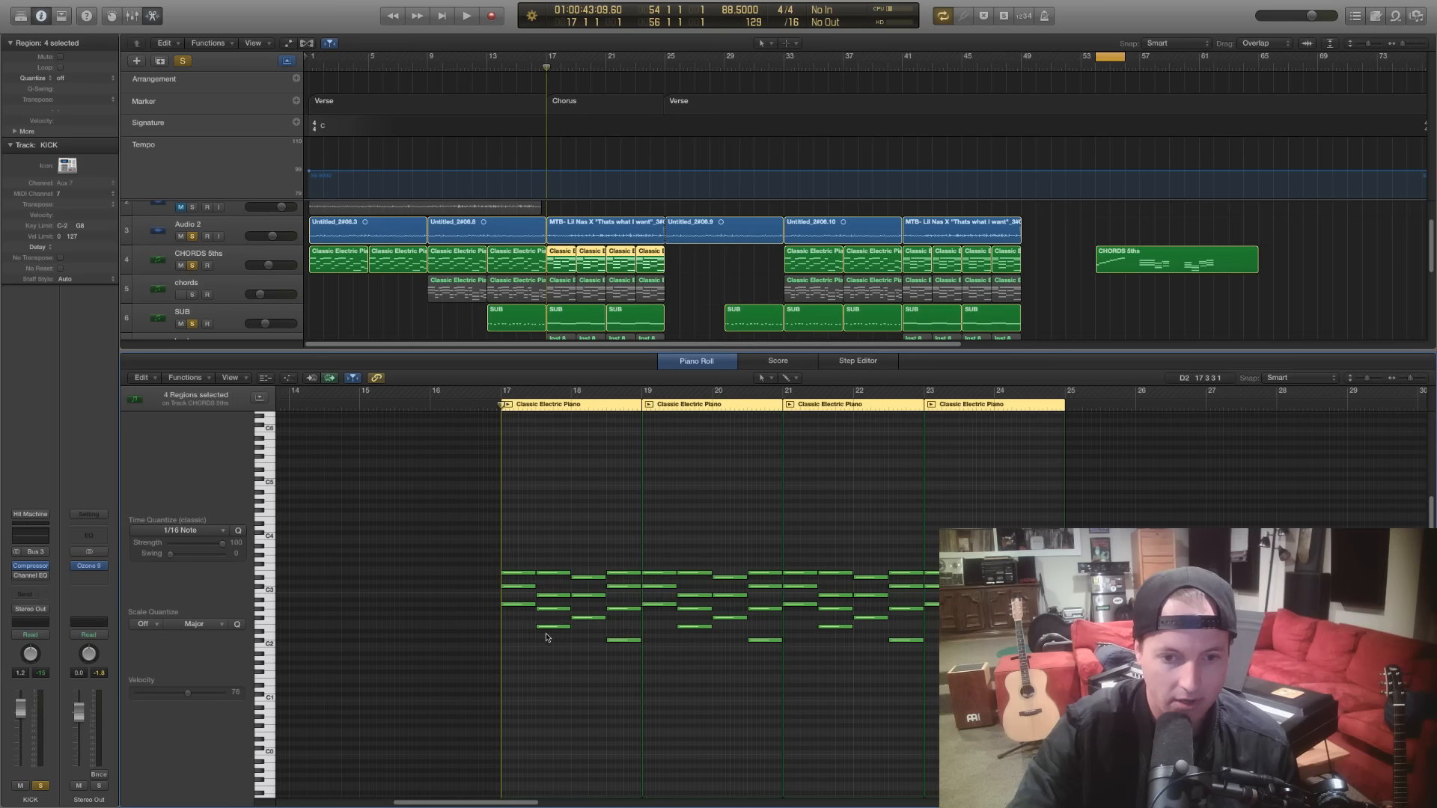
pyautogui.moveTo(592, 643); pyautogui.dragTo(592, 547)
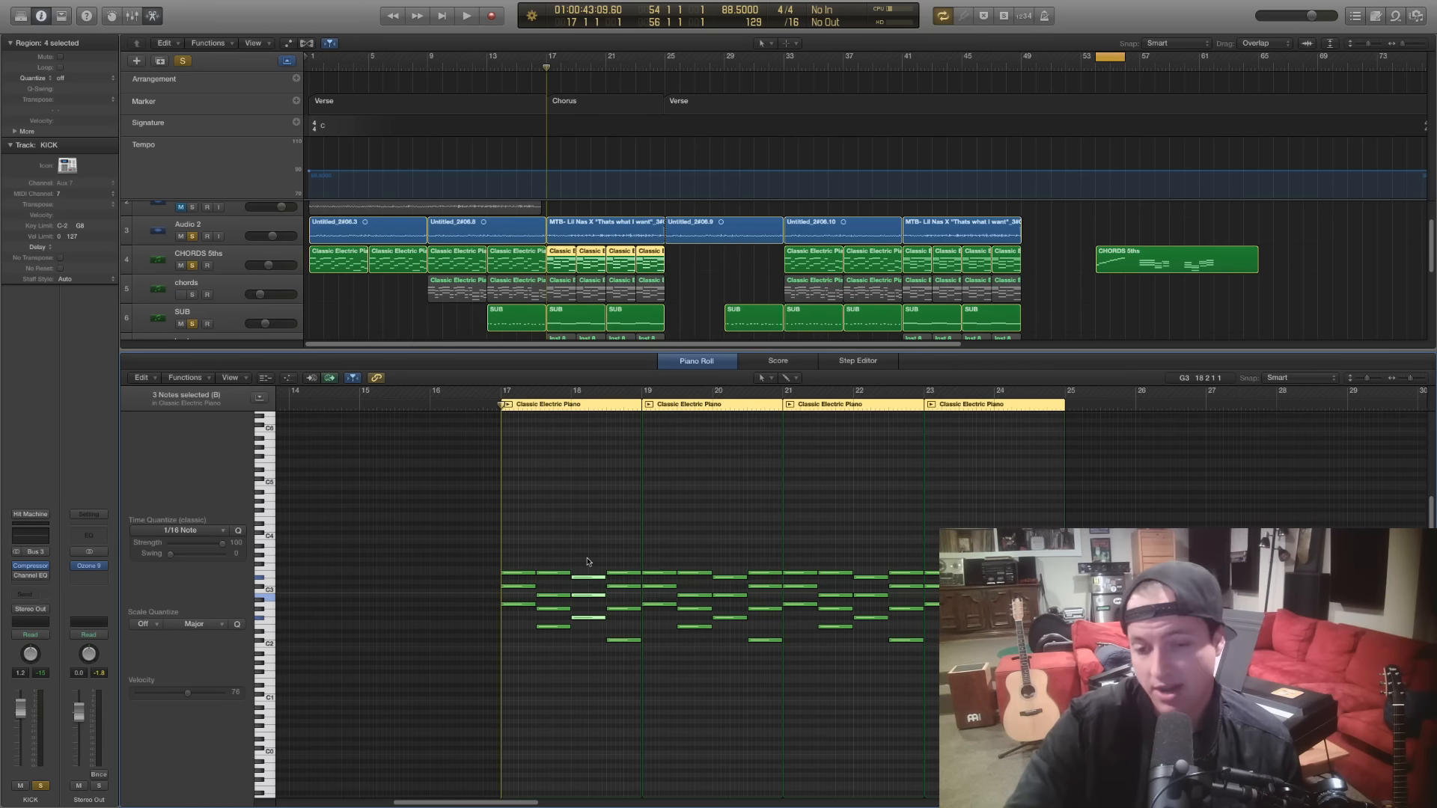
# Deselect the third chord and audition only its lowest note at the start of bar 18
pyautogui.click(585, 641)
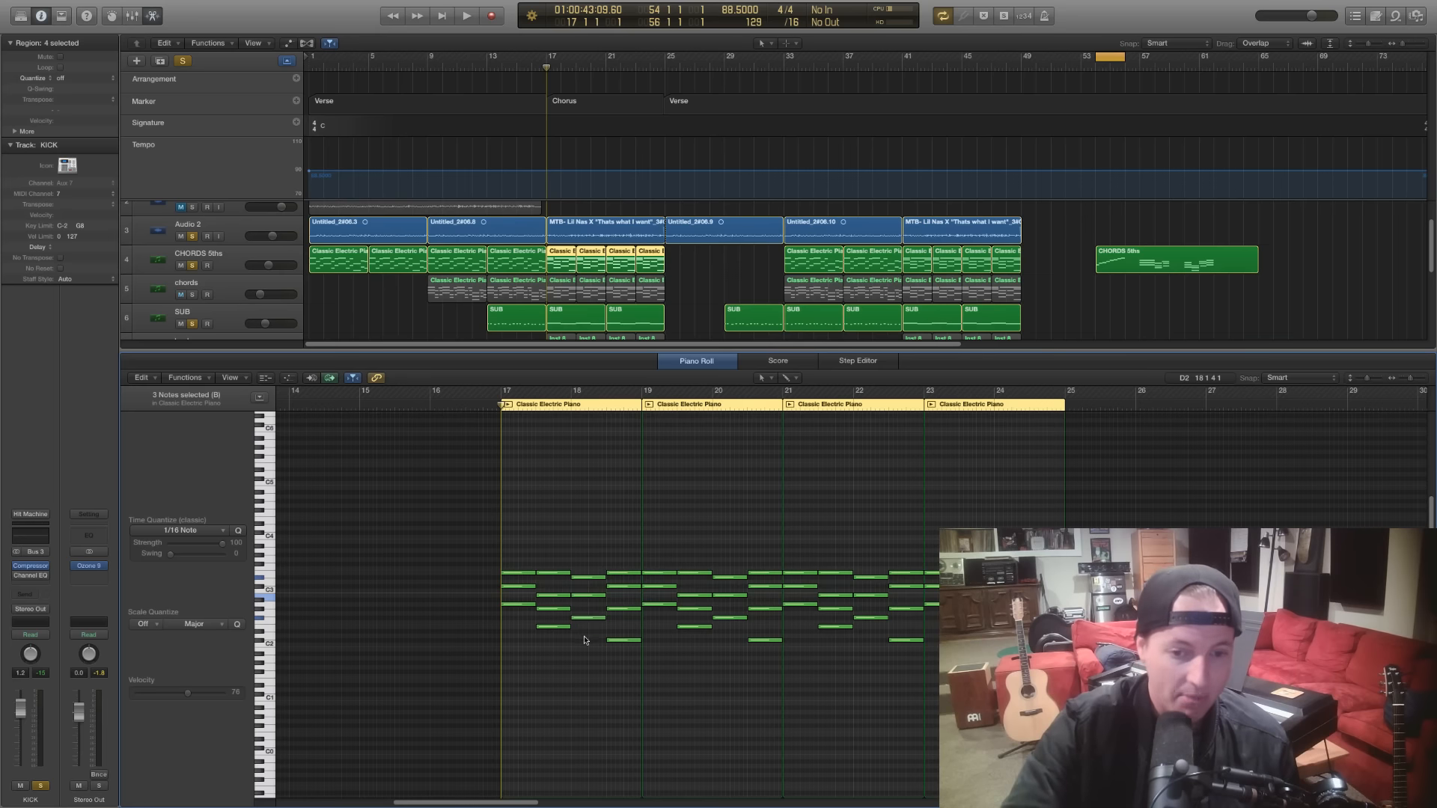
pyautogui.click(585, 617)
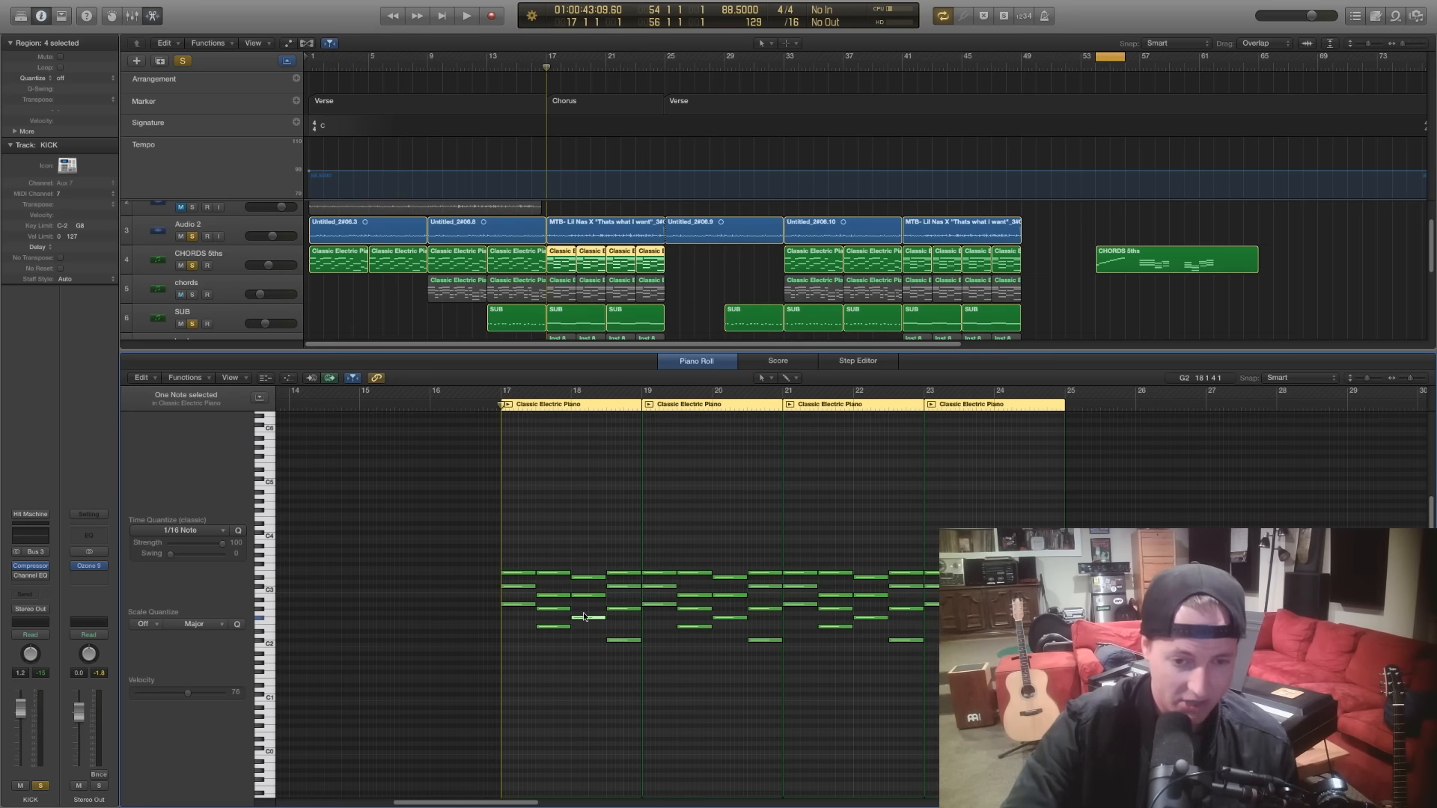
pyautogui.hscroll(2, 585, 617)
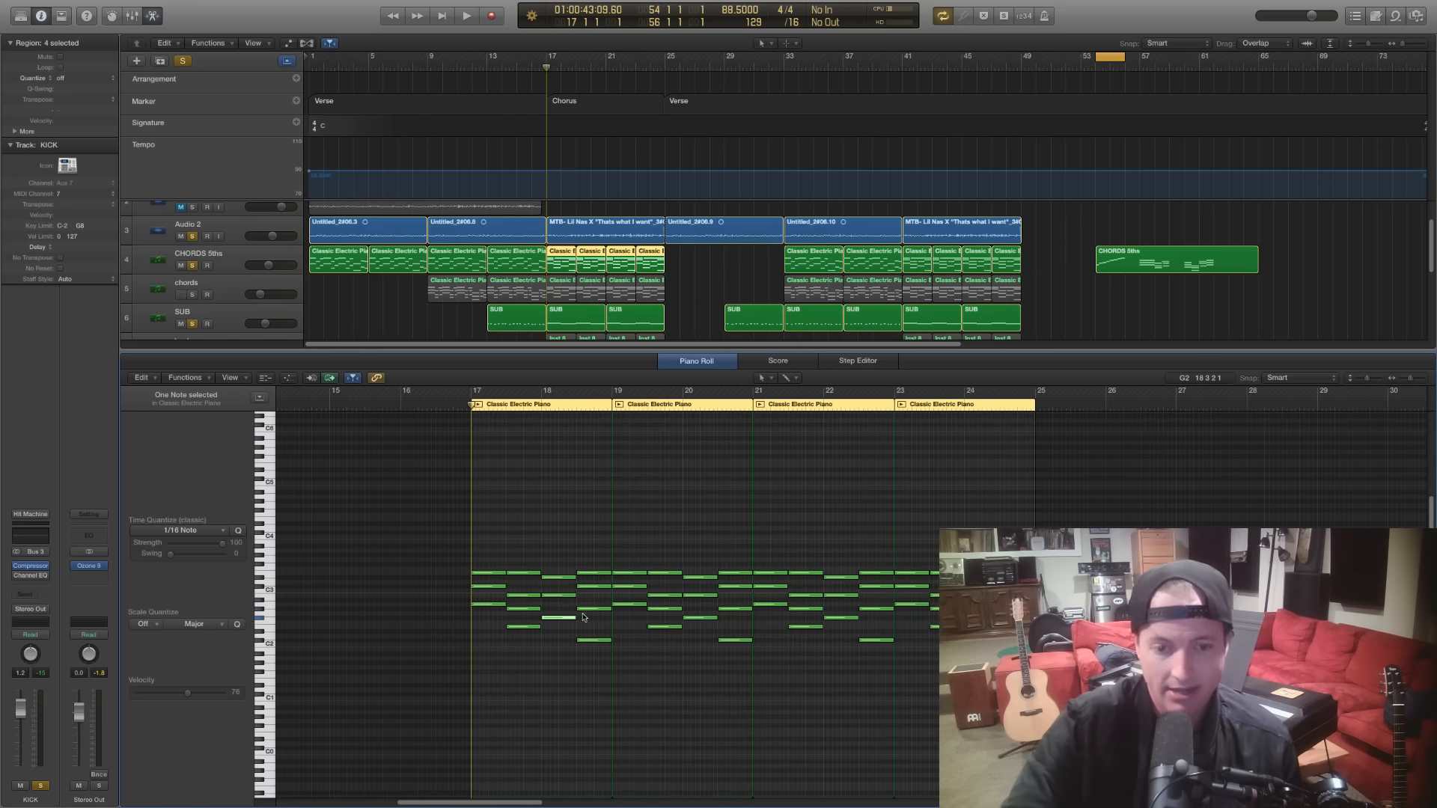
pyautogui.hscroll(2, 585, 618)
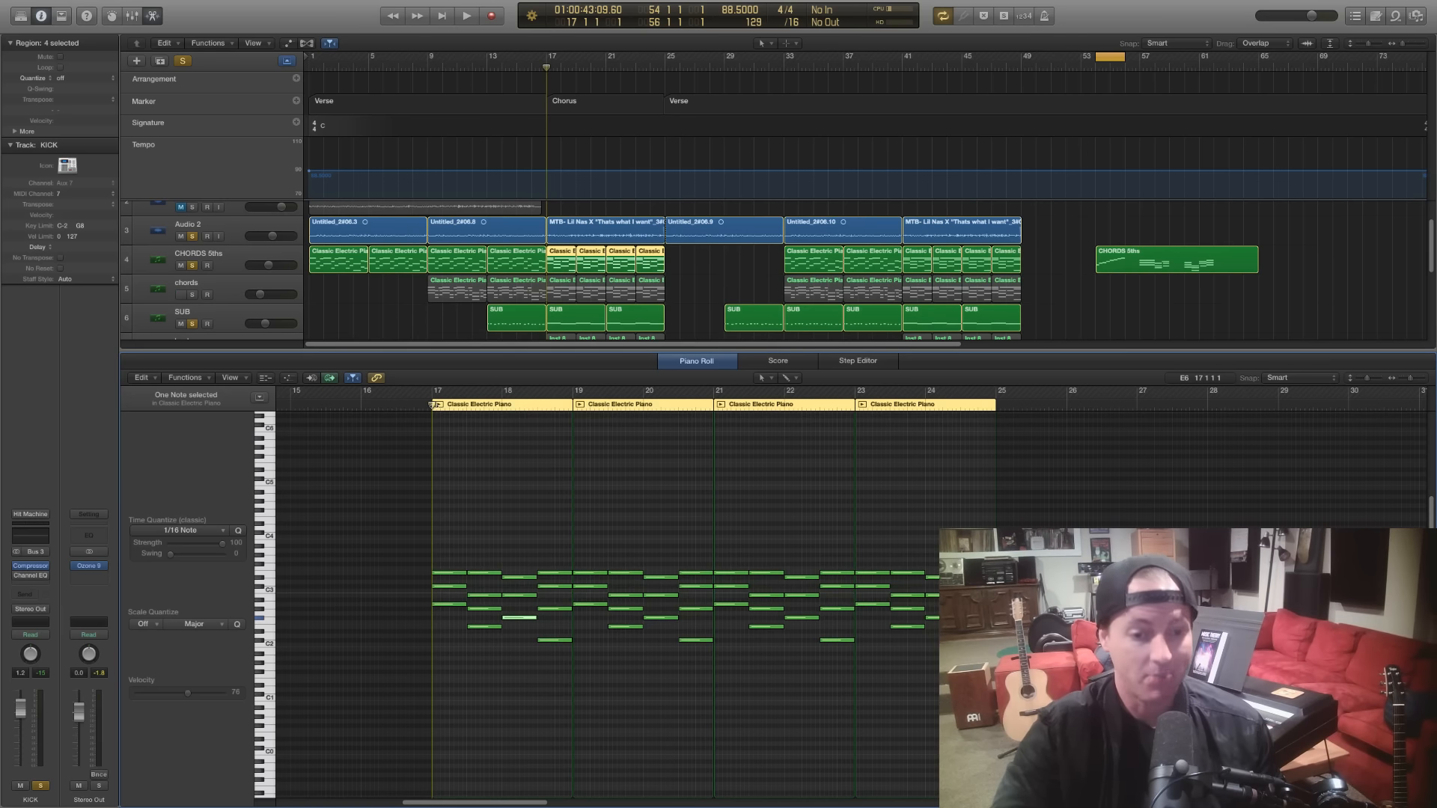
# Play the CHORDS 5ths part from bar 17 to the middle of bar 18 and return the playhead to the start of bar 17
pyautogui.press('space')
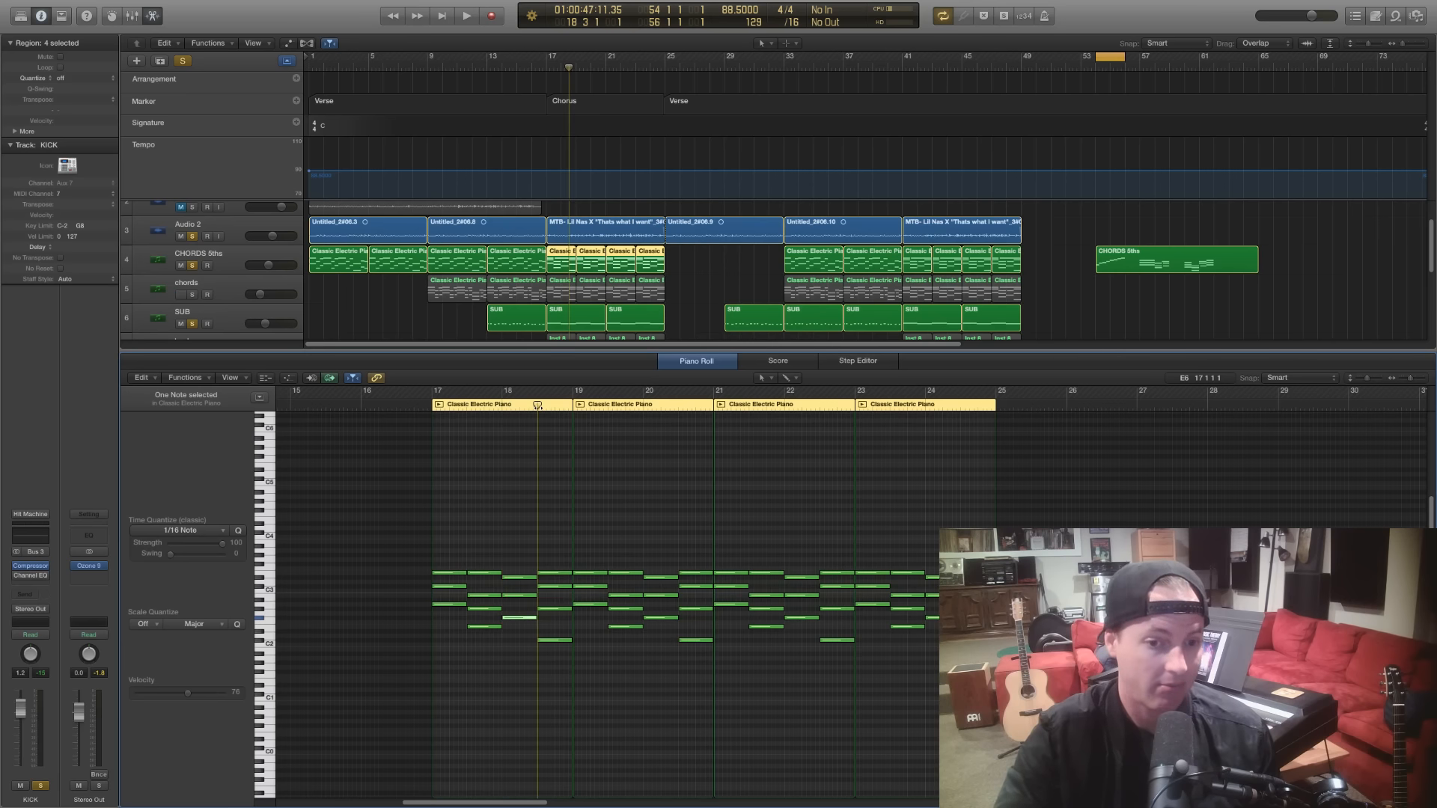
pyautogui.click(432, 405)
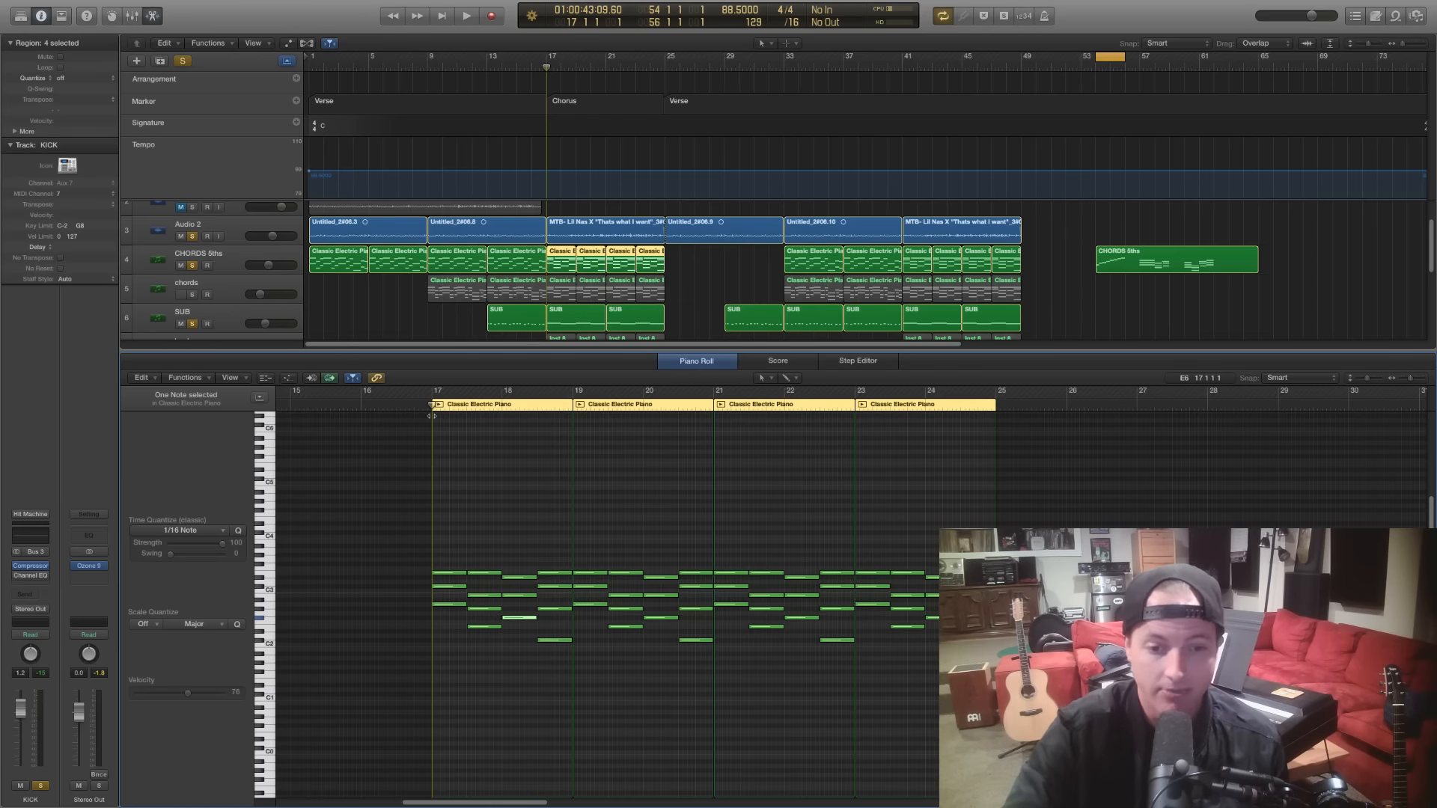
pyautogui.moveTo(432, 416)
pyautogui.mouseDown()
pyautogui.moveTo(546, 436)
pyautogui.moveTo(432, 428)
pyautogui.mouseUp()
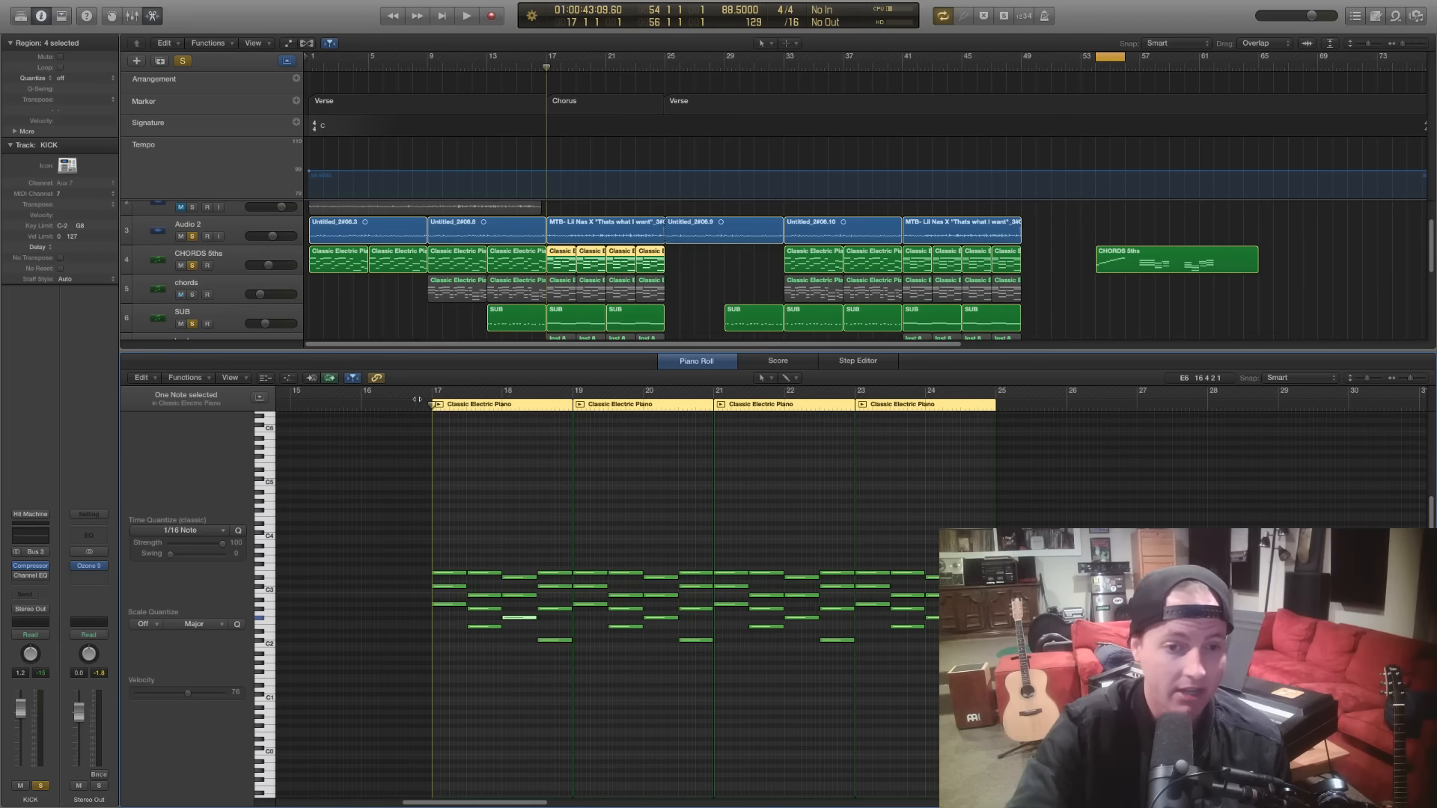
pyautogui.moveTo(432, 405); pyautogui.dragTo(430, 435)
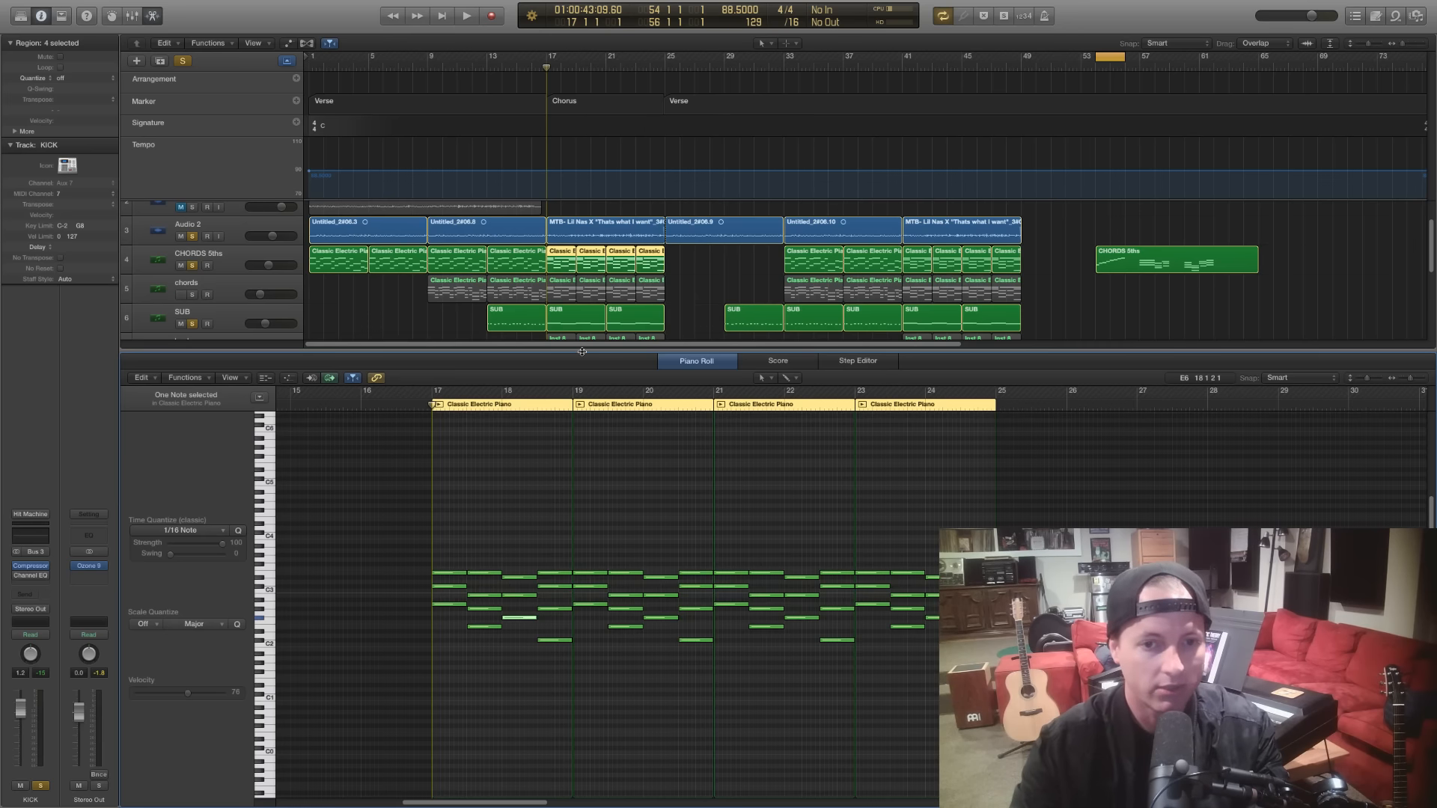
# Open the four chorus pad regions of the first chorus in the Piano Roll and deselect their notes
pyautogui.press('p')
pyautogui.moveTo(510, 416); pyautogui.dragTo(706, 418)
pyautogui.press('p')
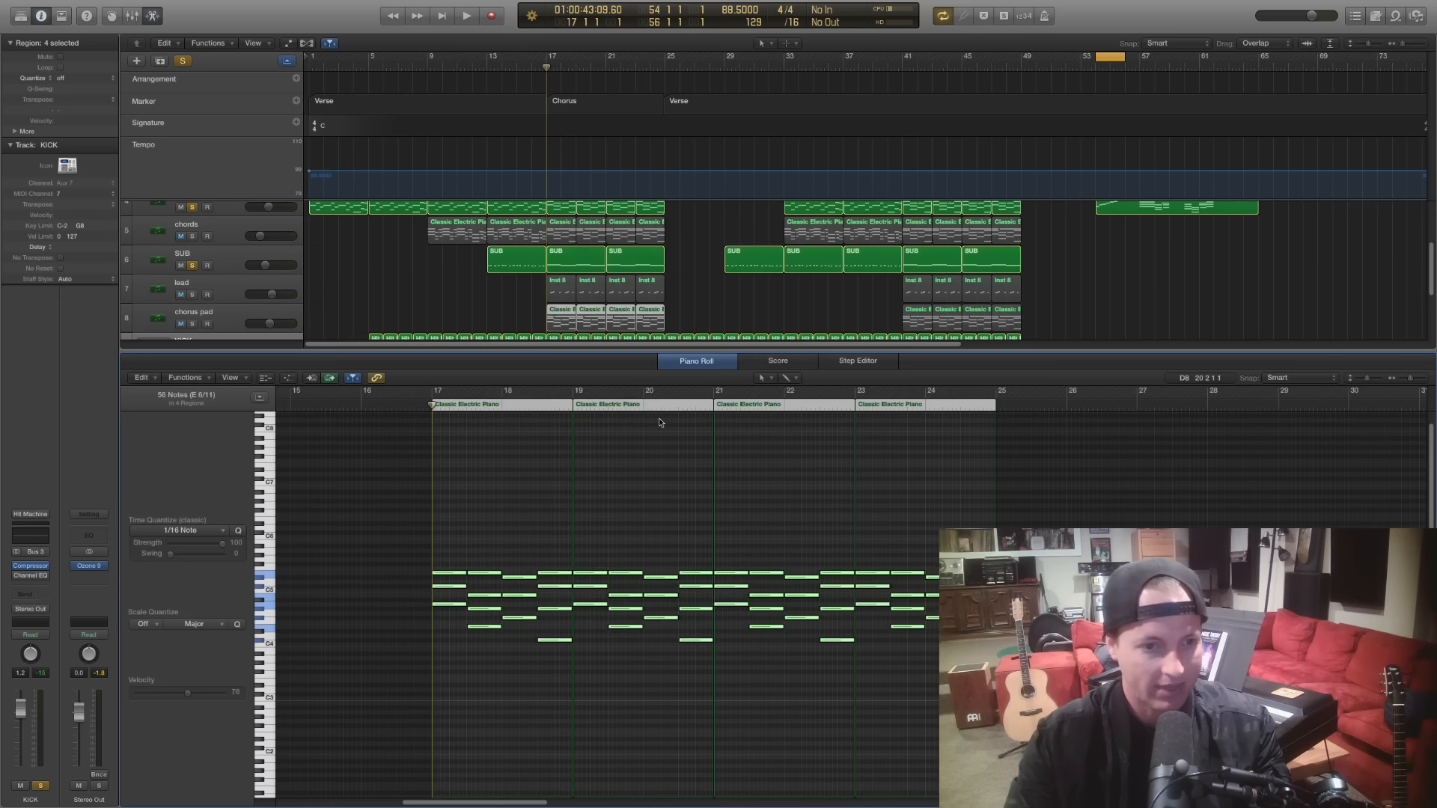
pyautogui.click(515, 527)
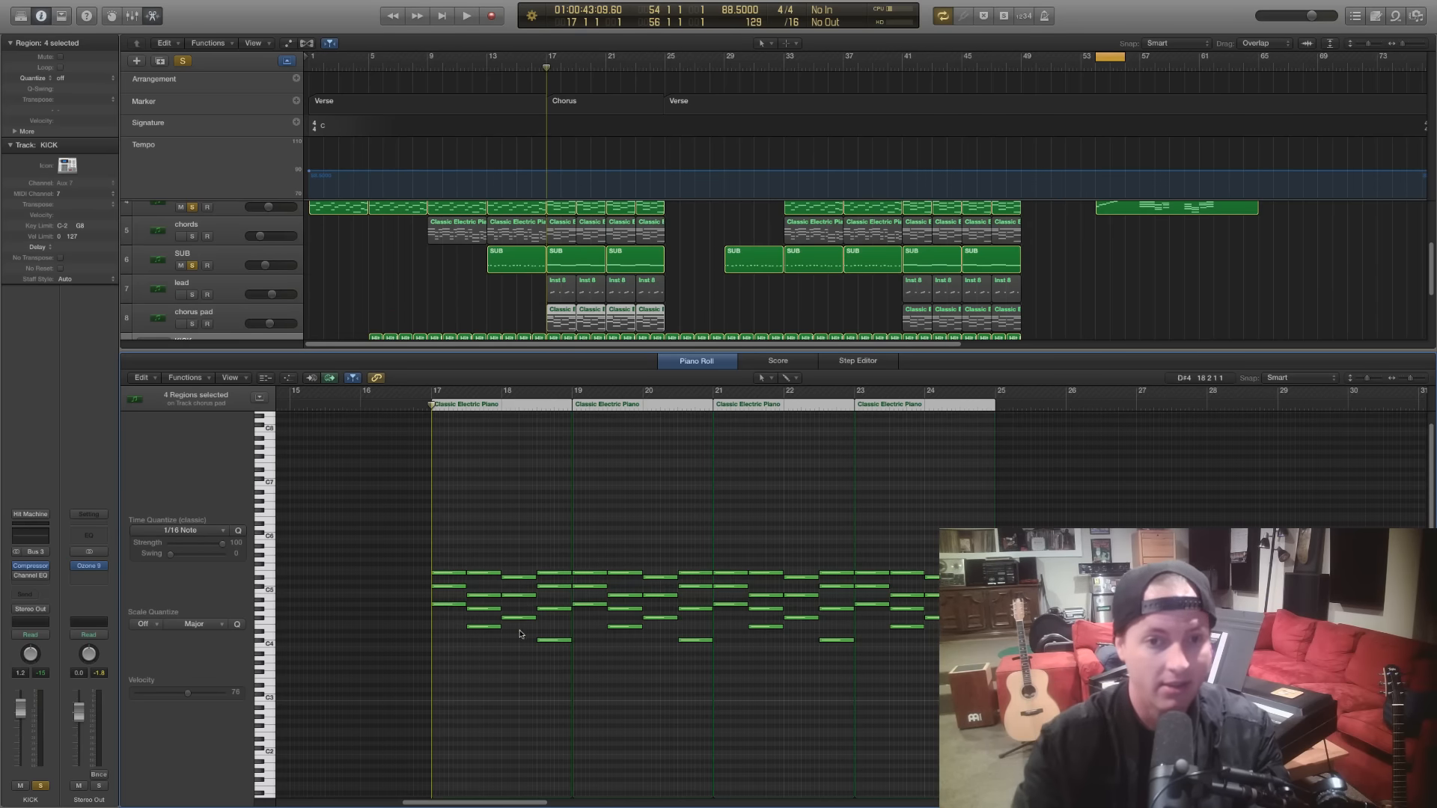
# Add the chorus pad track to the soloed tracks and play the chorus from bar 17 into bar 19
pyautogui.click(193, 323)
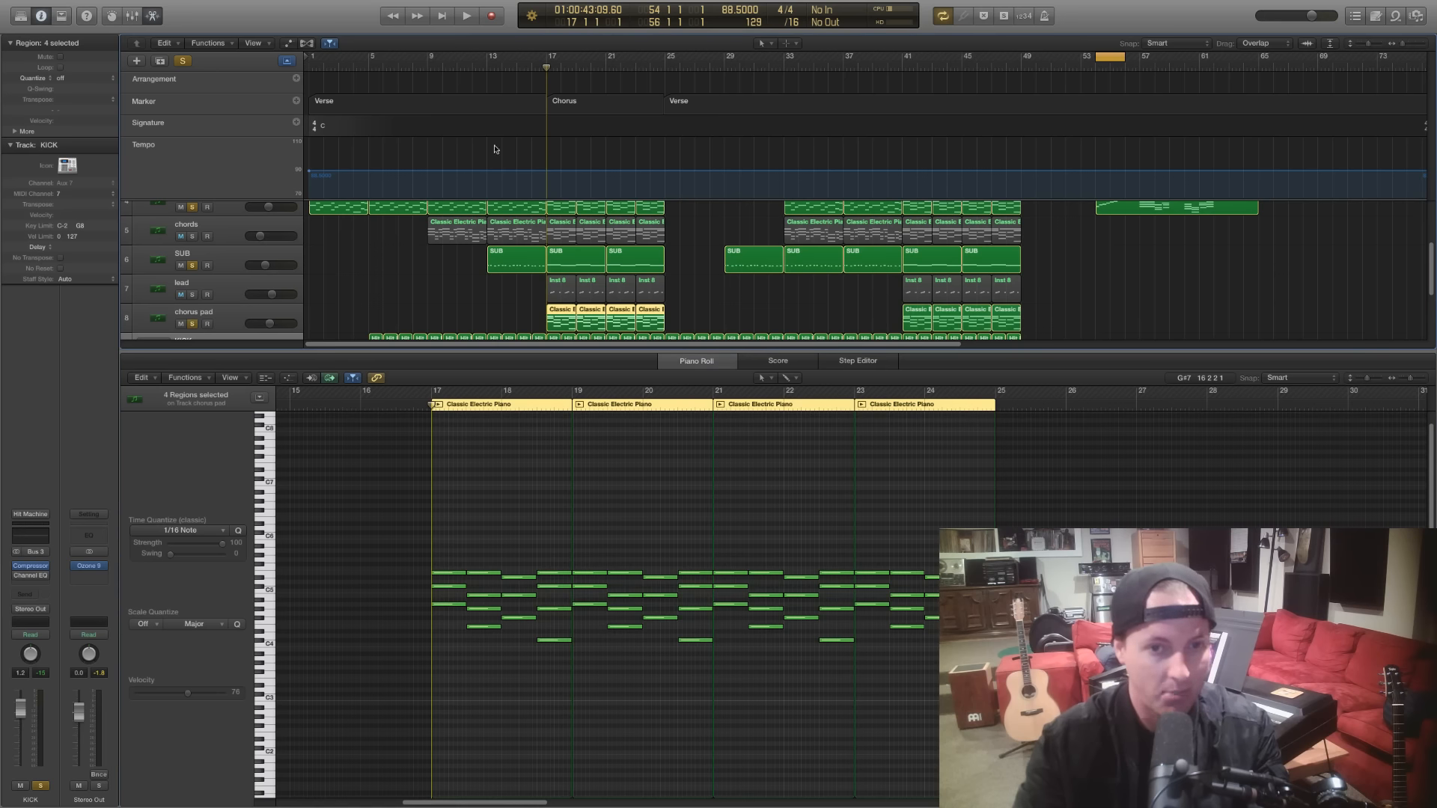
pyautogui.press('space')
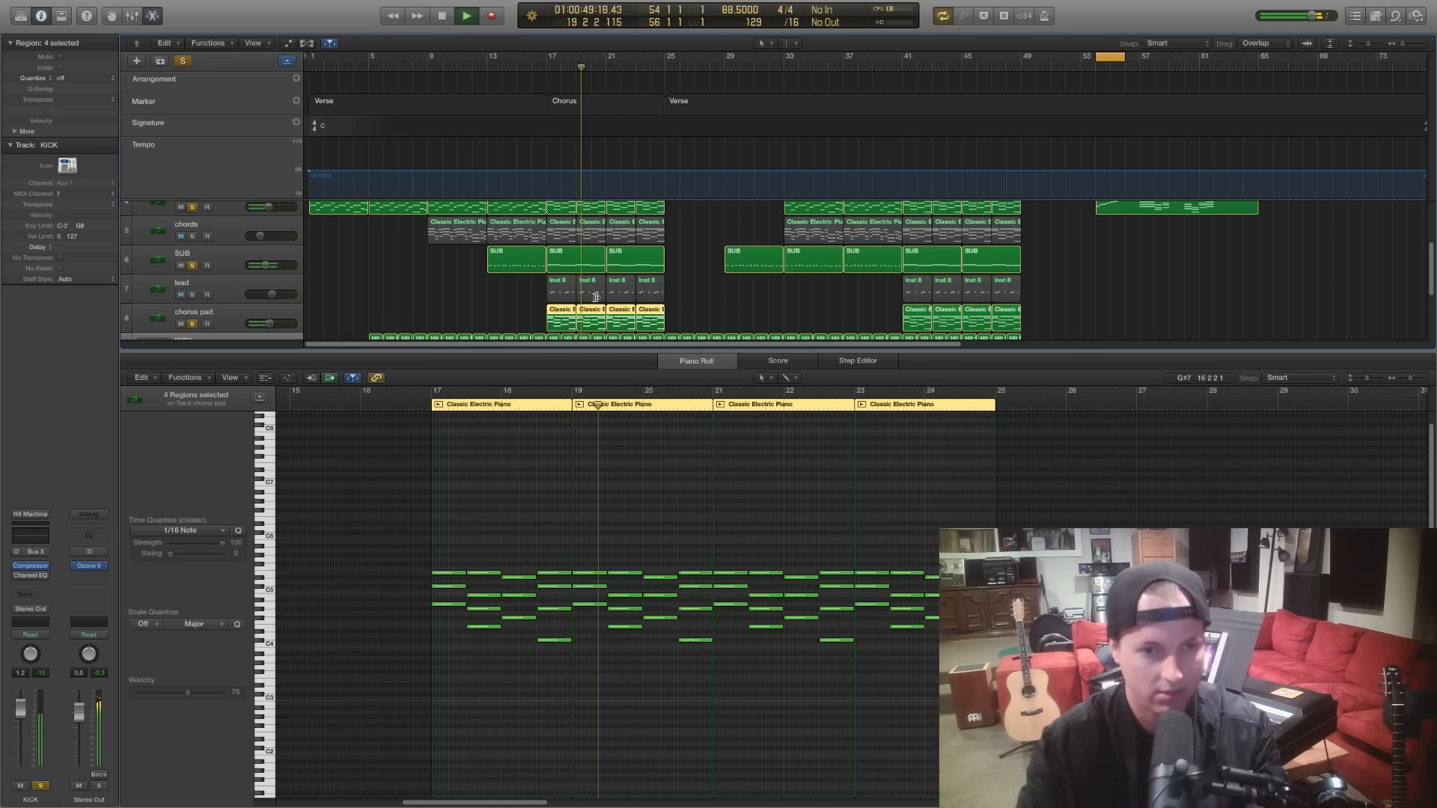
pyautogui.press('space')
# Select the four lead regions of the first chorus and solo the lead track
pyautogui.click(487, 304)
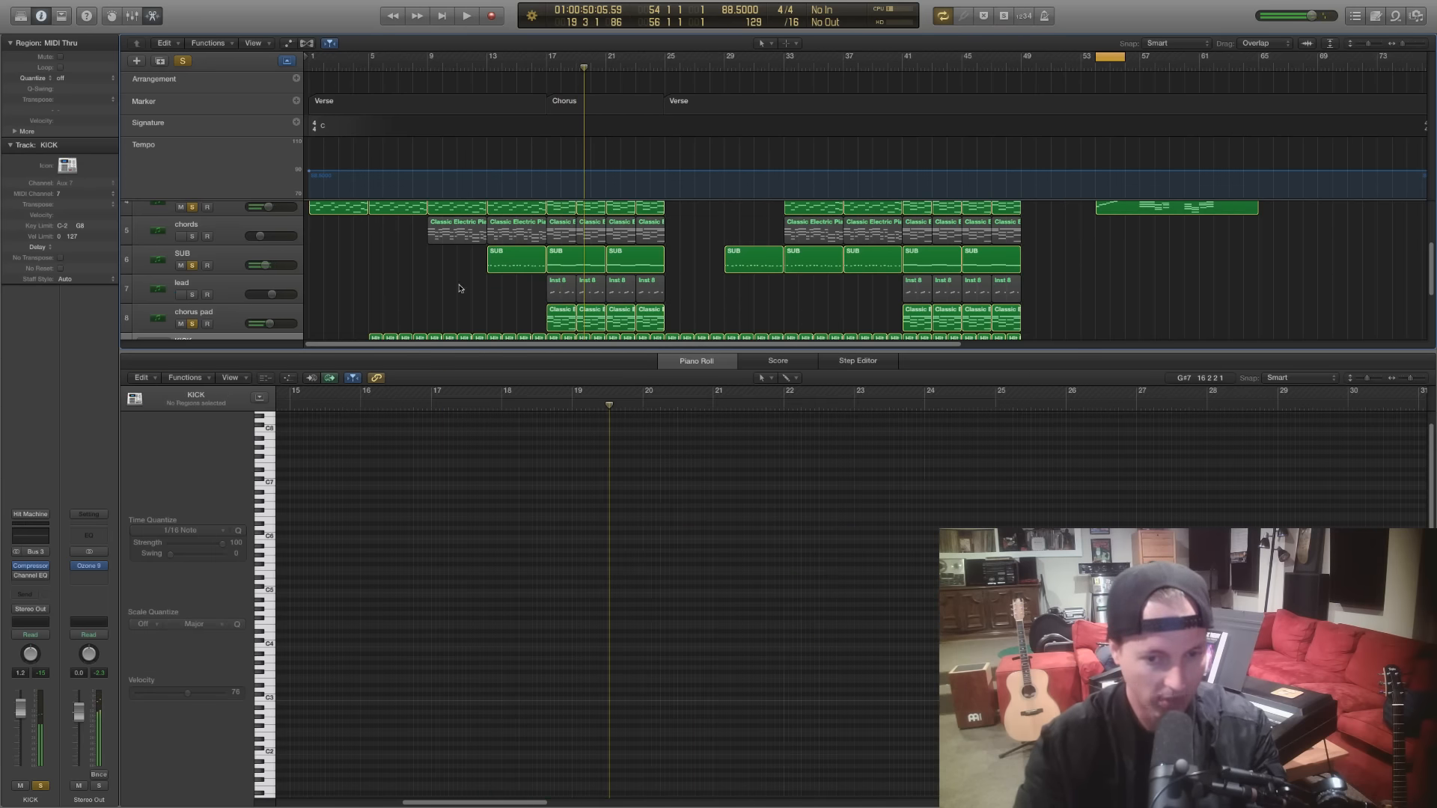
pyautogui.moveTo(494, 303); pyautogui.dragTo(672, 286)
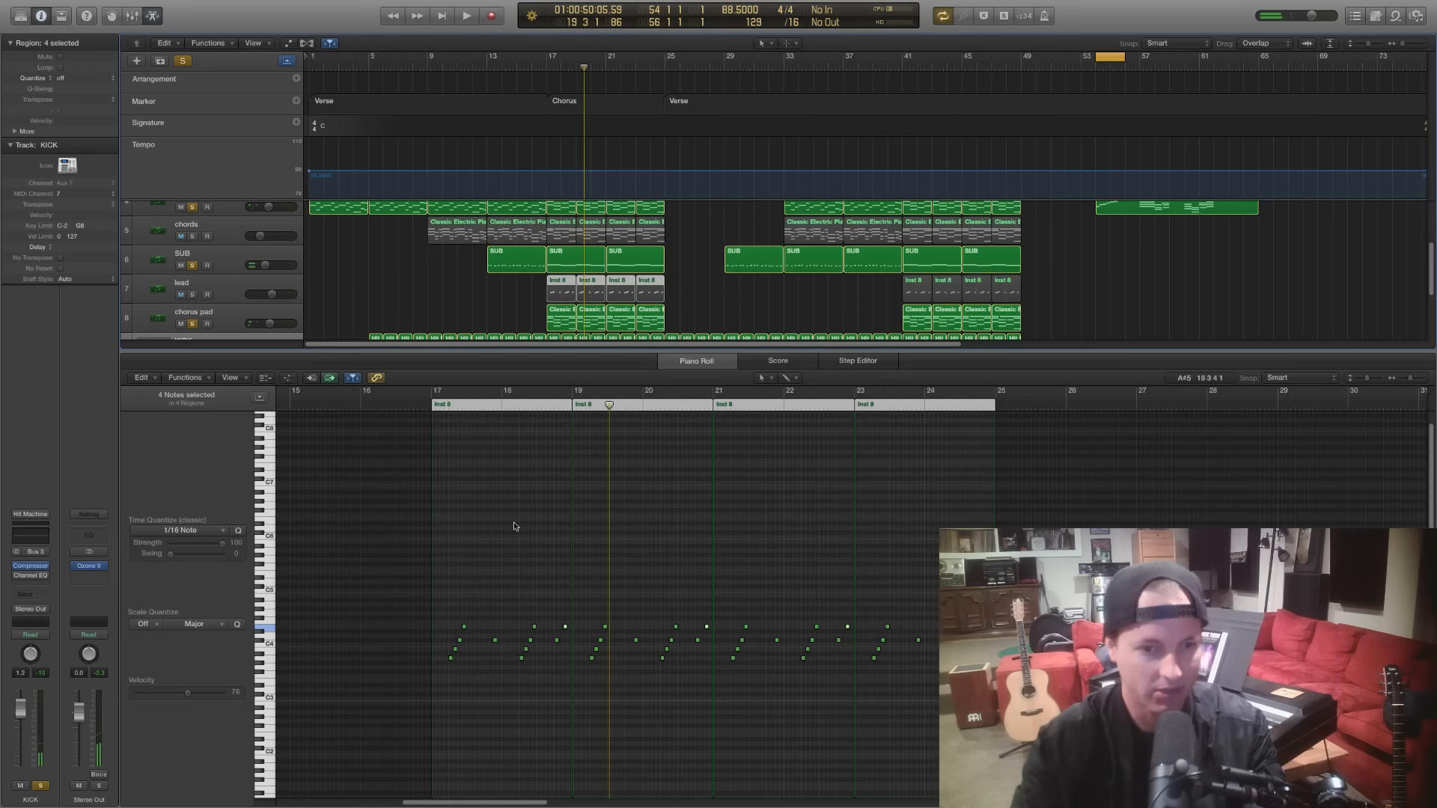
pyautogui.click(192, 295)
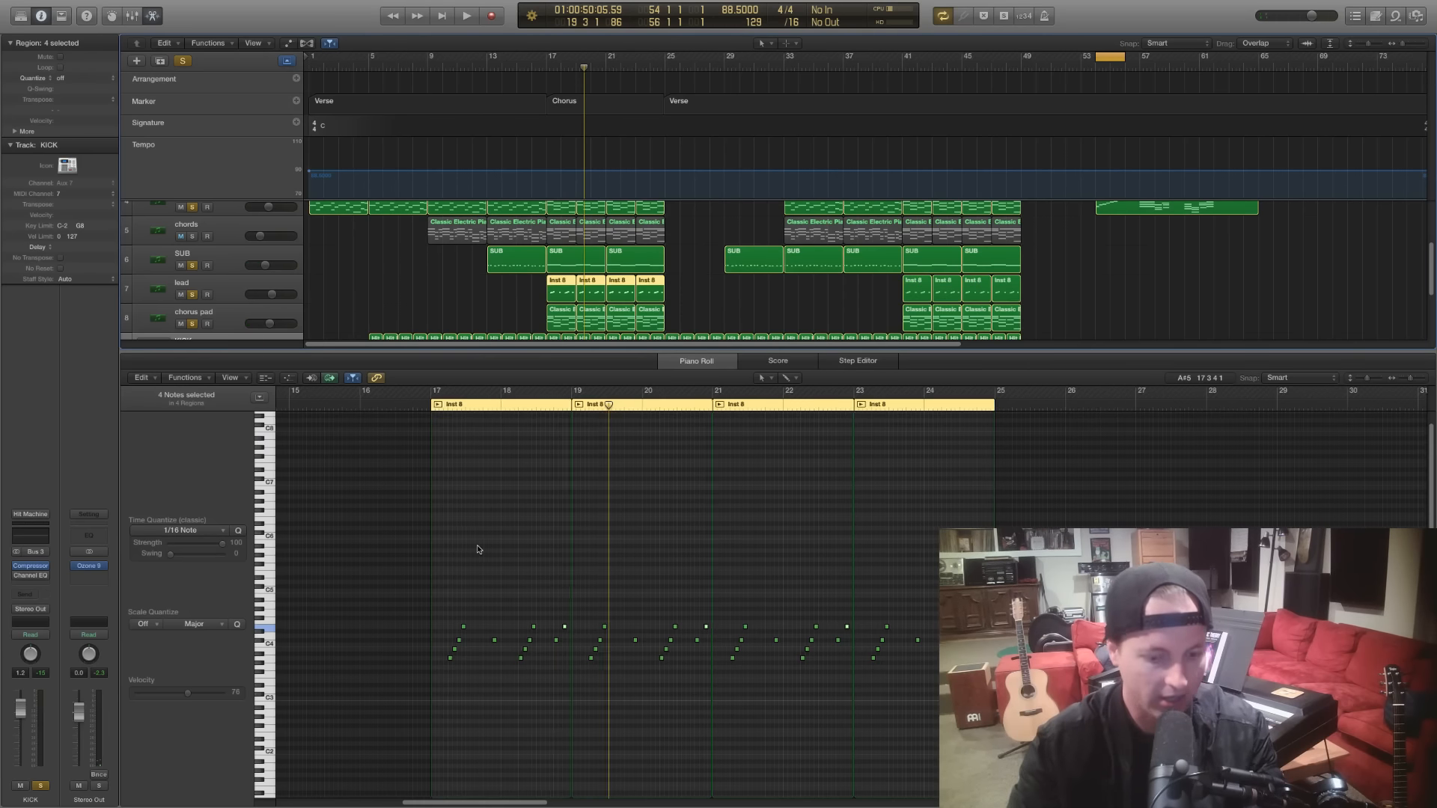
# Deselect the lead notes and examine the rising four-note figure at the start of bar 17 up close
pyautogui.scroll(4, 478, 549)
pyautogui.hscroll(-3, 477, 549)
pyautogui.scroll(3, 478, 549)
pyautogui.hscroll(-4, 478, 549)
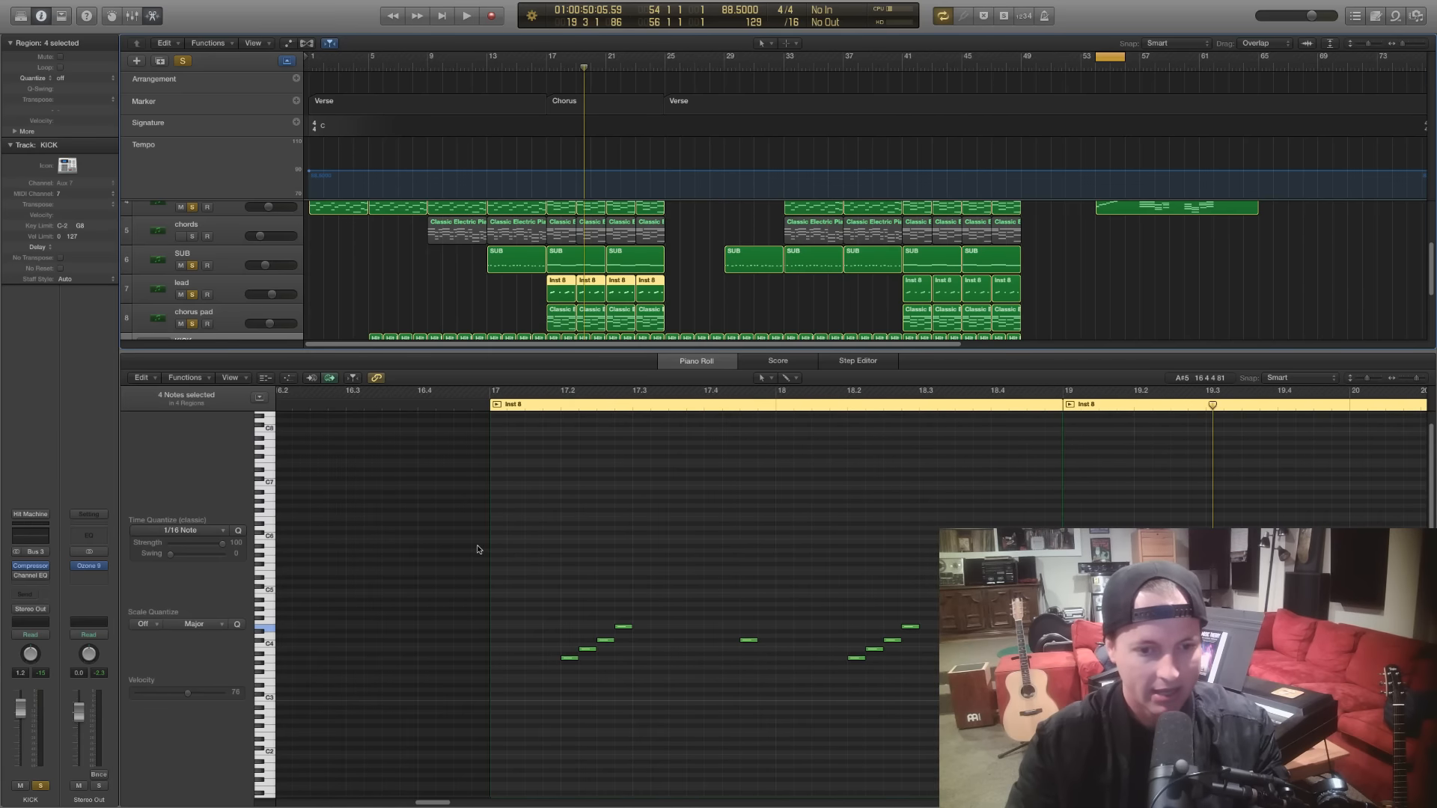
pyautogui.click(567, 665)
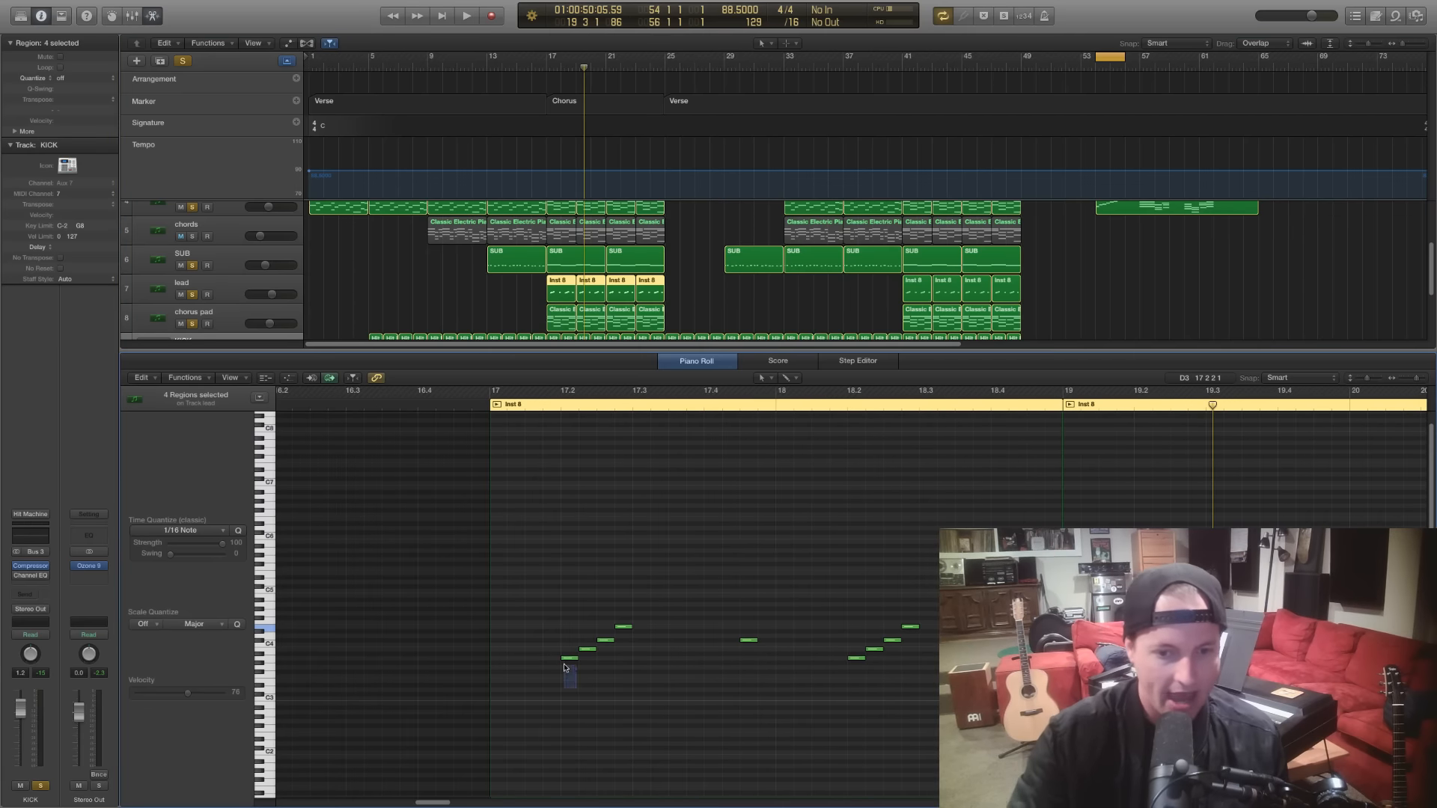
pyautogui.click(627, 627)
pyautogui.click(665, 638)
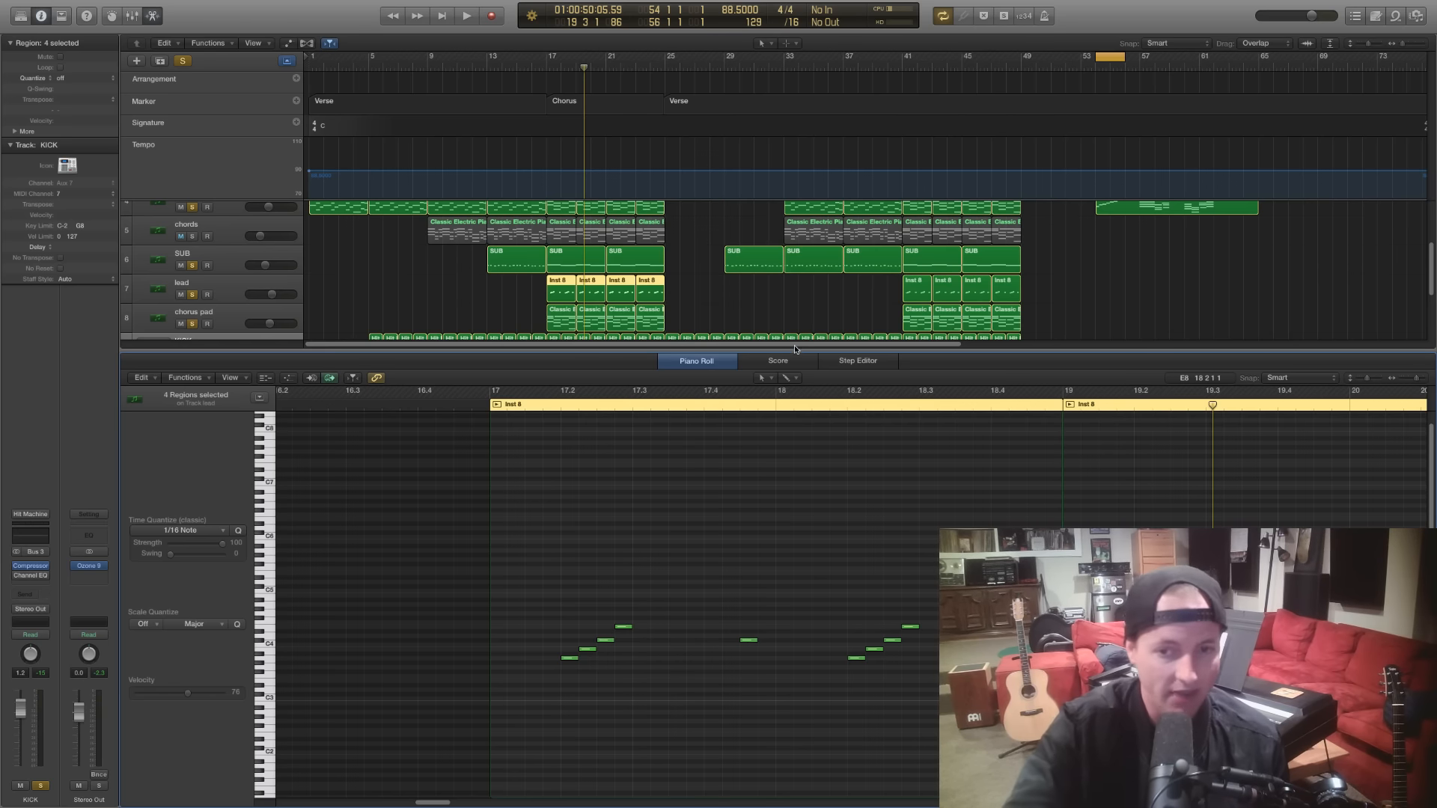
# Place the playhead at the start of bar 17 and examine the first chorus's four chorus pad regions in the Piano Roll
pyautogui.press('p')
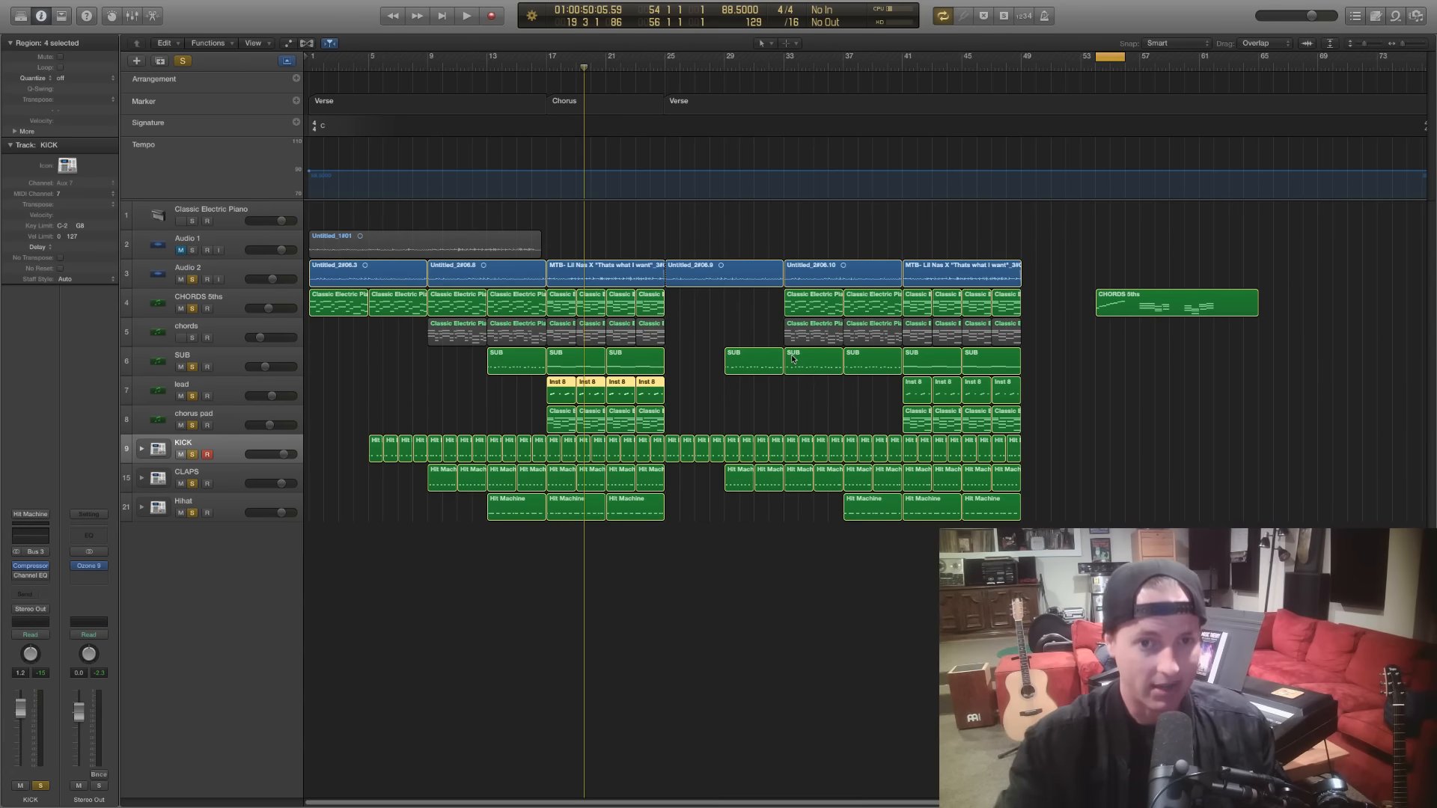
pyautogui.click(548, 66)
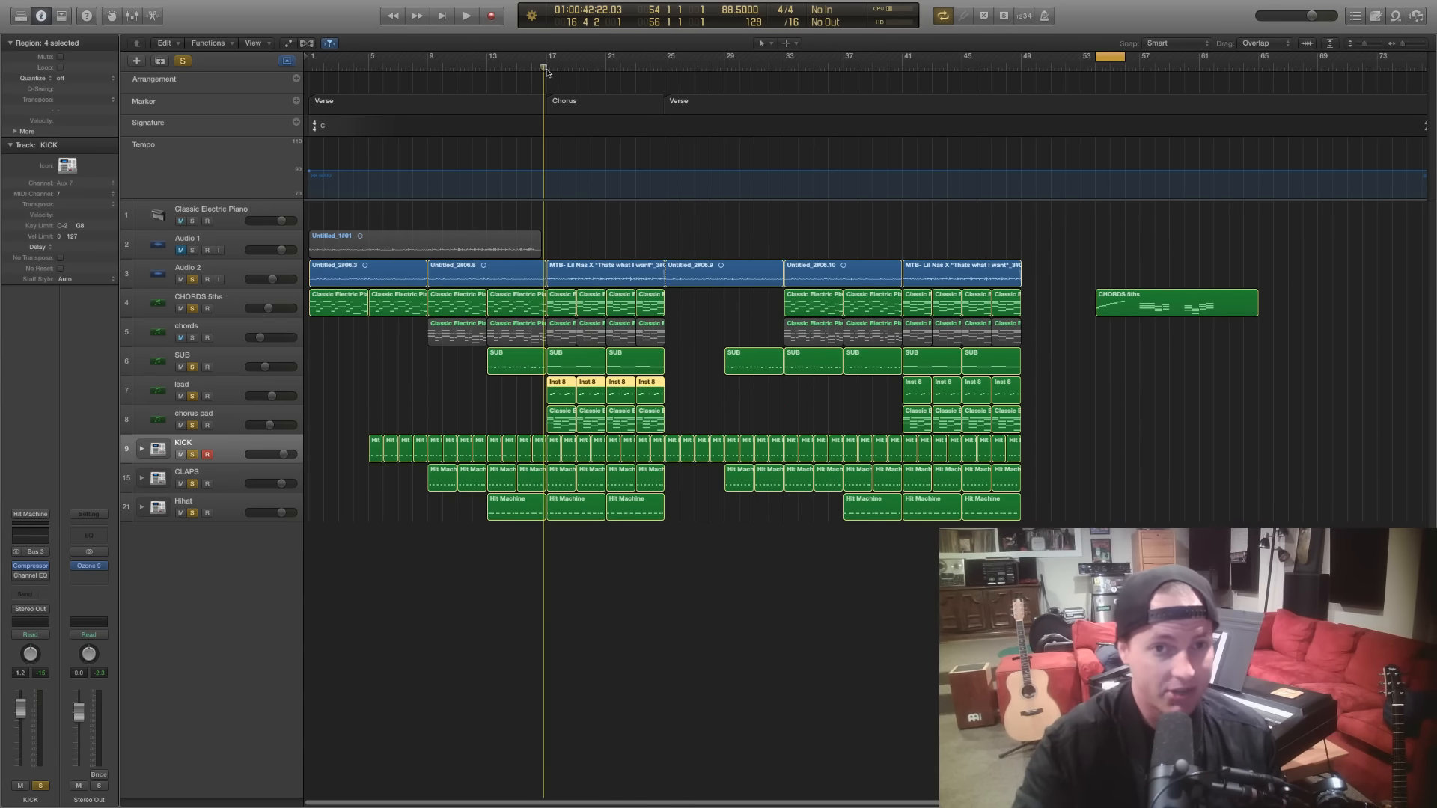
pyautogui.moveTo(708, 419); pyautogui.dragTo(552, 428)
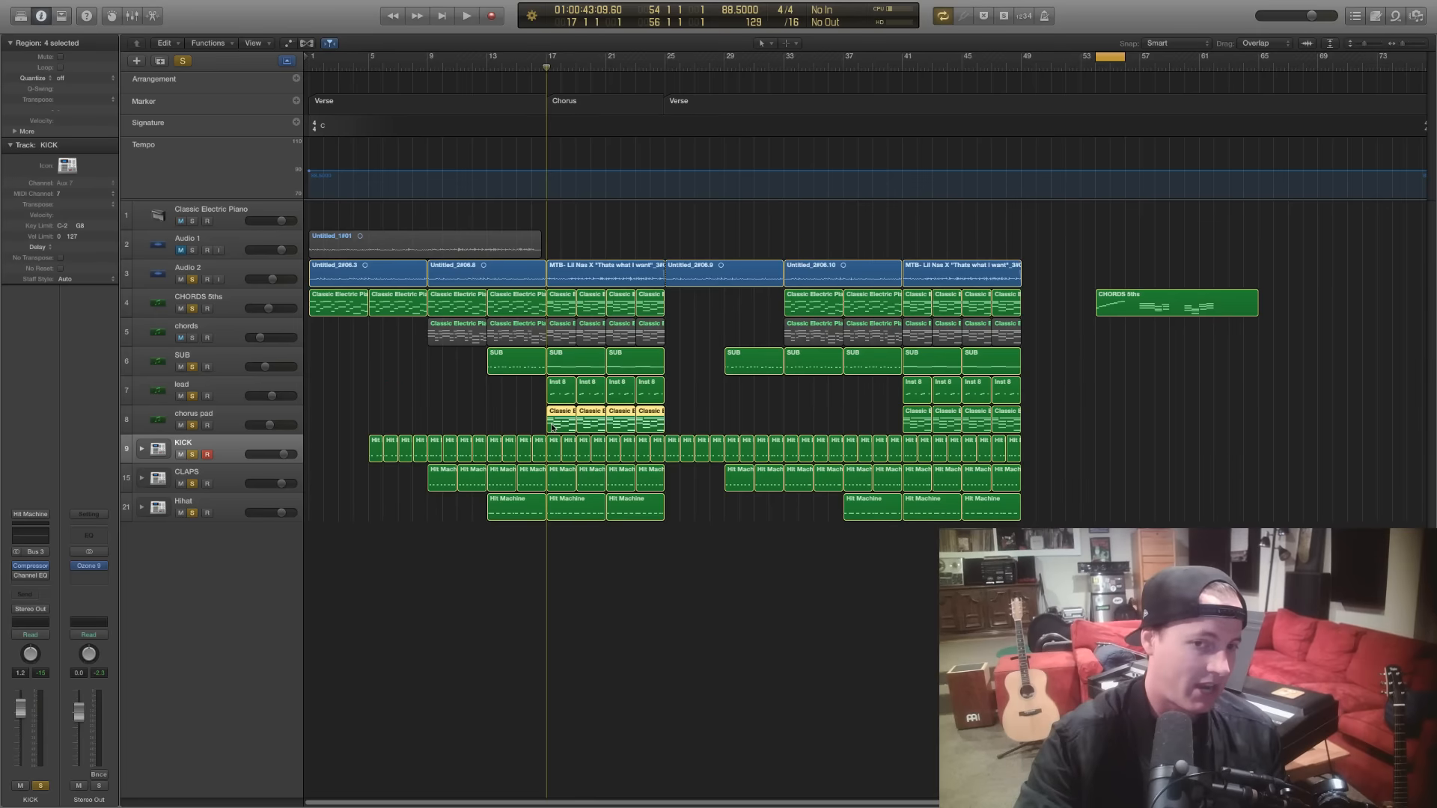
pyautogui.doubleClick(552, 428)
pyautogui.hscroll(2, 758, 604)
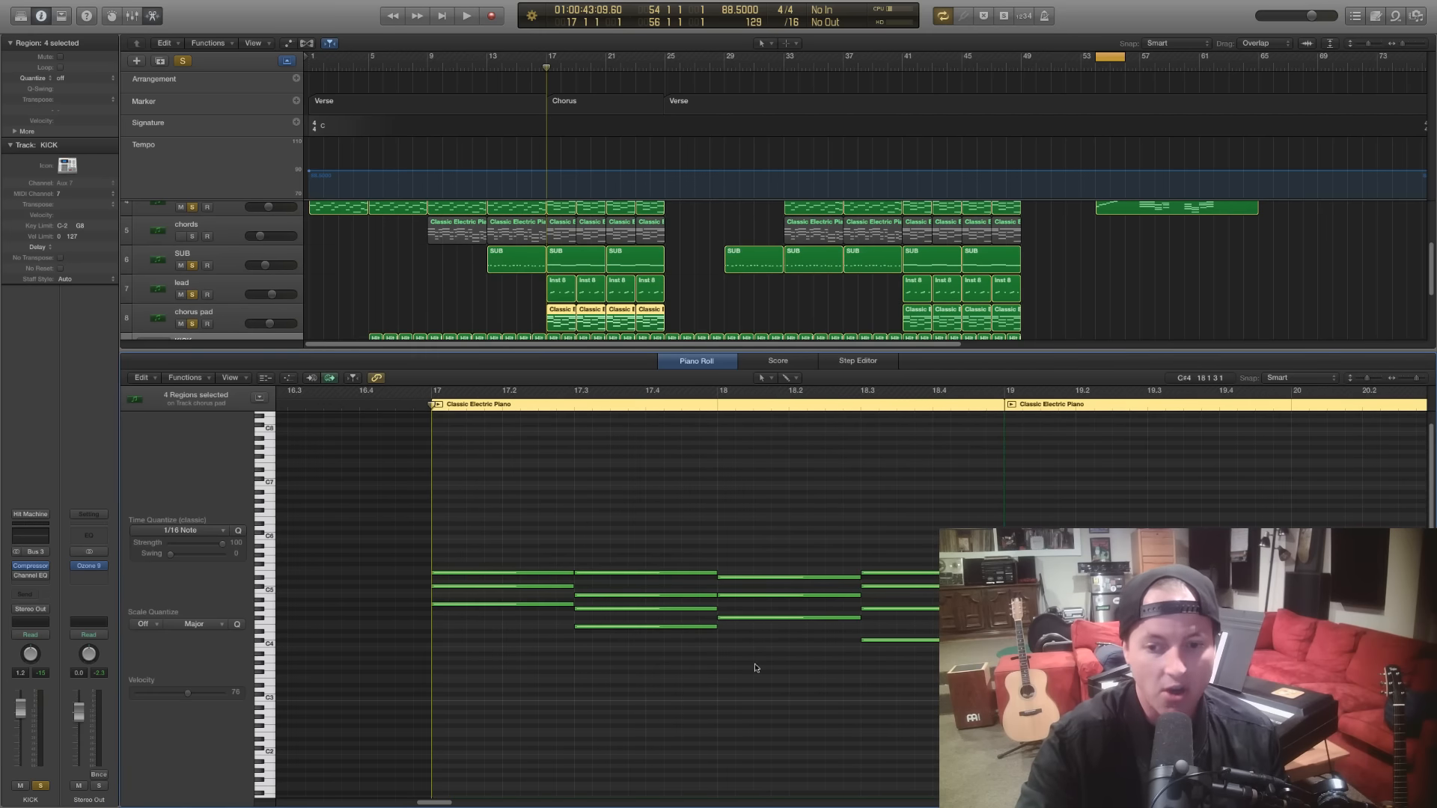
pyautogui.scroll(3, 820, 704)
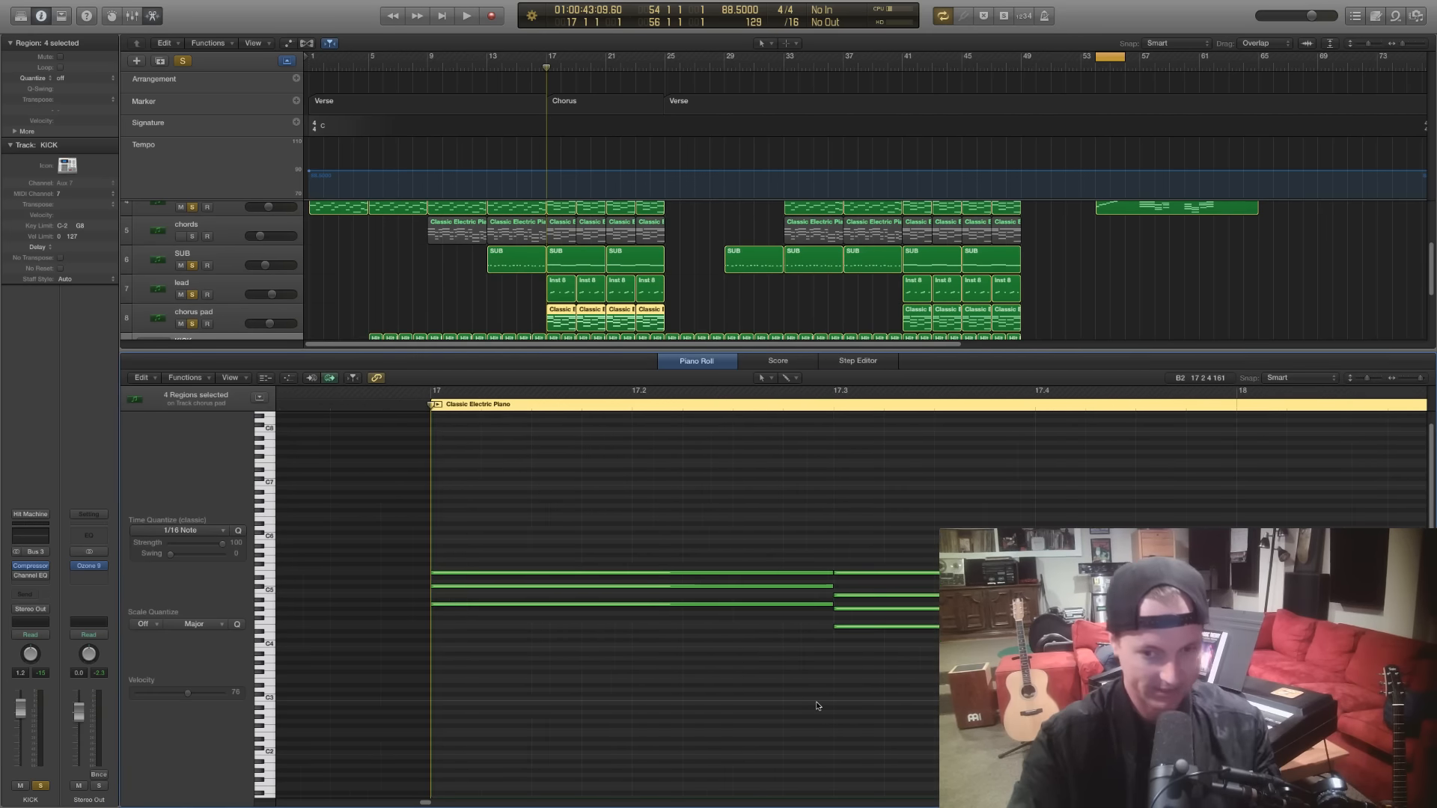
pyautogui.scroll(-5, 816, 704)
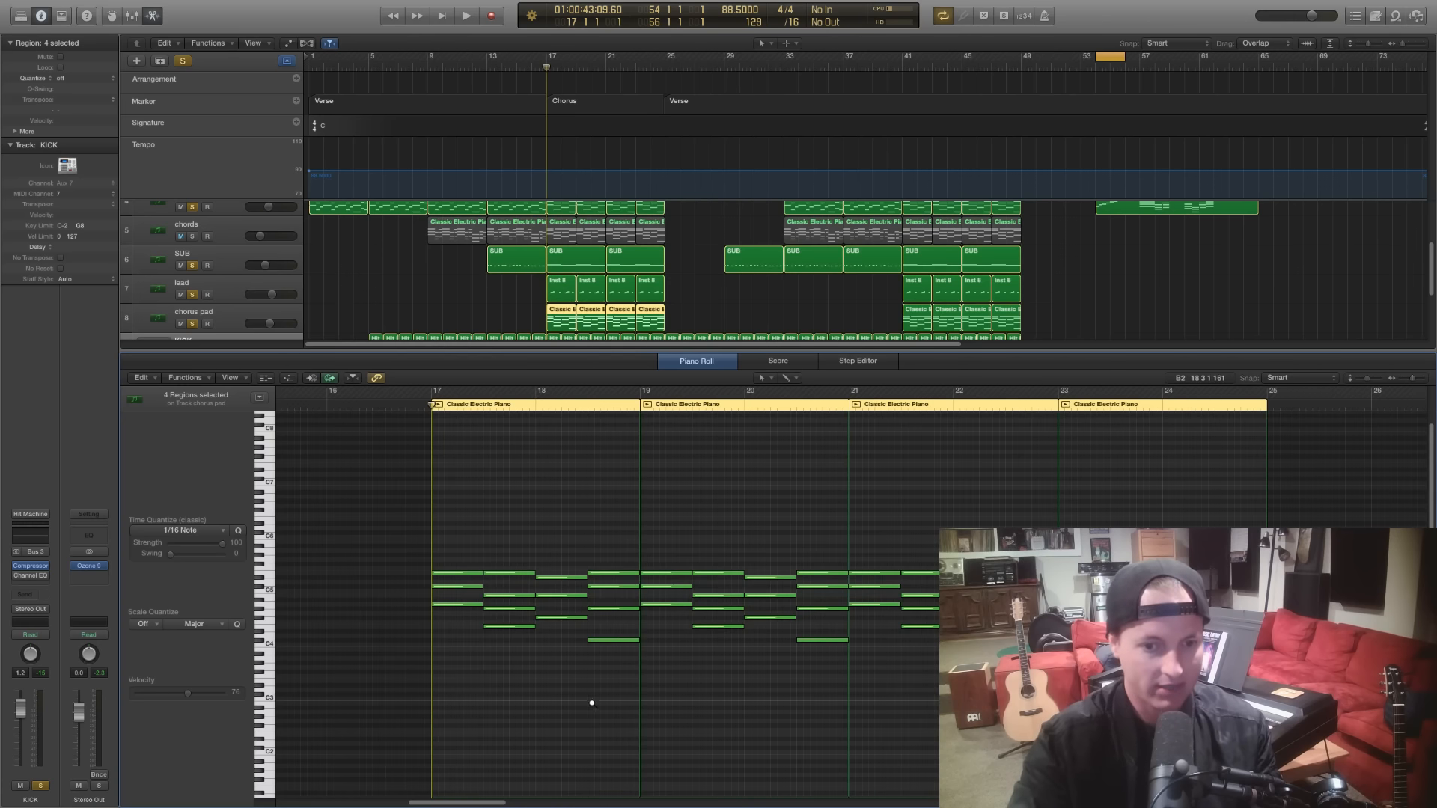
pyautogui.scroll(2, 592, 704)
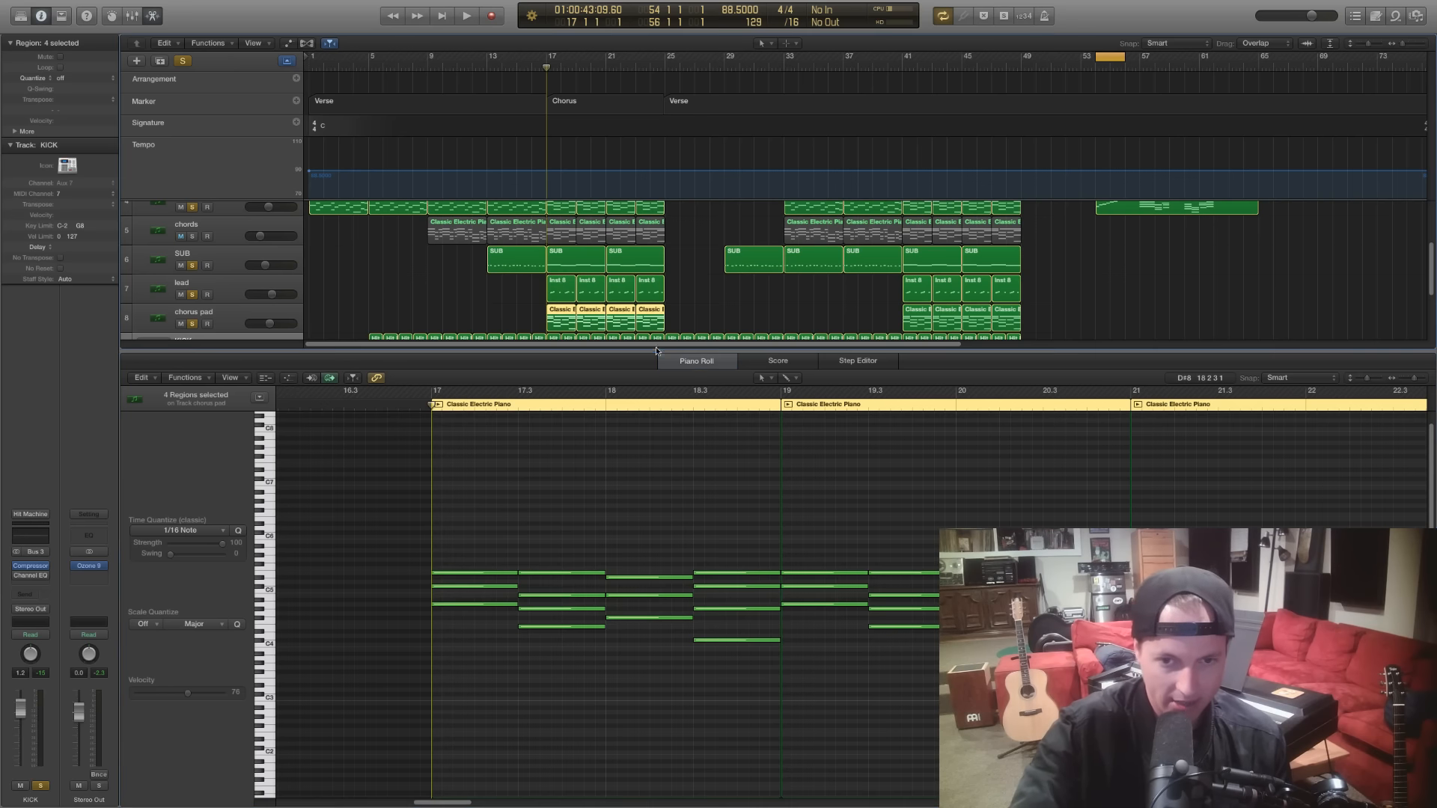
# Show the four lead regions of the first chorus in the Piano Roll, play from bar 17 into bar 22 and close the editor
pyautogui.press('p')
pyautogui.moveTo(686, 403); pyautogui.dragTo(555, 394)
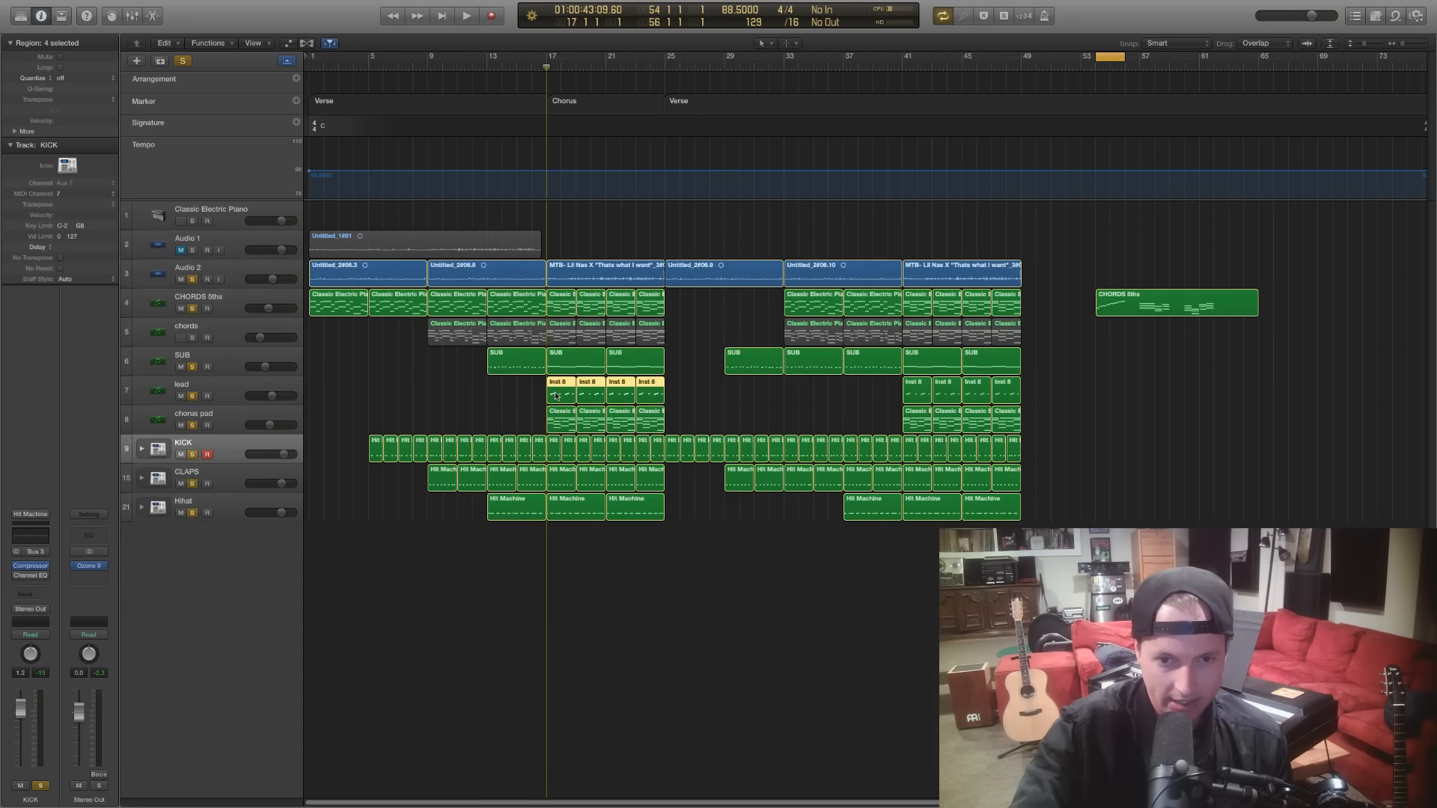
pyautogui.press('p')
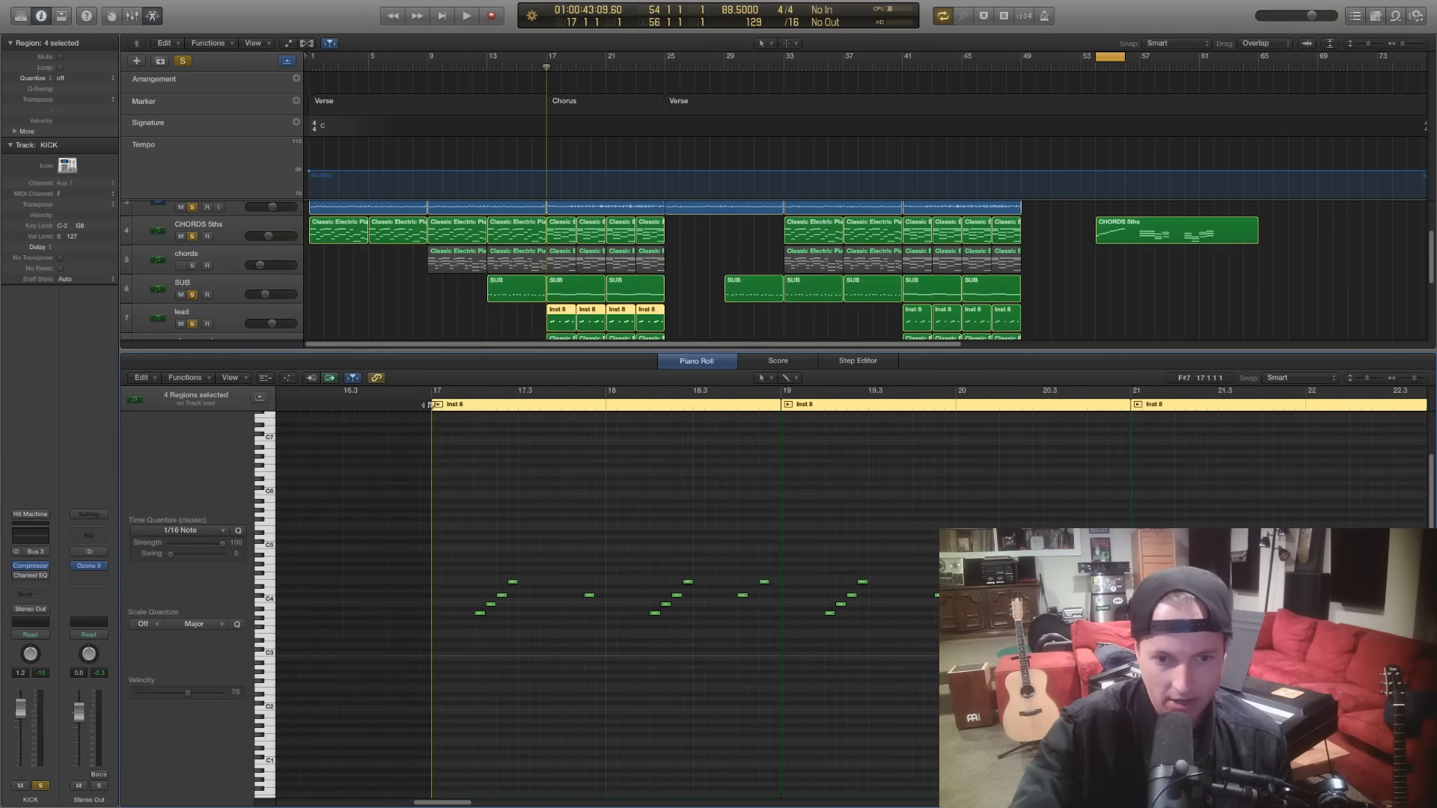
pyautogui.press('space')
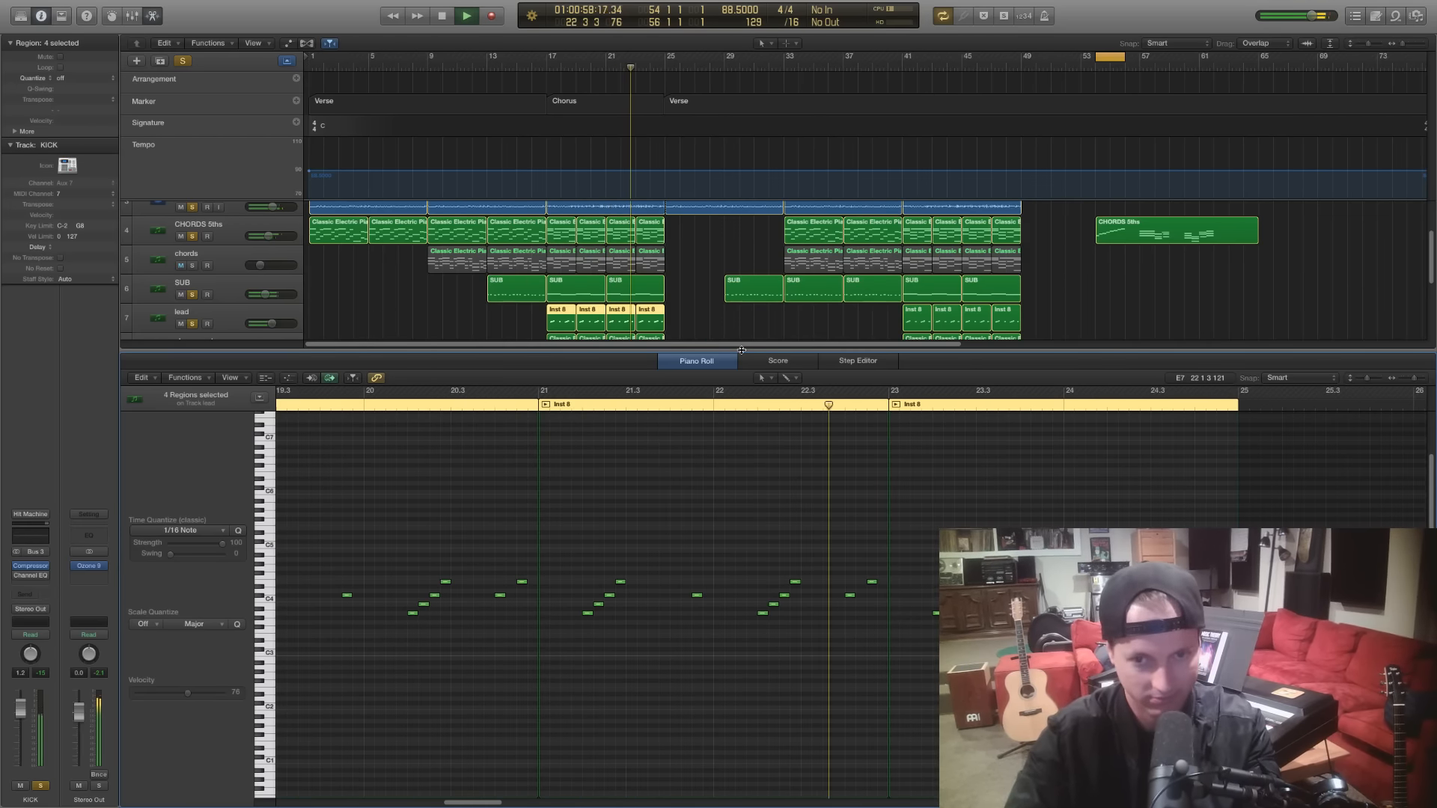
pyautogui.press('space')
pyautogui.press('e')
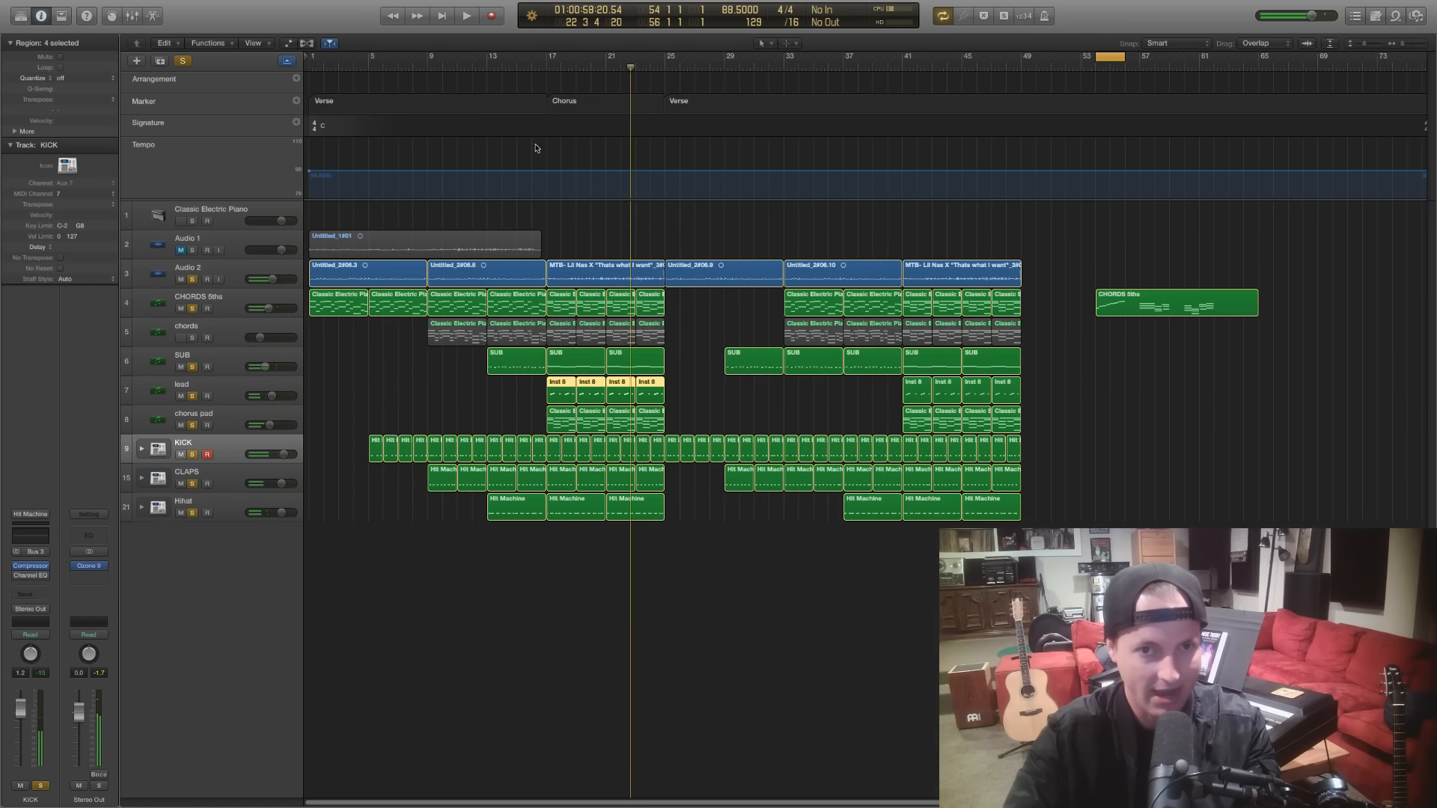
# Return the playhead to bar 17, turn off solo mode and set the cycle range from bar 17 to bar 25
pyautogui.click(545, 65)
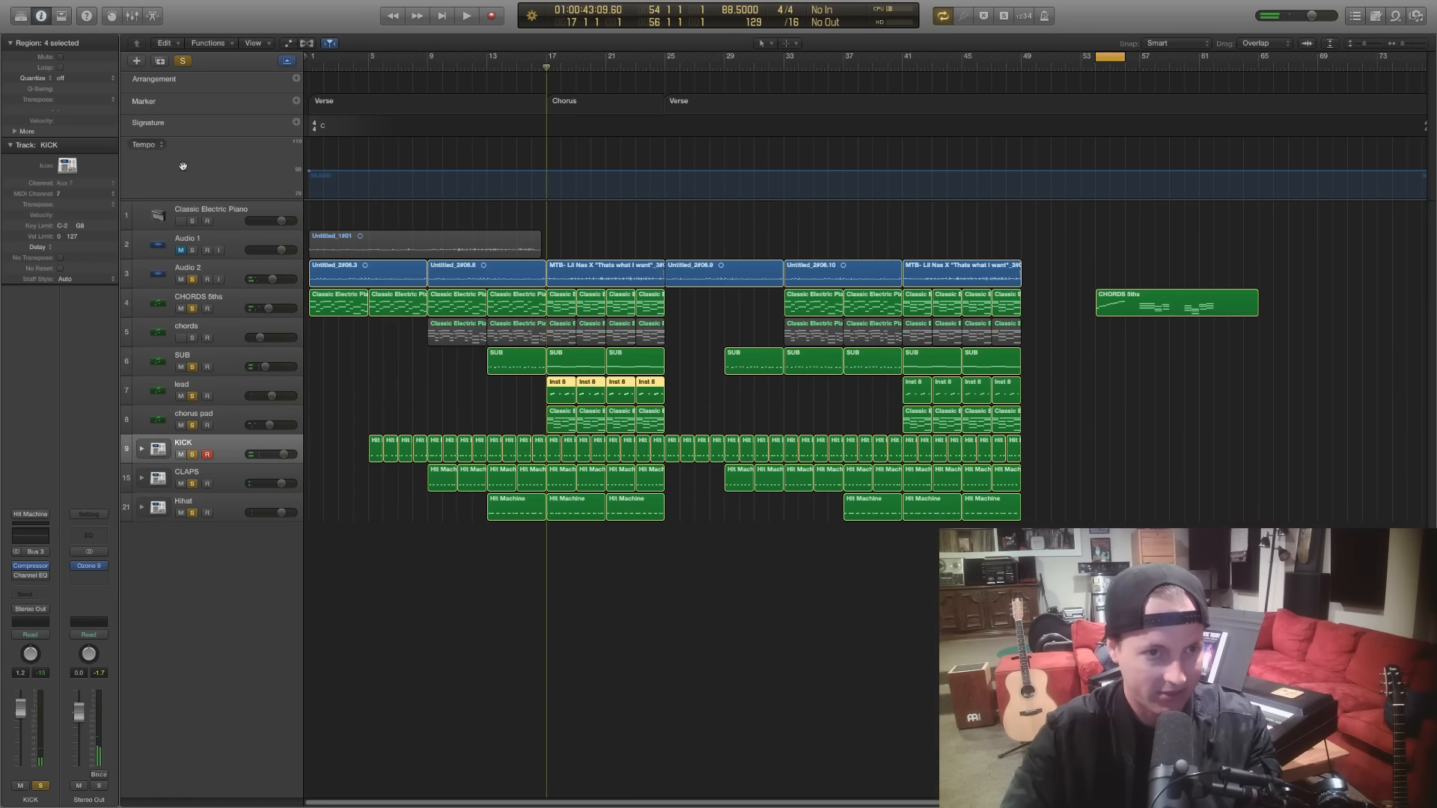
pyautogui.click(182, 60)
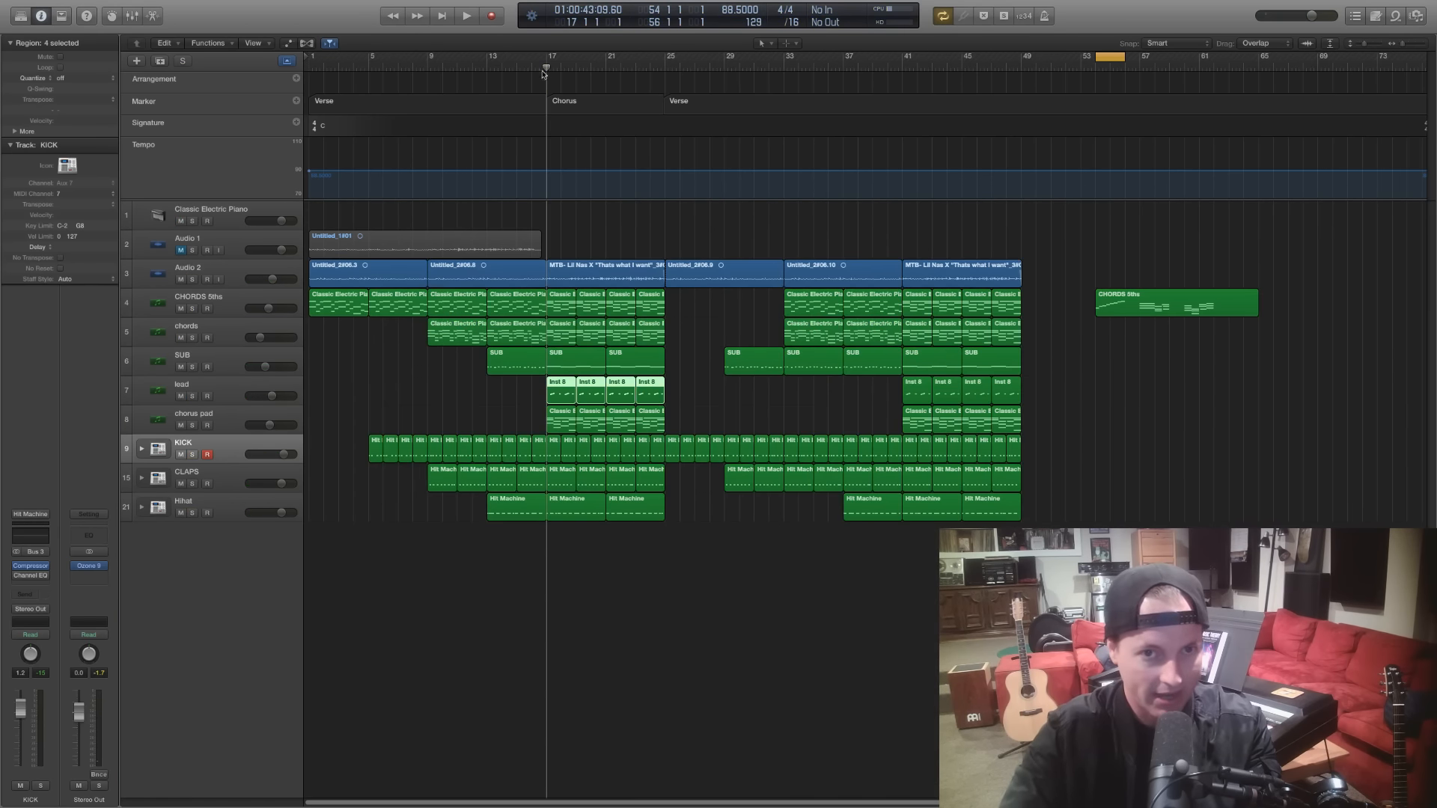
pyautogui.moveTo(548, 56); pyautogui.dragTo(664, 57)
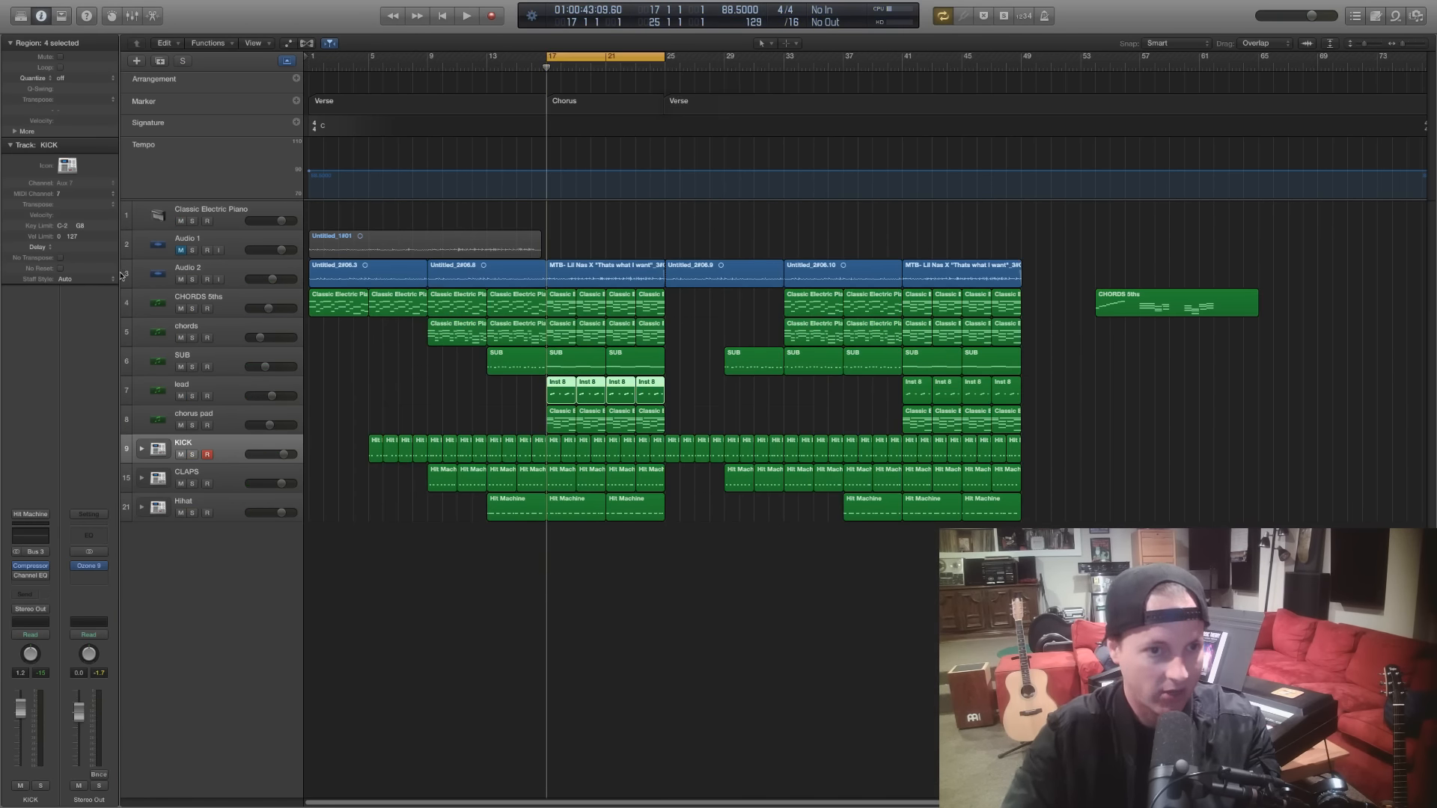
# Play the looped chorus and layer it by soloing Audio 2, both chords tracks, SUB, lead and chorus pad one after another
pyautogui.click(193, 280)
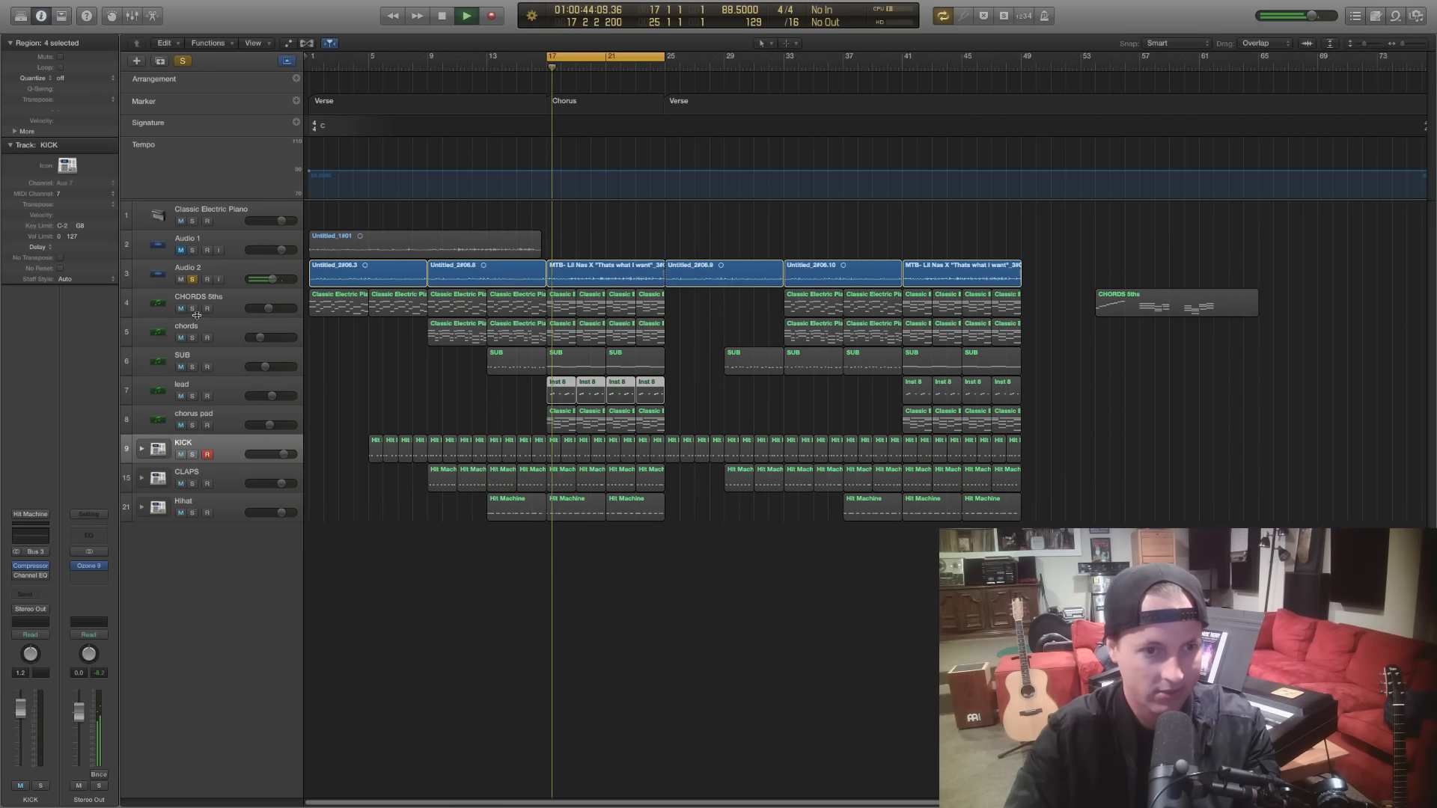
pyautogui.click(192, 310)
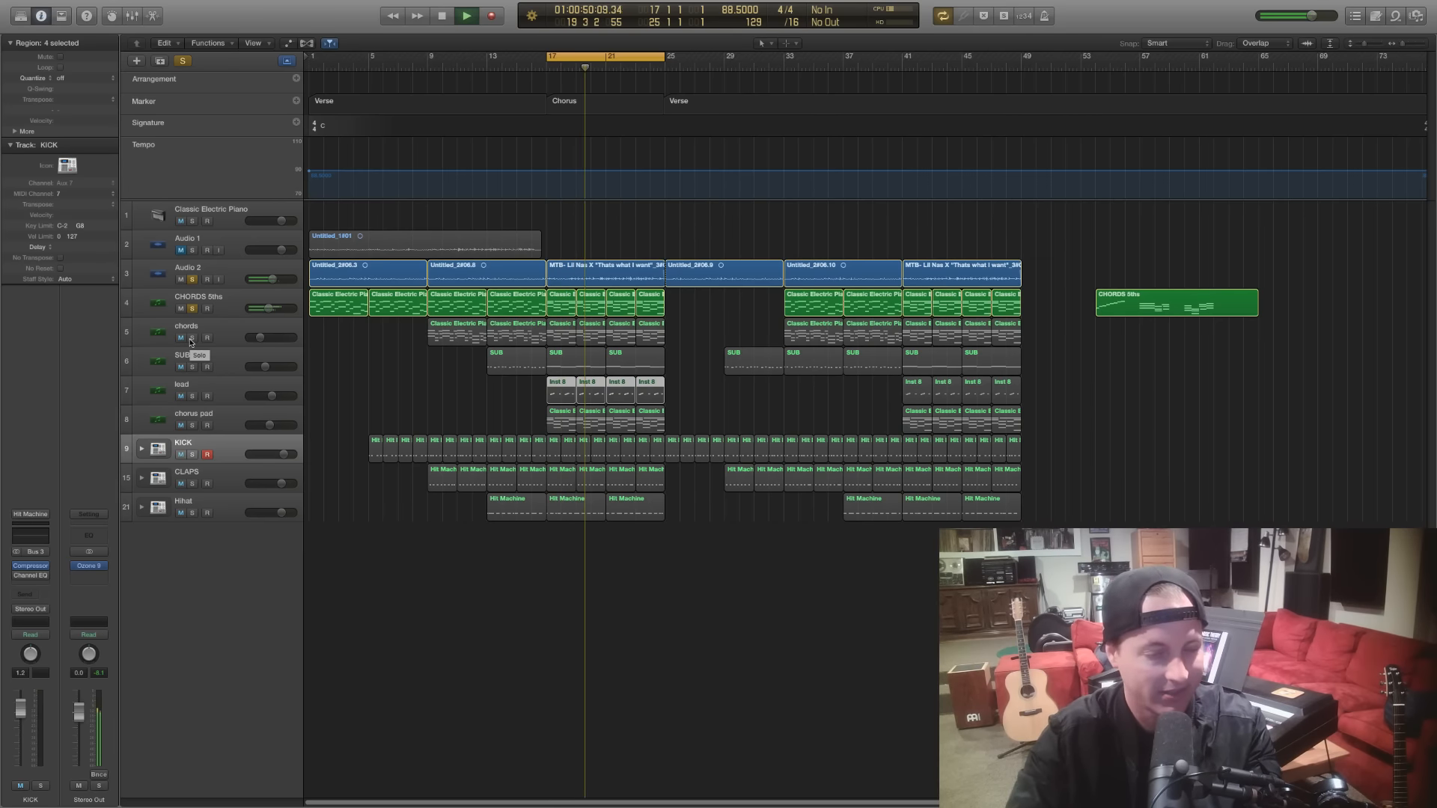
pyautogui.click(192, 339)
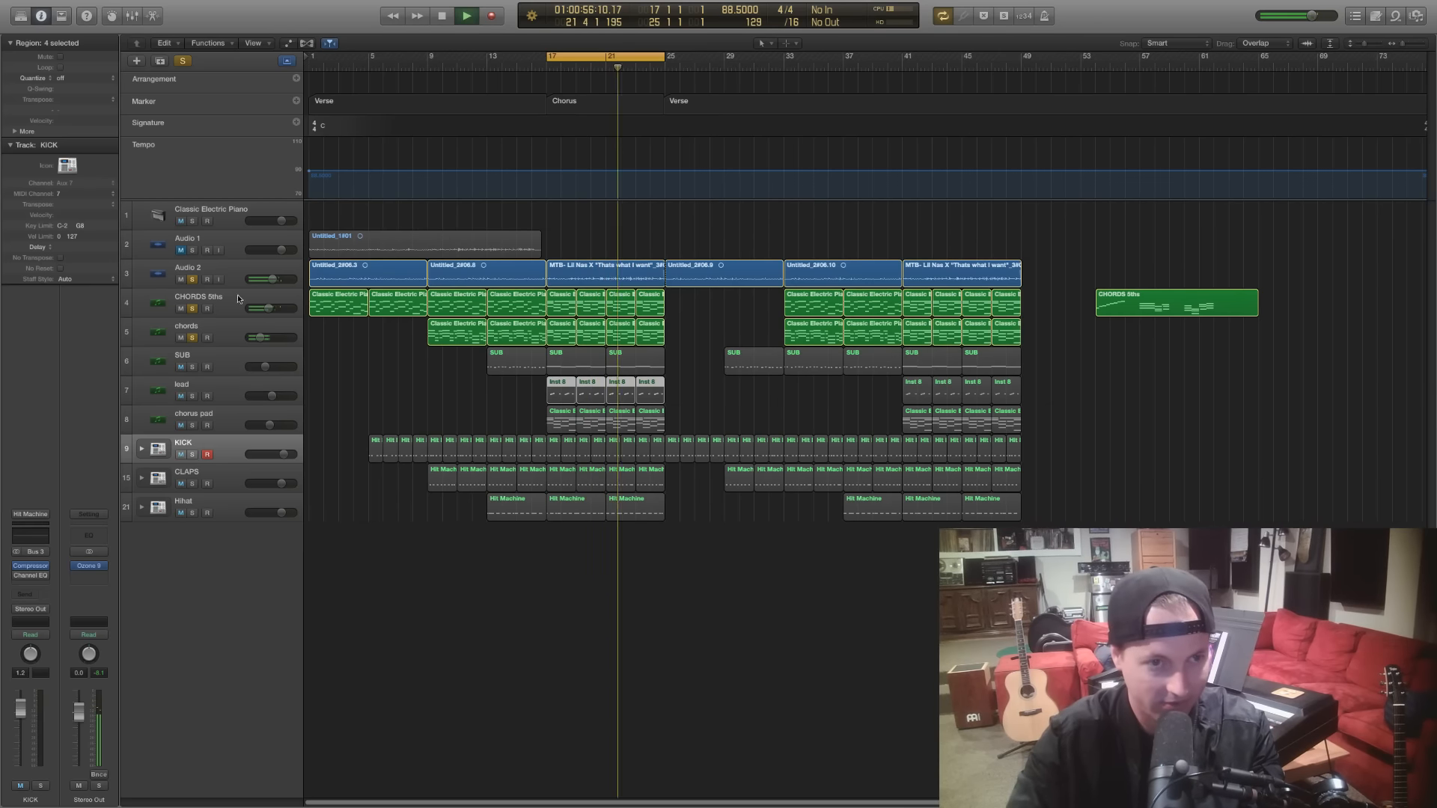
pyautogui.click(193, 367)
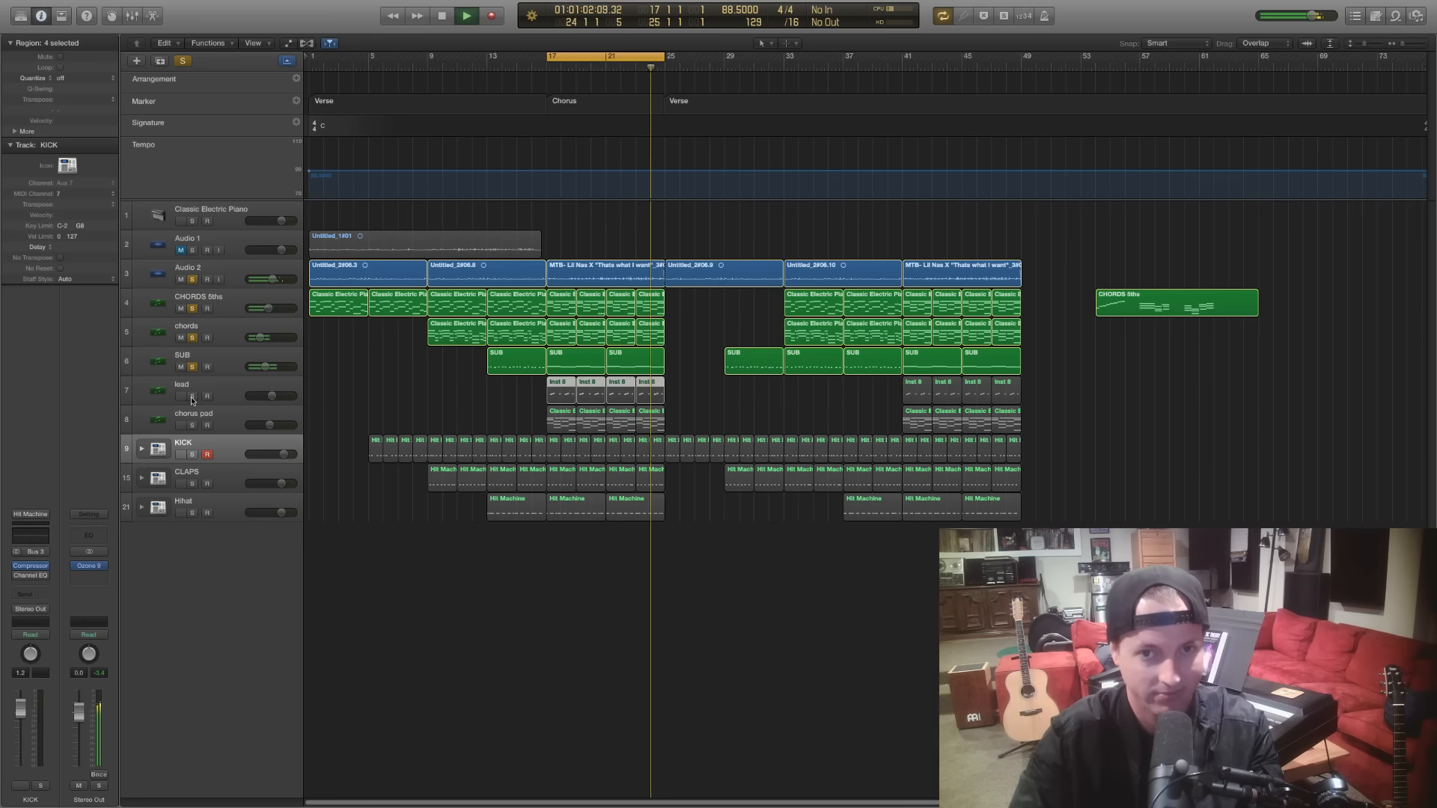
pyautogui.click(192, 398)
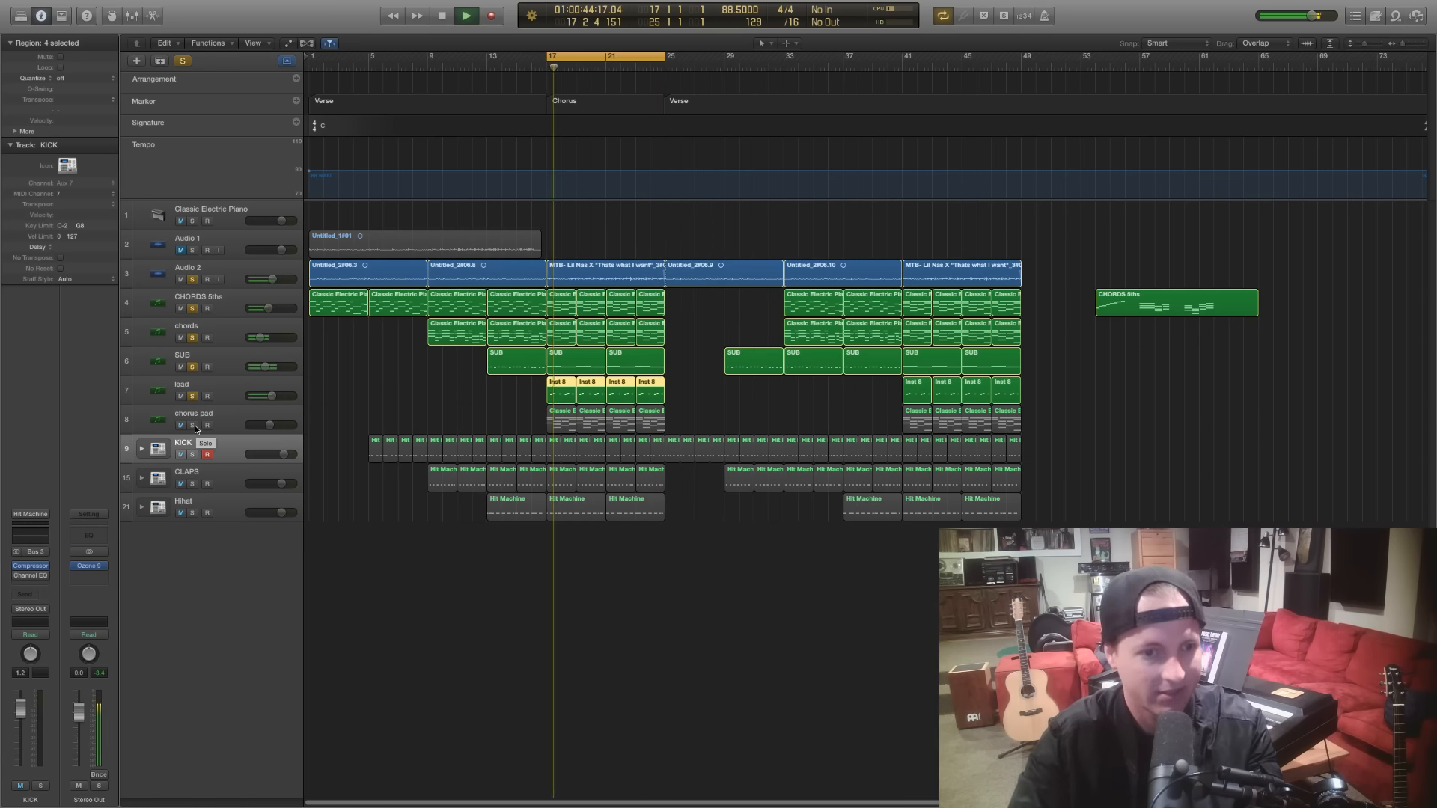
pyautogui.click(193, 425)
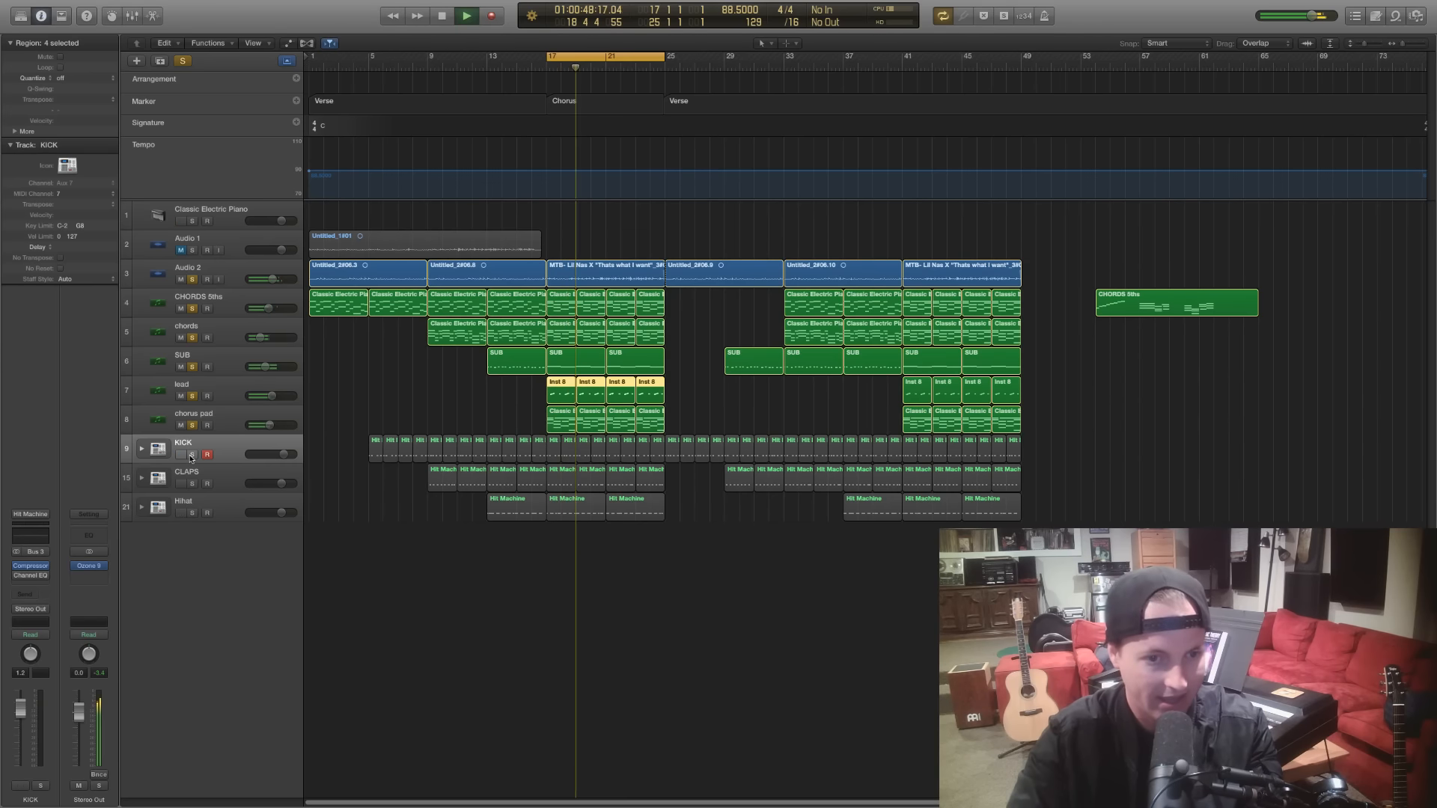
# Add KICK, CLAPS and Hihat to the soloed tracks, play the full chorus into bar 21, and stop with cycle mode turned off
pyautogui.click(193, 455)
pyautogui.click(192, 484)
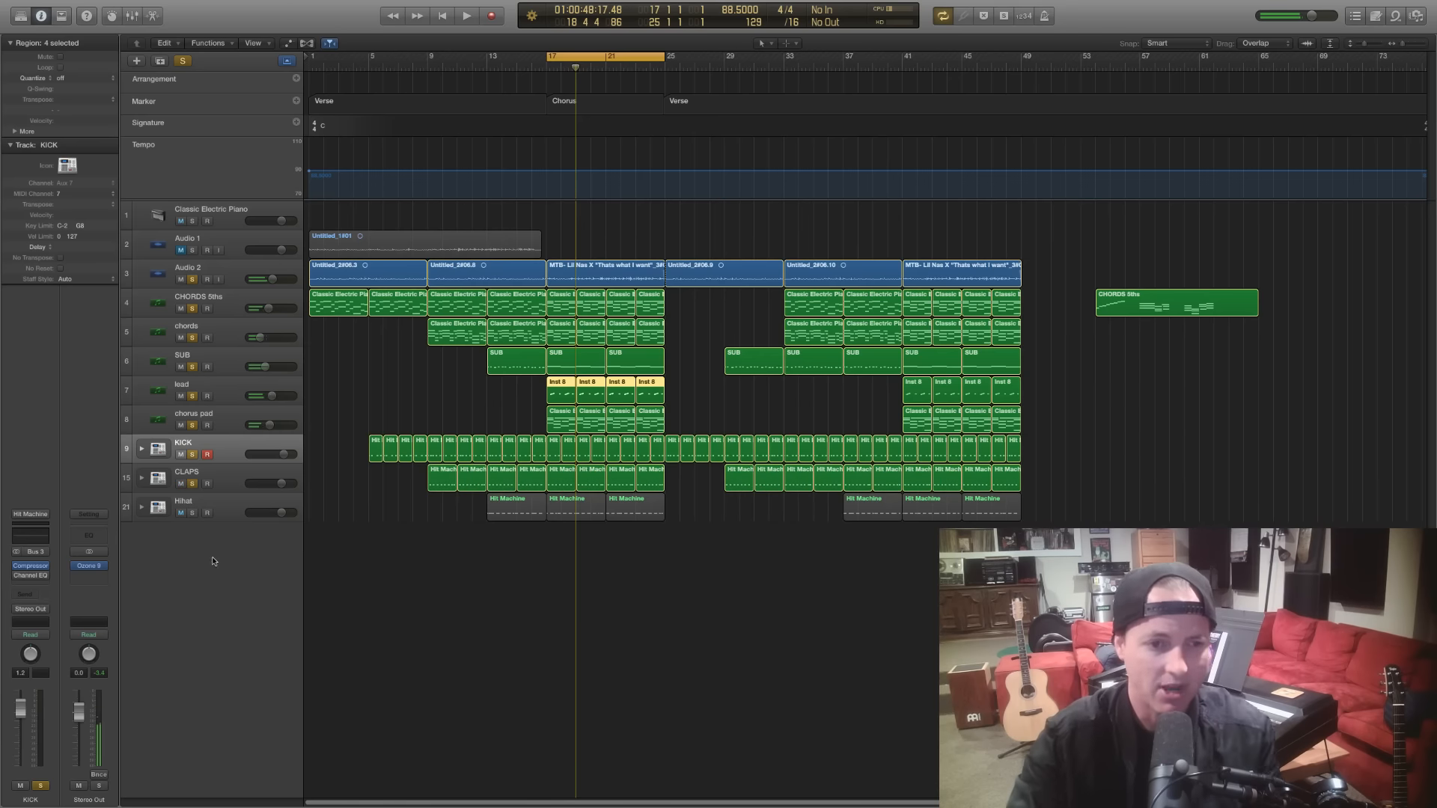
pyautogui.click(192, 513)
pyautogui.press('space')
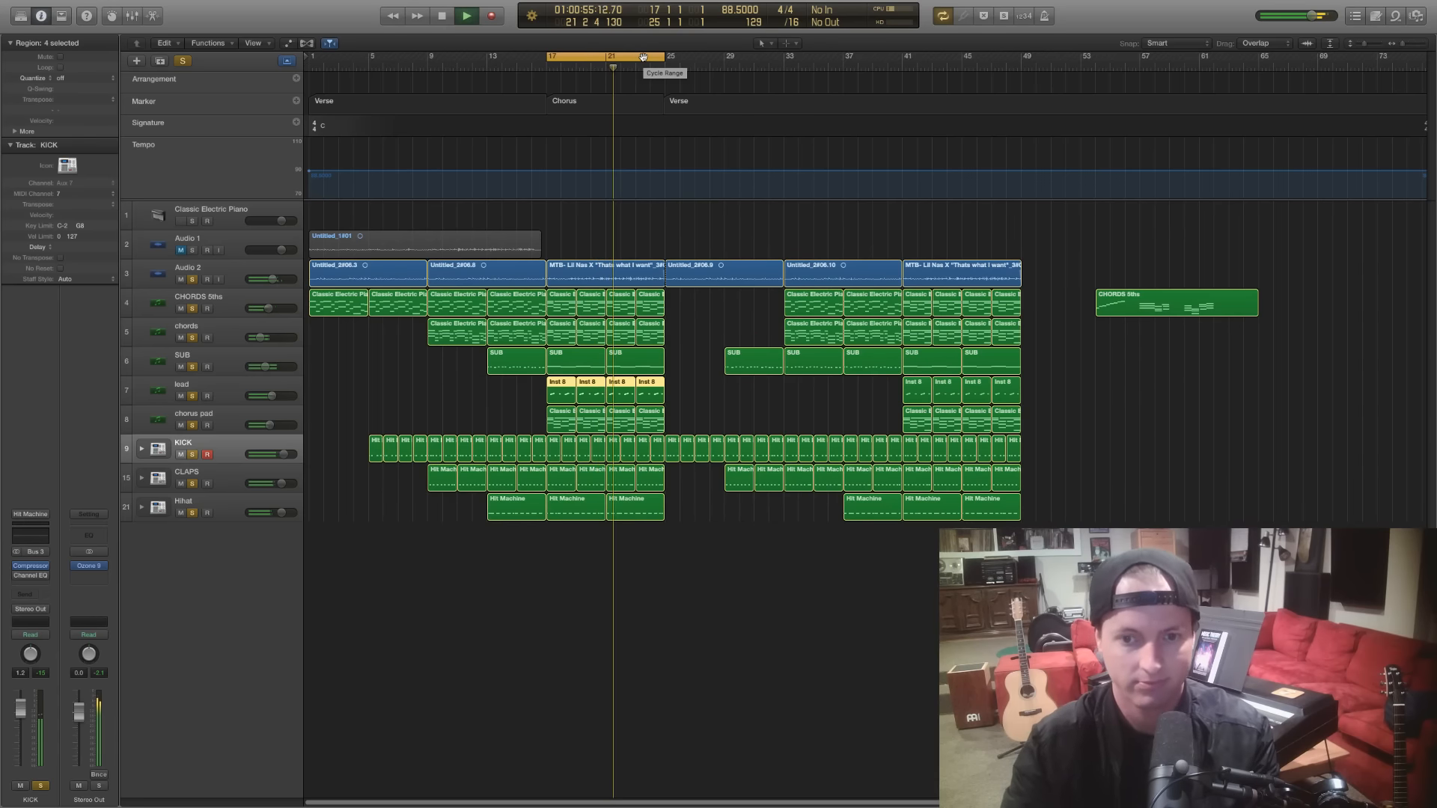
pyautogui.press('space')
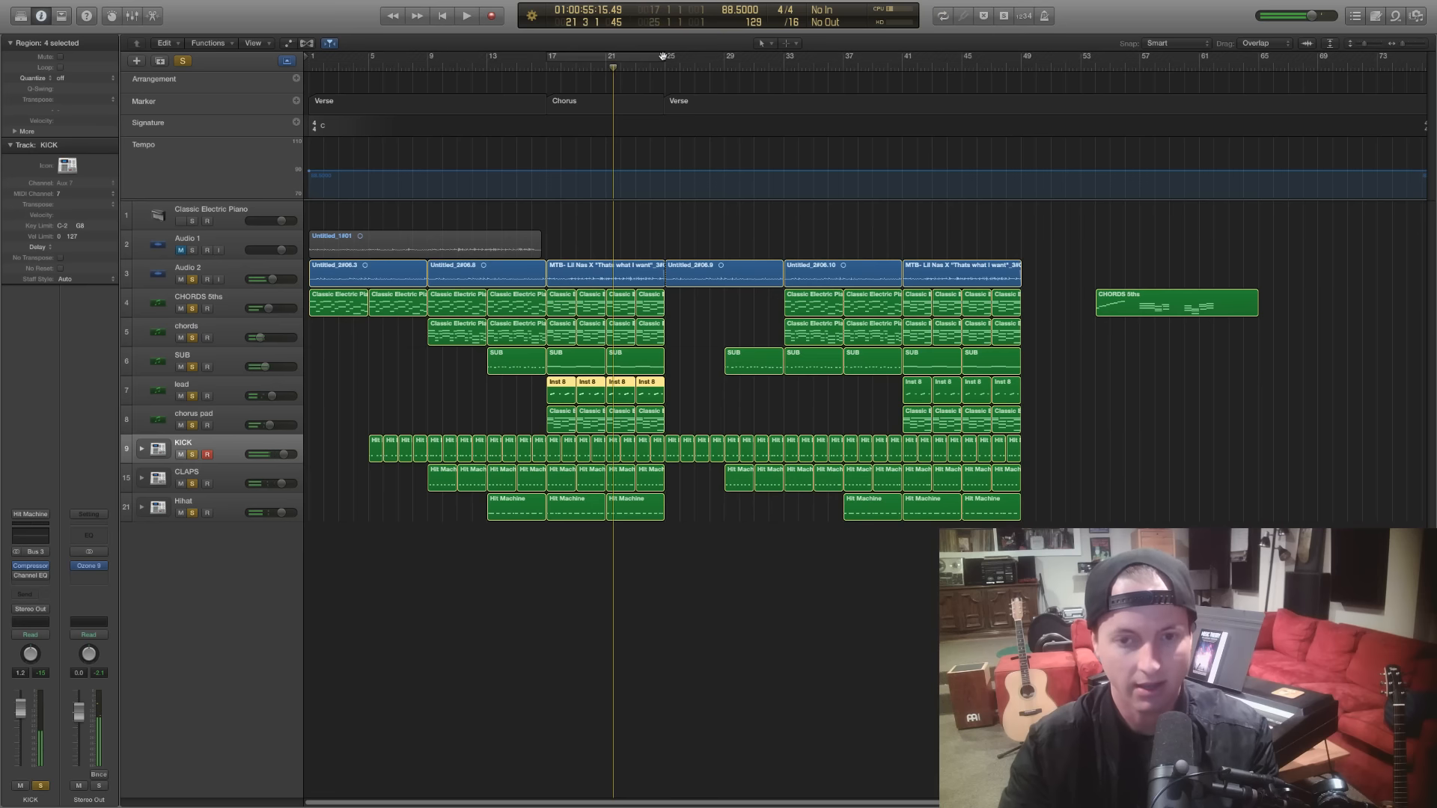